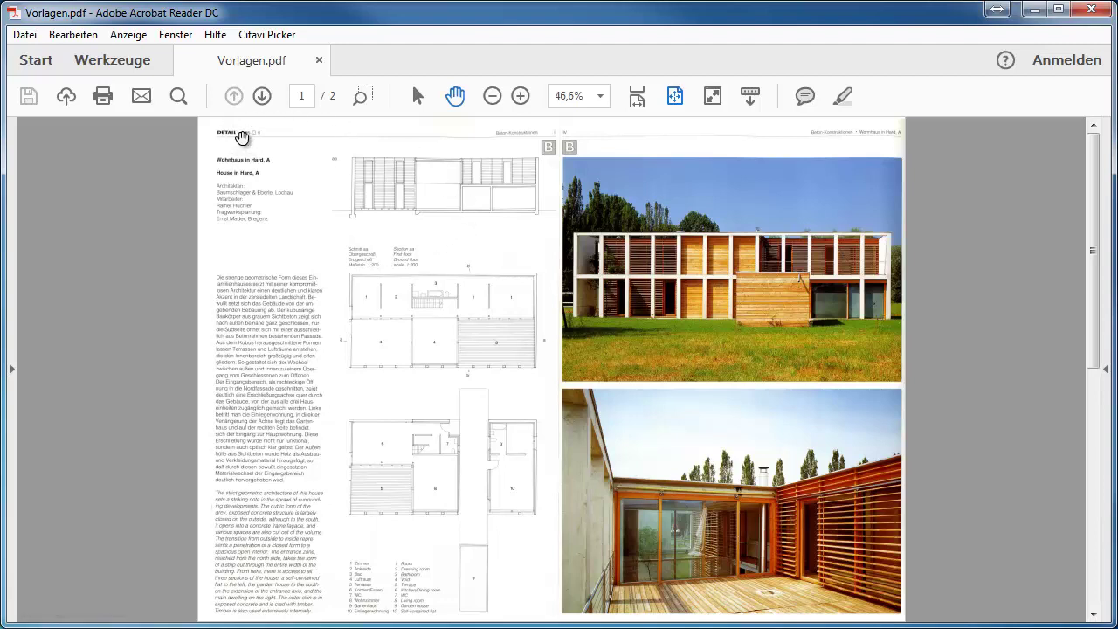
# Step: Zoom into page 1's DETAIL header, fit the page again, then scroll through to page 2
pyautogui.click(362, 96)
pyautogui.moveTo(209, 131); pyautogui.dragTo(311, 175)
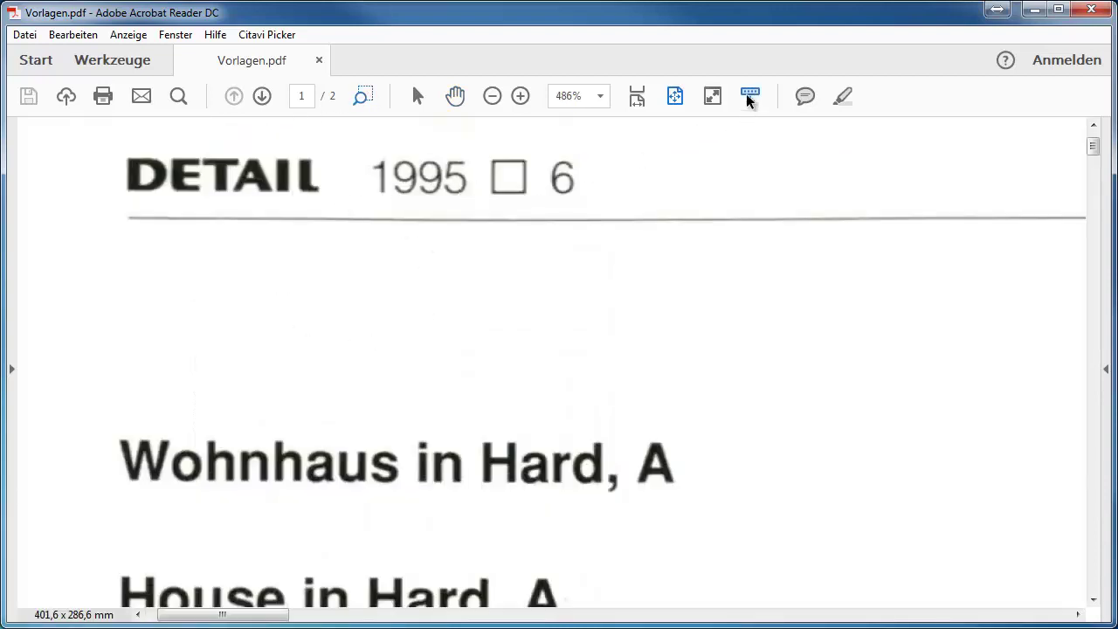
pyautogui.click(678, 91)
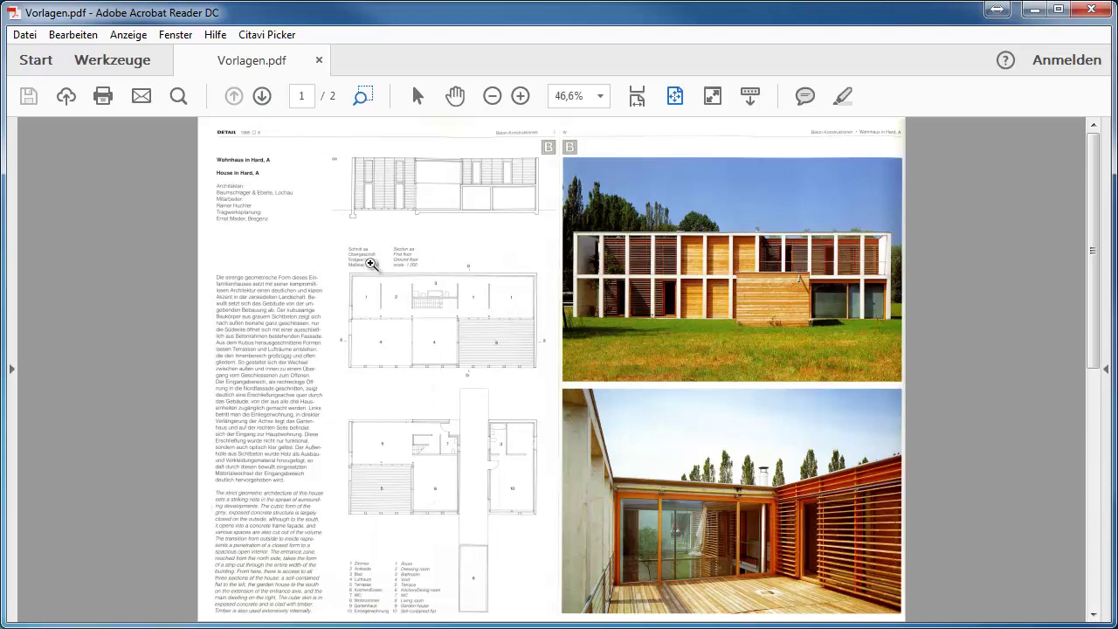
pyautogui.scroll(-2, 371, 264)
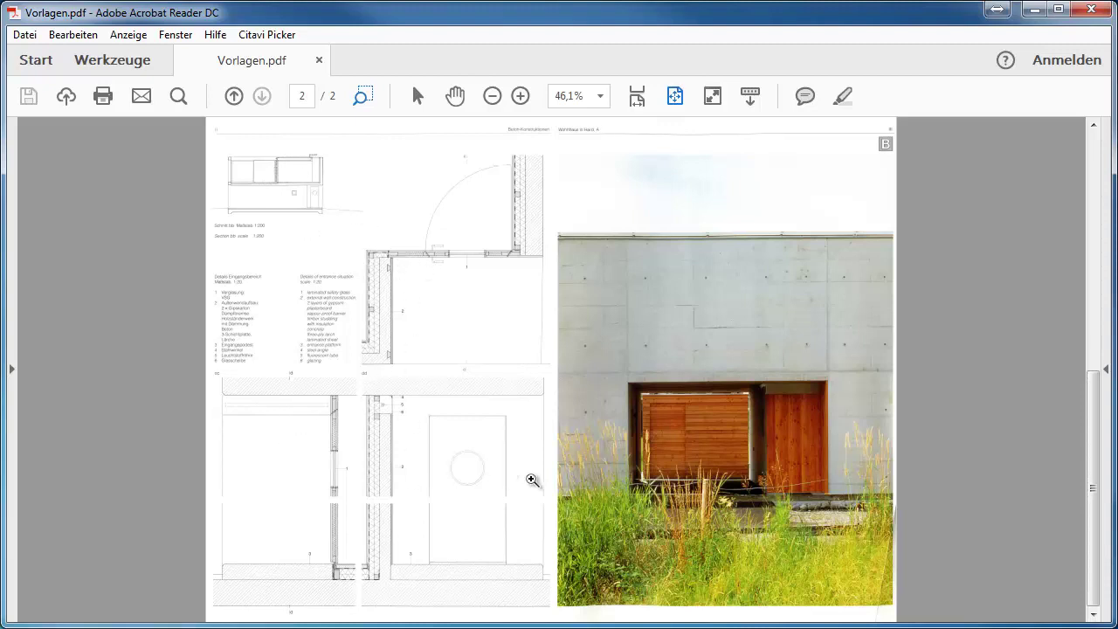
pyautogui.scroll(2, 665, 407)
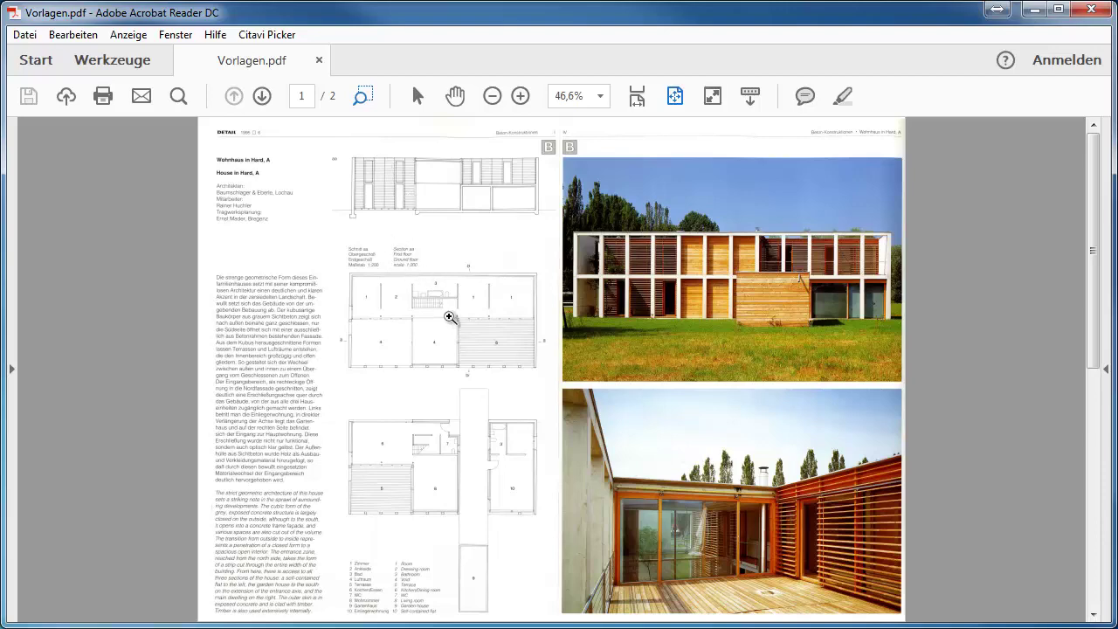
pyautogui.scroll(-1, 449, 317)
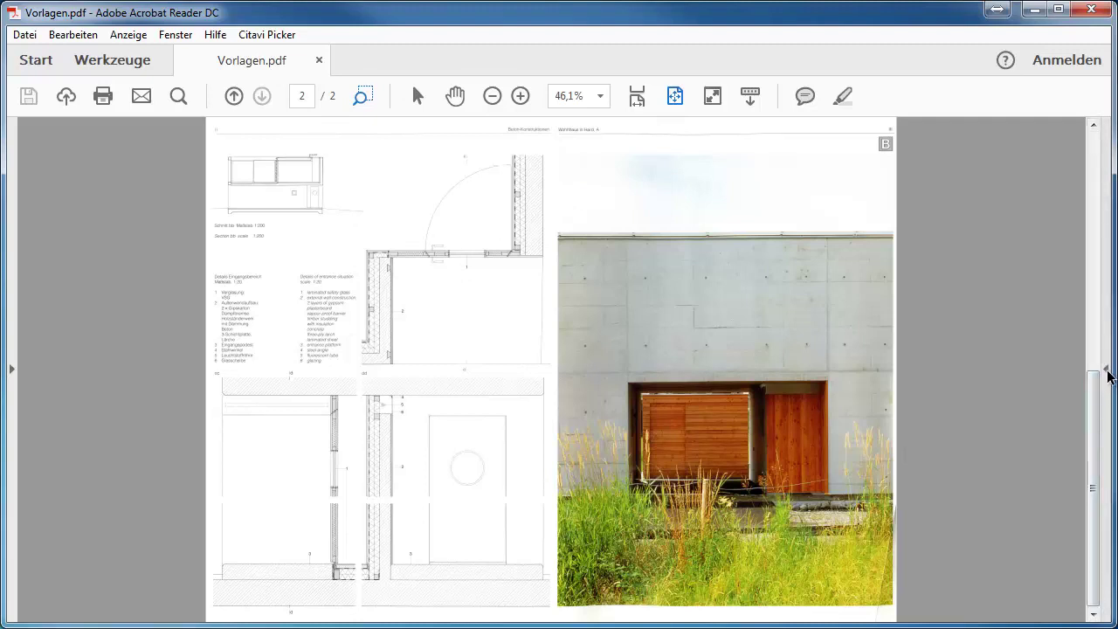
# Step: Open the Tools pane from the right-edge toggle beside Vorlagen.pdf
pyautogui.click(1106, 371)
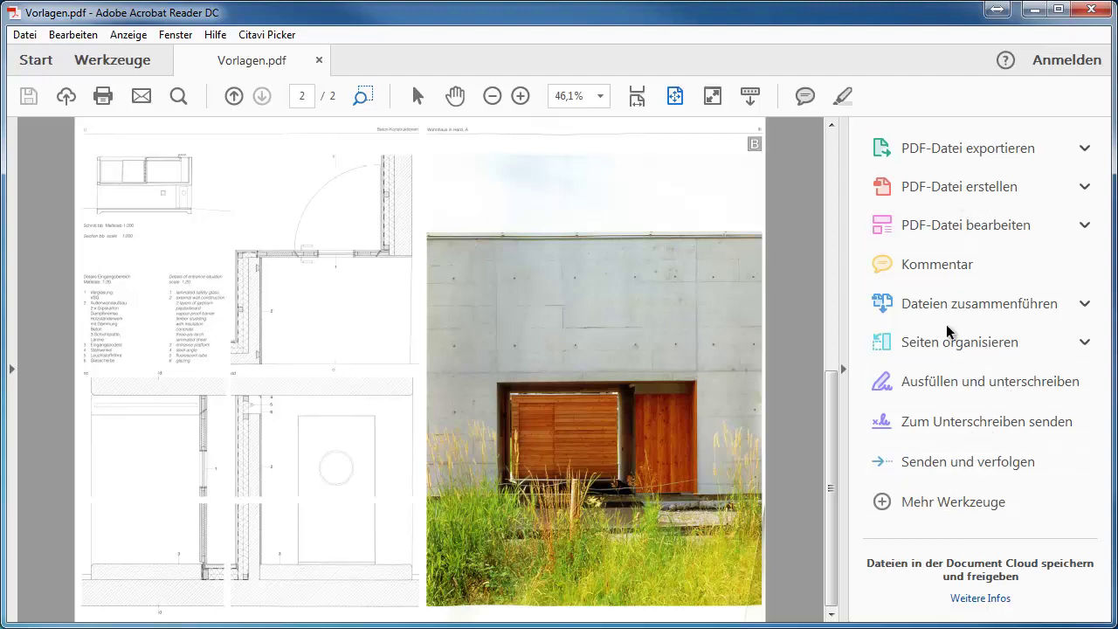
# Step: Open the Messen tool from the Werkzeuge tools overview
pyautogui.click(935, 500)
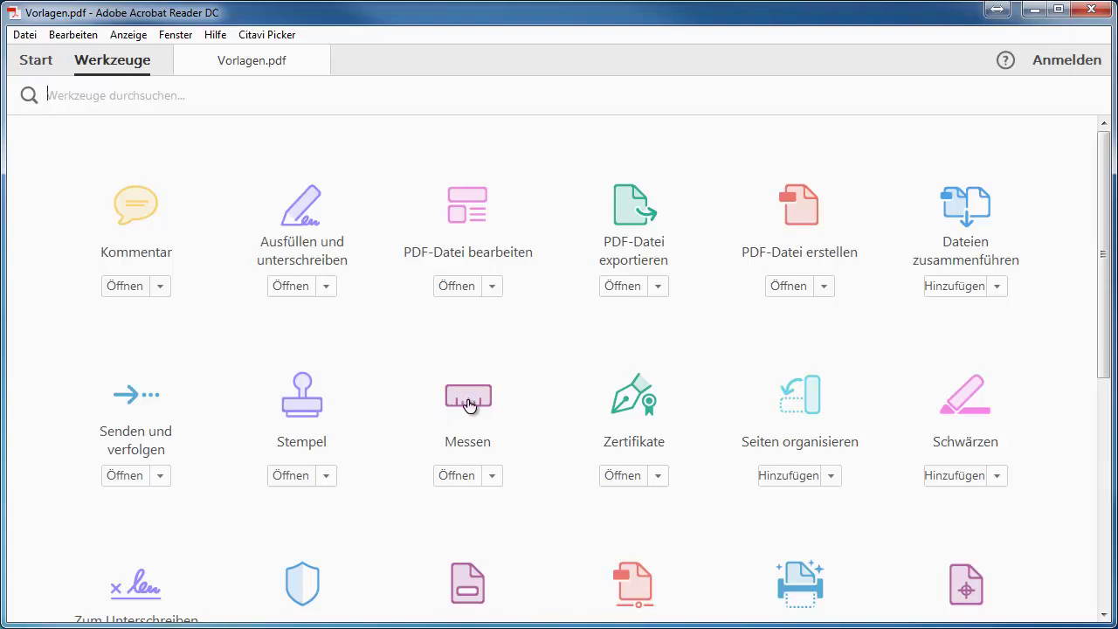
pyautogui.click(469, 403)
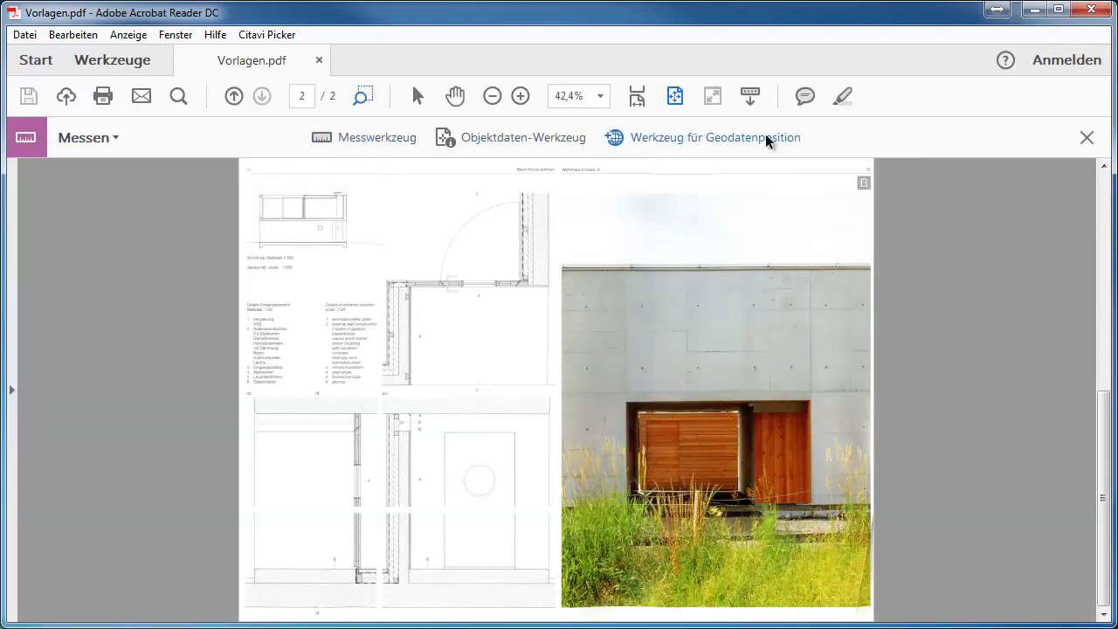
# Step: Activate the Messwerkzeug and zoom to 100% on the entrance detail
pyautogui.click(337, 138)
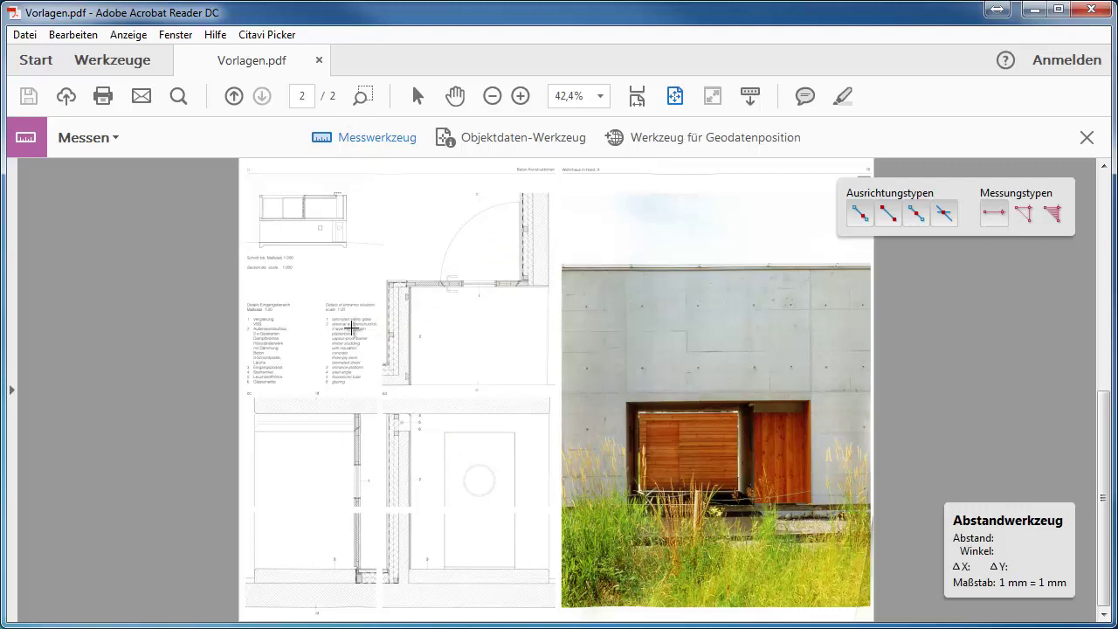
pyautogui.keyDown('ctrl'); pyautogui.scroll(2, 352, 328); pyautogui.keyUp('ctrl')
pyautogui.keyDown('ctrl'); pyautogui.scroll(2, 349, 324); pyautogui.keyUp('ctrl')
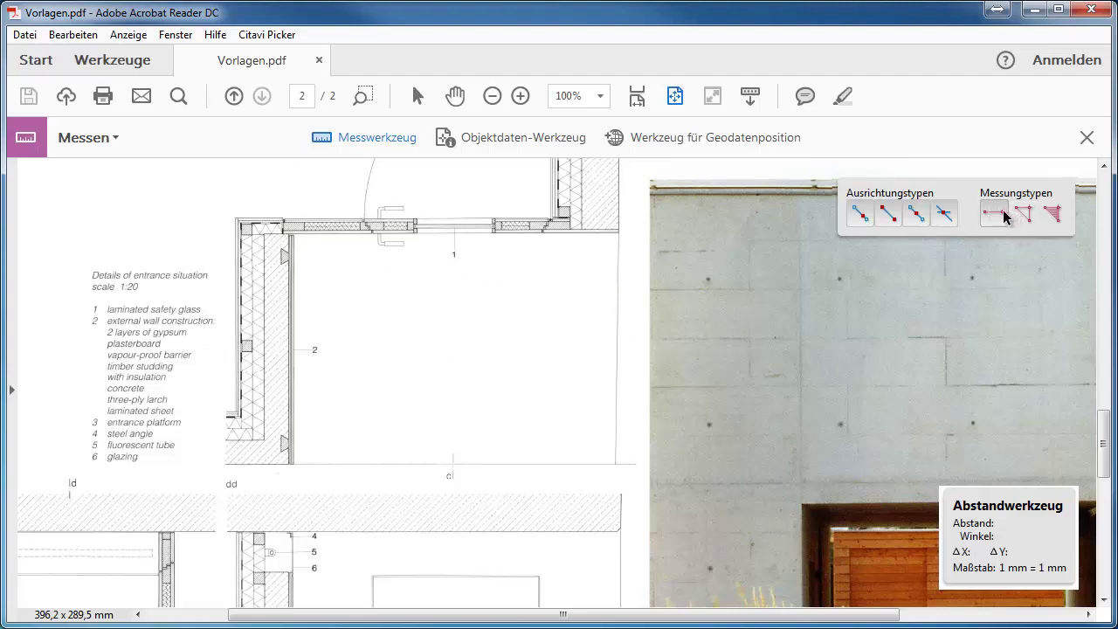
# Step: Set the measuring scale to 1 cm = 20 cm in Maßstab ändern, with both units in cm
pyautogui.rightClick(457, 297)
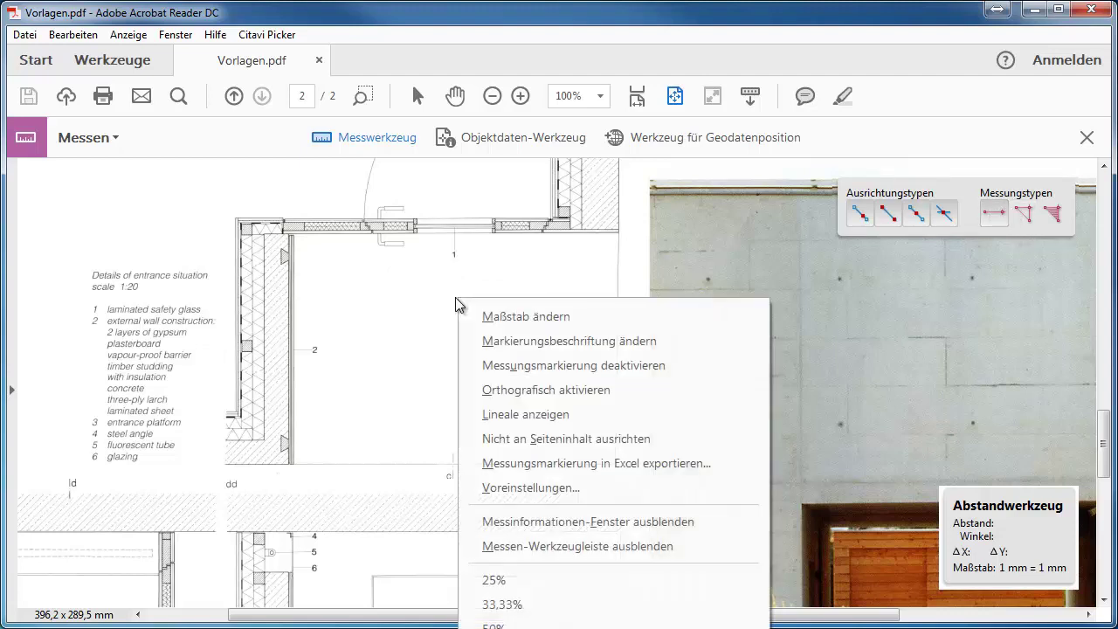
pyautogui.click(524, 316)
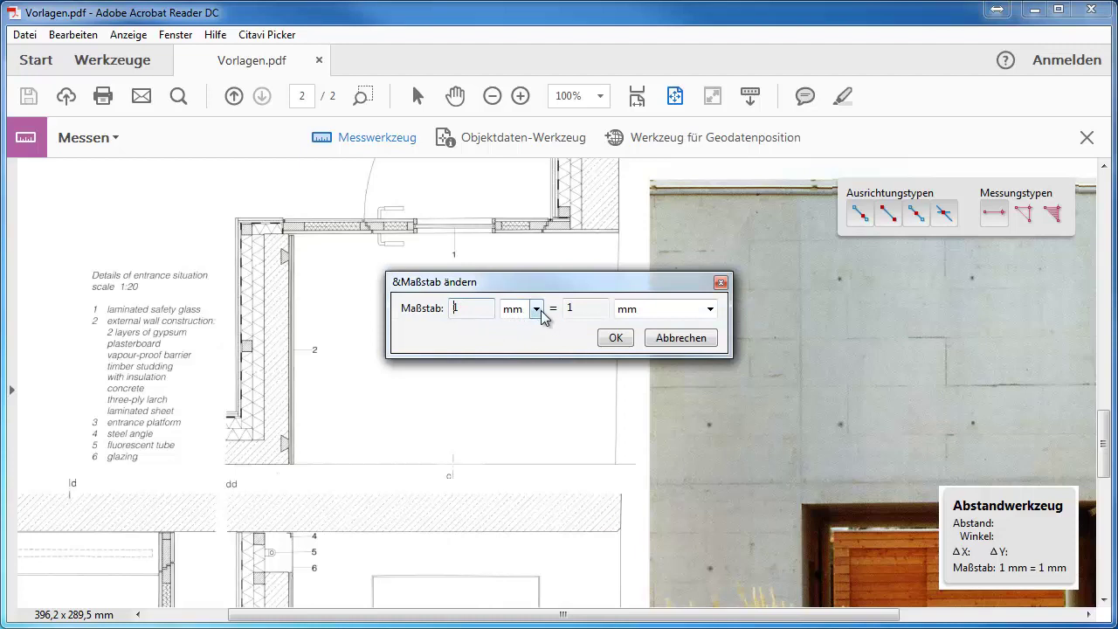
pyautogui.click(537, 311)
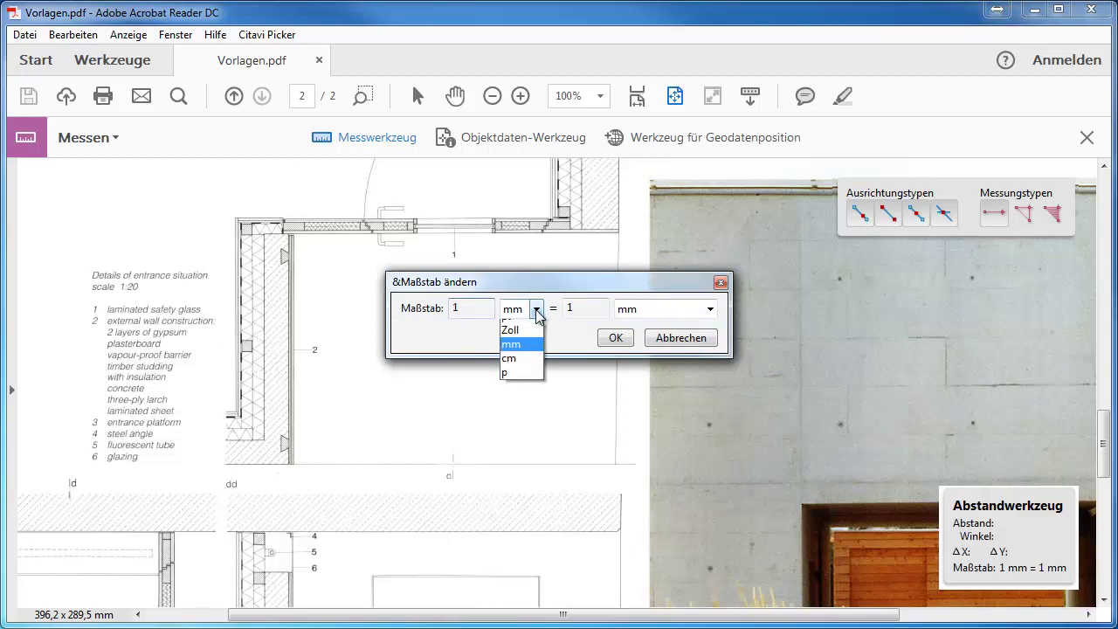
pyautogui.click(511, 358)
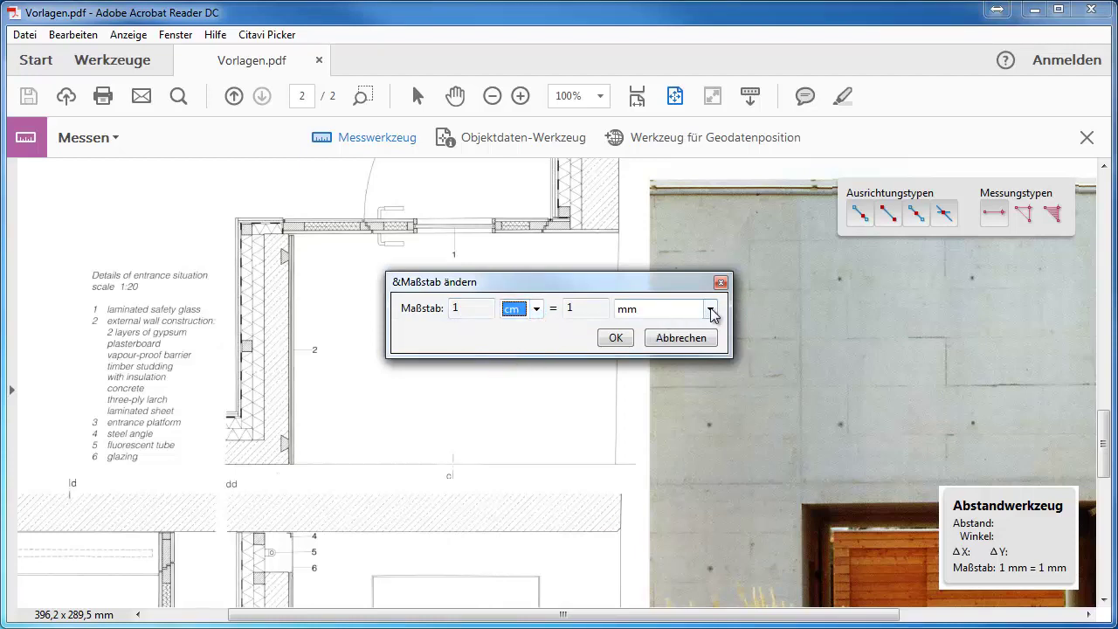
pyautogui.click(602, 307)
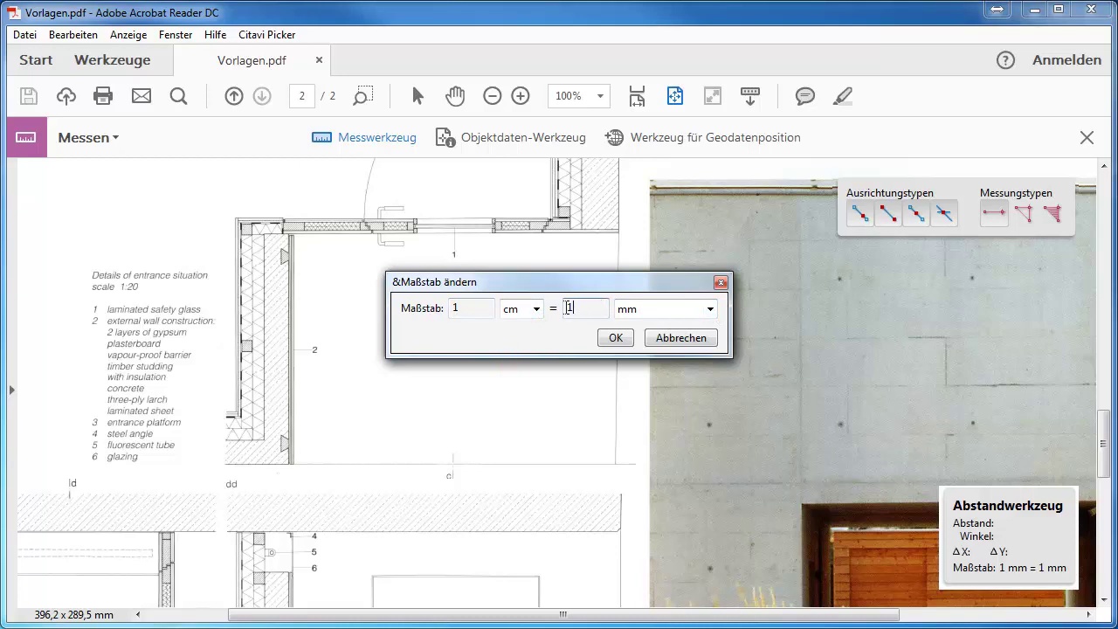
pyautogui.moveTo(570, 308); pyautogui.dragTo(559, 302)
pyautogui.write('0')
pyautogui.click(710, 308)
pyautogui.click(637, 370)
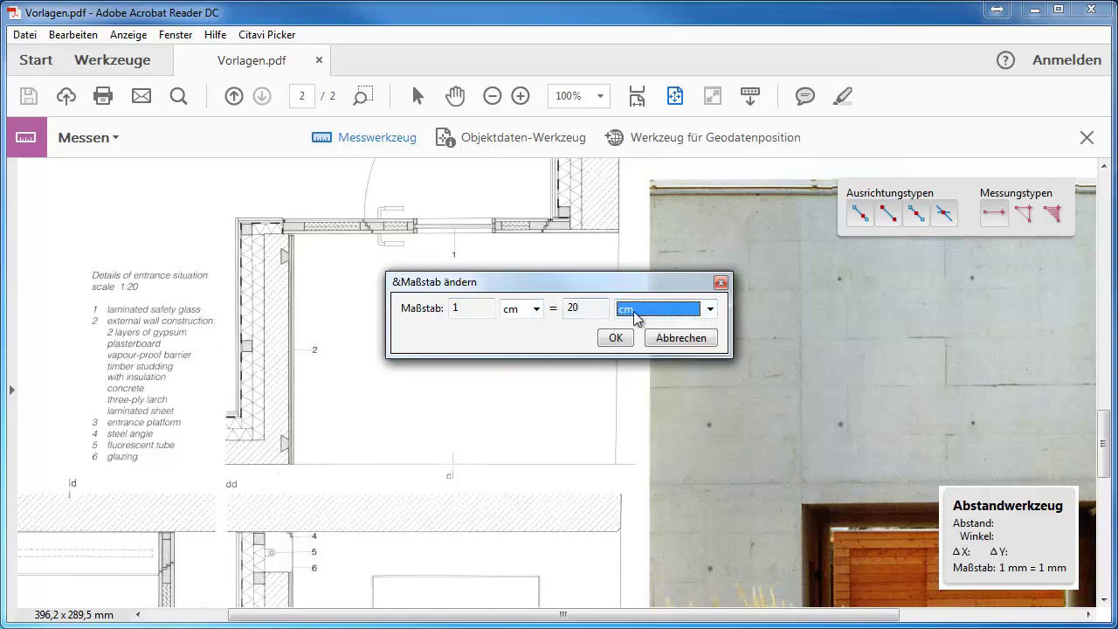
pyautogui.click(615, 338)
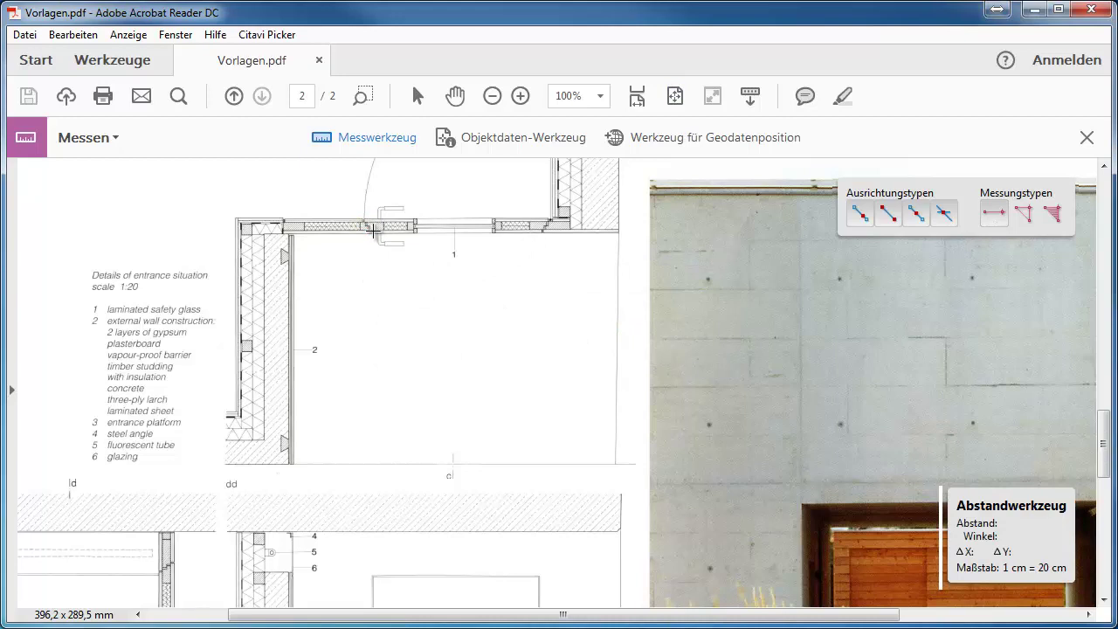
pyautogui.scroll(1, 365, 229)
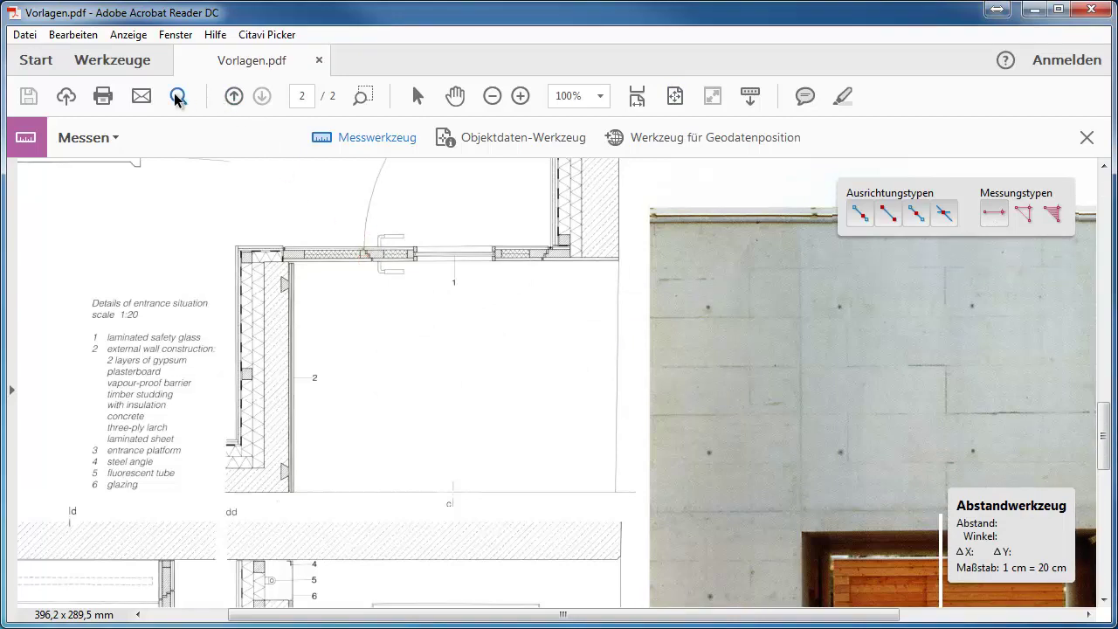
# Step: Zoom onto the door opening, measure it edge to edge as 90,10 cm, then fit the page
pyautogui.click(374, 129)
pyautogui.moveTo(330, 214); pyautogui.dragTo(590, 323)
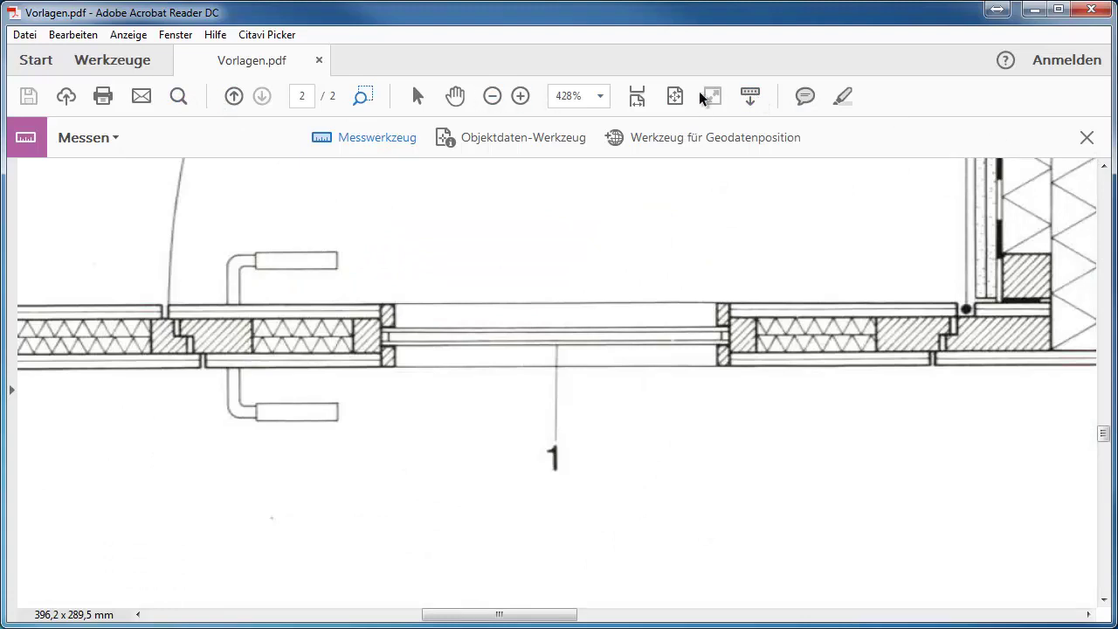
pyautogui.click(322, 140)
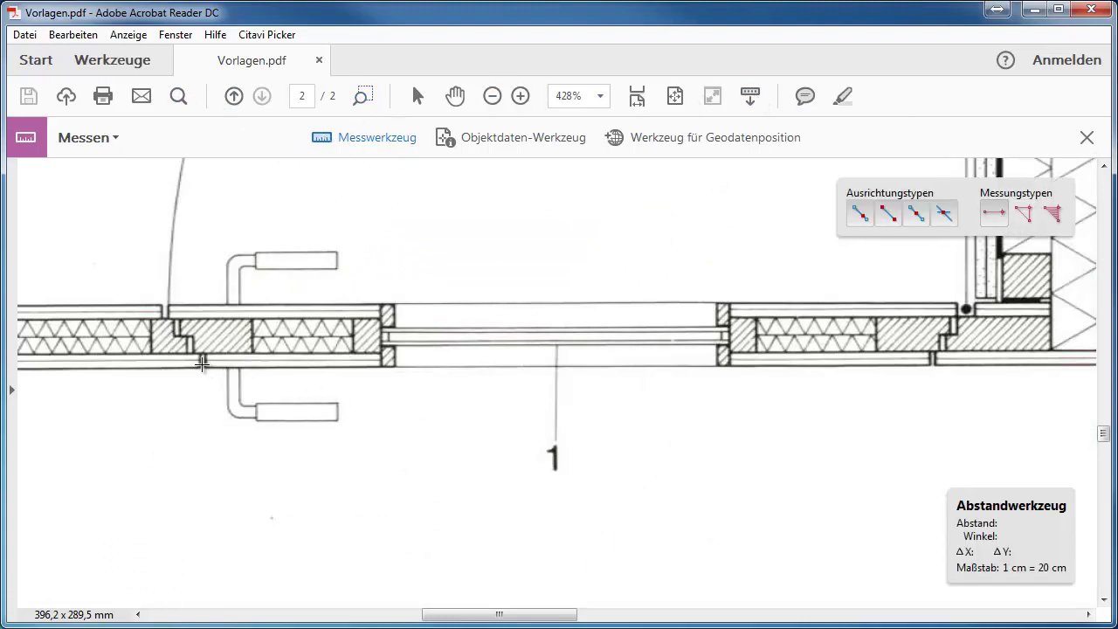
pyautogui.click(202, 363)
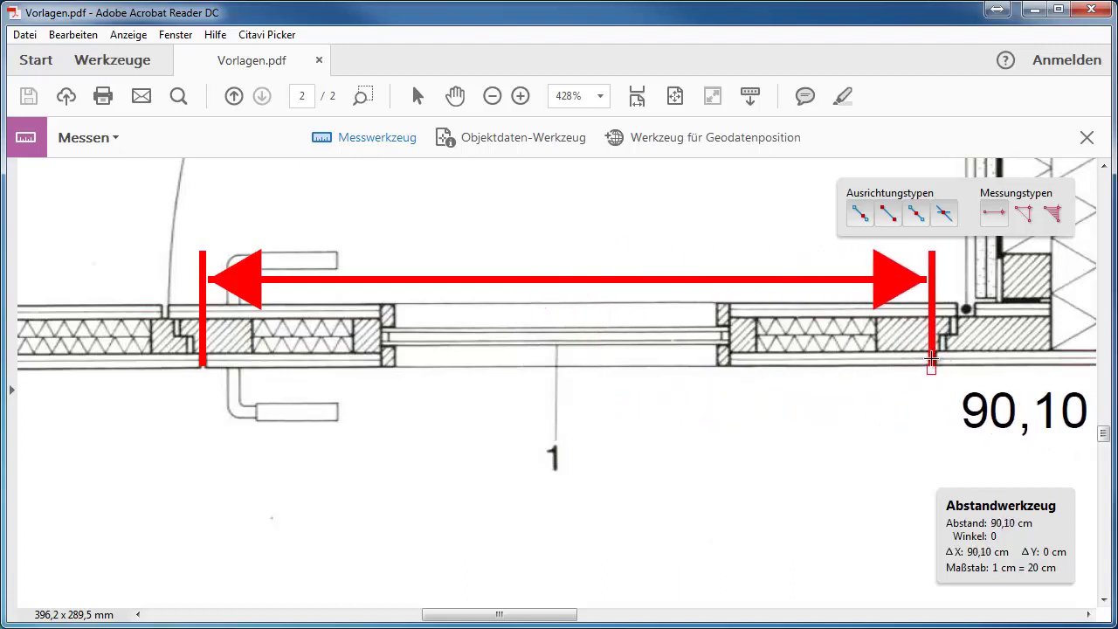
pyautogui.click(931, 358)
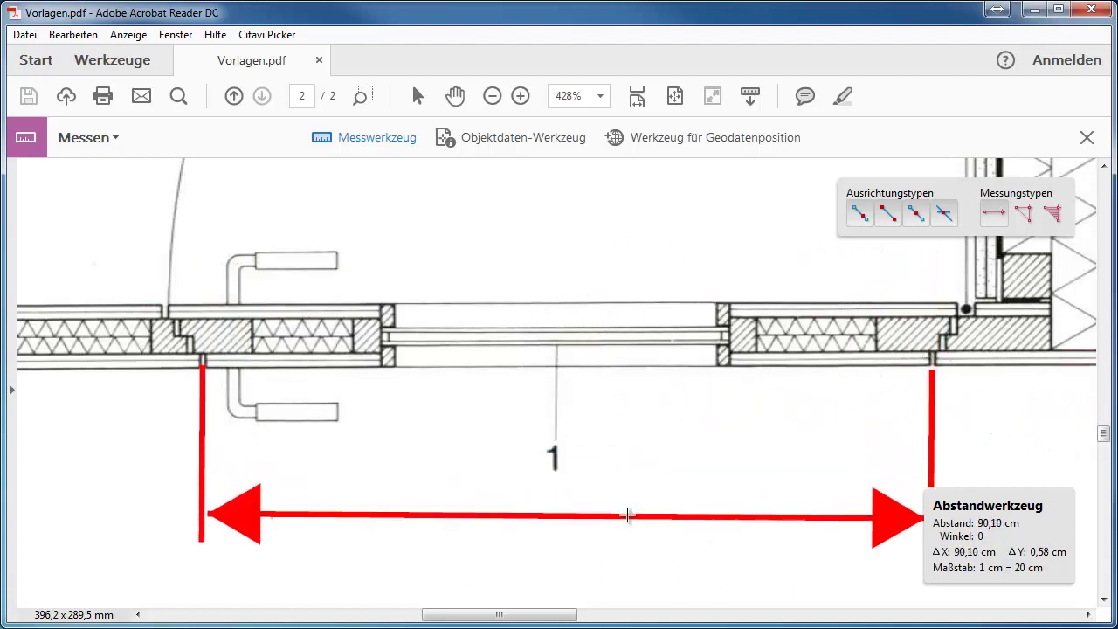
pyautogui.press('Escape')
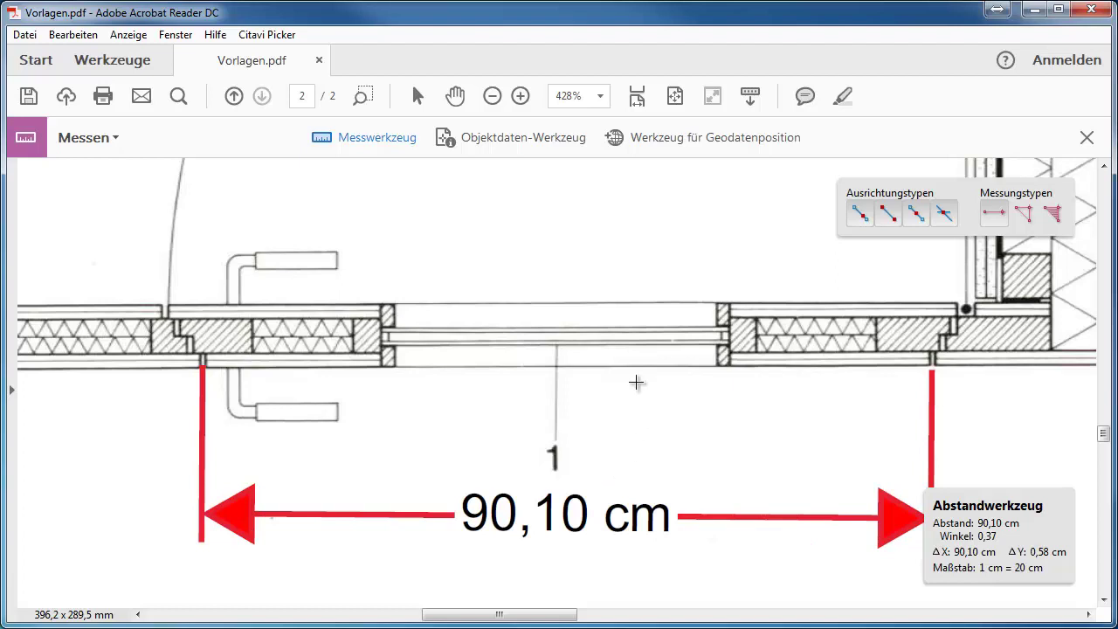
pyautogui.click(674, 96)
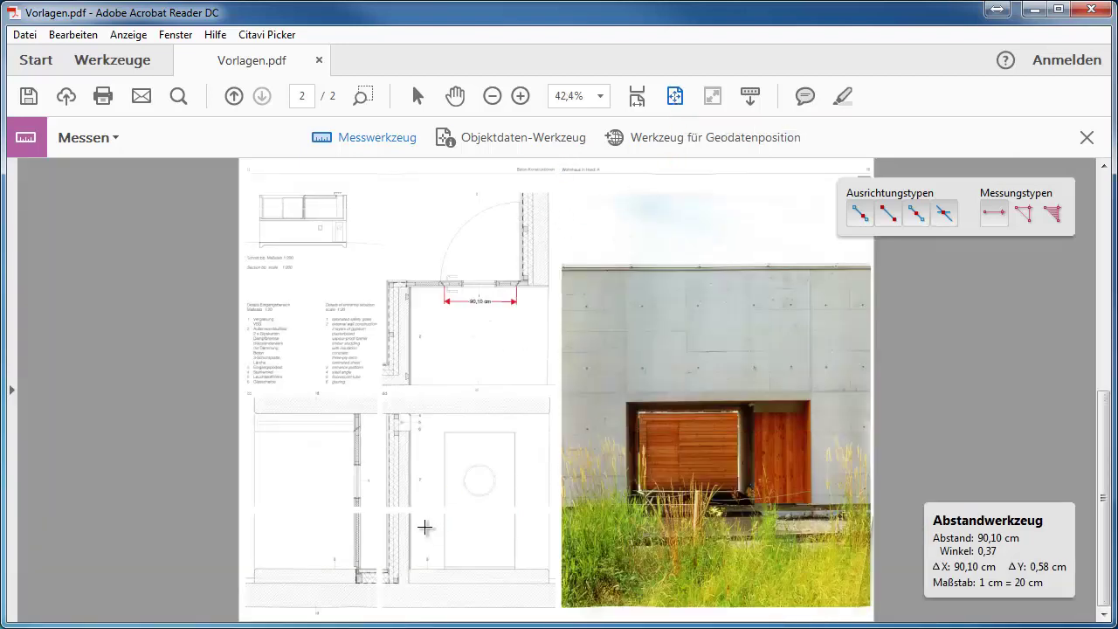
# Step: Return to page 1, zoom onto the Schnitt aa floor plan, and reactivate the Messwerkzeug
pyautogui.click(233, 96)
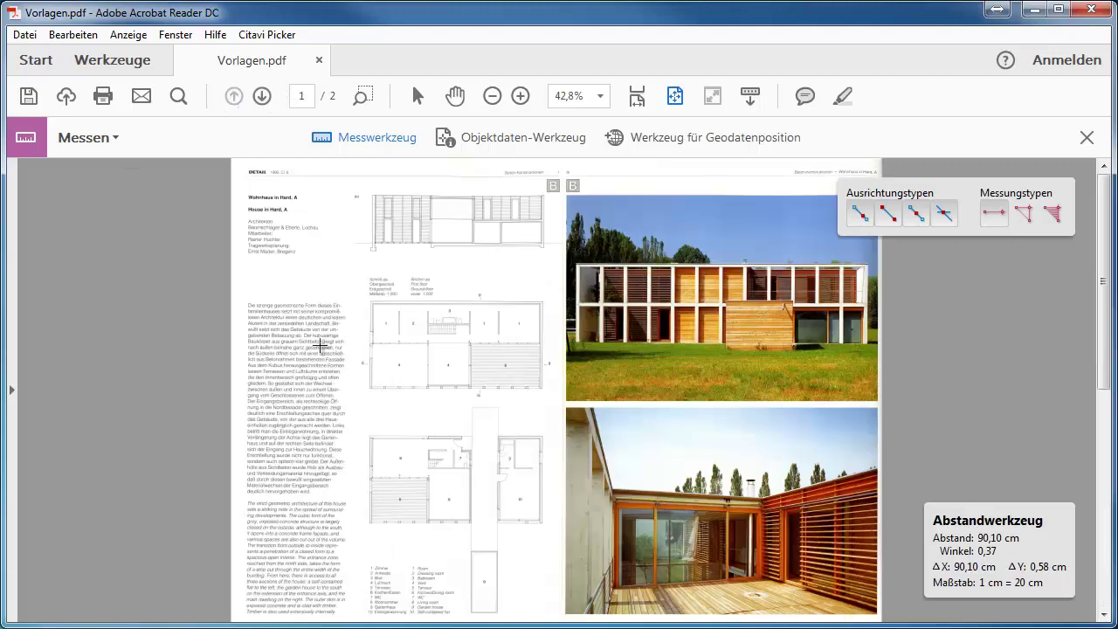
pyautogui.click(178, 96)
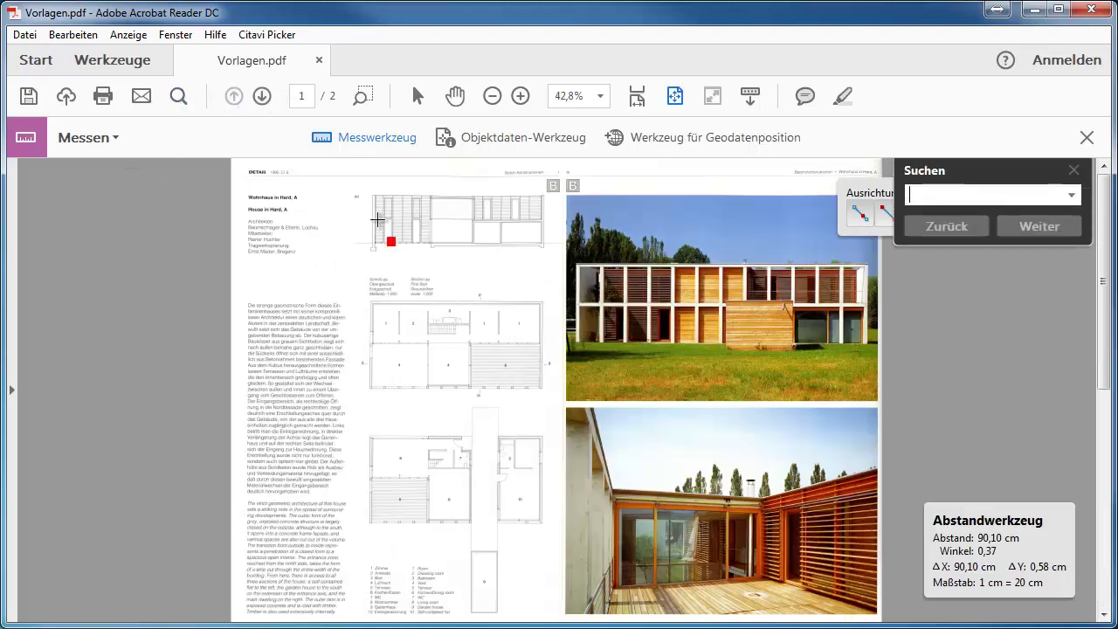
pyautogui.click(364, 96)
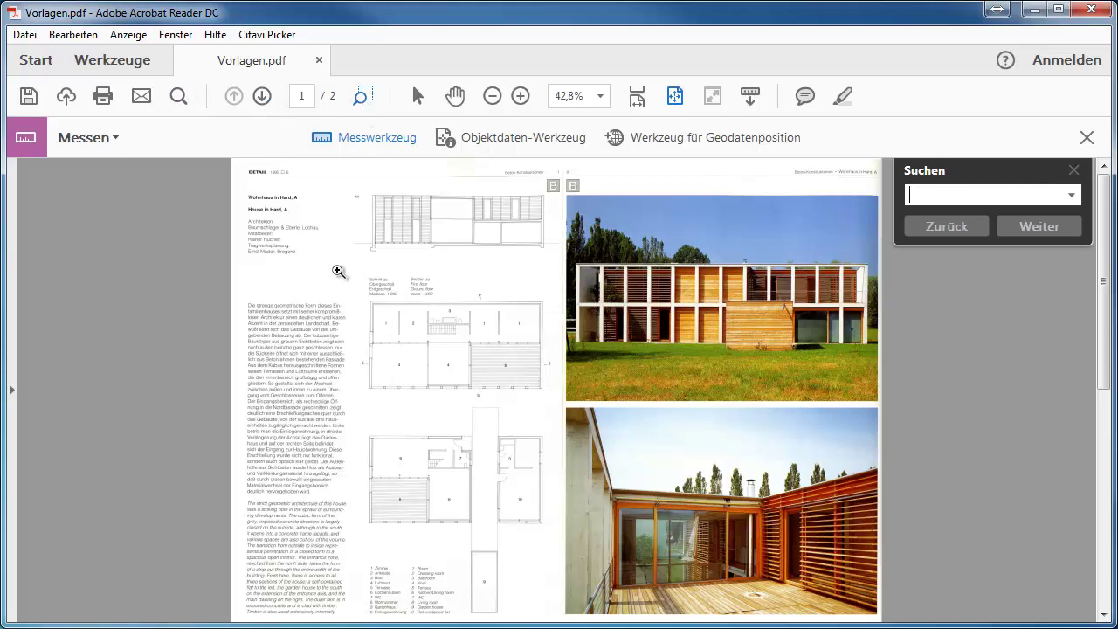
pyautogui.moveTo(337, 267); pyautogui.dragTo(570, 414)
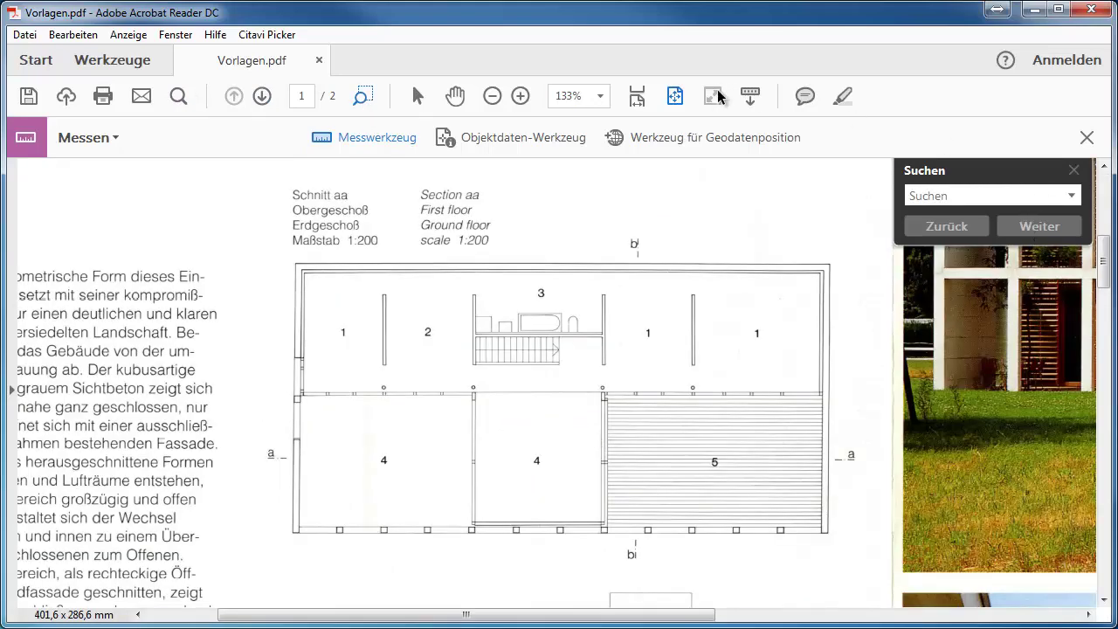
pyautogui.click(339, 138)
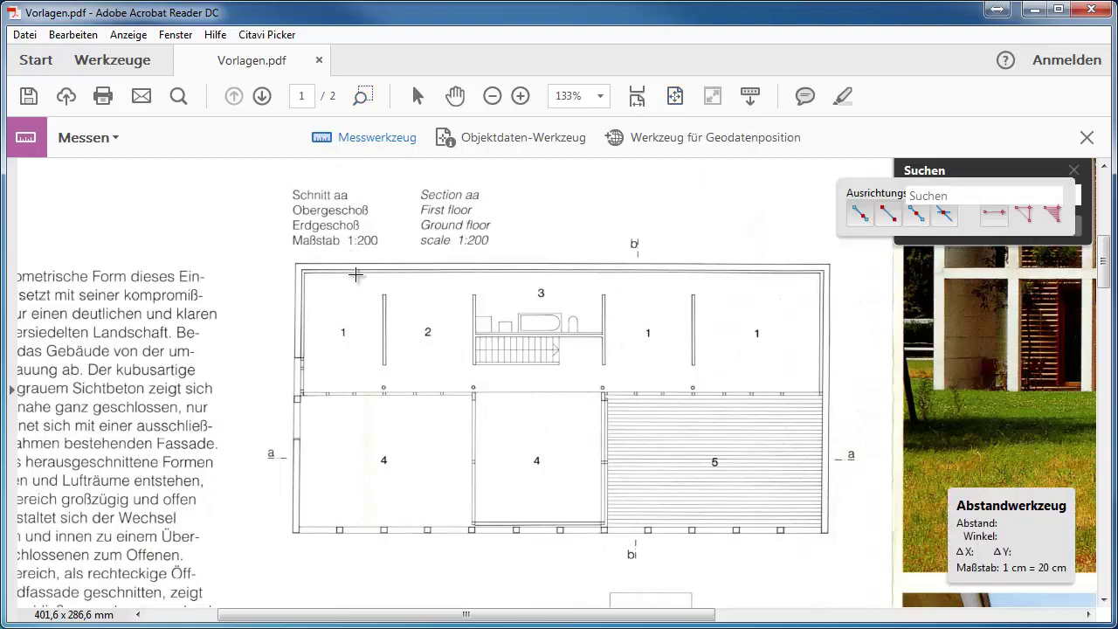
# Step: Change the measuring scale to 1 cm = 200 cm in the Maßstab ändern dialog
pyautogui.rightClick(706, 229)
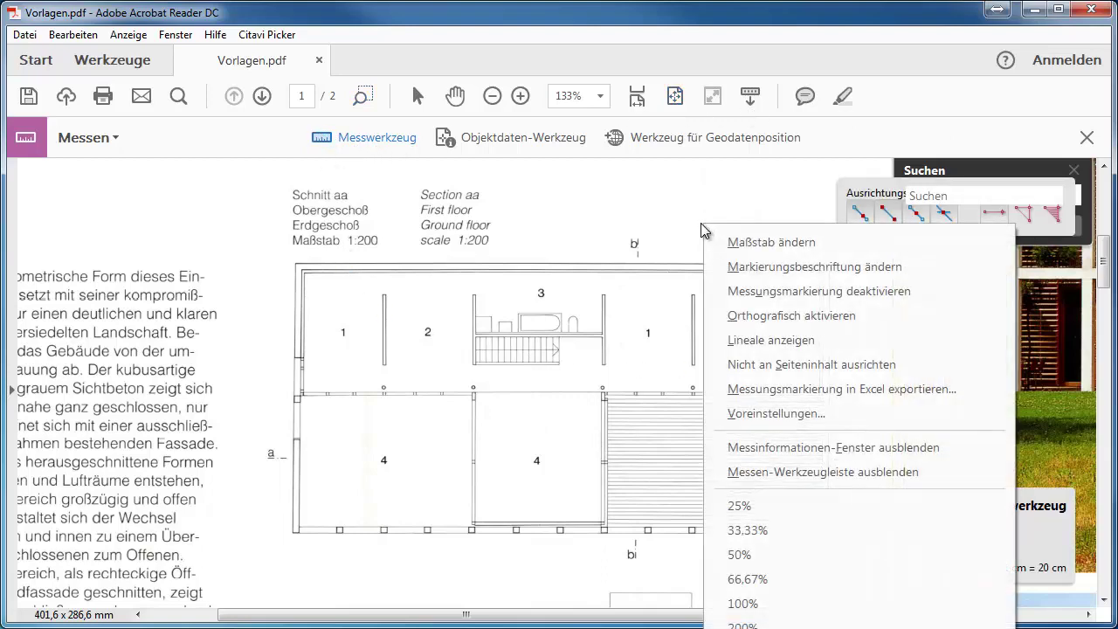
pyautogui.click(748, 245)
pyautogui.write('200')
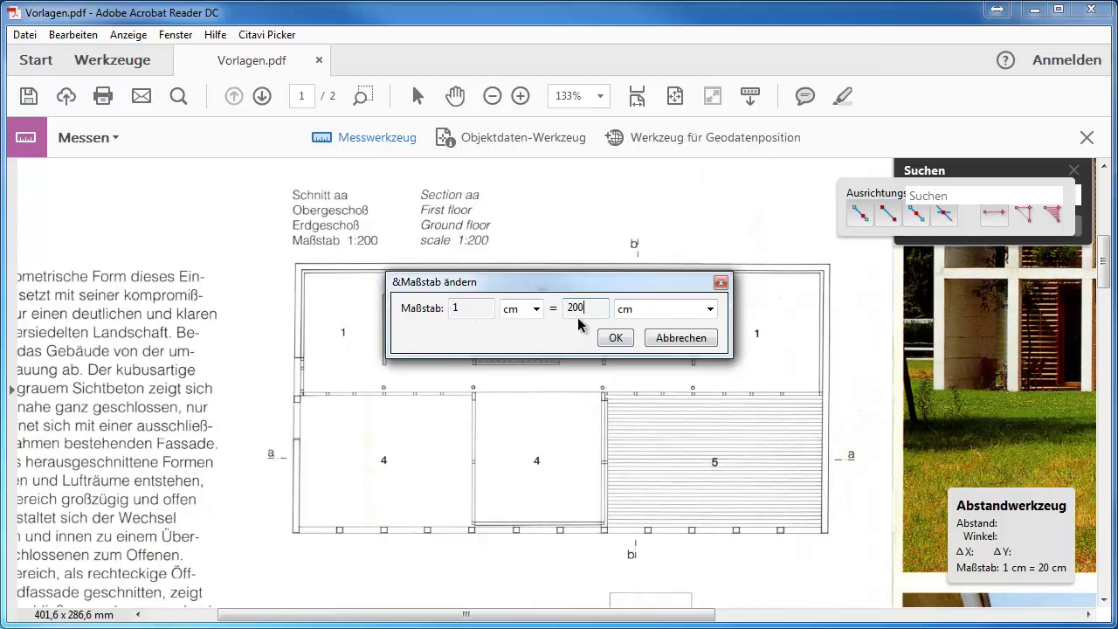
pyautogui.click(615, 339)
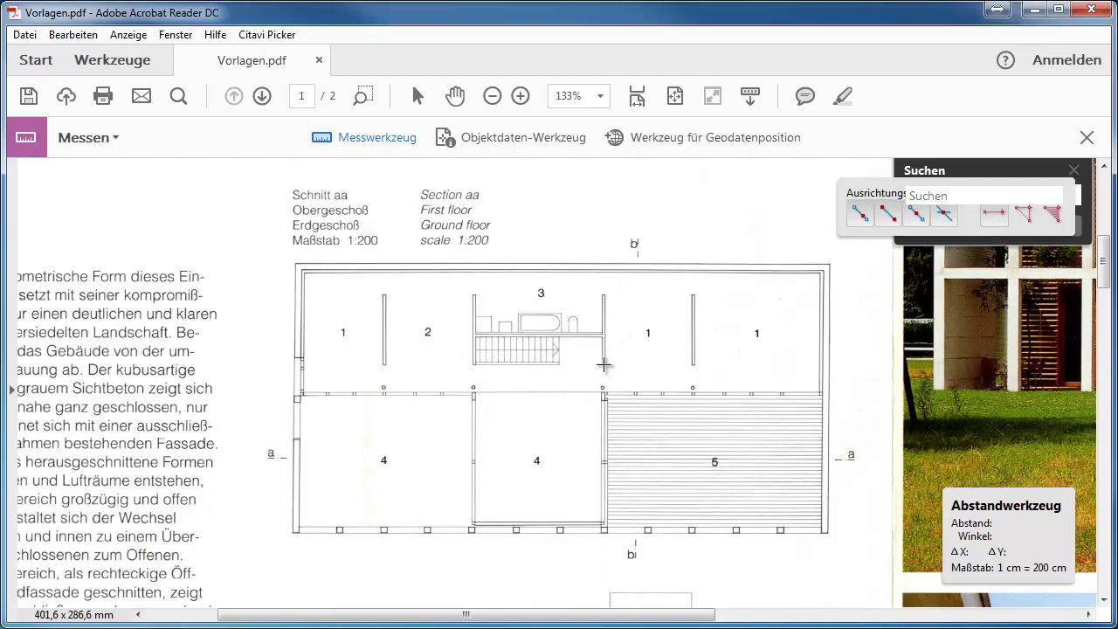
# Step: Place a vertical 107,64 cm dimension at the wall beside the stair, then zoom onto it
pyautogui.click(603, 364)
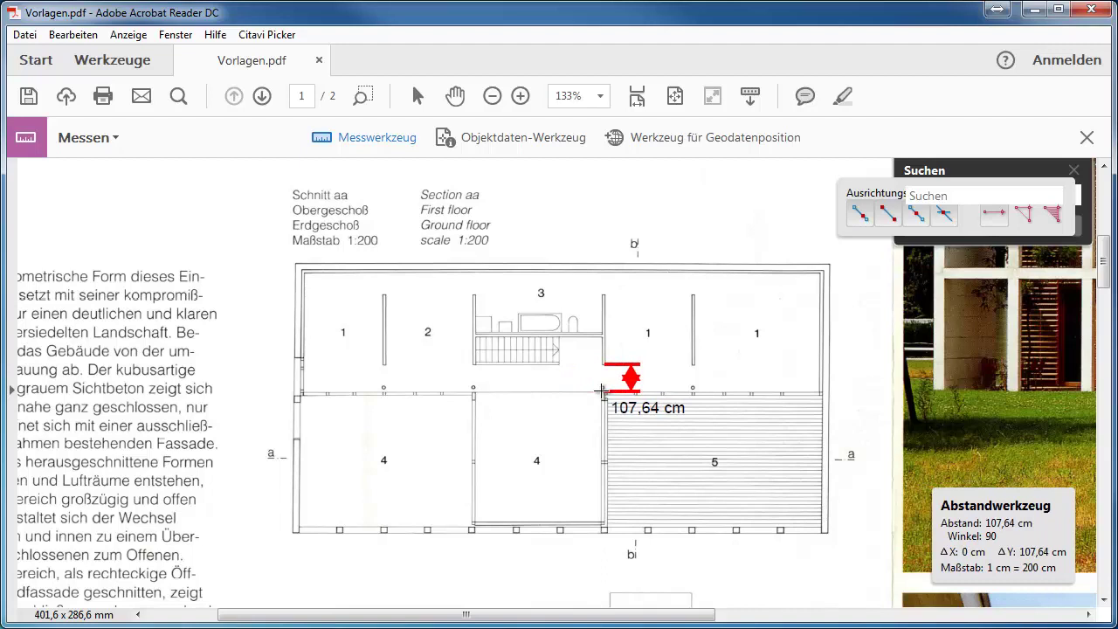
pyautogui.click(602, 390)
pyautogui.click(950, 377)
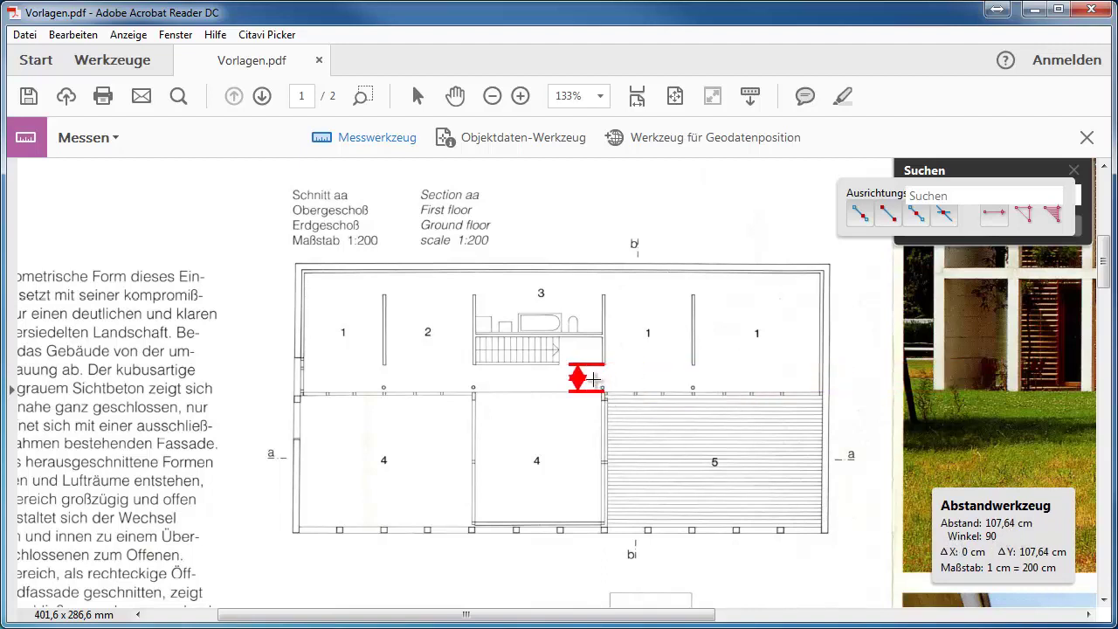
pyautogui.click(588, 377)
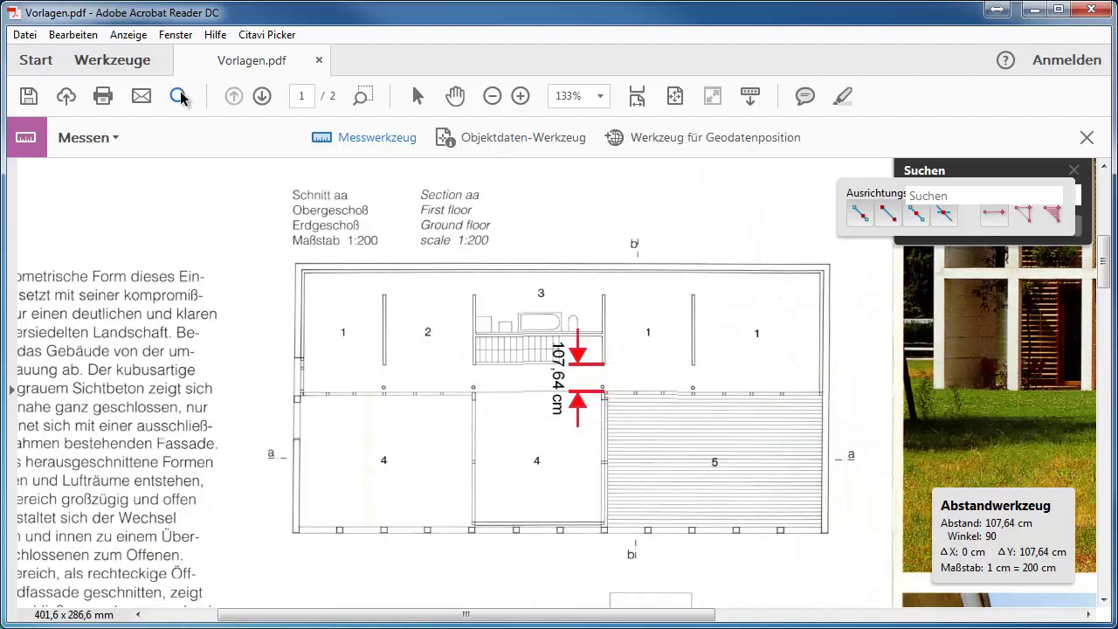
pyautogui.click(358, 98)
pyautogui.moveTo(524, 321); pyautogui.dragTo(659, 437)
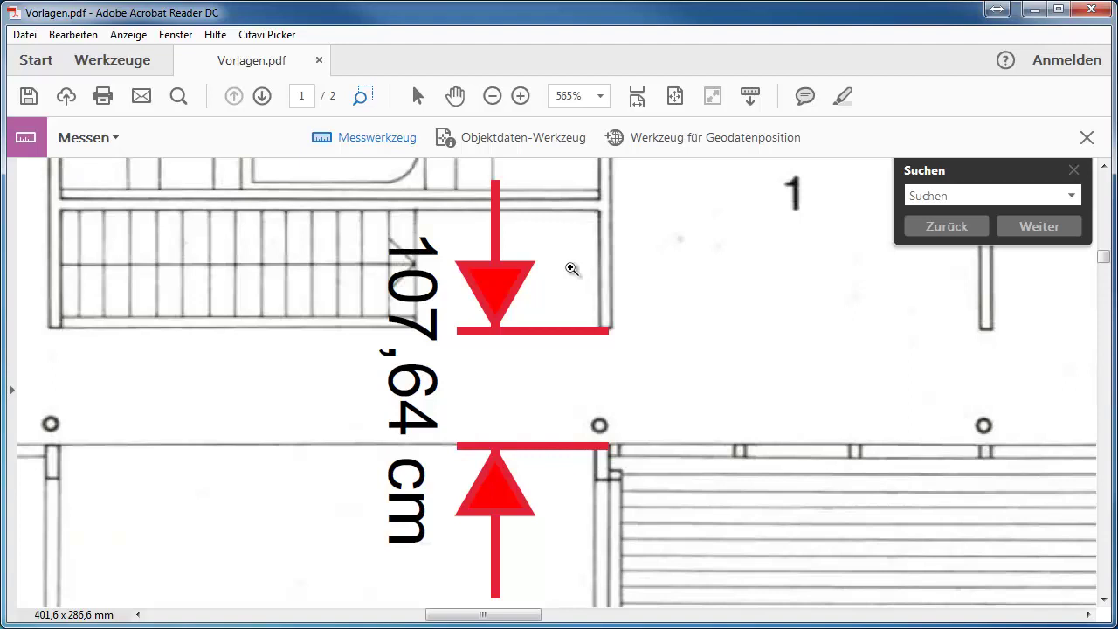
# Step: Fit page 1 to the window, then fit it to the window width with Ctrl+2
pyautogui.click(674, 96)
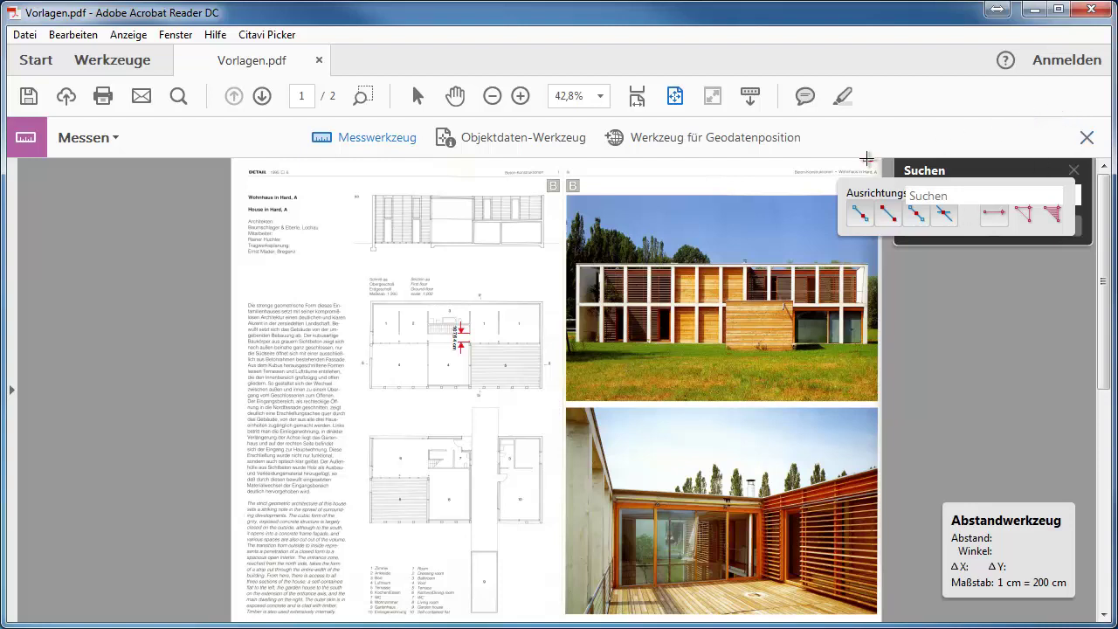
pyautogui.moveTo(456, 334)
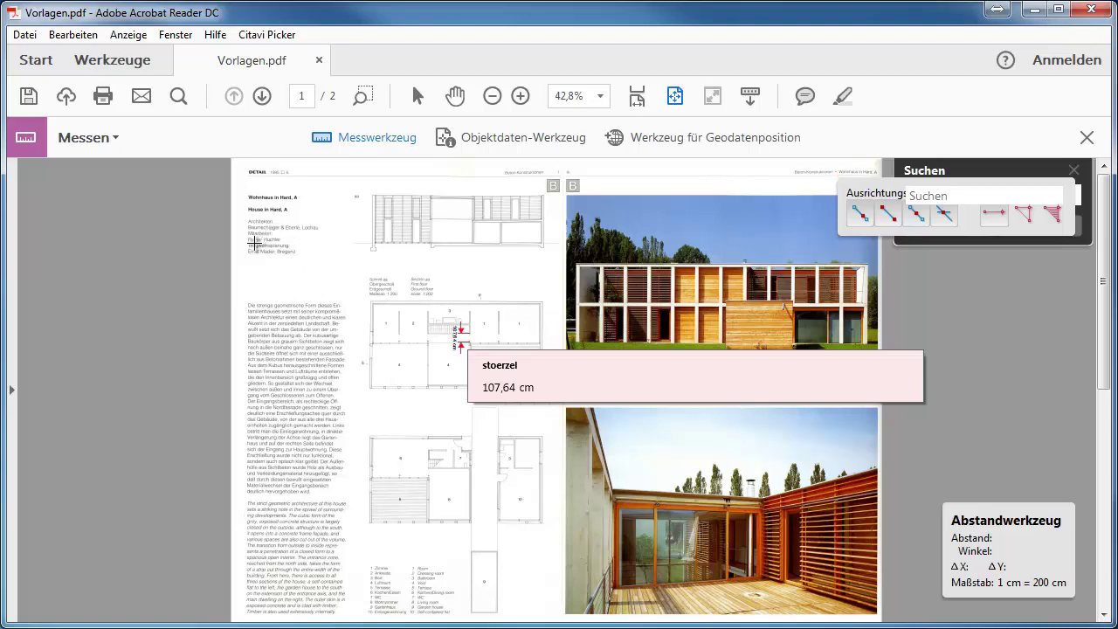
pyautogui.hotkey('ctrl', '2')
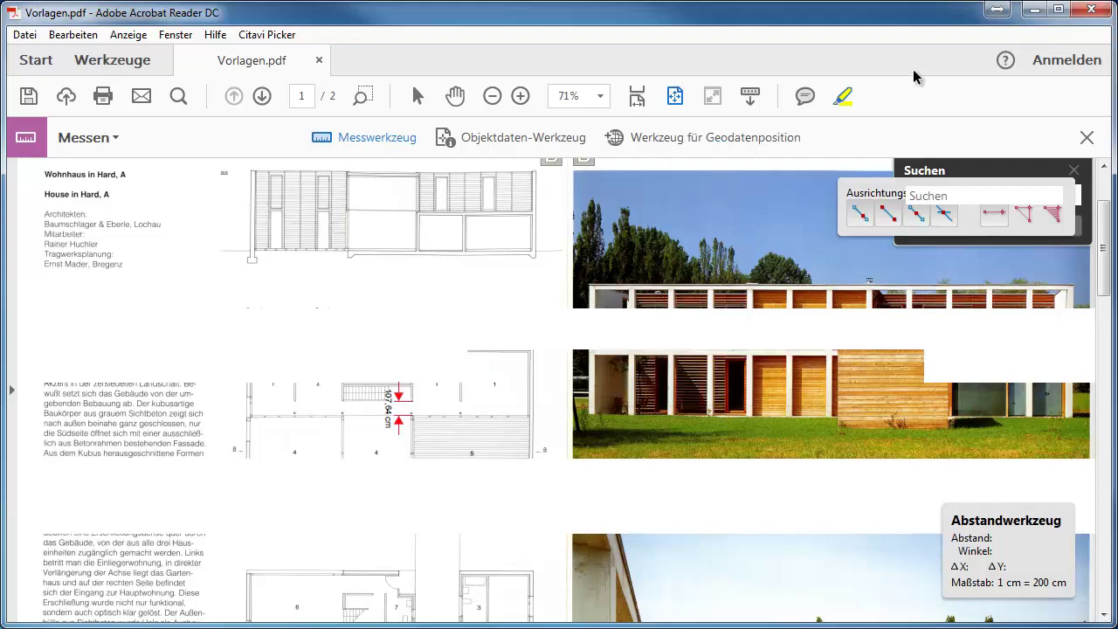
# Step: Bring up img013.pdf in Acrobat Pro and start the distance measuring tool at 1 cm = 20 cm
pyautogui.click(1033, 13)
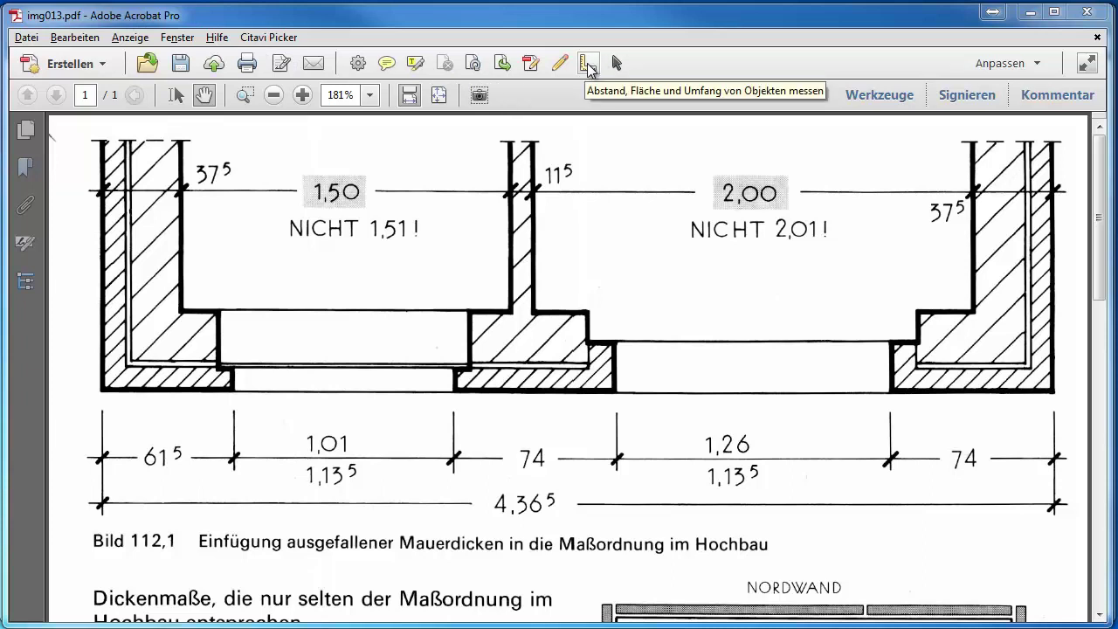
pyautogui.click(588, 64)
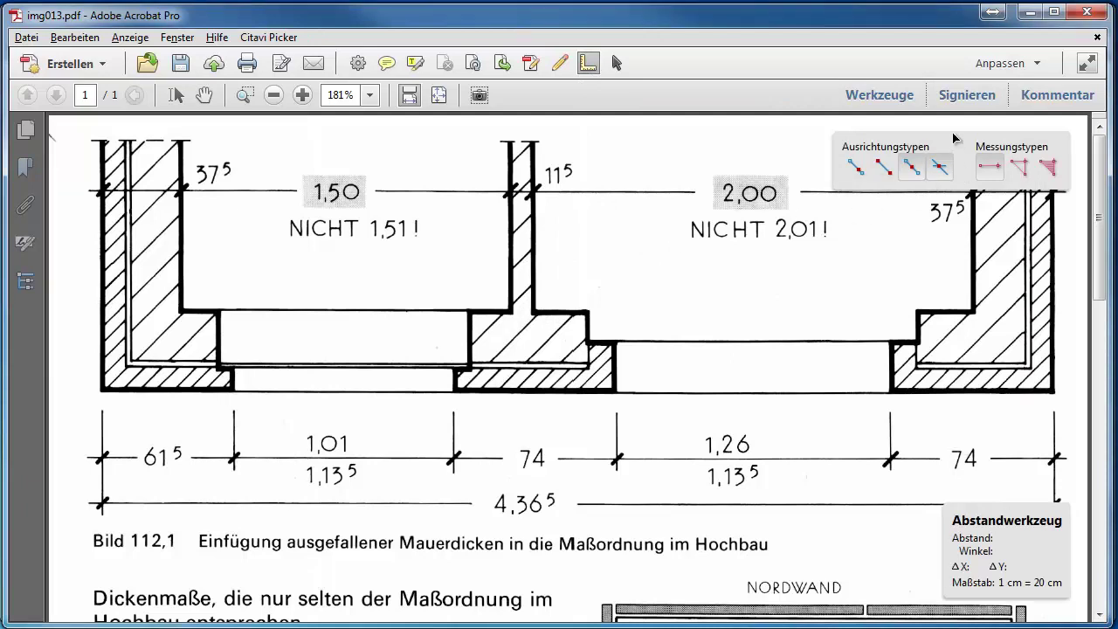
pyautogui.moveTo(932, 140)
pyautogui.mouseDown()
pyautogui.moveTo(538, 167)
pyautogui.moveTo(343, 164)
pyautogui.mouseUp()
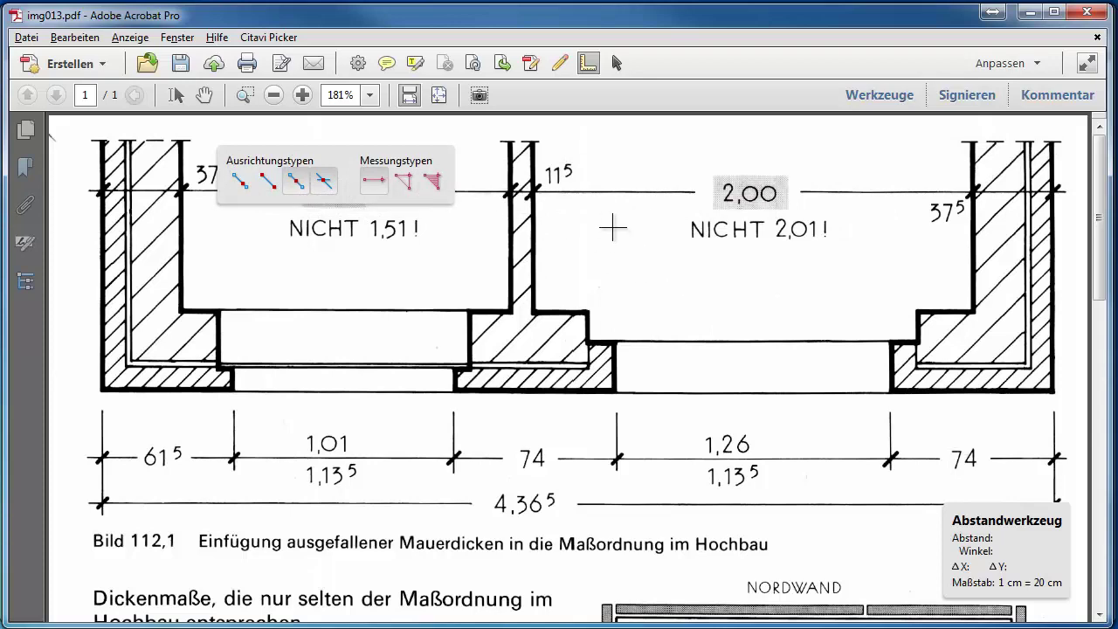
# Step: Change the measuring scale to 1 cm = 1 cm
pyautogui.rightClick(613, 228)
pyautogui.click(647, 241)
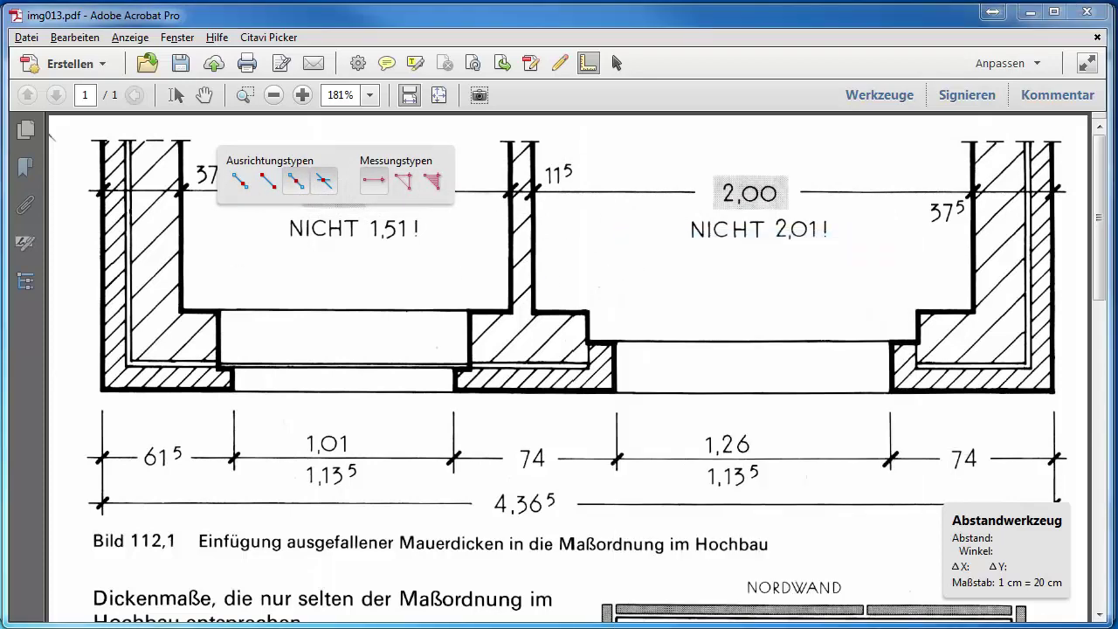
pyautogui.moveTo(345, 430); pyautogui.dragTo(669, 280)
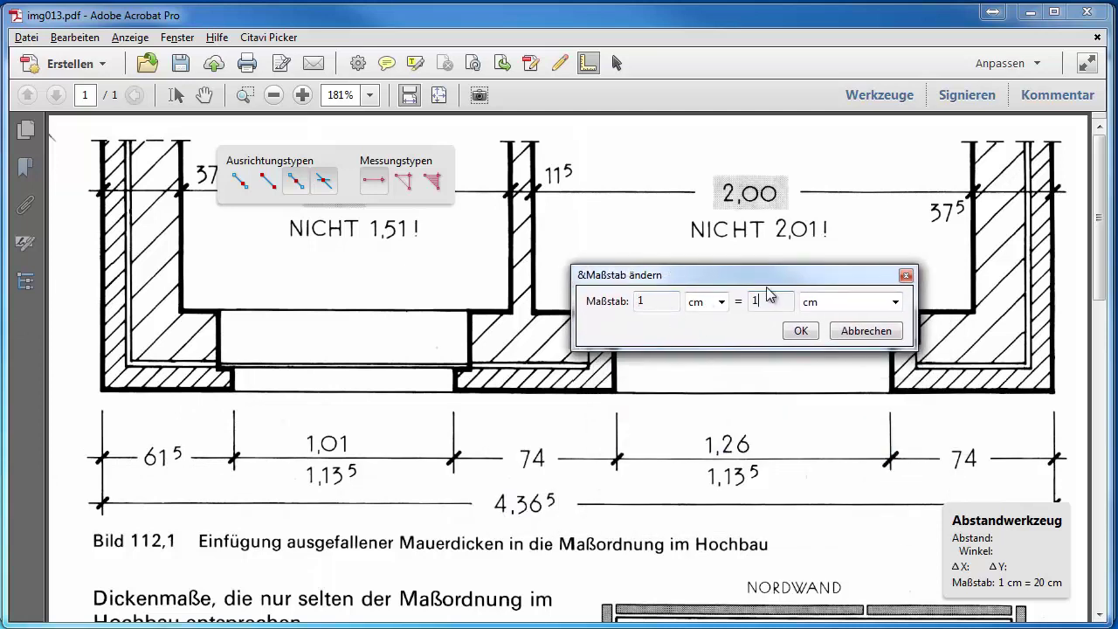
pyautogui.click(798, 331)
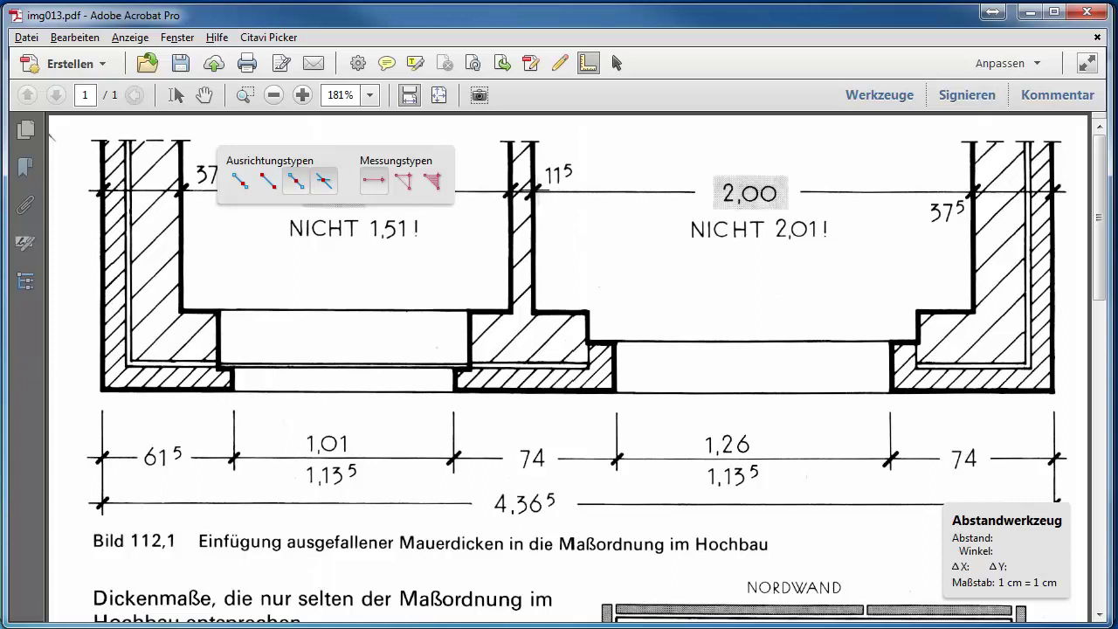
# Step: Zoom in on the 2,00 opening and measure it wall to wall as 6,46 cm
pyautogui.click(245, 94)
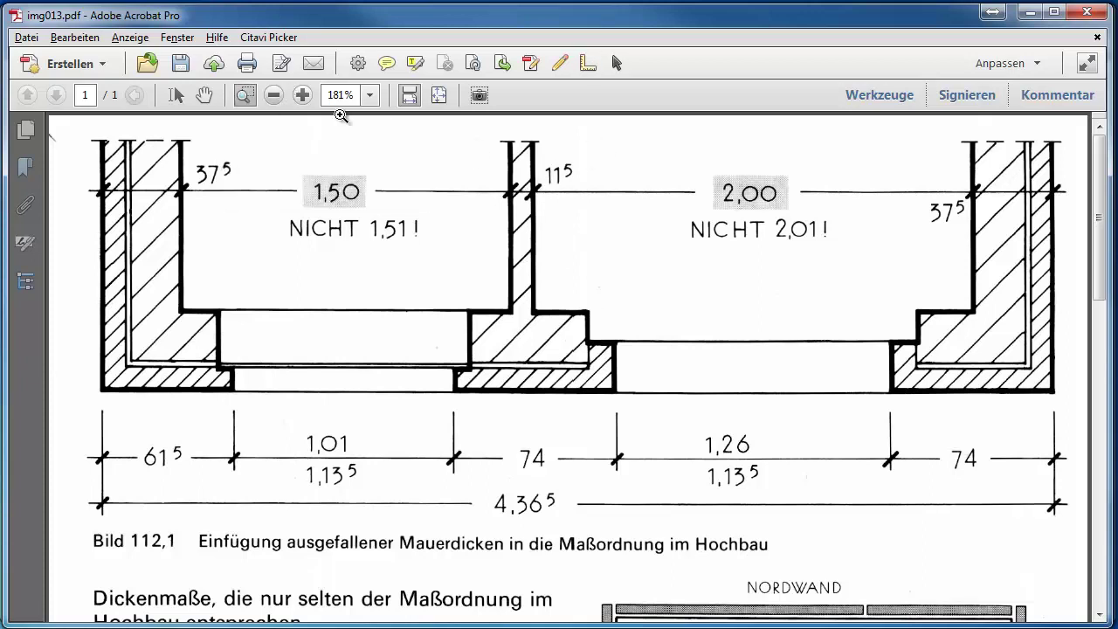
pyautogui.moveTo(496, 154); pyautogui.dragTo(1024, 281)
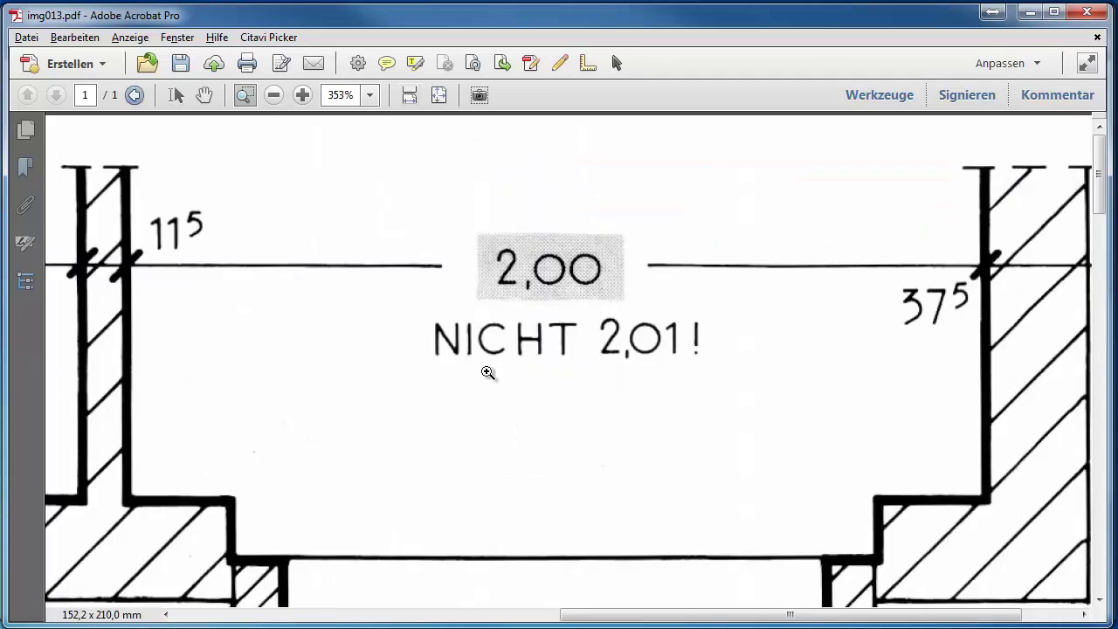
pyautogui.click(587, 63)
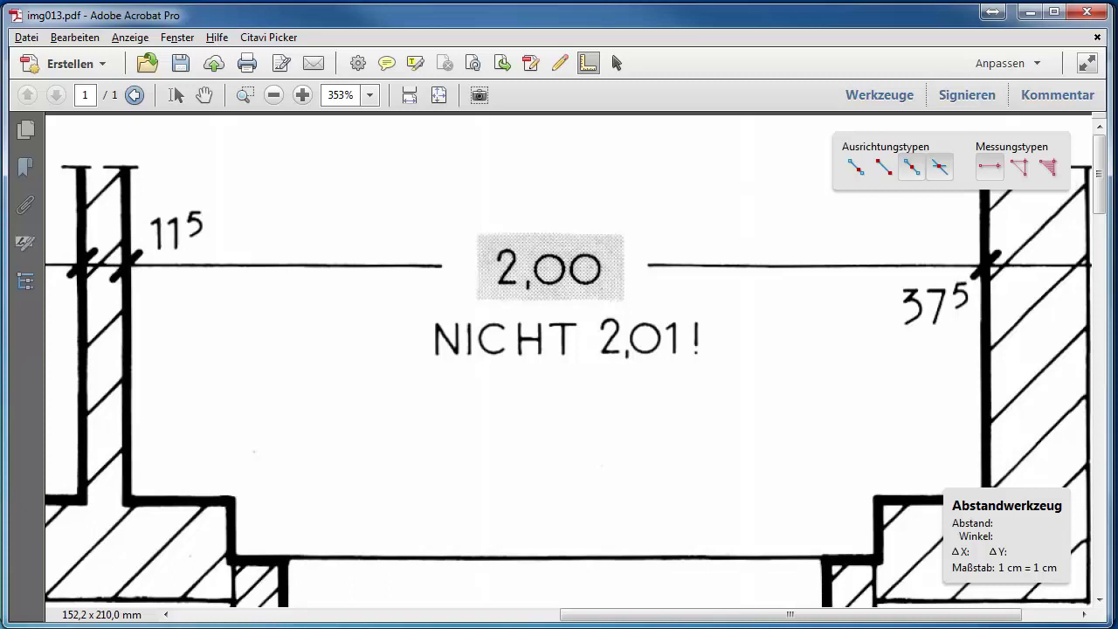
pyautogui.click(125, 262)
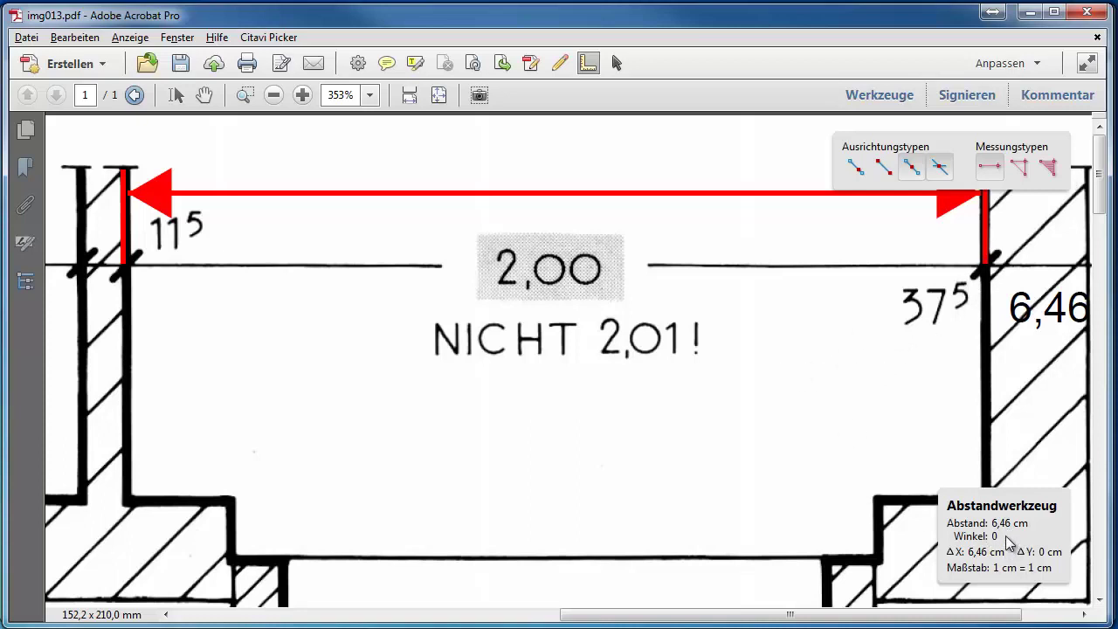
pyautogui.moveTo(929, 143)
pyautogui.mouseDown()
pyautogui.moveTo(721, 347)
pyautogui.moveTo(665, 328)
pyautogui.mouseUp()
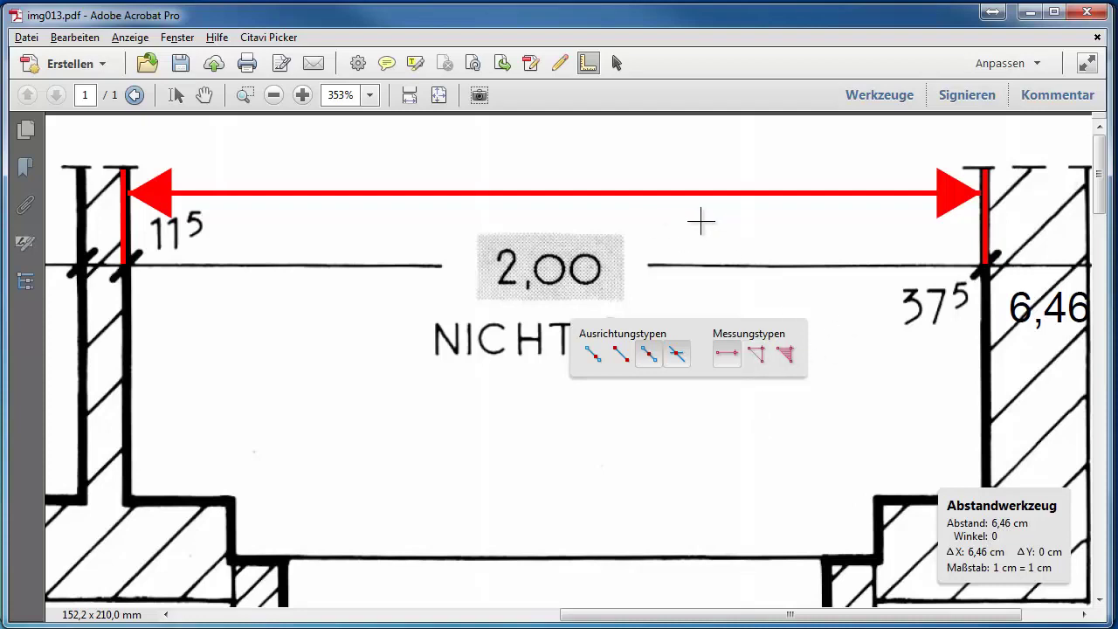
# Step: Set the measuring scale so 6,46 cm on the page equals 200 cm
pyautogui.rightClick(700, 220)
pyautogui.click(579, 295)
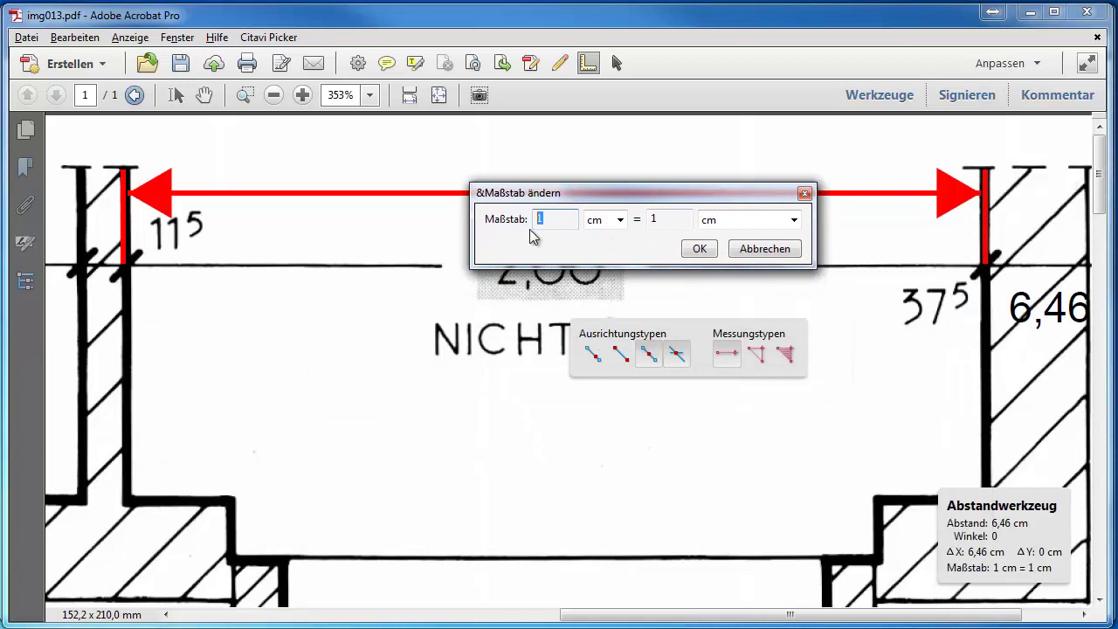
pyautogui.write('6,4')
pyautogui.write('6')
pyautogui.doubleClick(655, 219)
pyautogui.moveTo(644, 199); pyautogui.dragTo(612, 159)
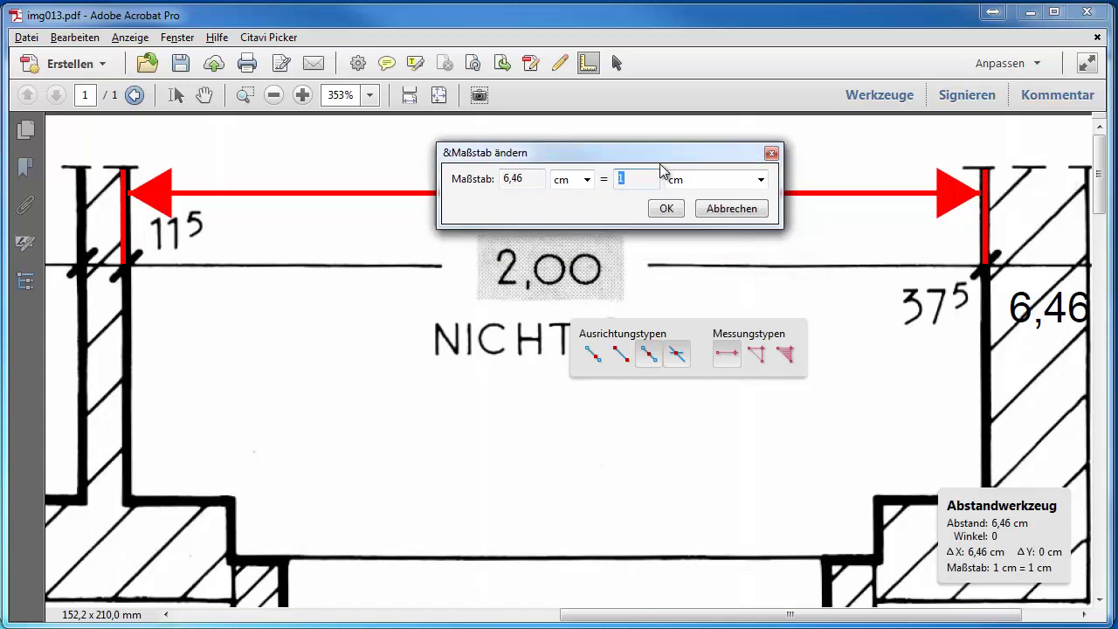
pyautogui.write('2')
pyautogui.write('00')
pyautogui.click(665, 210)
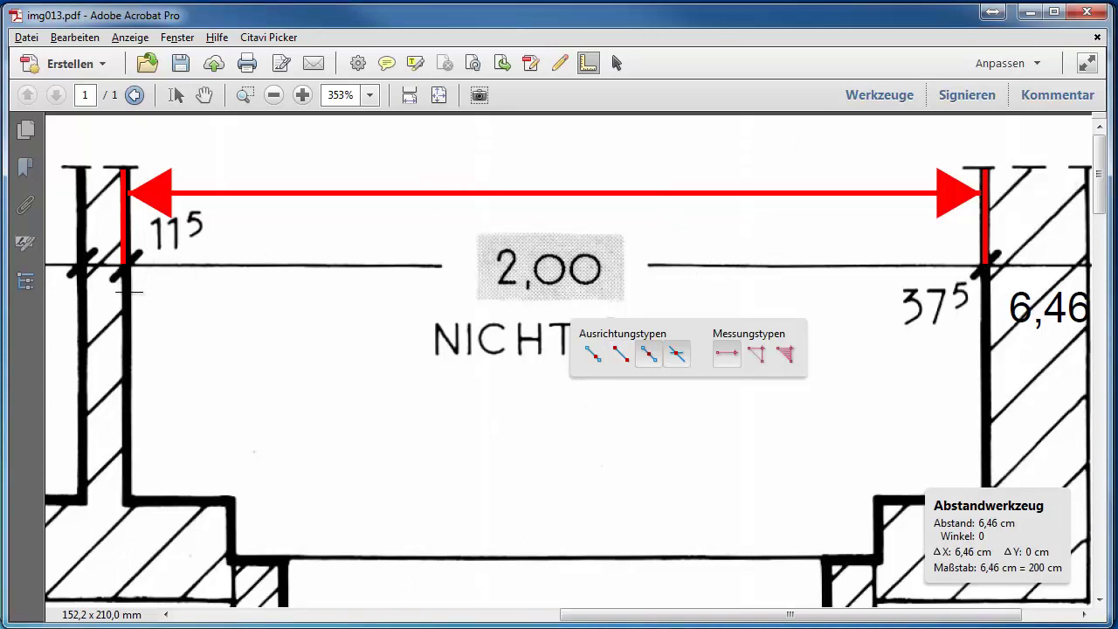
# Step: Measure the lower opening between its walls, reading 126,37 cm to match the 1,26 dimension
pyautogui.click(129, 291)
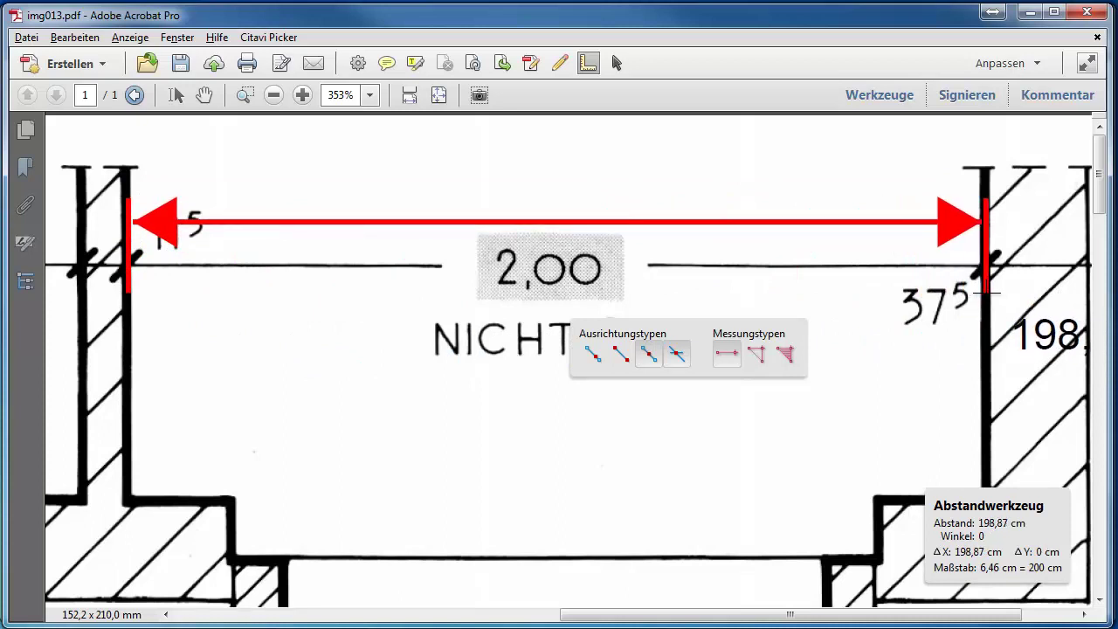
pyautogui.scroll(-2, 647, 375)
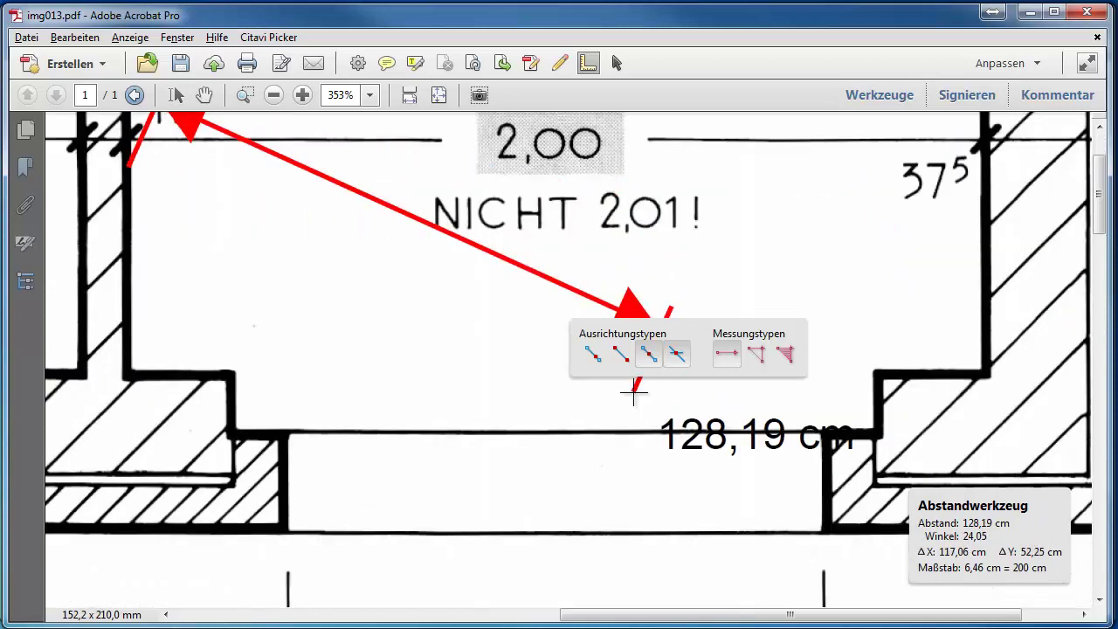
pyautogui.scroll(-2, 612, 383)
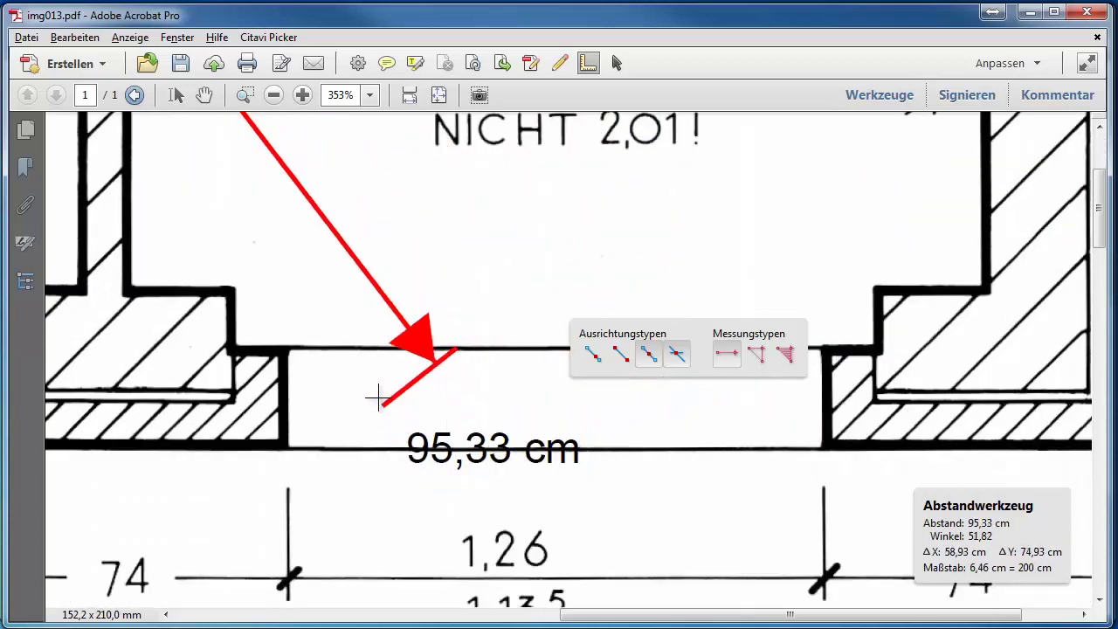
pyautogui.click(498, 246)
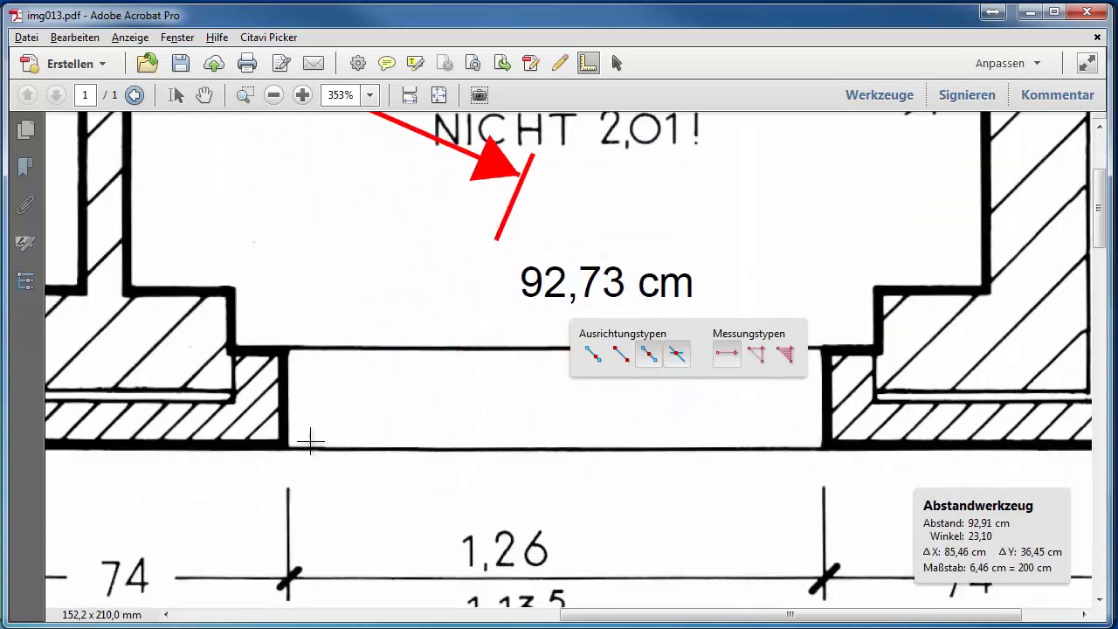
pyautogui.click(285, 449)
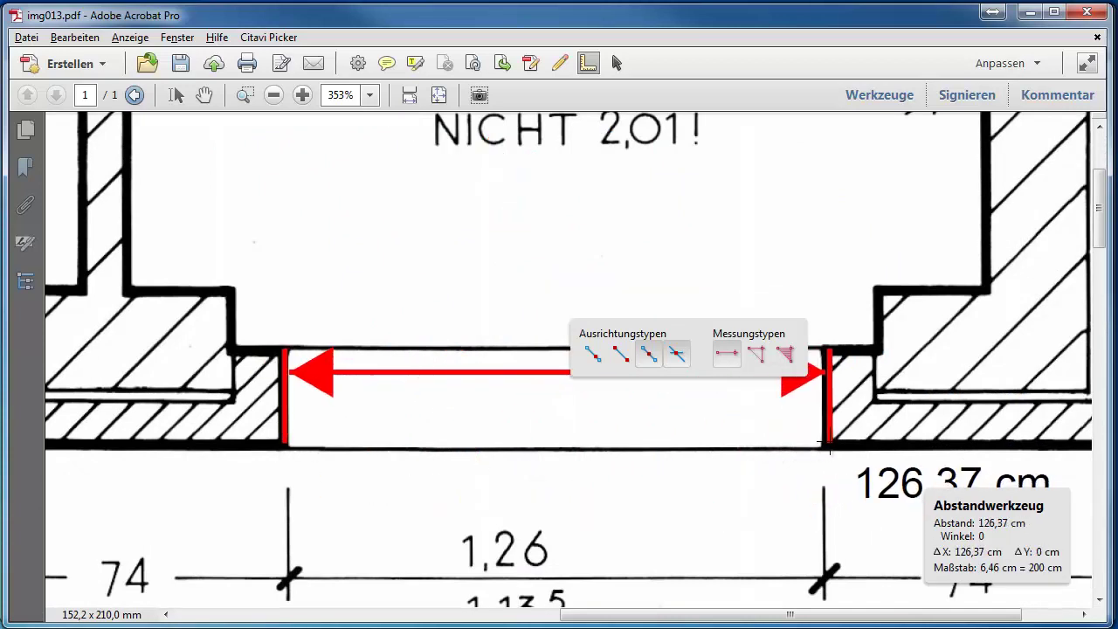
pyautogui.hscroll(1, 827, 449)
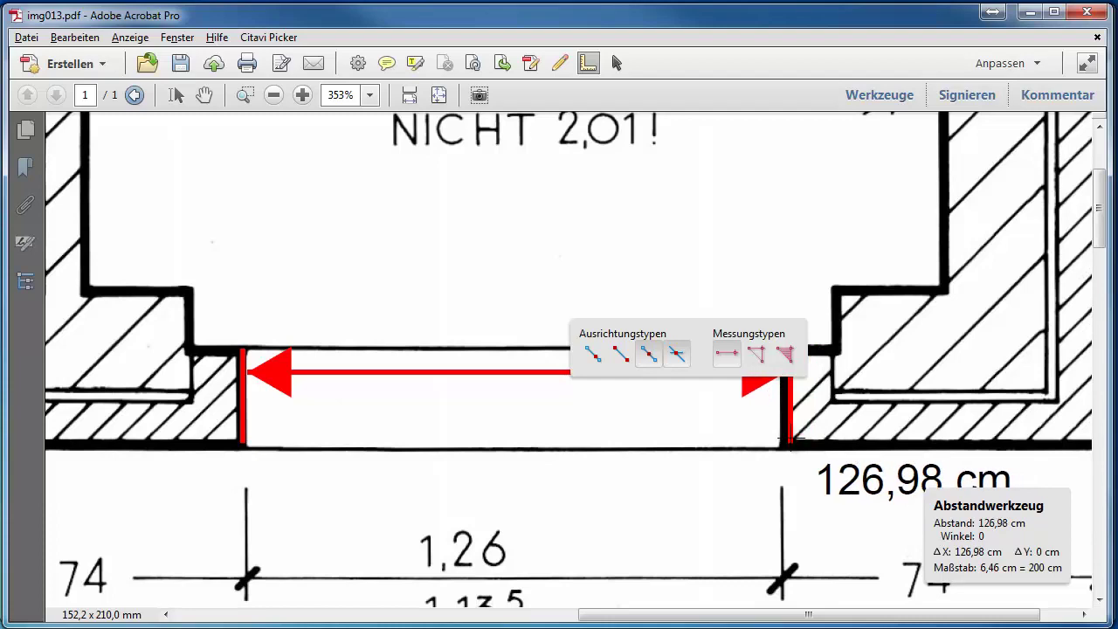
pyautogui.click(786, 441)
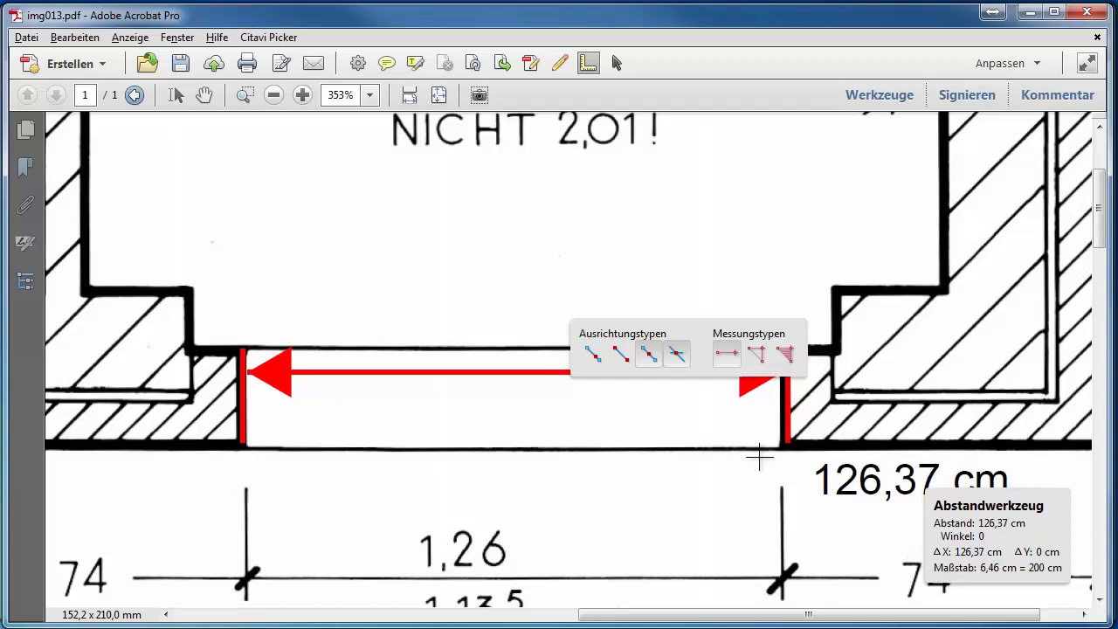
pyautogui.keyDown('ctrl'); pyautogui.scroll(-2, 713, 472); pyautogui.keyUp('ctrl')
# Step: Select the VI_EG (Vorlage EG) layer among the ten layers in Layer Properties Manager
pyautogui.keyDown('ctrl'); pyautogui.scroll(-1, 713, 476); pyautogui.keyUp('ctrl')
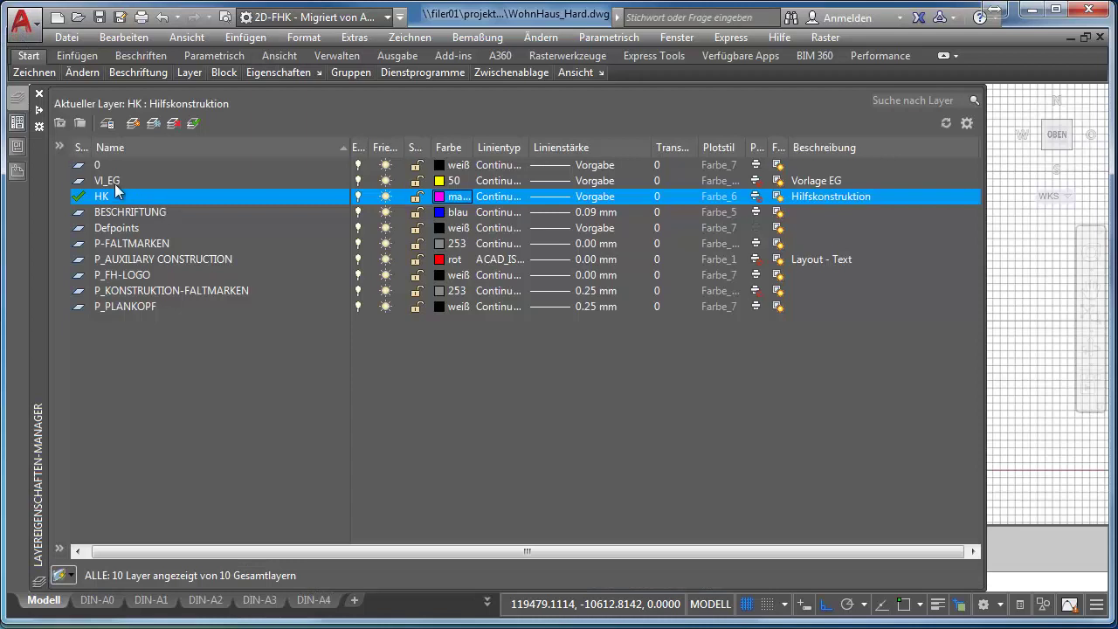
pyautogui.click(110, 180)
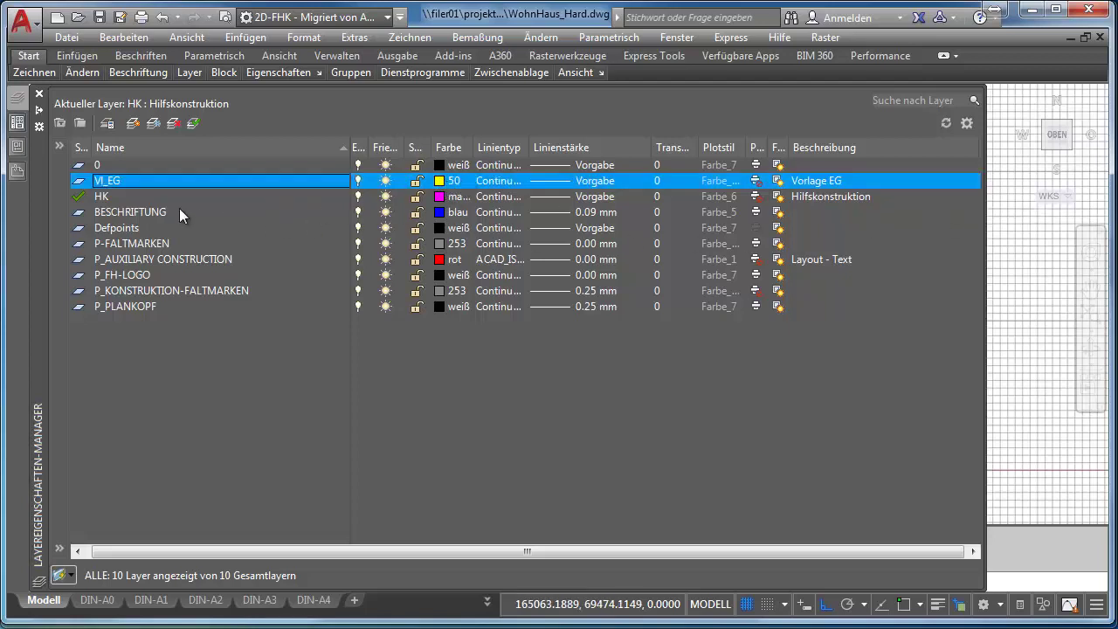
# Step: Select the HK auxiliary construction layer in the layer list
pyautogui.click(118, 200)
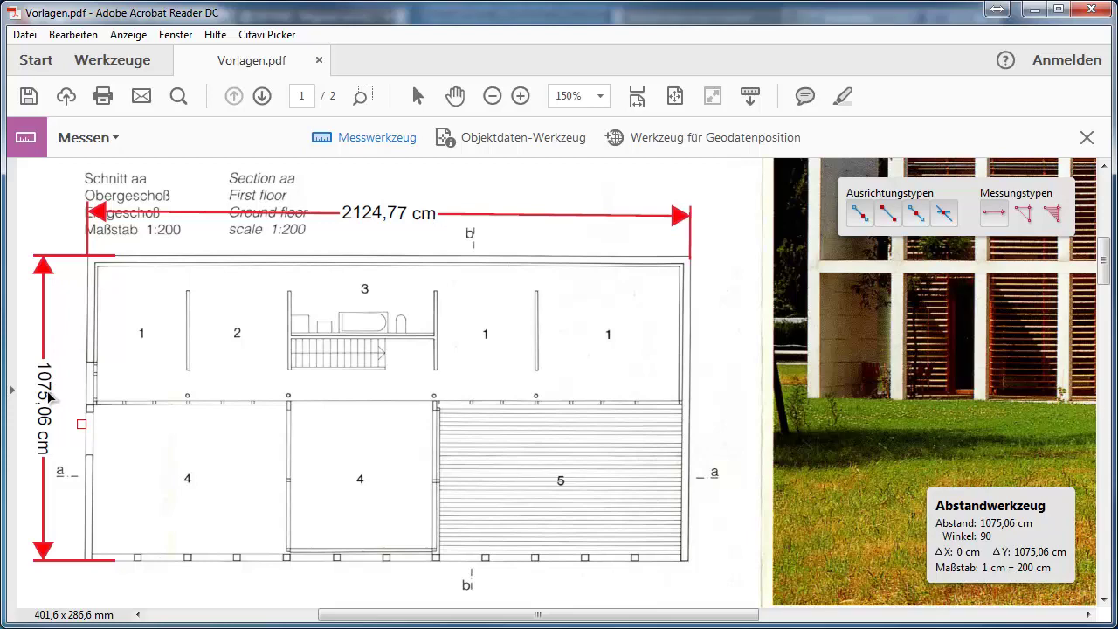
# Step: Confirm 5-unit snap and grid spacing with a major line every 20 in the snap settings
pyautogui.click(1032, 19)
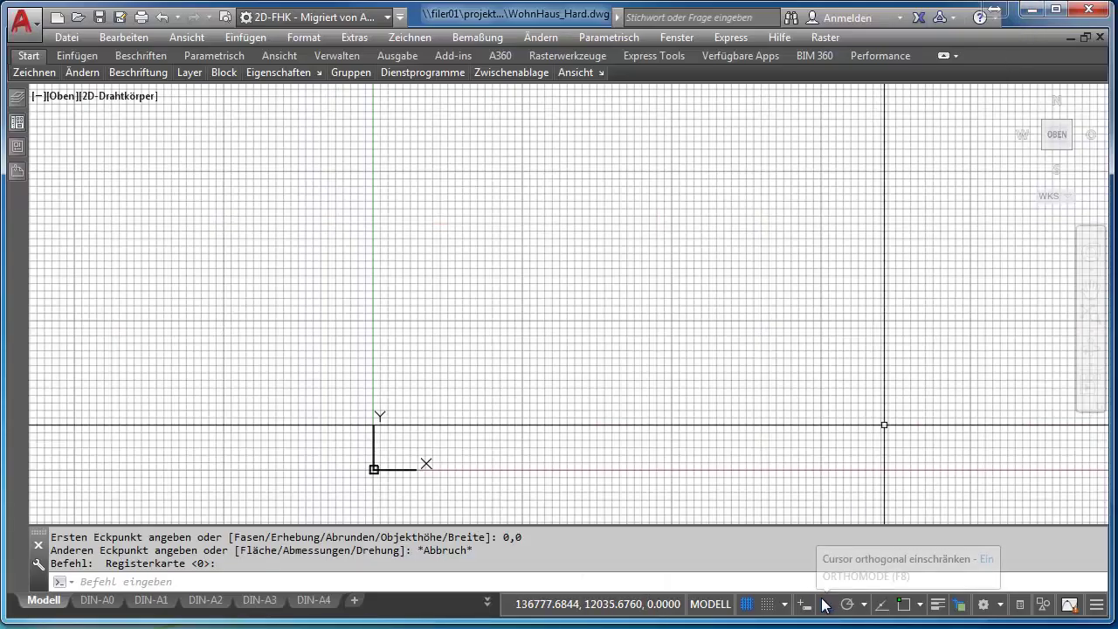
pyautogui.click(782, 604)
pyautogui.click(775, 581)
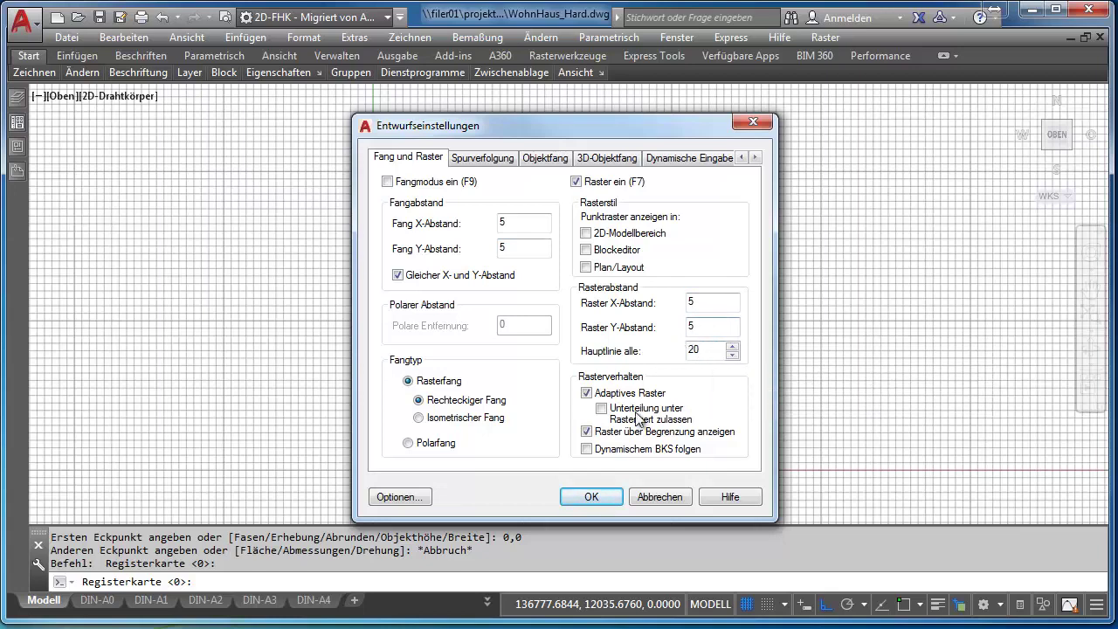
pyautogui.click(593, 496)
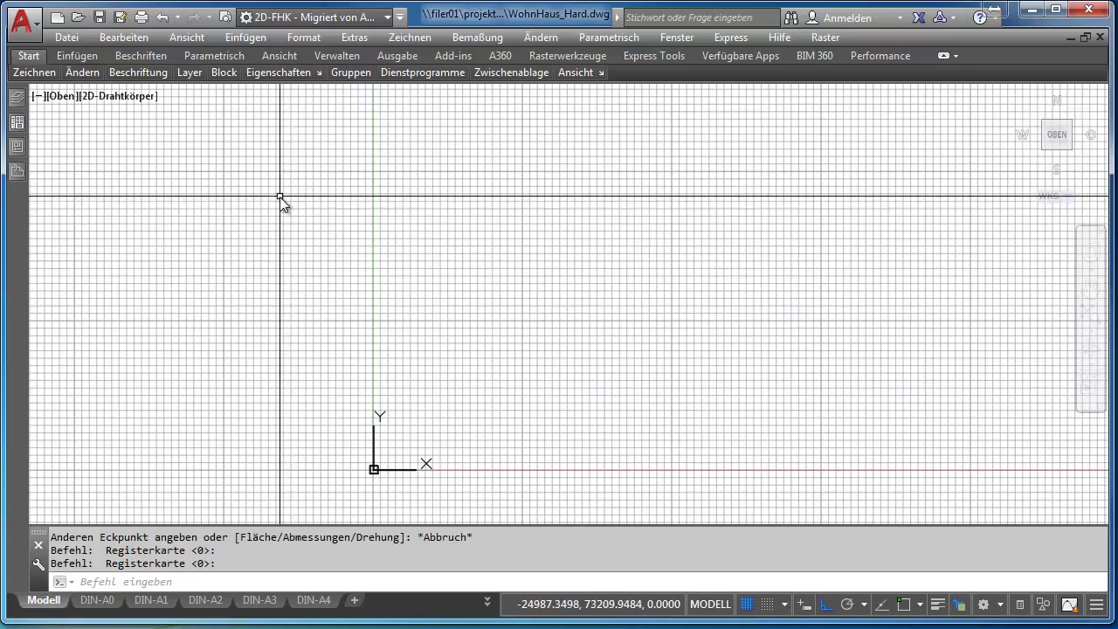
pyautogui.moveTo(34, 73)
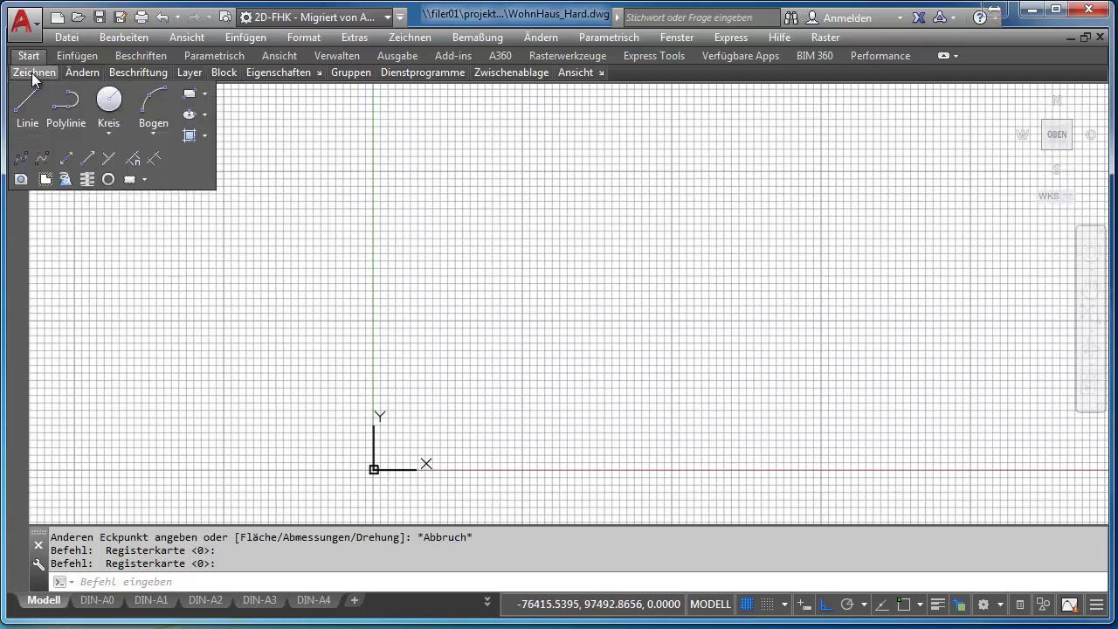
# Step: Draw a rectangle from corner 0,0 to 2125,1075 and fit it in the view
pyautogui.click(188, 94)
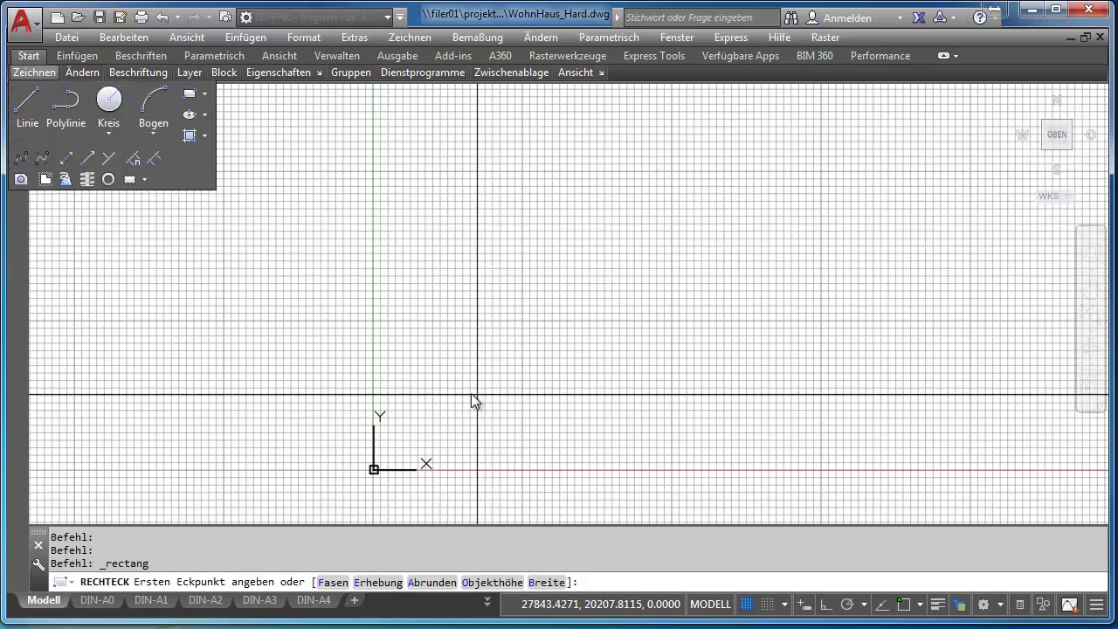
pyautogui.write('0')
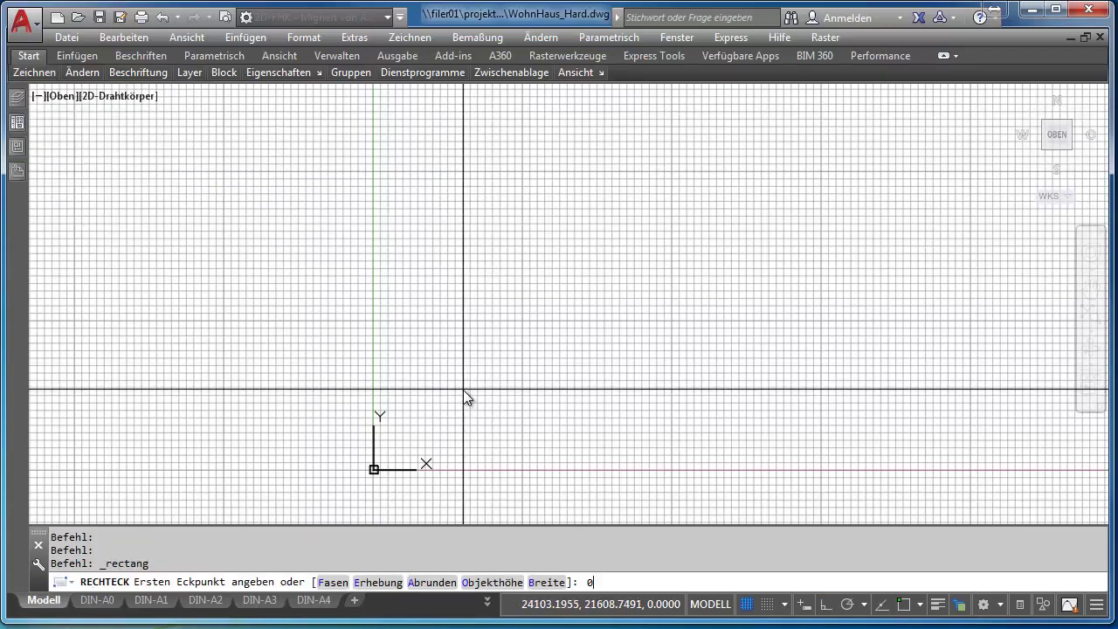
pyautogui.write(',0')
pyautogui.press('Return')
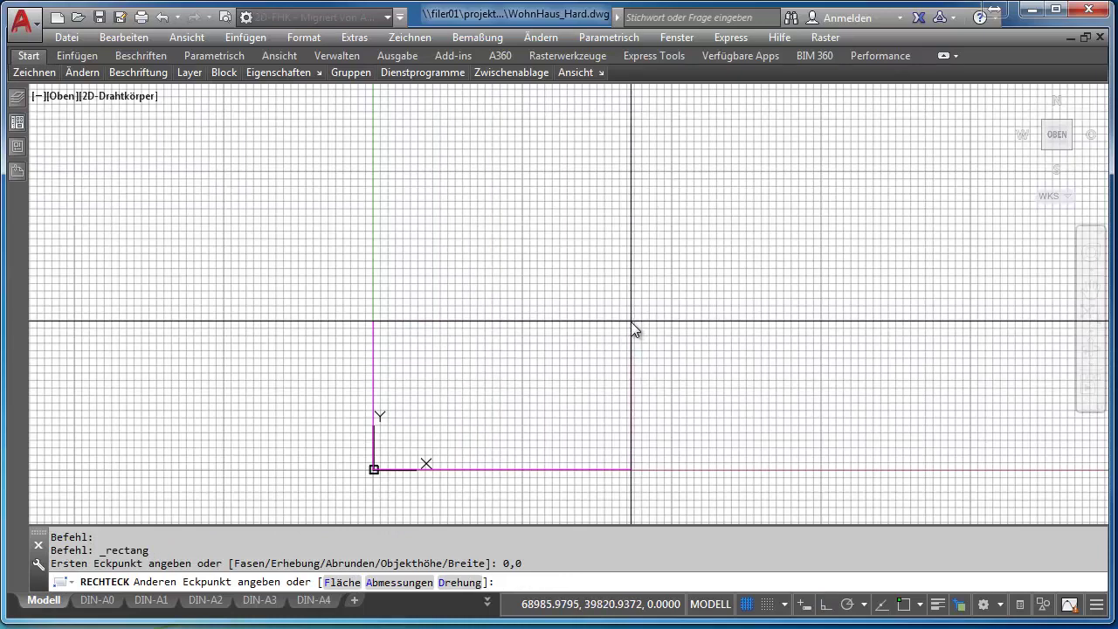
pyautogui.write('21')
pyautogui.write('58')
pyautogui.press('BackSpace')
pyautogui.press('BackSpace')
pyautogui.write('25,')
pyautogui.write('1075')
pyautogui.press('Return')
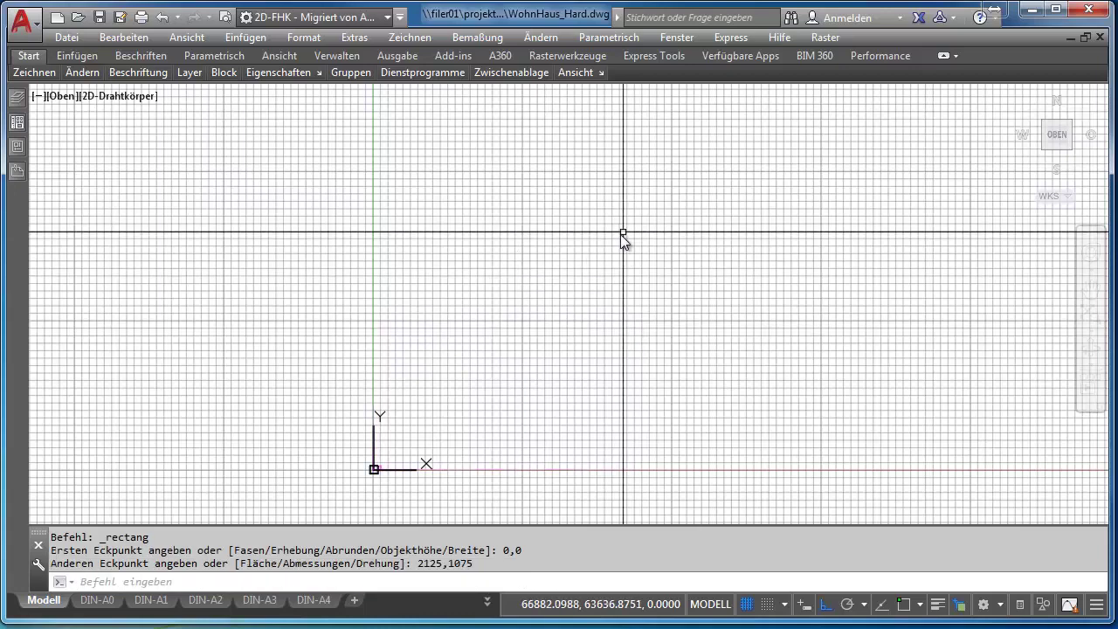
pyautogui.middleClick(621, 238)
pyautogui.scroll(-2, 603, 262)
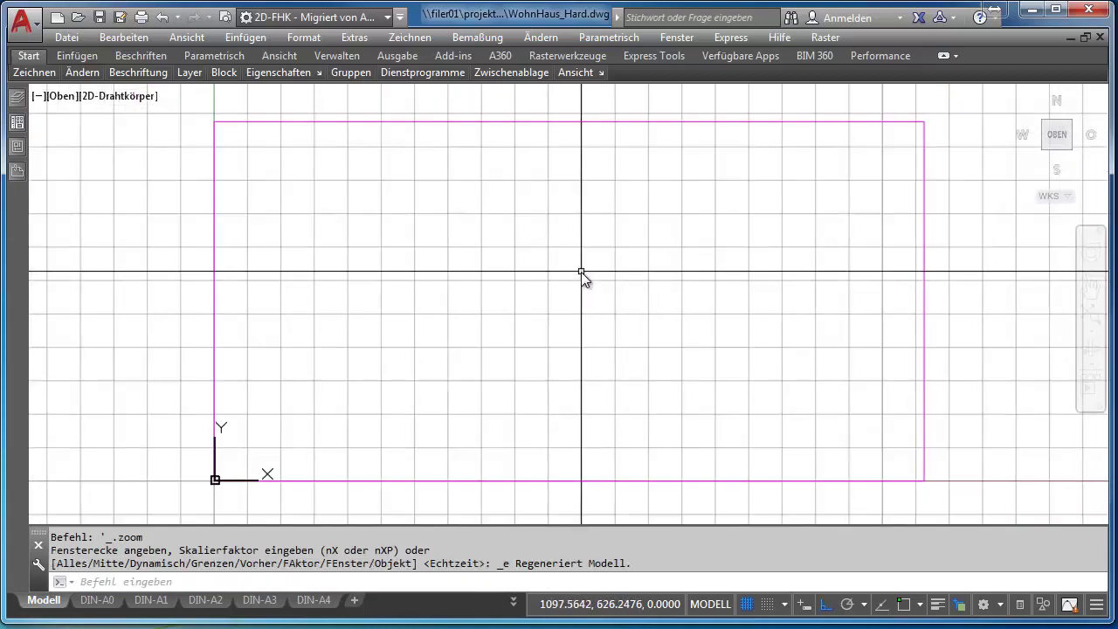
pyautogui.moveTo(581, 272); pyautogui.dragTo(567, 317, button='middle')
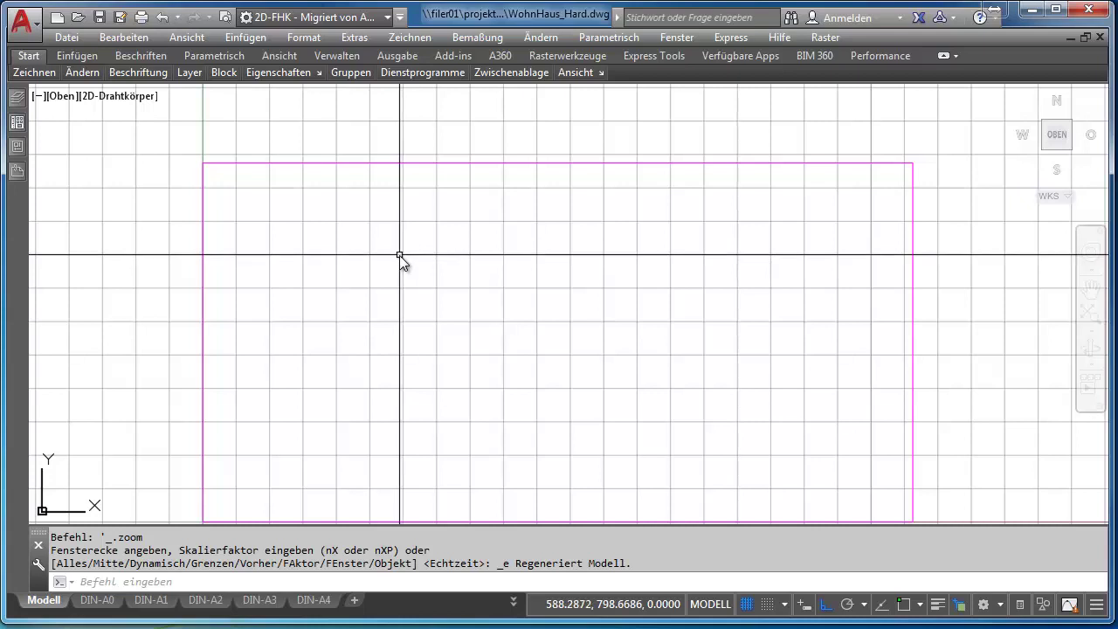
pyautogui.moveTo(400, 257); pyautogui.dragTo(399, 233, button='middle')
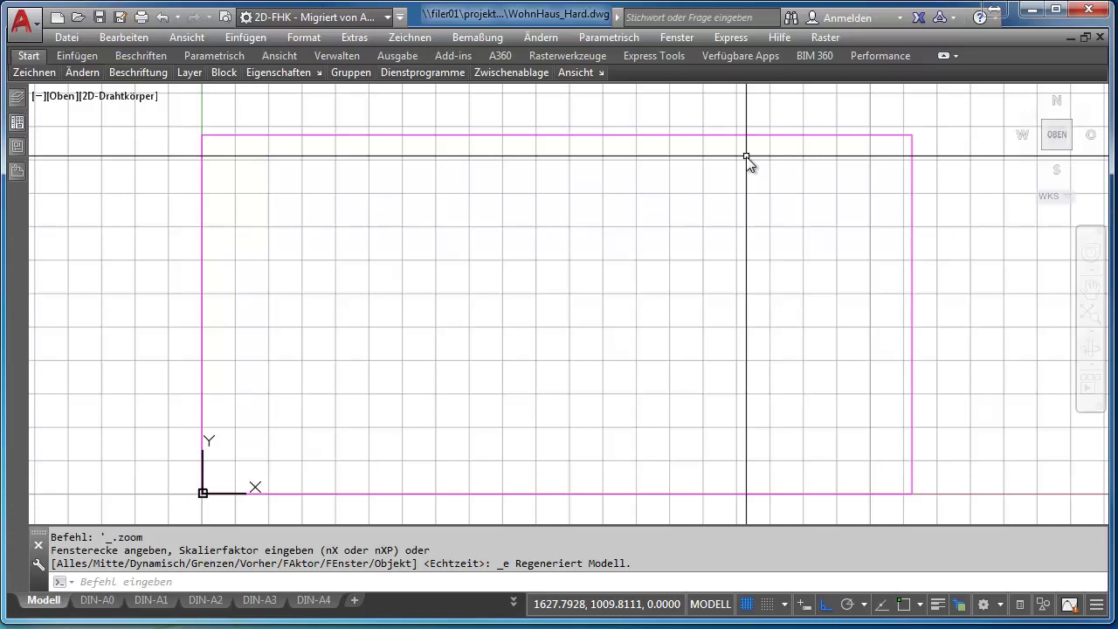
pyautogui.scroll(-1, 745, 157)
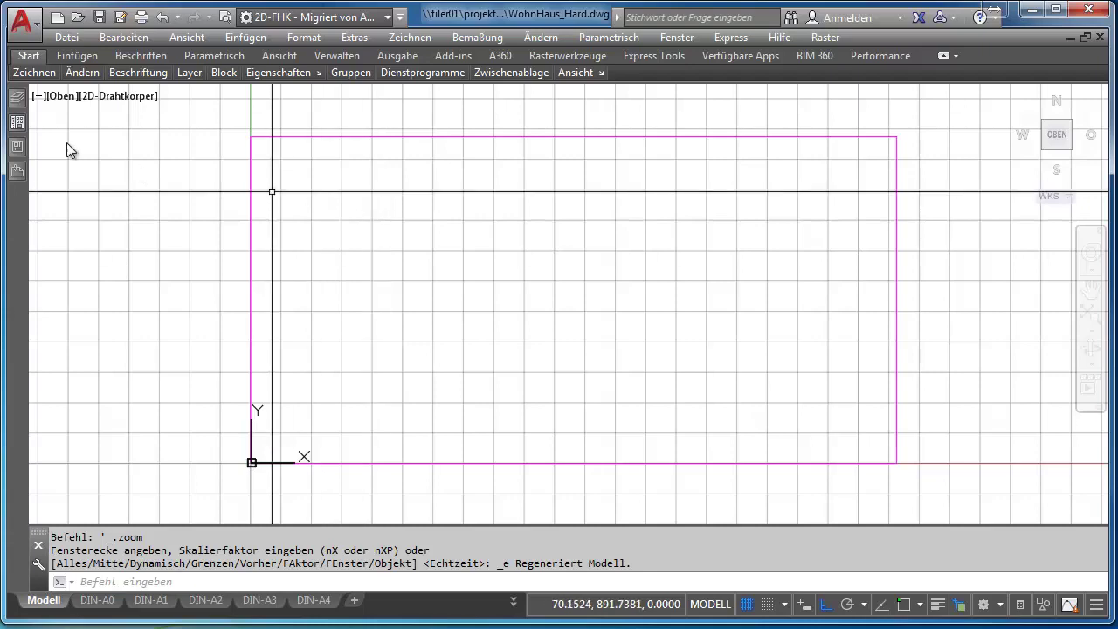
# Step: Set the insertion scale to Zentimeter in the drawing Units dialog
pyautogui.click(19, 32)
pyautogui.moveTo(77, 470)
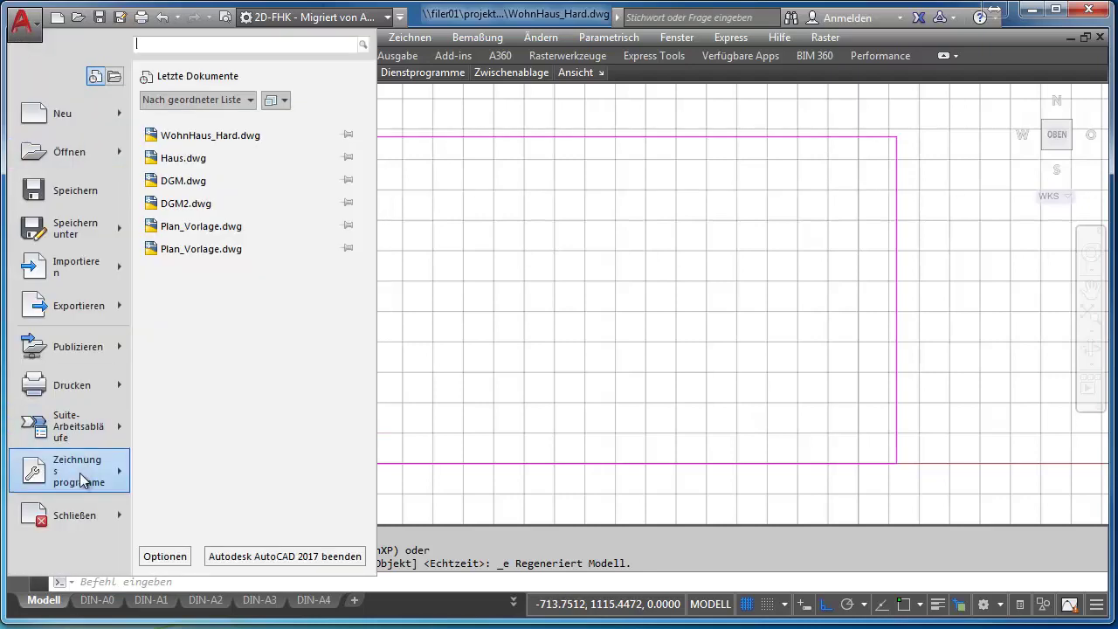
pyautogui.click(242, 184)
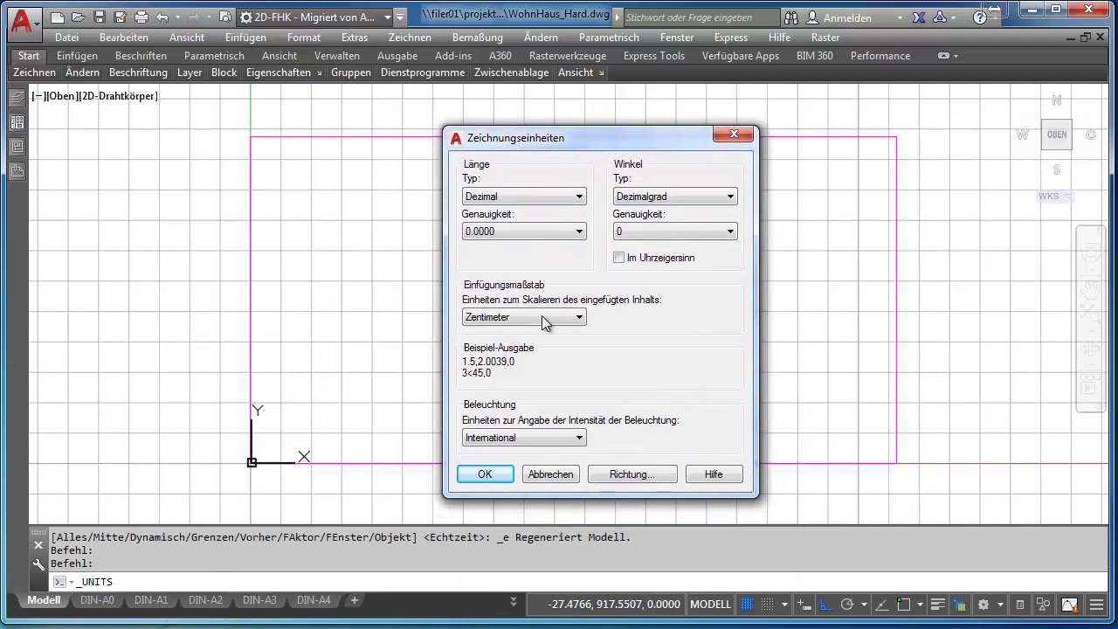
pyautogui.click(550, 474)
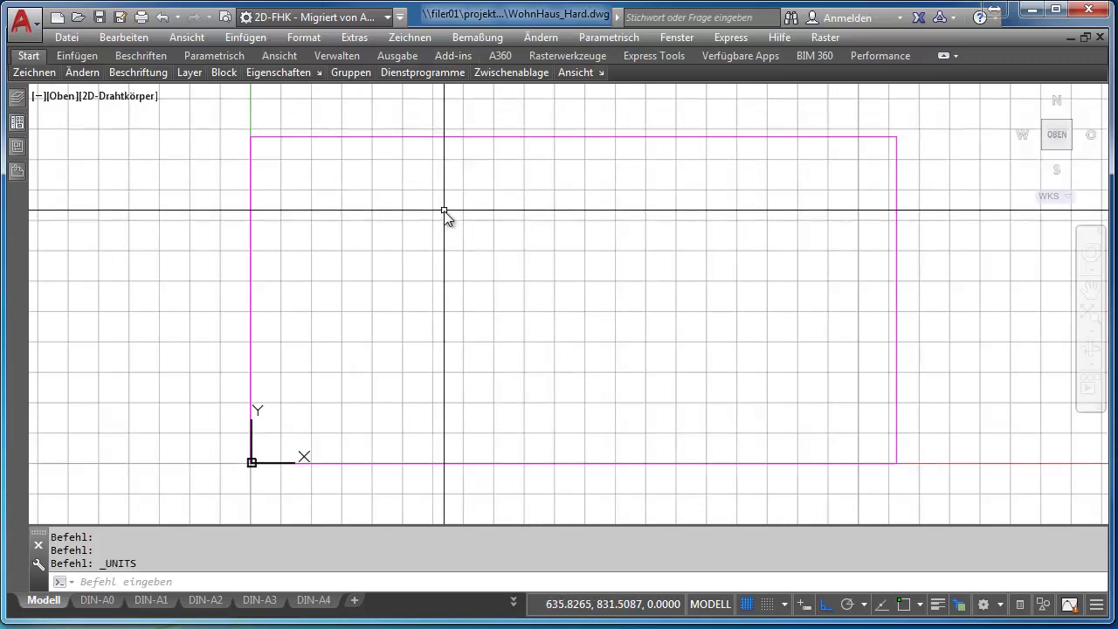
pyautogui.scroll(-1, 444, 211)
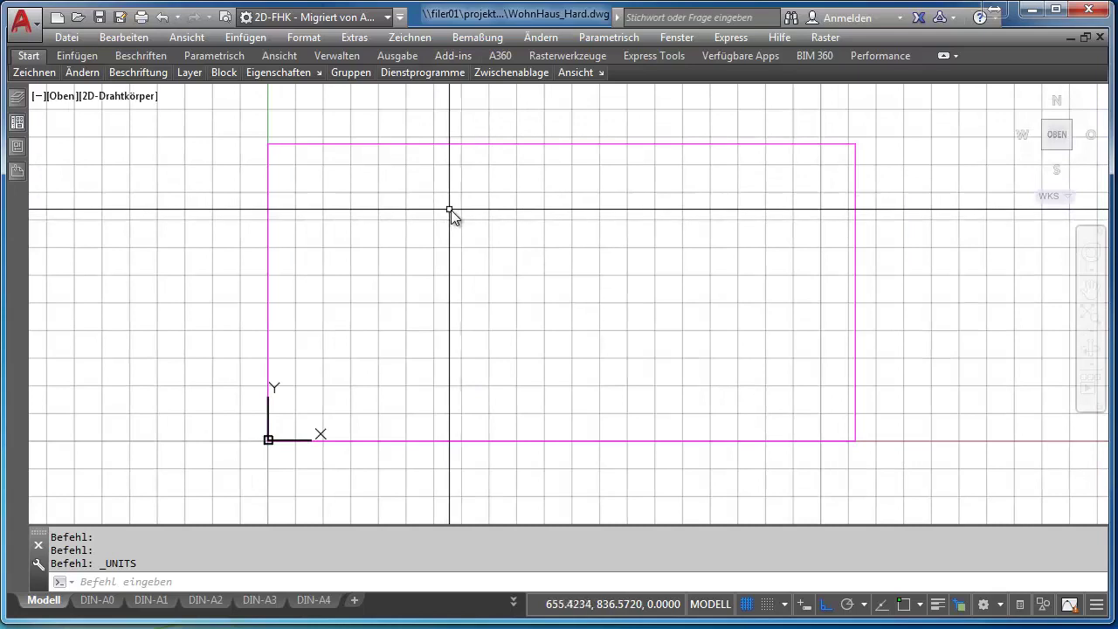
pyautogui.moveTo(452, 215); pyautogui.dragTo(453, 234, button='middle')
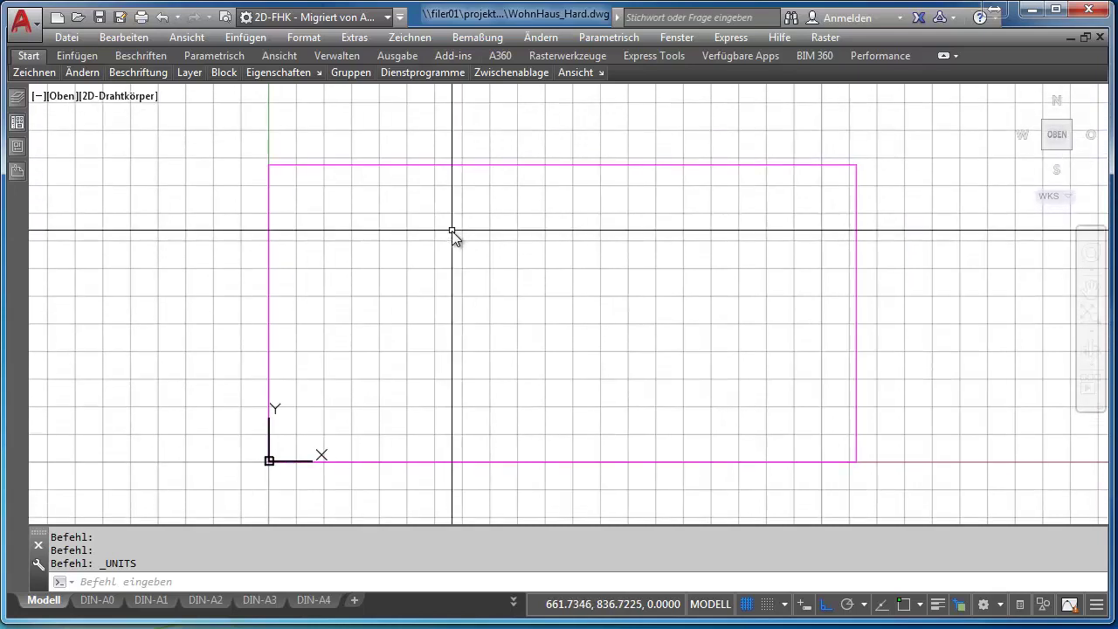
pyautogui.scroll(-1, 450, 232)
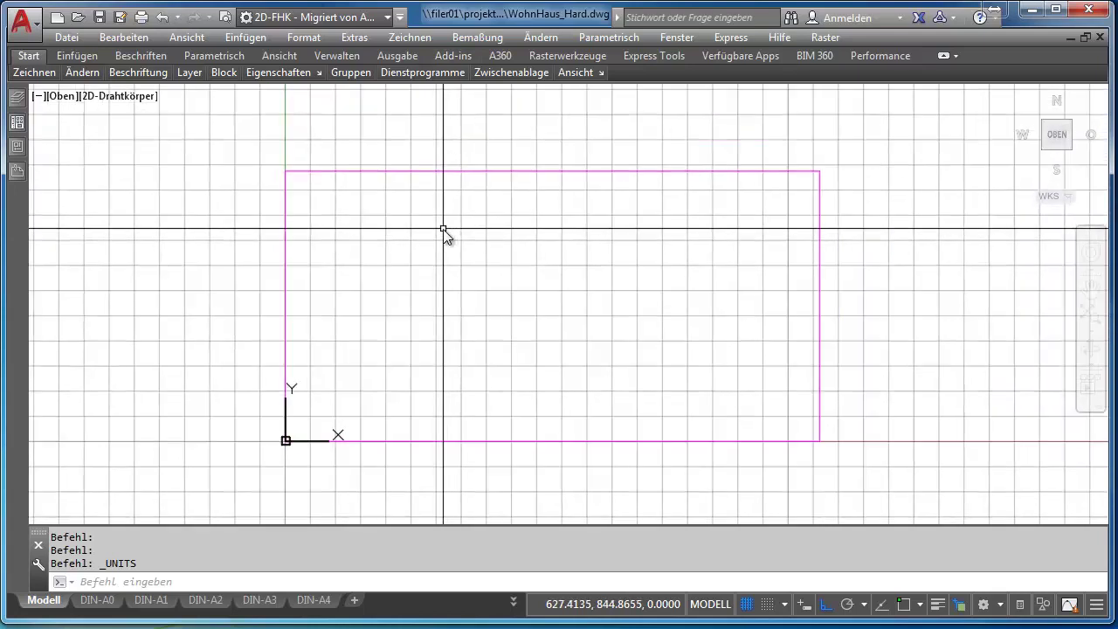
pyautogui.moveTo(189, 72)
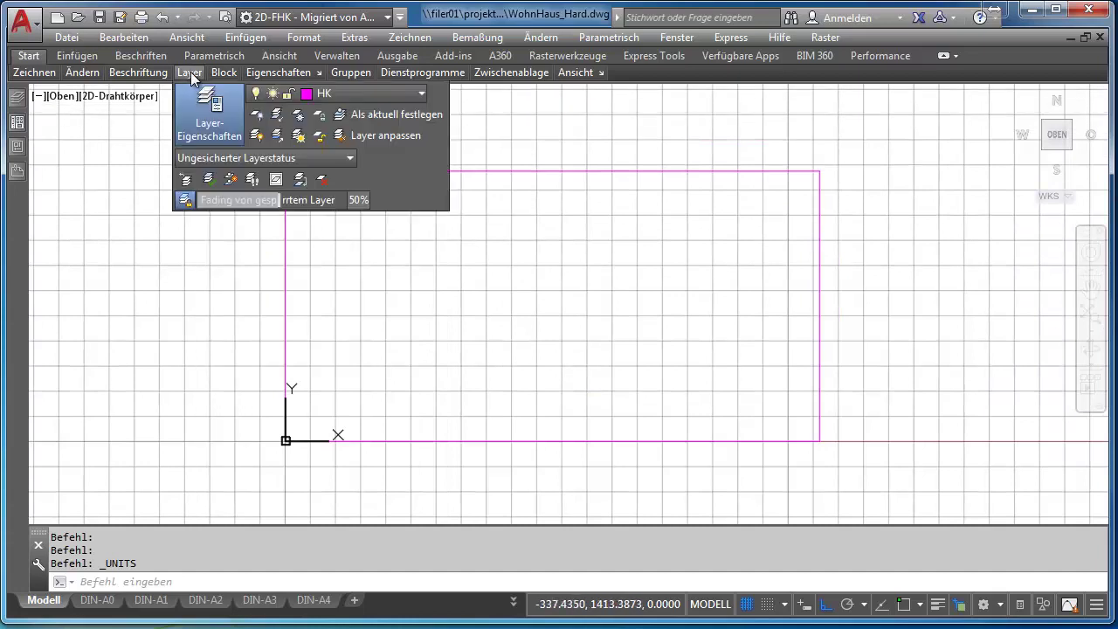
# Step: Pick VI_EG from the Layer panel dropdown as the current layer
pyautogui.click(350, 94)
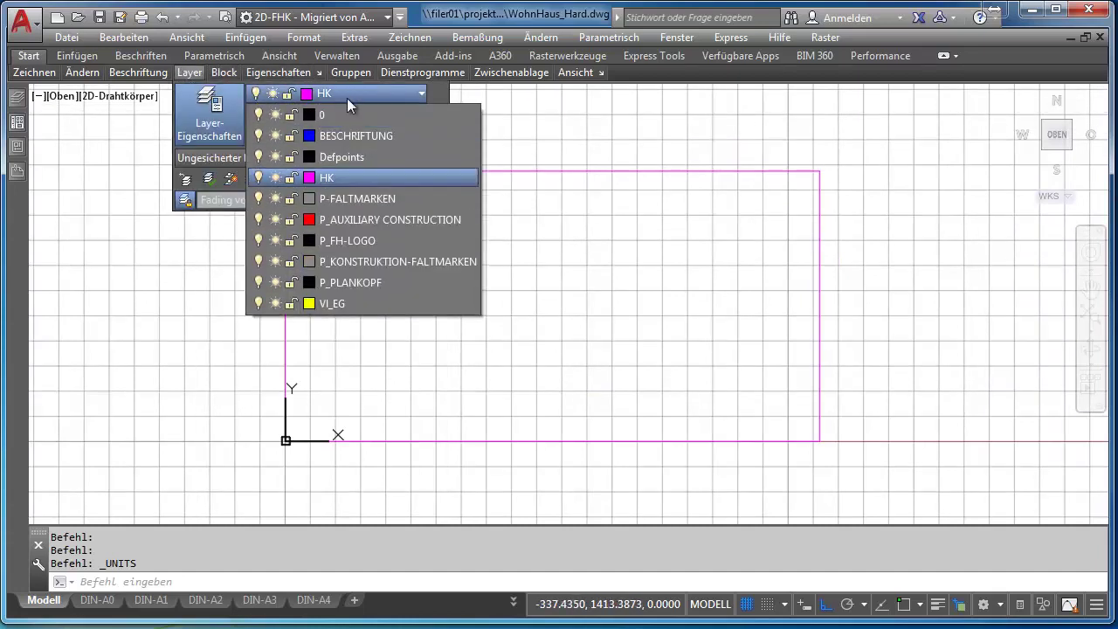
pyautogui.click(347, 301)
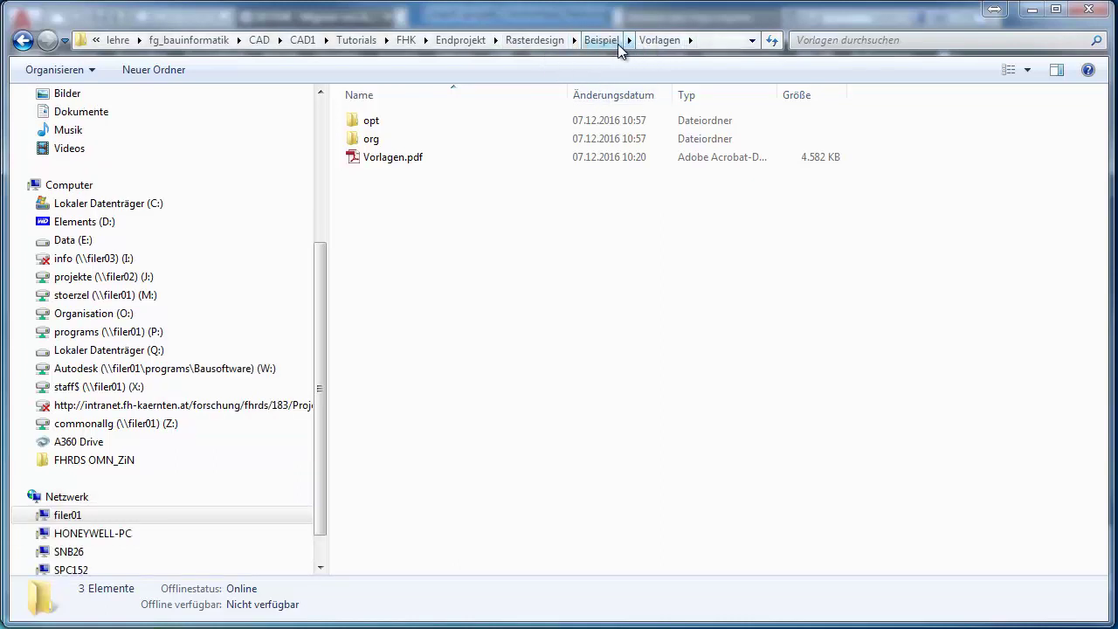
# Step: Browse from Beispiel into Vorlagen\org (01.jpg, 02.jpg), then into the empty opt folder
pyautogui.click(611, 41)
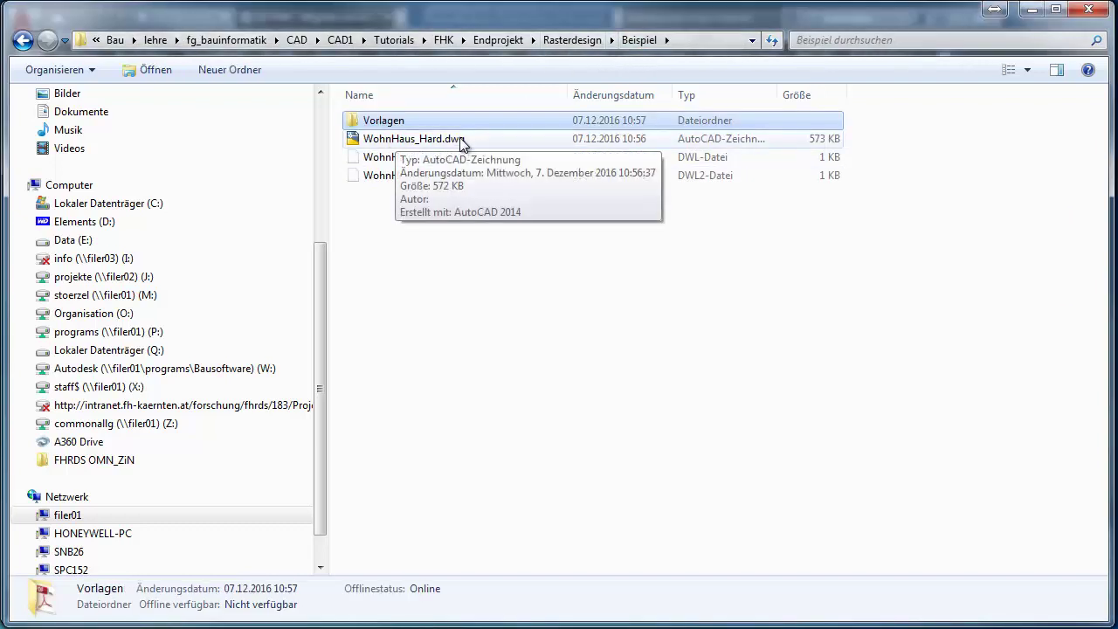
pyautogui.doubleClick(381, 123)
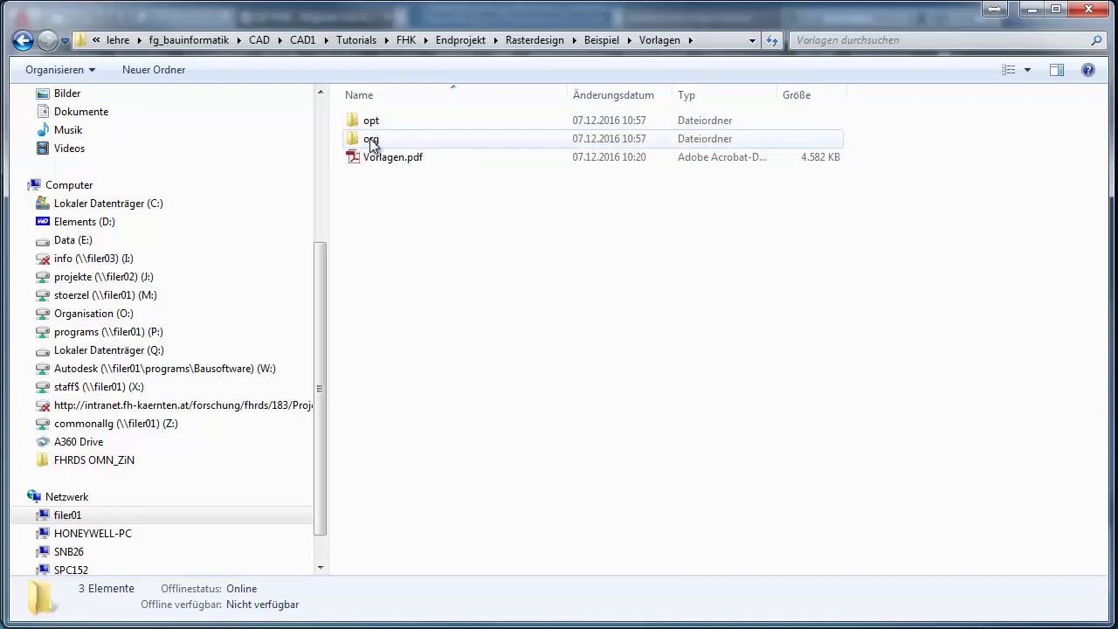
pyautogui.doubleClick(371, 138)
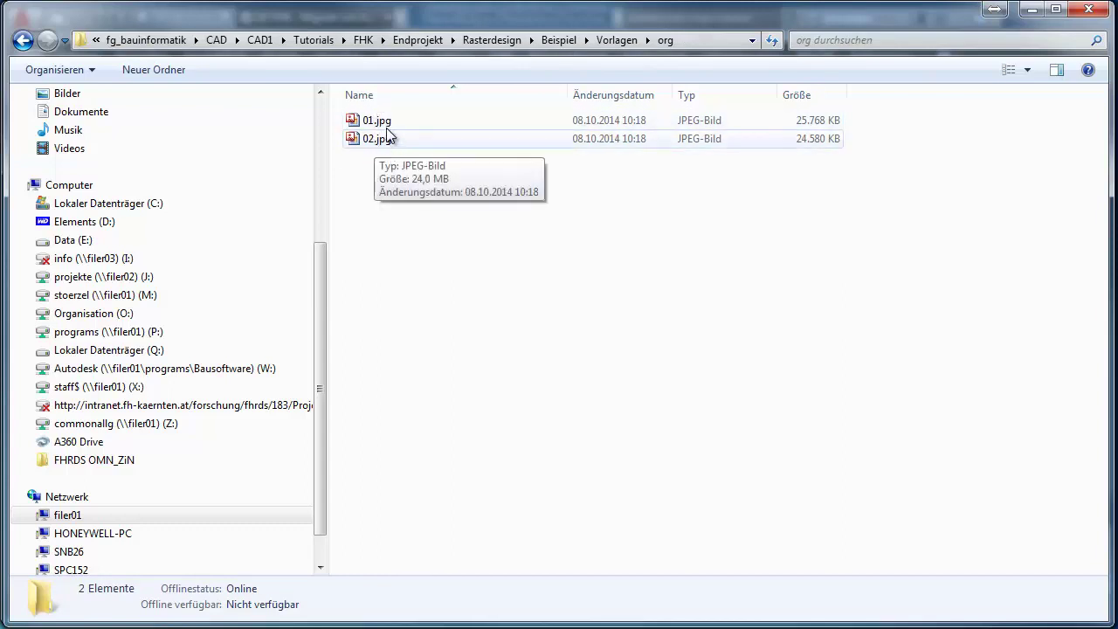
pyautogui.click(607, 41)
pyautogui.doubleClick(372, 121)
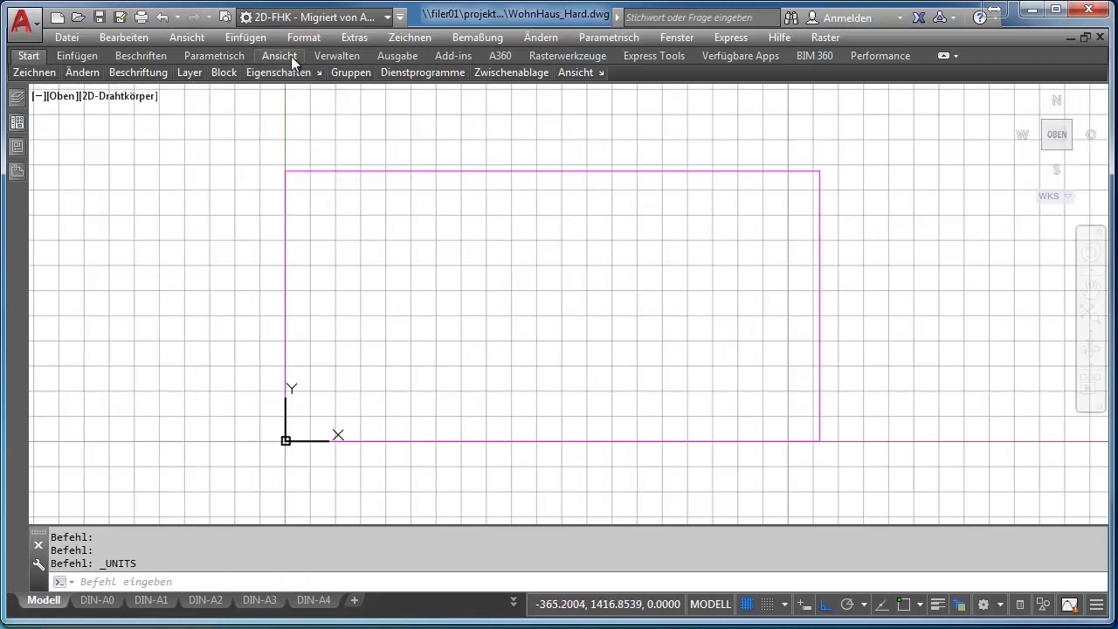
# Step: Look through the Einfügen and Extras menus and try attaching an external reference
pyautogui.click(257, 40)
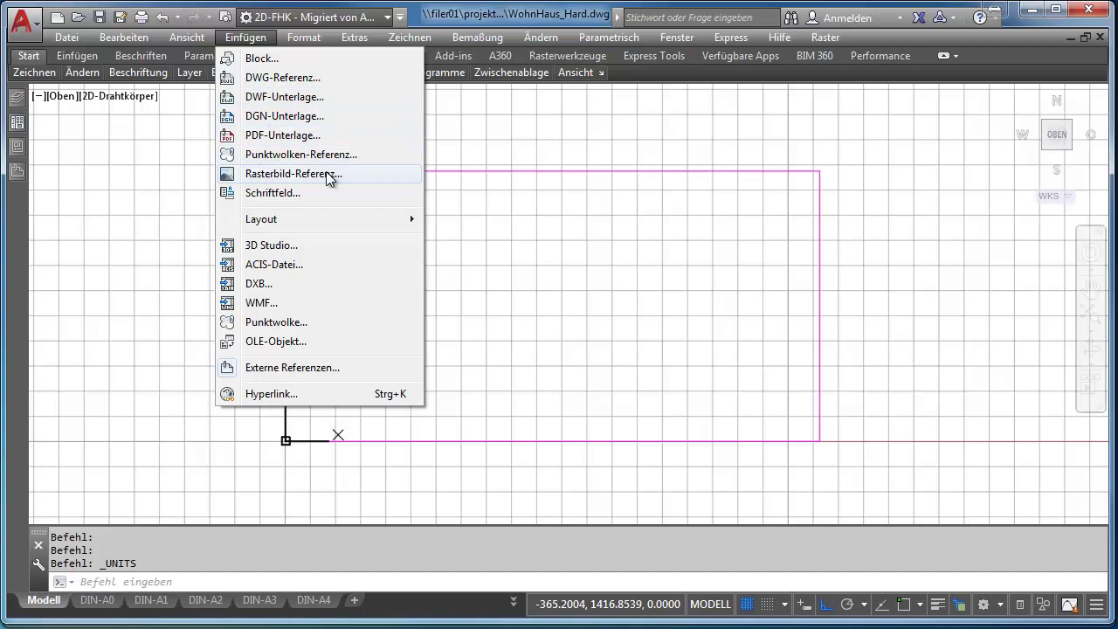
pyautogui.click(355, 37)
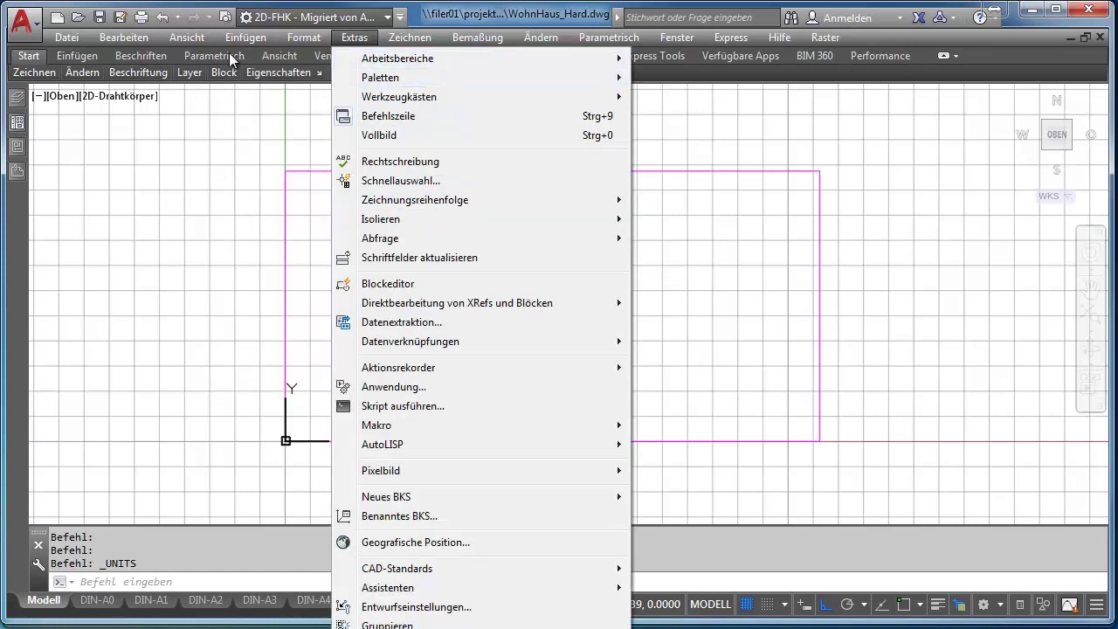
pyautogui.click(77, 56)
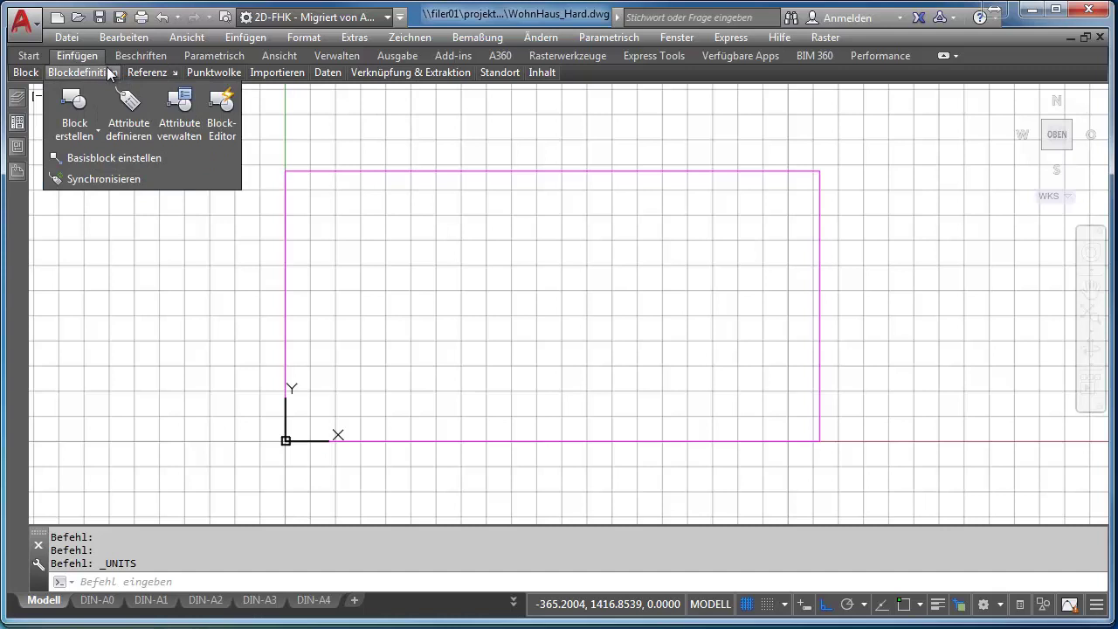
pyautogui.moveTo(147, 72)
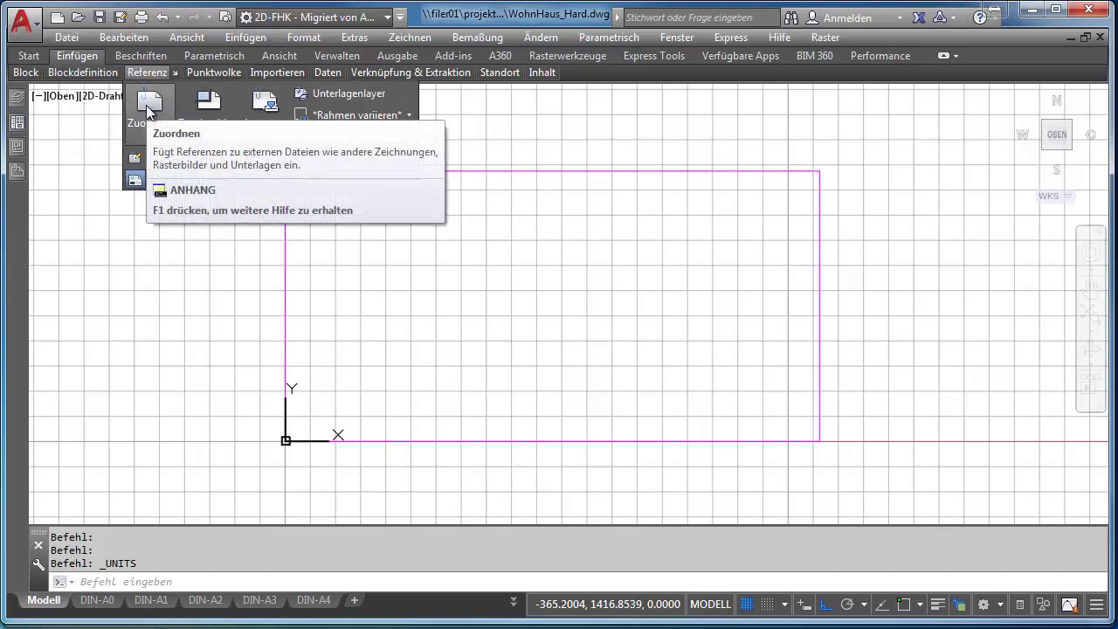
pyautogui.click(148, 108)
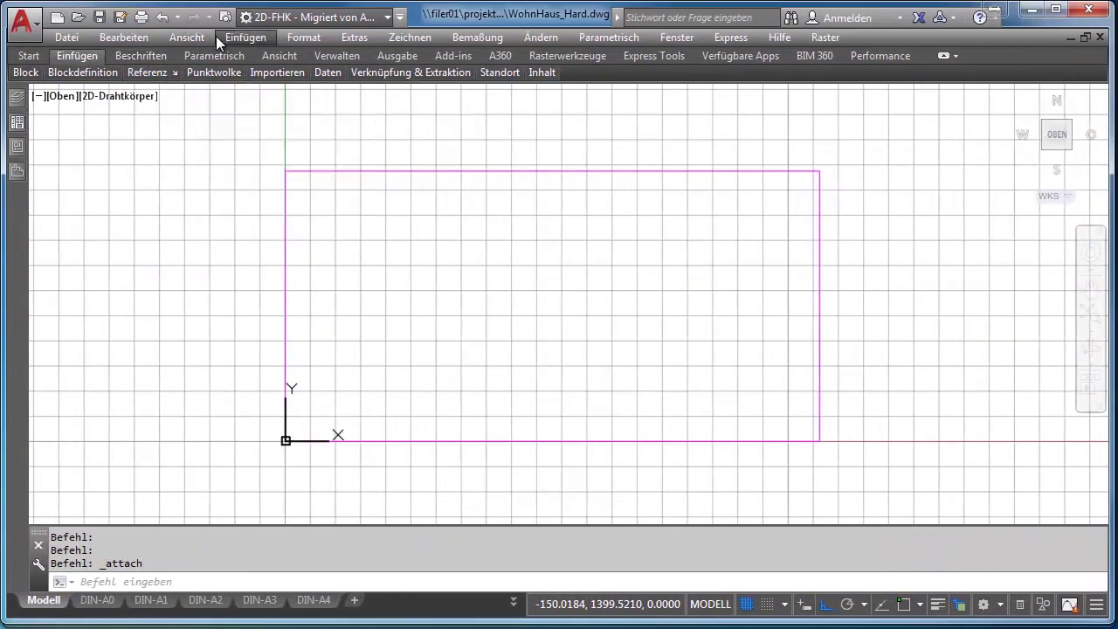
# Step: Start inserting a raster image with Raster Design's Rasterwerkzeuge Einfügen instead
pyautogui.click(149, 75)
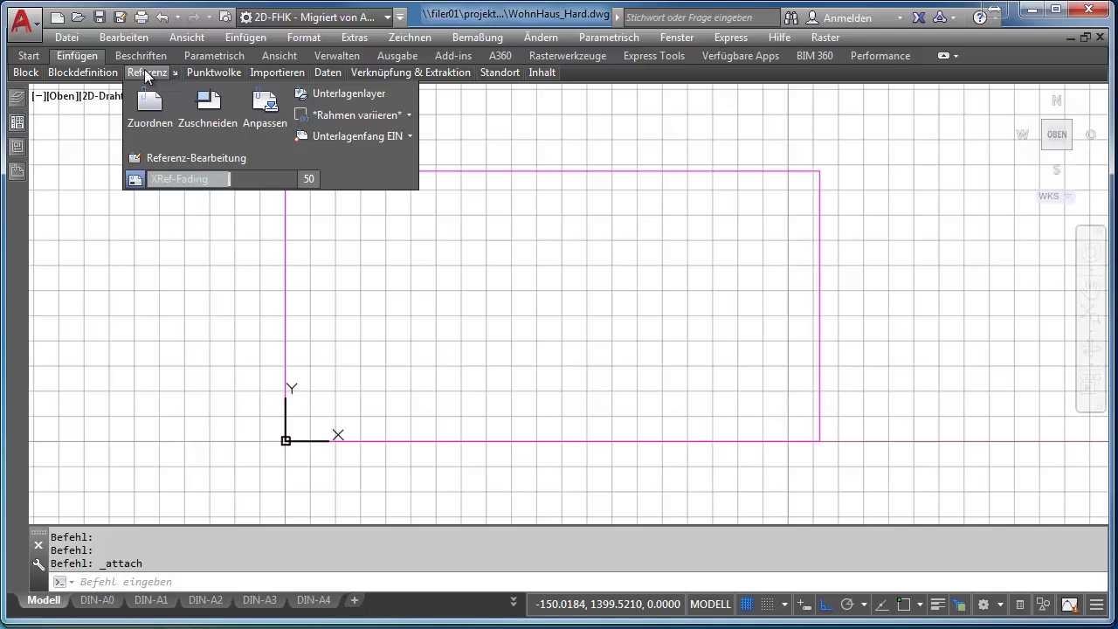
pyautogui.click(556, 56)
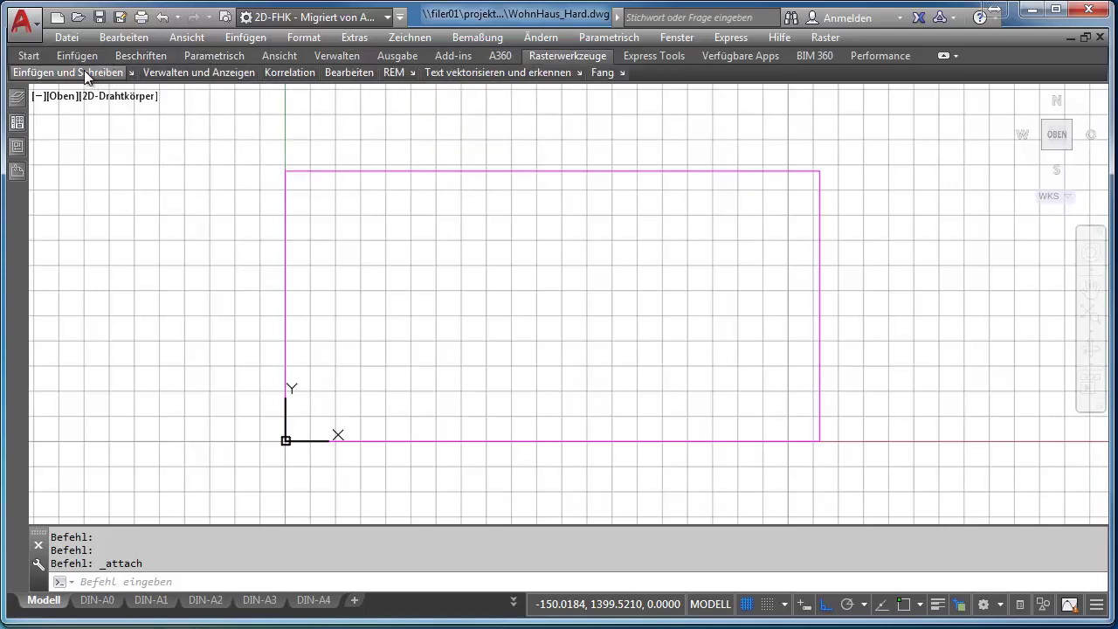
pyautogui.moveTo(68, 72)
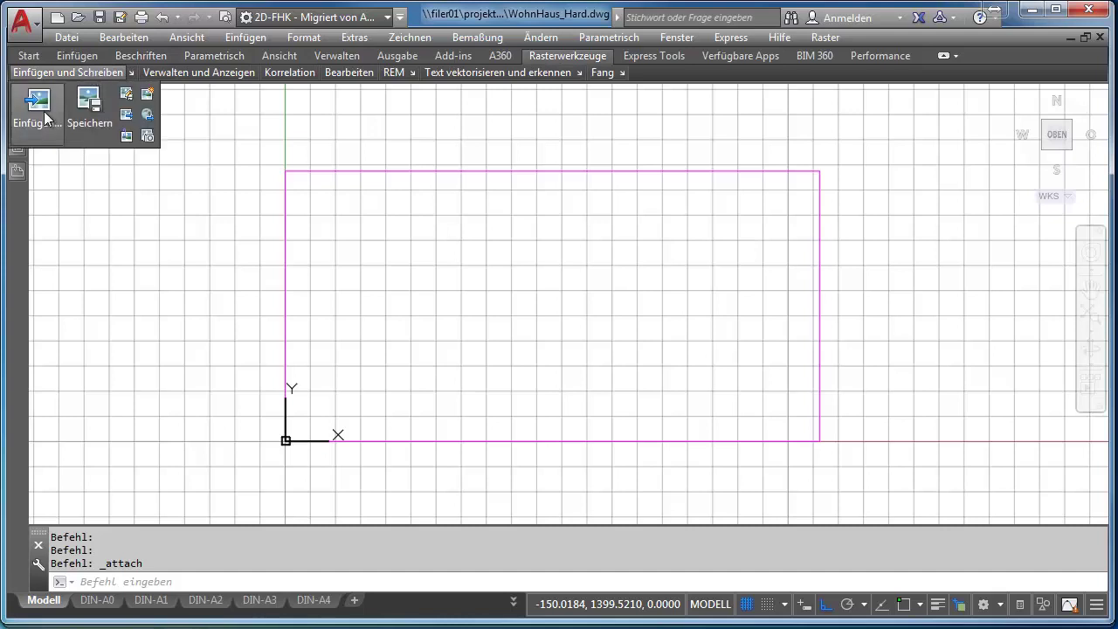
pyautogui.click(44, 114)
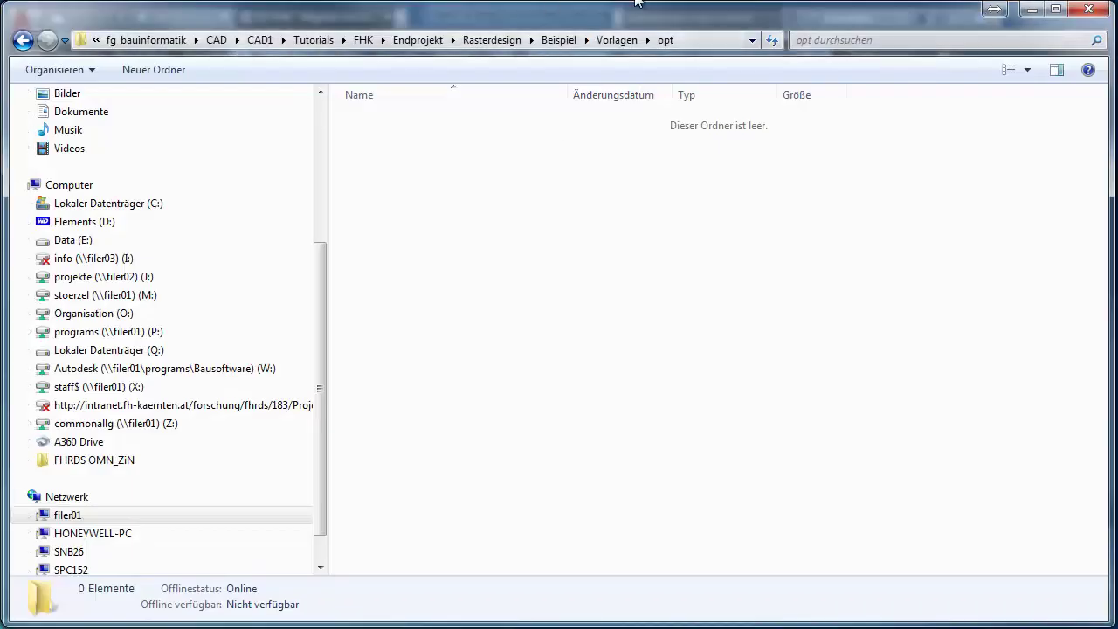
# Step: Copy the Vorlagen\org folder's full network path from the address bar, then minimize Explorer
pyautogui.click(692, 44)
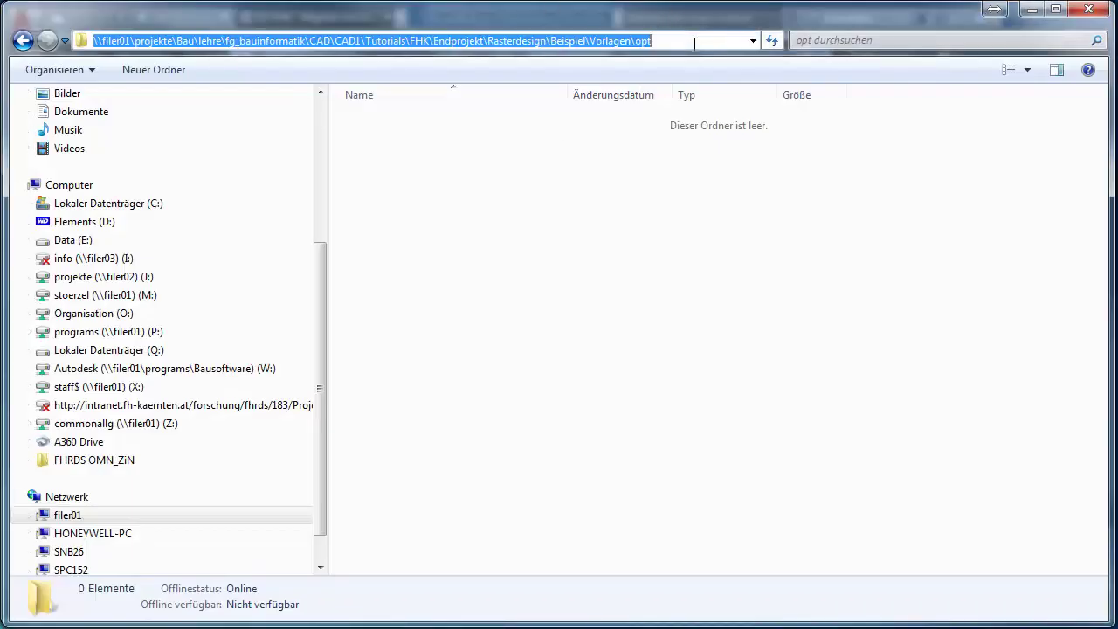
pyautogui.click(607, 189)
pyautogui.click(627, 43)
pyautogui.doubleClick(368, 138)
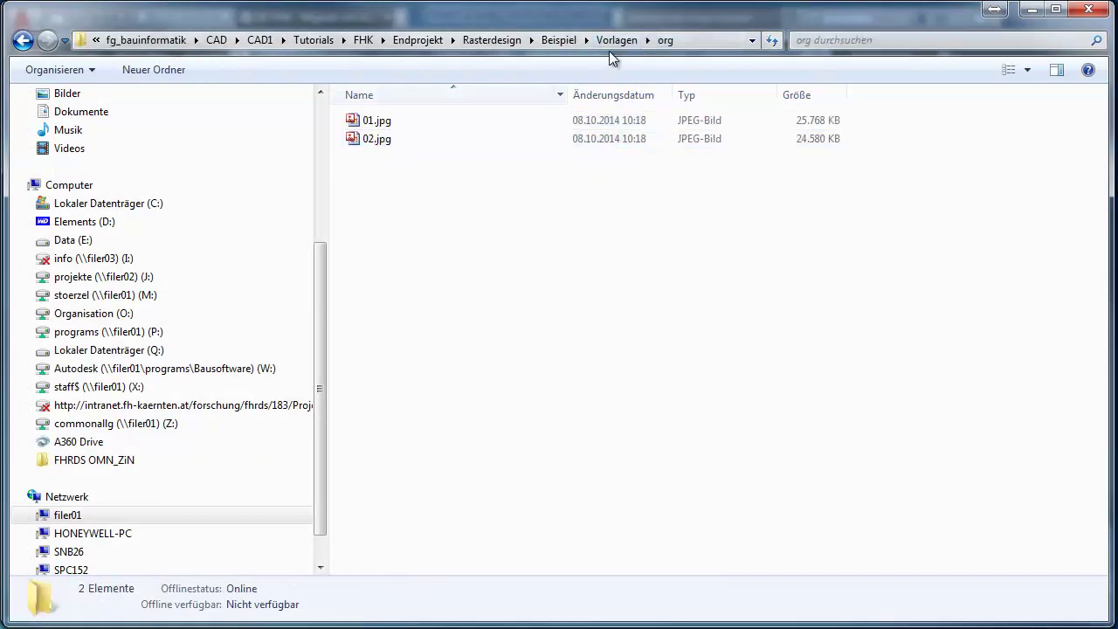
pyautogui.click(700, 40)
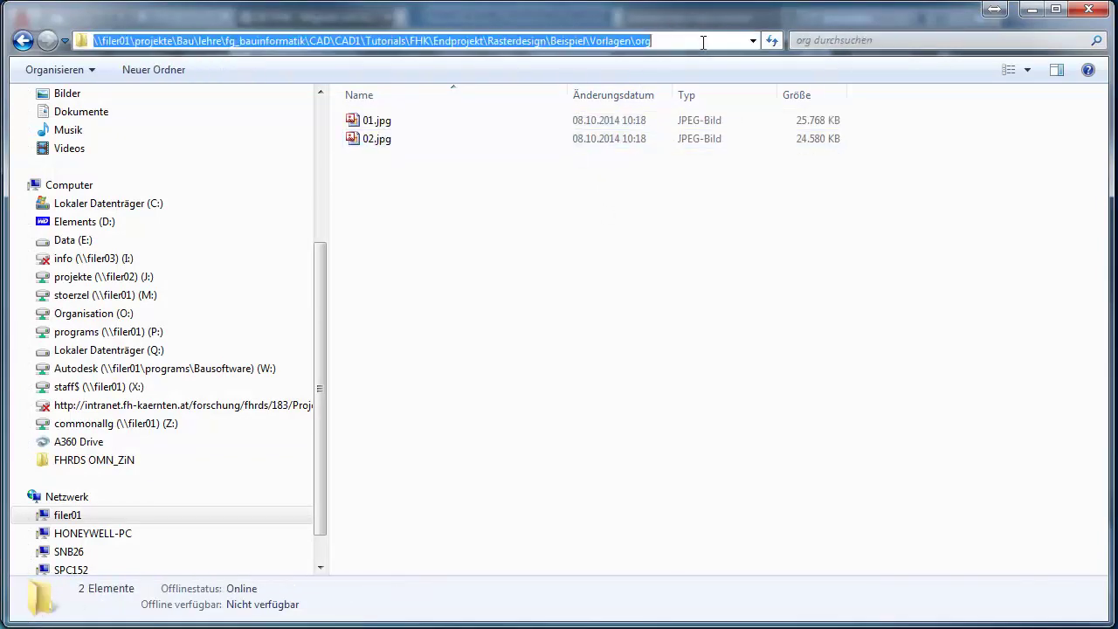
pyautogui.click(1031, 13)
# Step: Paste the org folder path into Dateiname and open 01.jpg in Bild einfügen
pyautogui.hotkey('ctrl', 'v')
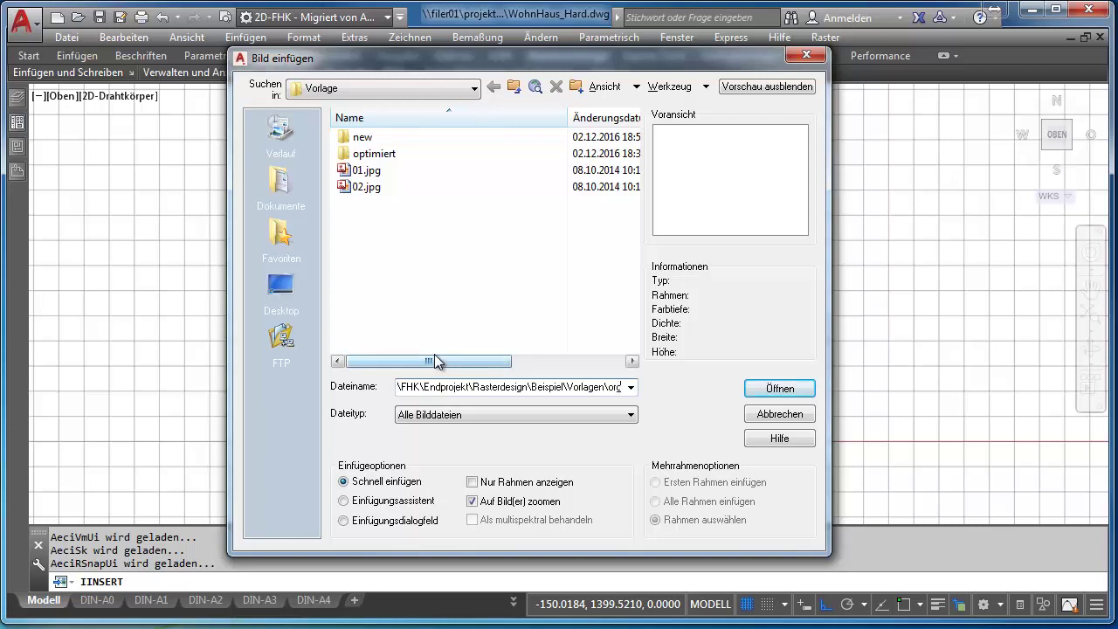
pyautogui.press('Return')
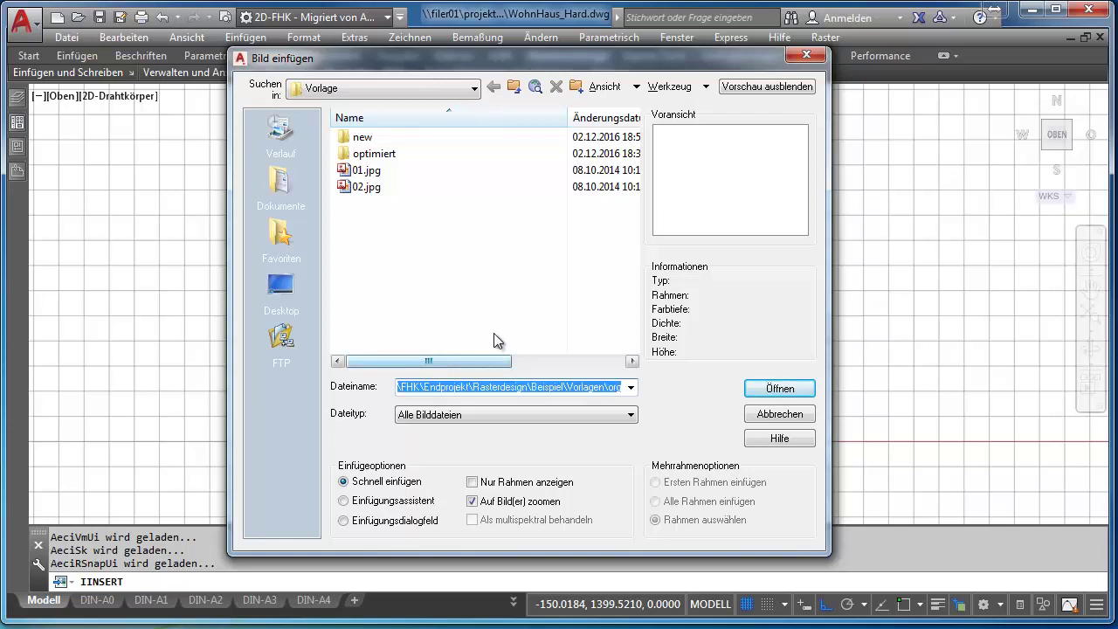
pyautogui.click(368, 138)
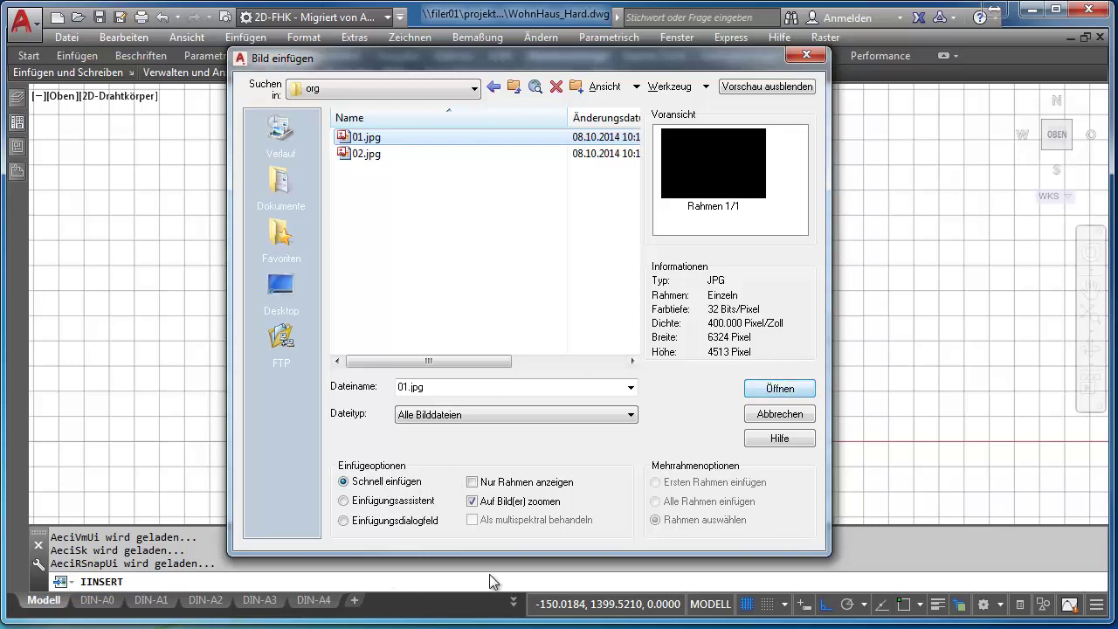
pyautogui.moveTo(651, 59); pyautogui.dragTo(659, 98)
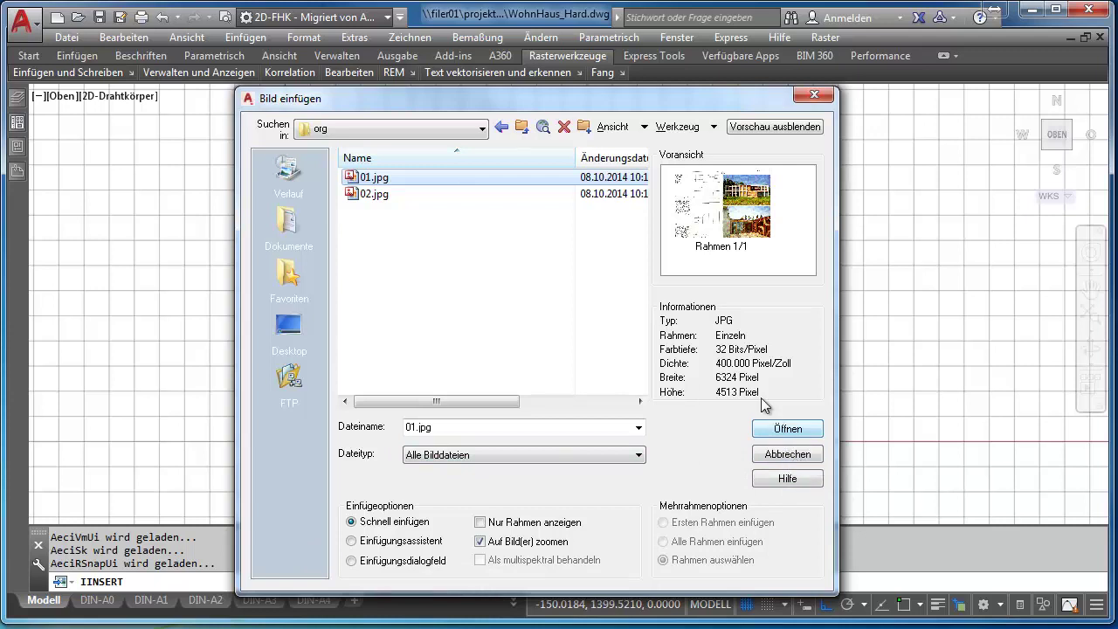
pyautogui.click(773, 433)
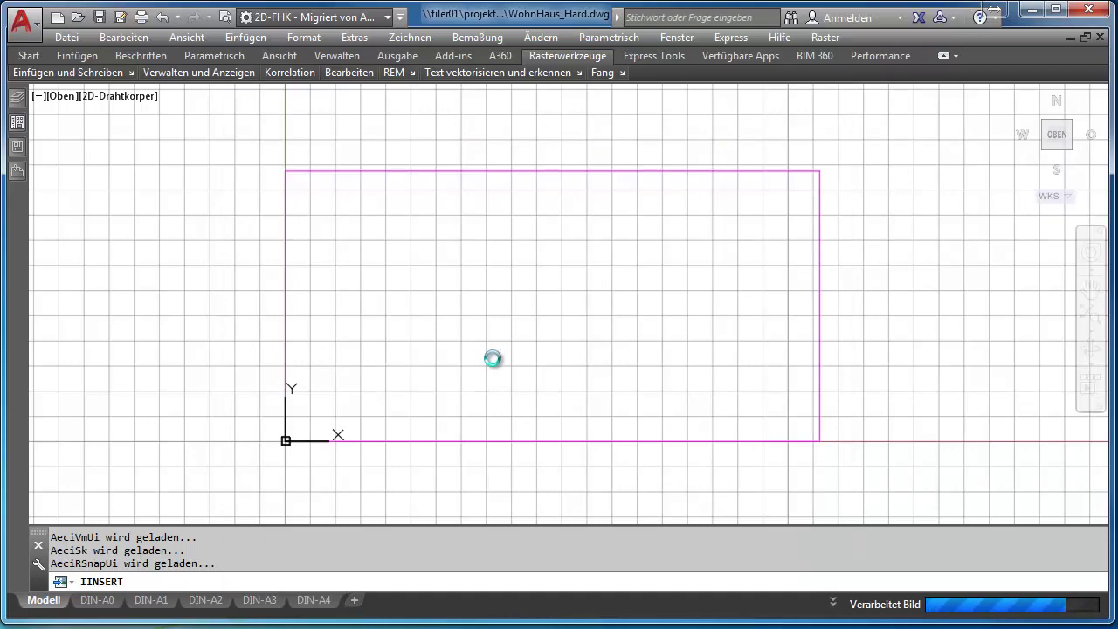
pyautogui.scroll(1, 366, 404)
pyautogui.scroll(3, 361, 402)
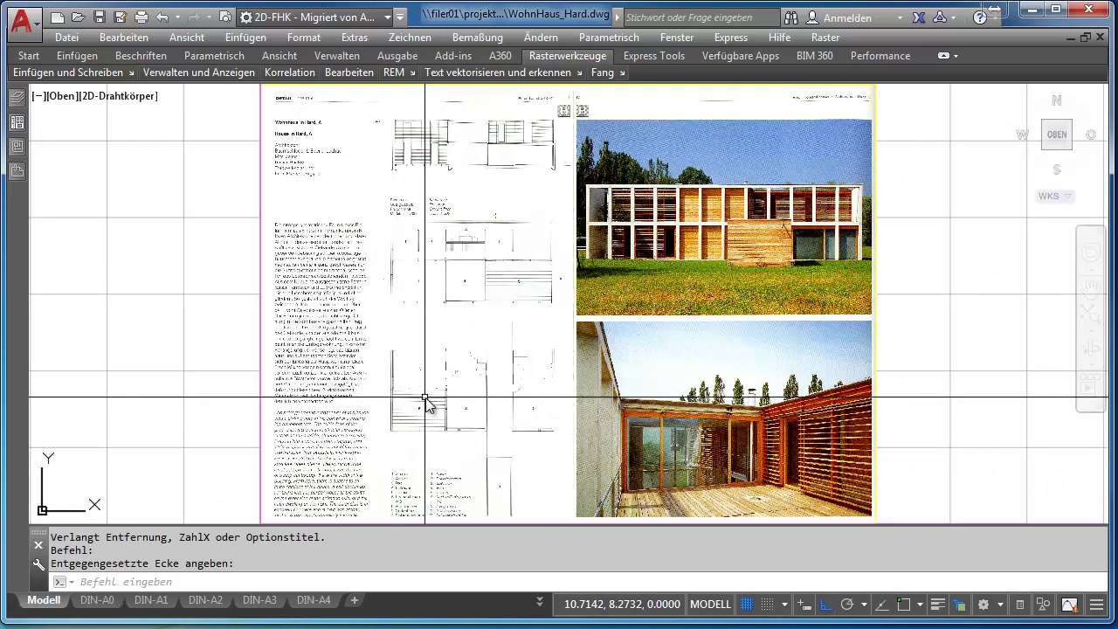
pyautogui.scroll(-1, 442, 384)
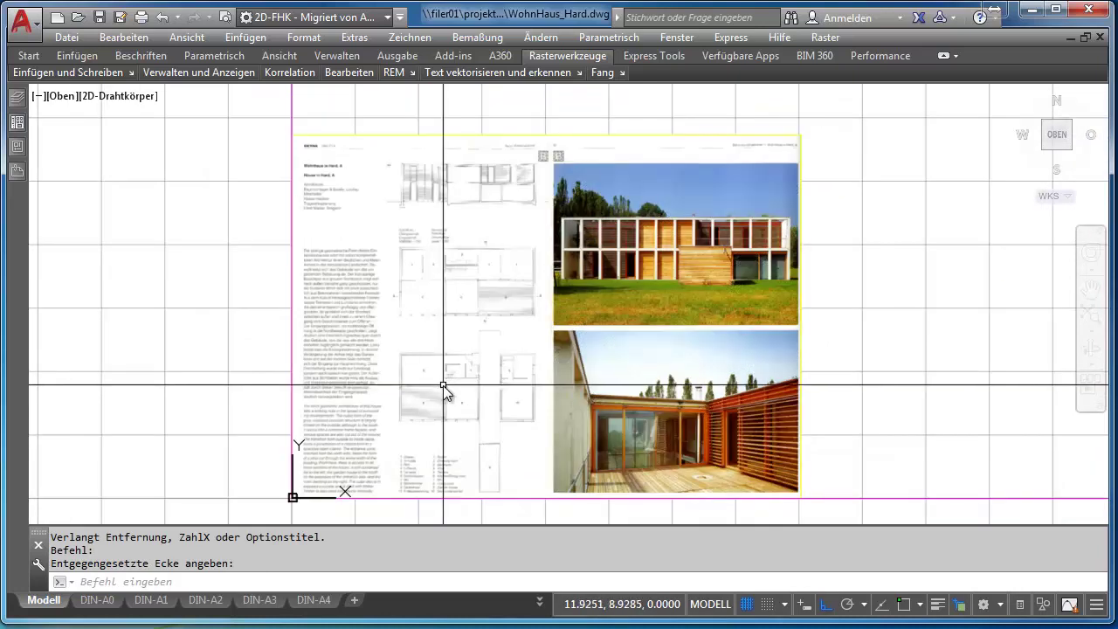
pyautogui.scroll(-1, 444, 374)
pyautogui.scroll(-1, 443, 367)
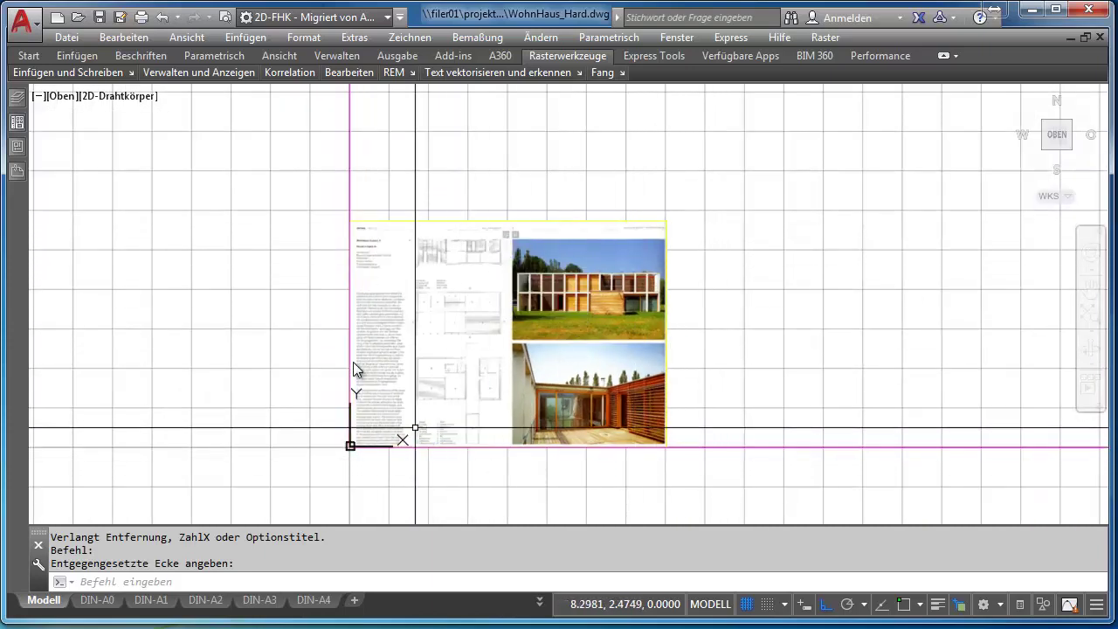
pyautogui.scroll(1, 436, 225)
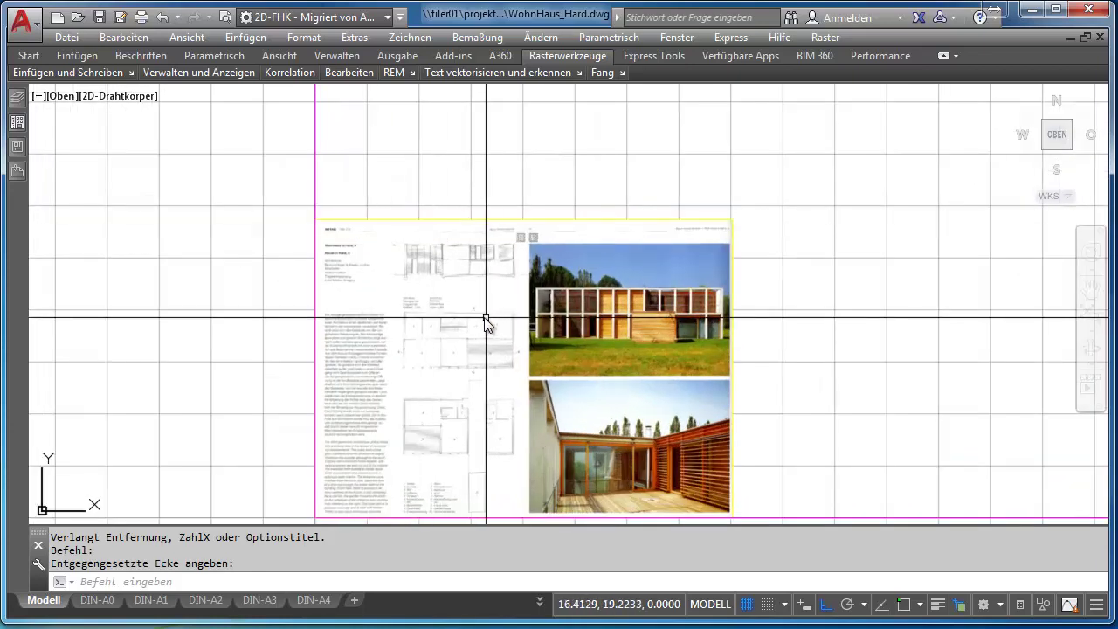
# Step: Set the 01.jpg scan's Skalierung to 200 in the Eigenschaften palette
pyautogui.click(396, 222)
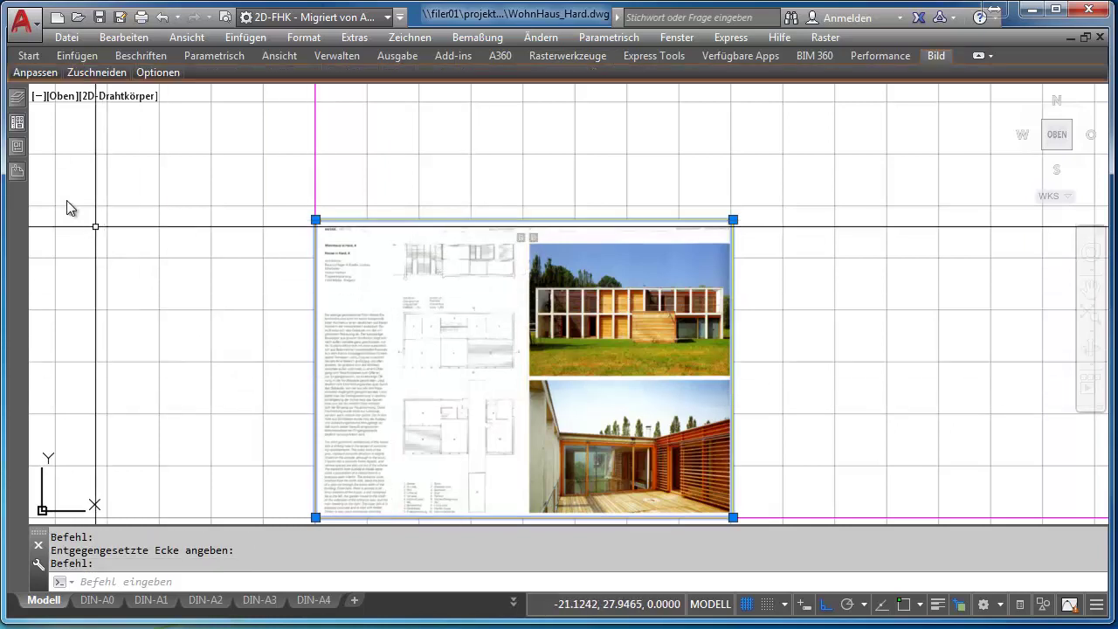
pyautogui.click(14, 171)
pyautogui.click(17, 146)
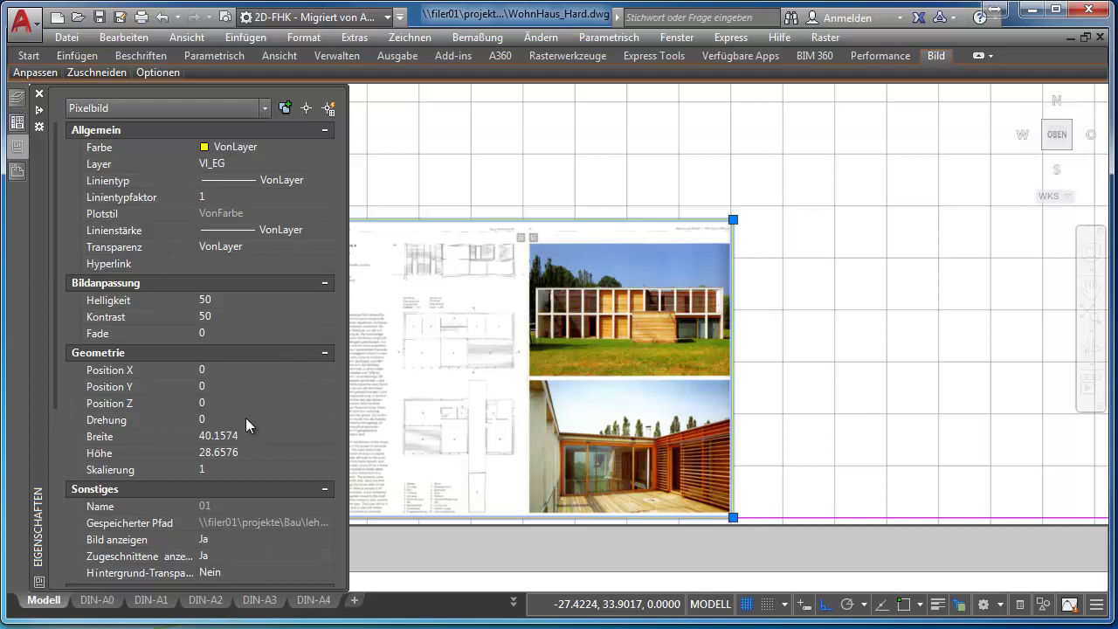
pyautogui.click(229, 471)
pyautogui.write('200')
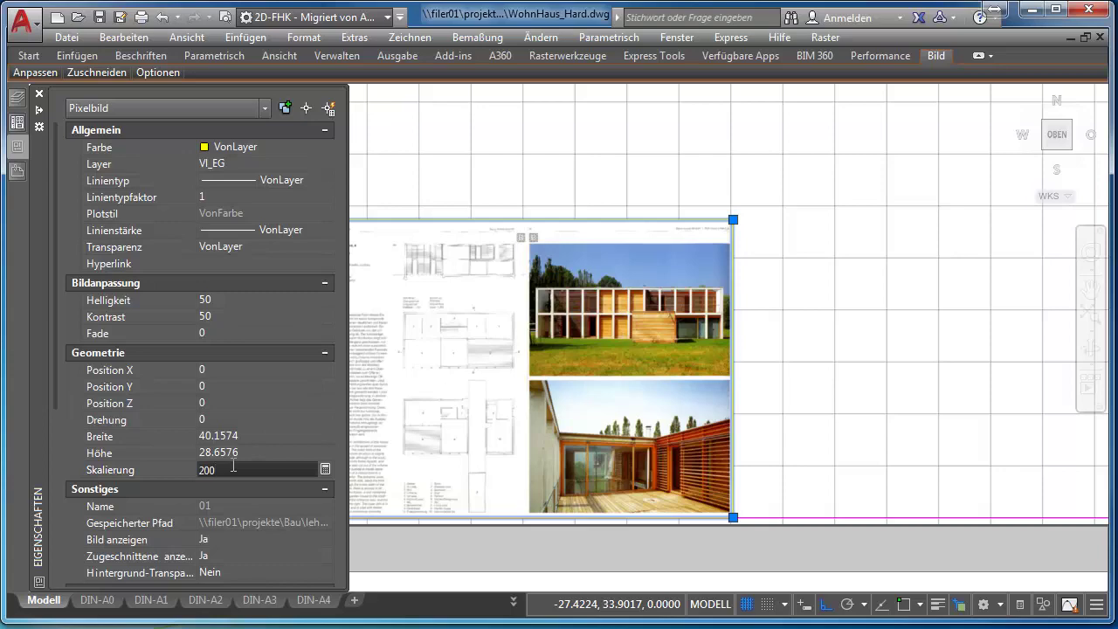
pyautogui.press('Return')
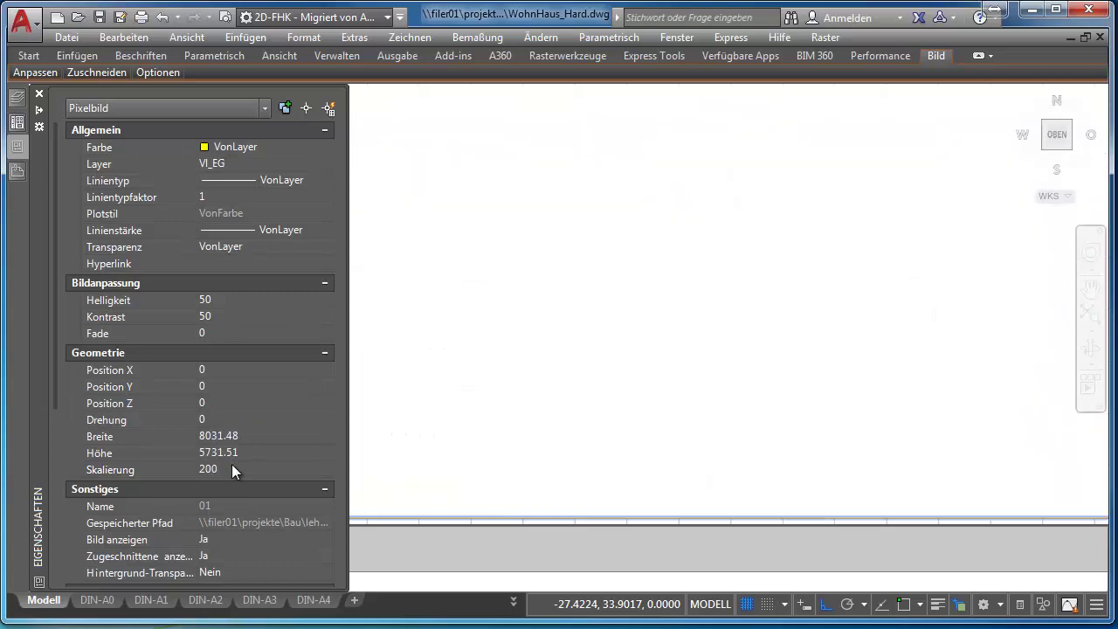
# Step: Zoom to extents to see the whole enlarged scan, select it and show the Ändern tools
pyautogui.middleClick(611, 295)
pyautogui.middleClick(611, 295)
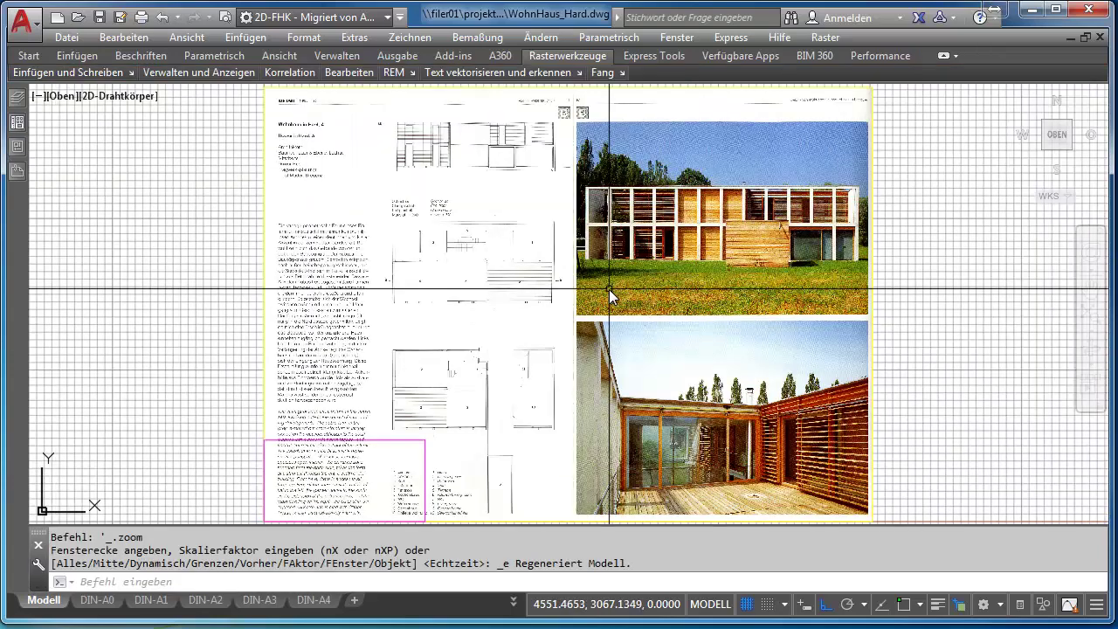
pyautogui.scroll(2, 485, 389)
pyautogui.scroll(2, 431, 382)
pyautogui.moveTo(431, 381); pyautogui.dragTo(489, 321, button='middle')
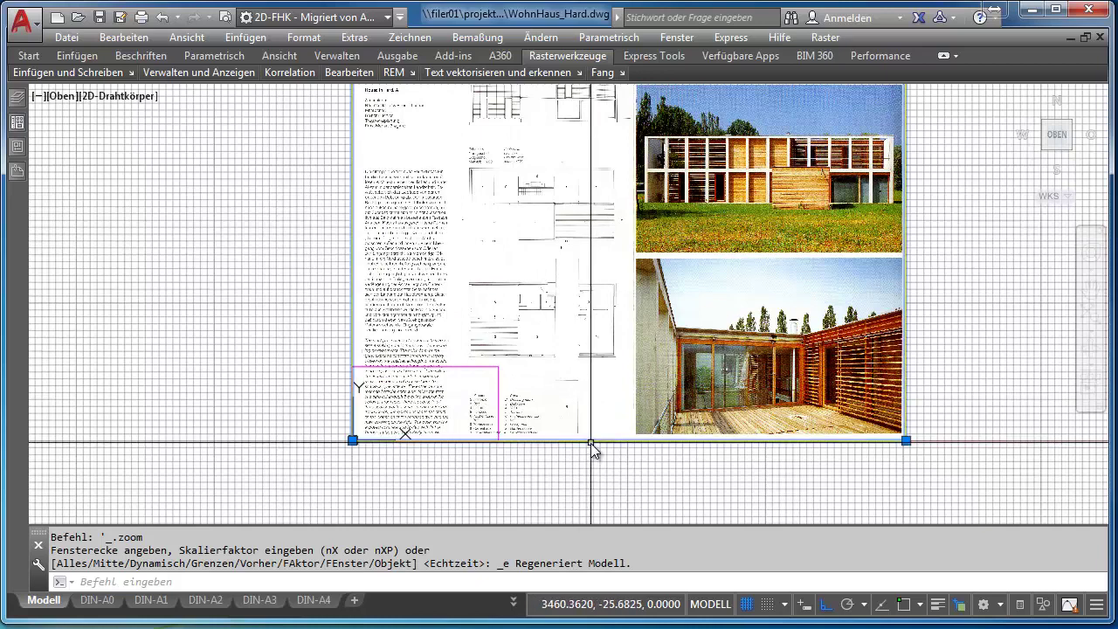
pyautogui.click(591, 442)
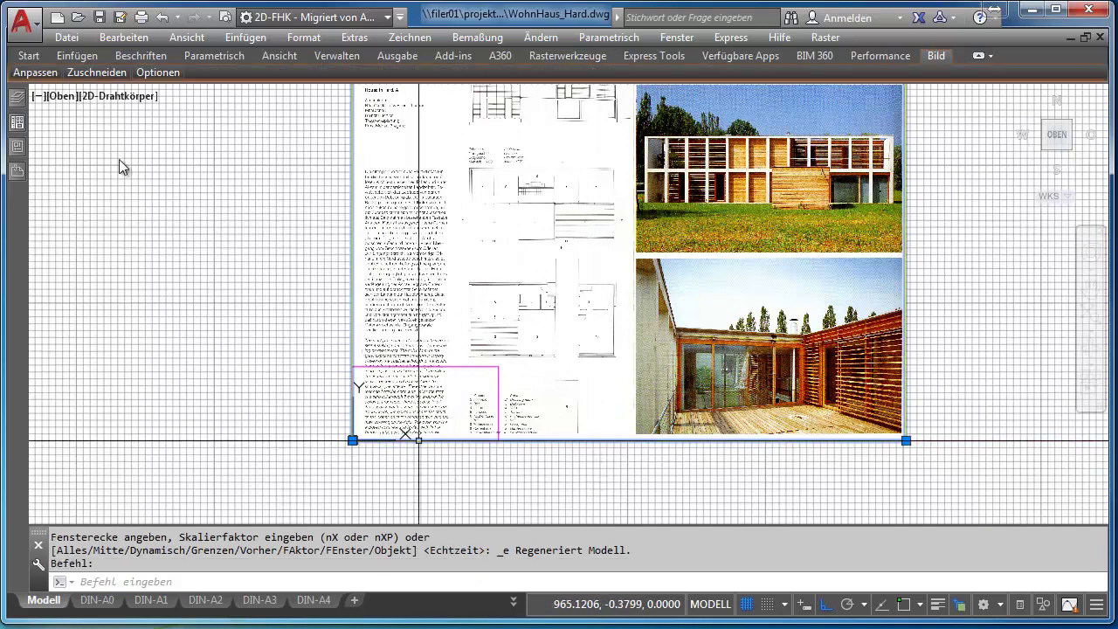
pyautogui.click(29, 56)
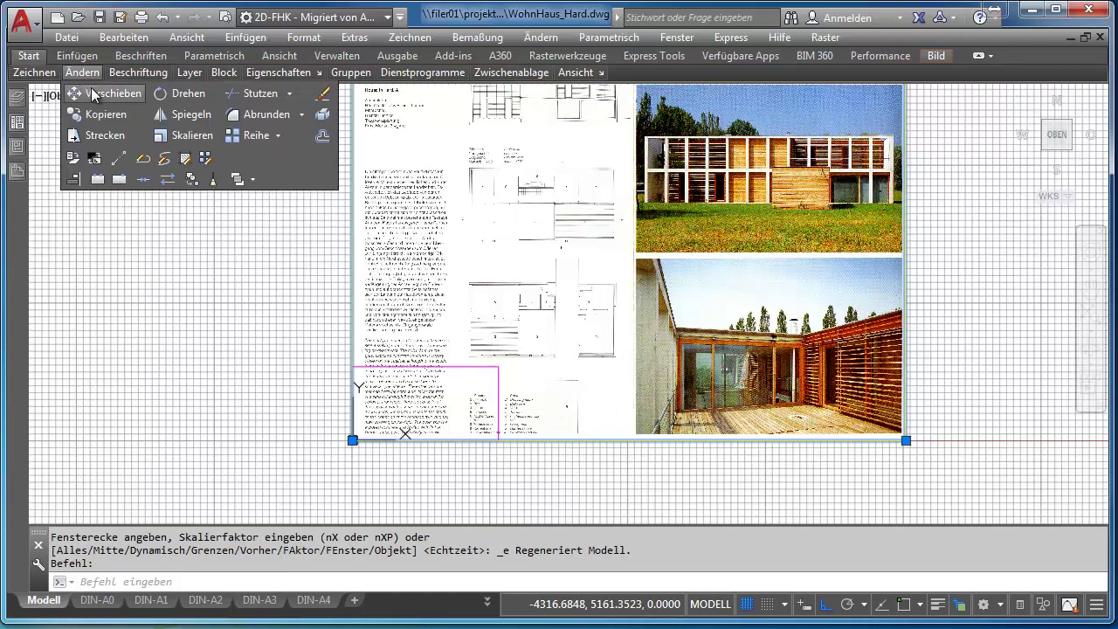
# Step: Move the scan from a floor-plan base point onto the magenta frame
pyautogui.click(94, 96)
pyautogui.scroll(1, 569, 337)
pyautogui.scroll(1, 528, 310)
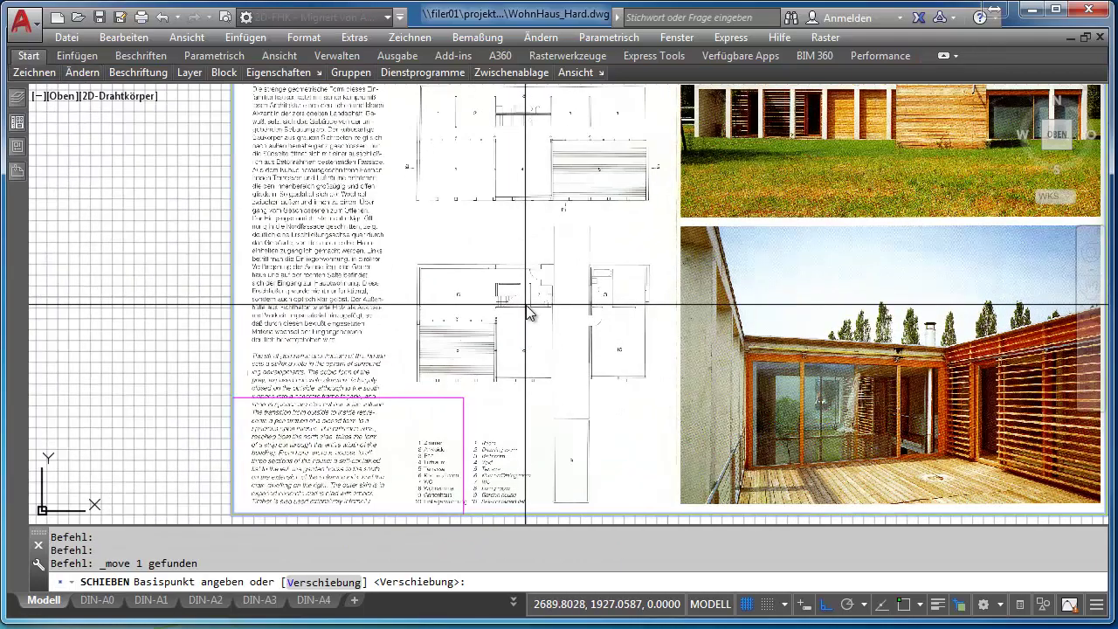
pyautogui.scroll(1, 527, 307)
pyautogui.scroll(1, 529, 307)
pyautogui.scroll(1, 531, 307)
pyautogui.scroll(1, 559, 323)
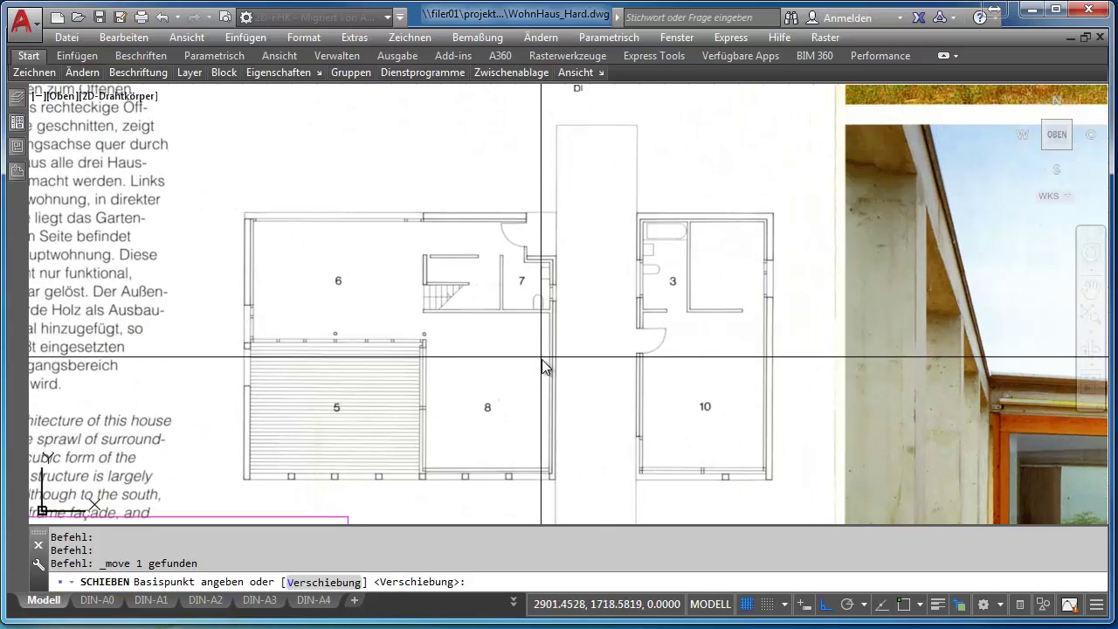
pyautogui.click(545, 359)
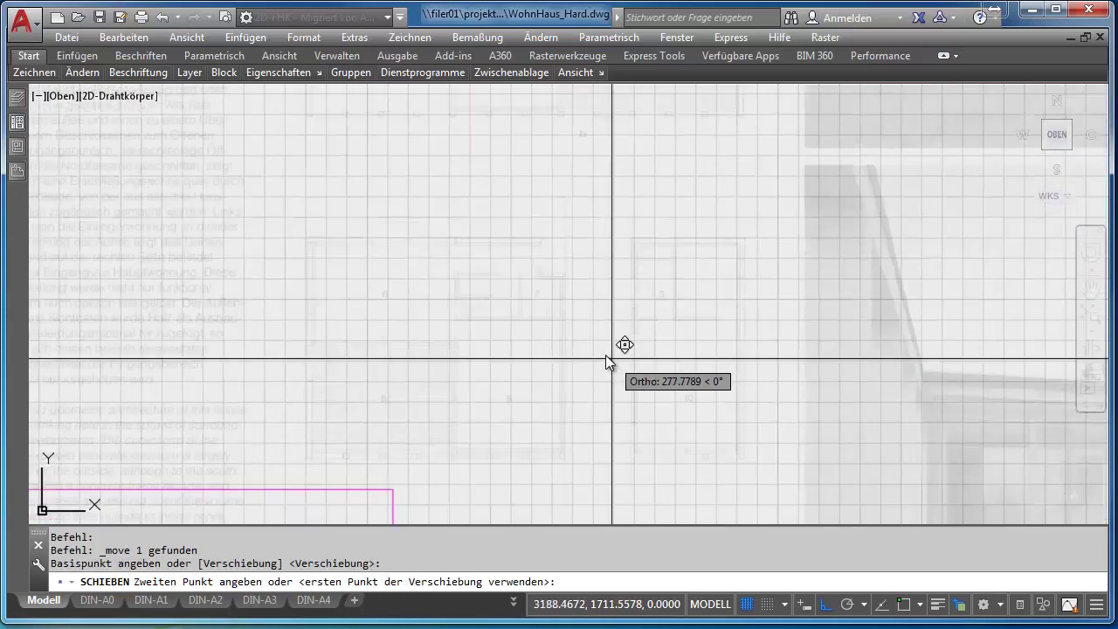
pyautogui.scroll(-3, 611, 358)
pyautogui.moveTo(344, 462); pyautogui.dragTo(530, 253, button='middle')
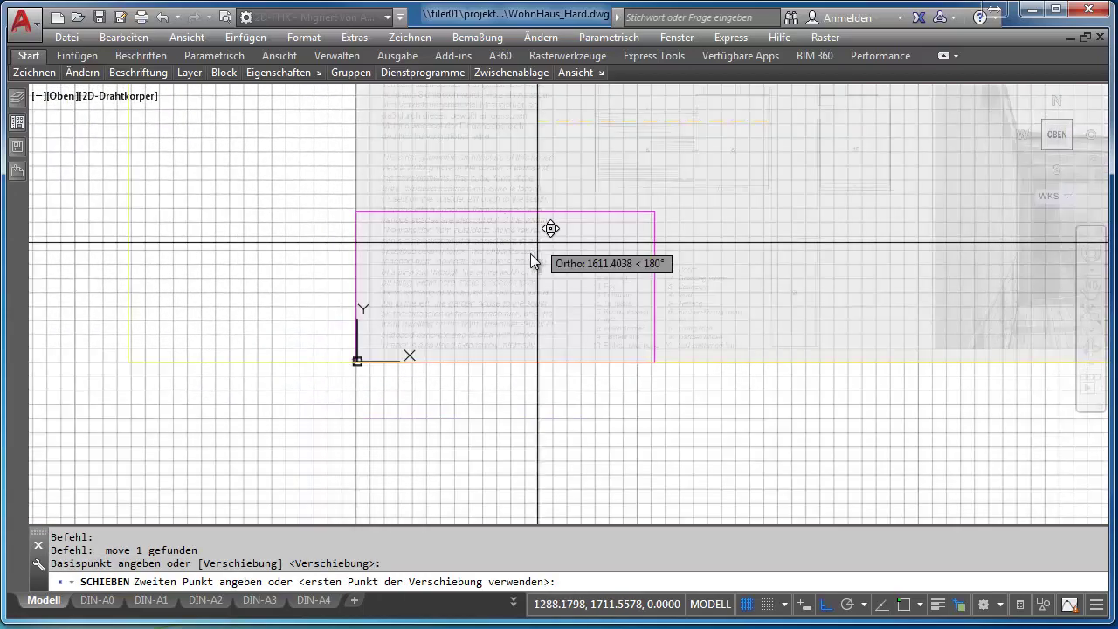
pyautogui.click(493, 297)
pyautogui.moveTo(619, 393); pyautogui.dragTo(588, 457, button='middle')
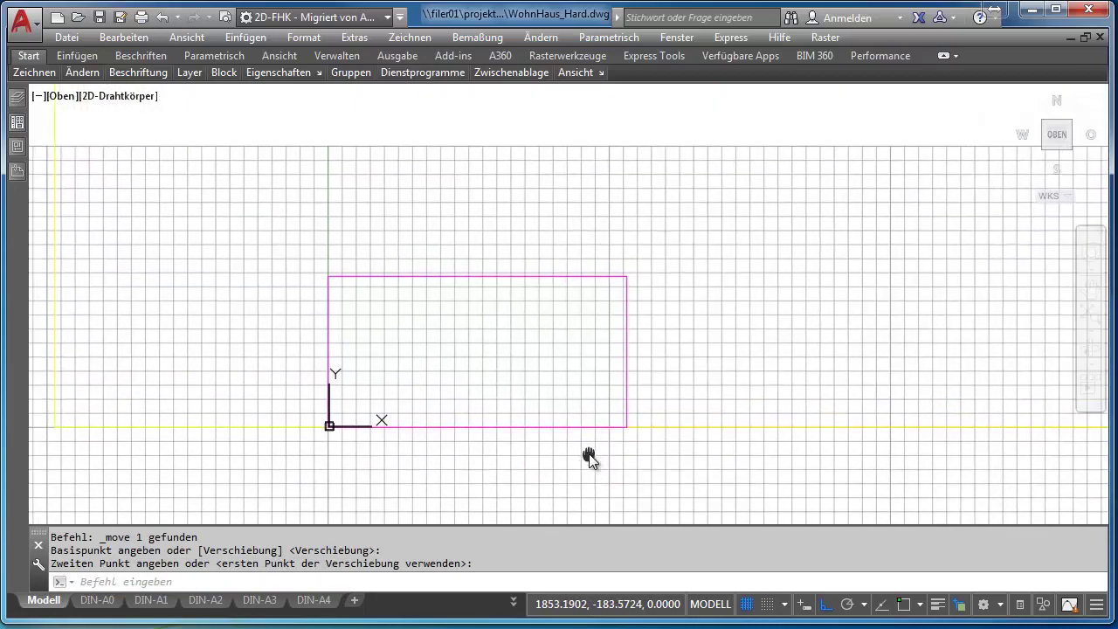
# Step: Turn off ortho and start another move of the scan to fit the floor plan inside the frame
pyautogui.click(821, 605)
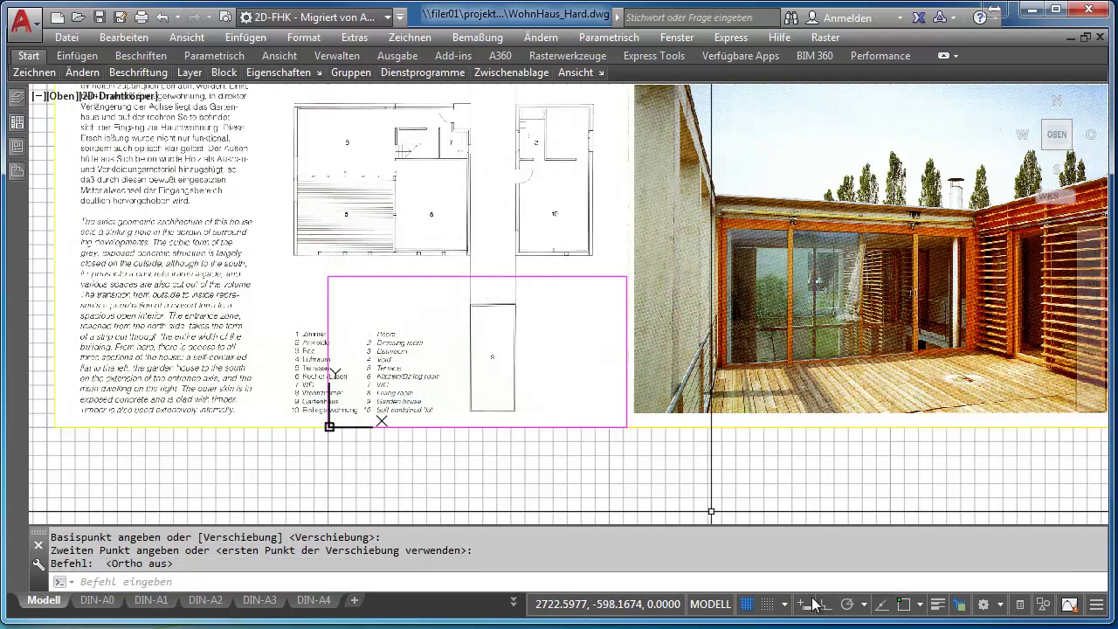
pyautogui.scroll(-1, 405, 271)
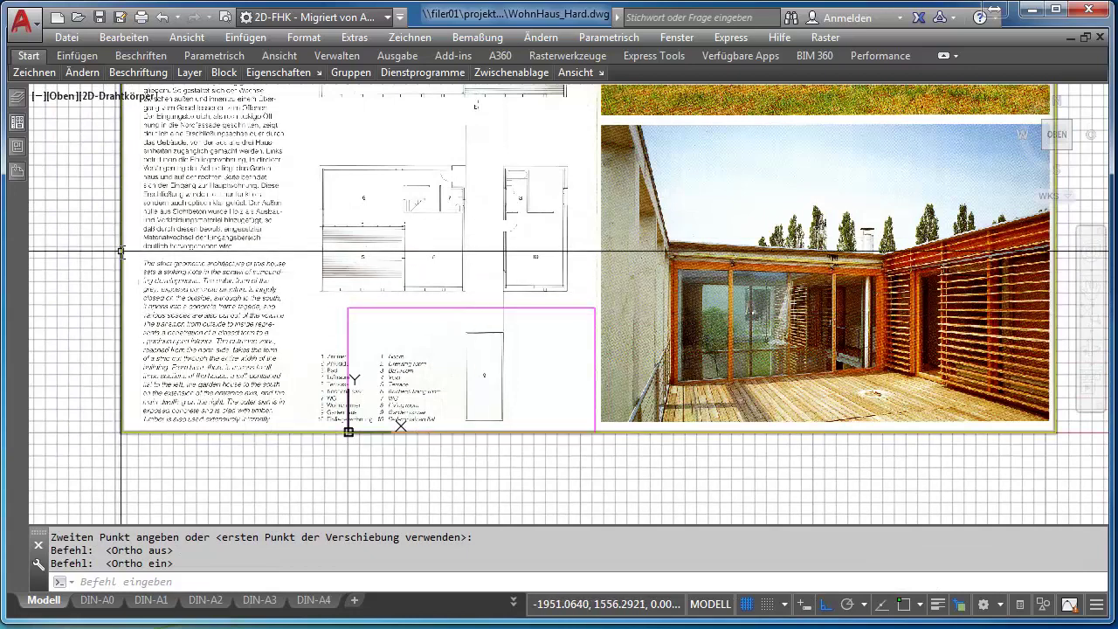
pyautogui.click(120, 252)
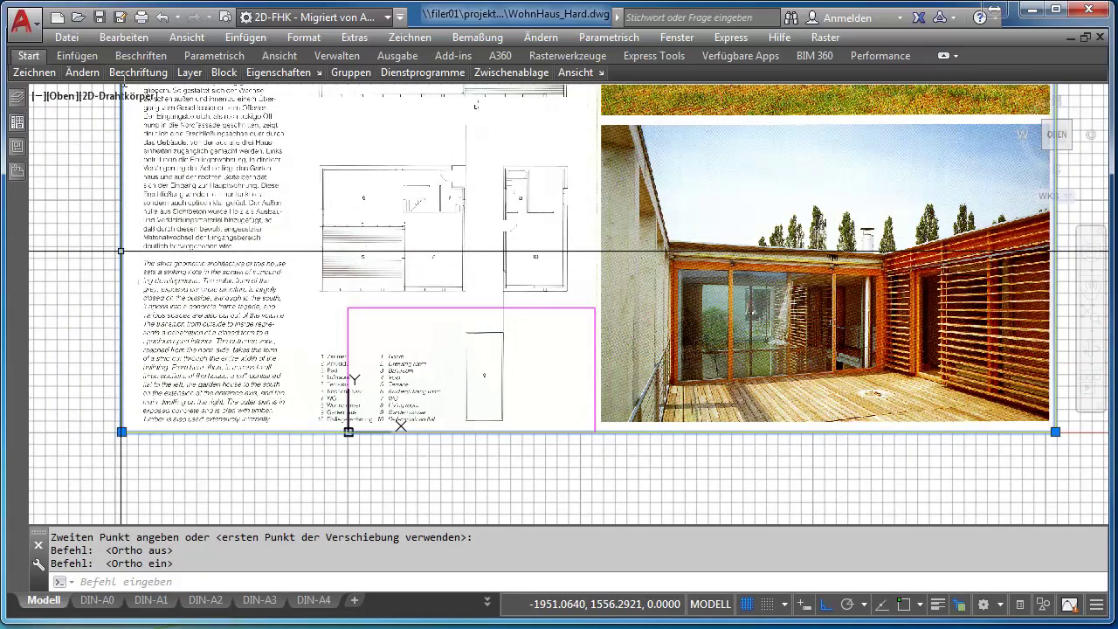
pyautogui.click(29, 57)
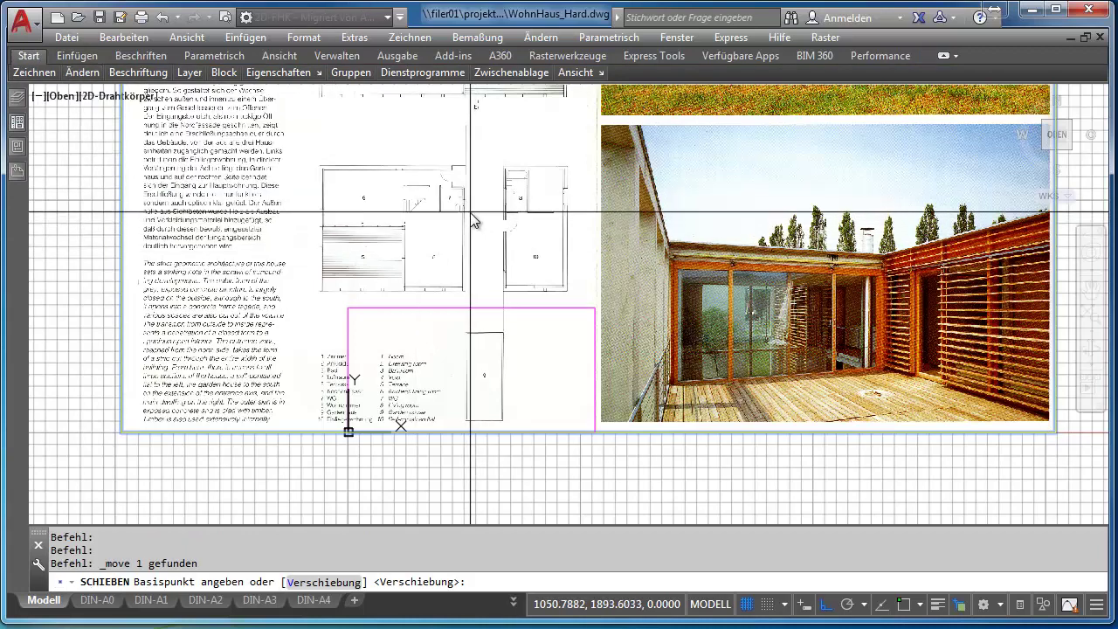
pyautogui.click(482, 262)
pyautogui.click(490, 357)
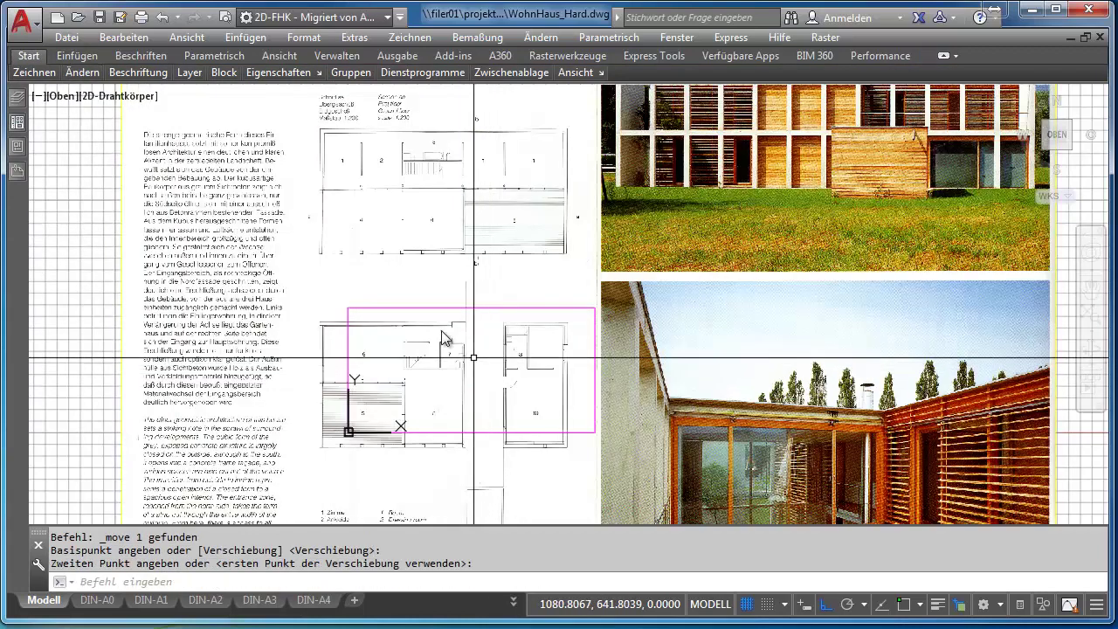
# Step: Set the destination point so the origin rectangle sits over the lower floor plan
pyautogui.scroll(2, 316, 233)
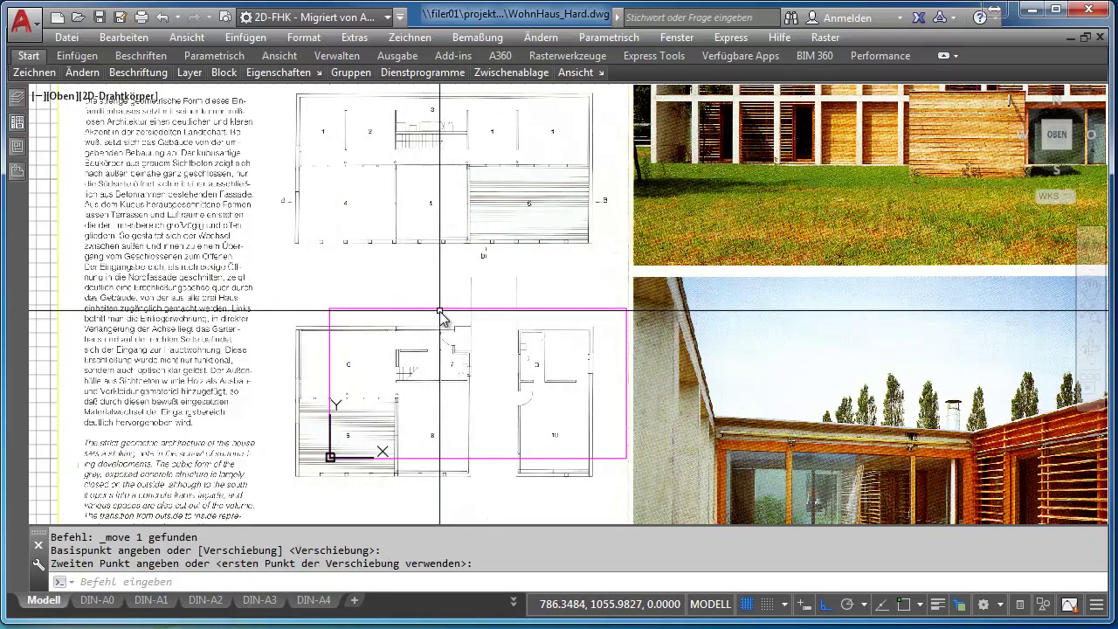
pyautogui.scroll(-2, 438, 313)
pyautogui.scroll(-1, 438, 319)
pyautogui.scroll(-1, 439, 319)
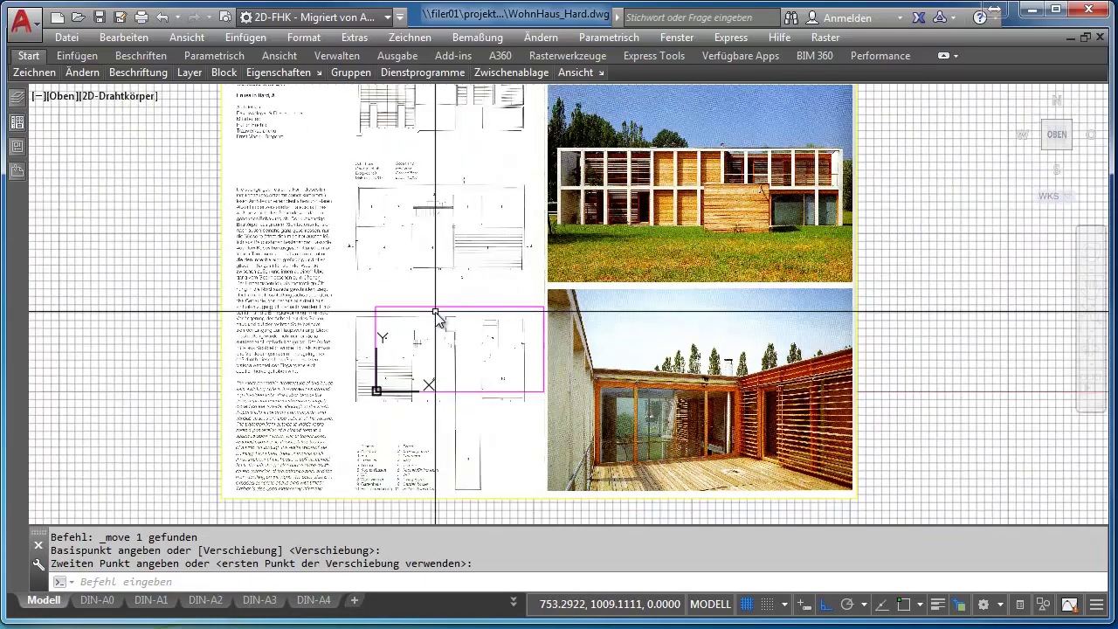
pyautogui.moveTo(439, 319); pyautogui.dragTo(440, 321, button='middle')
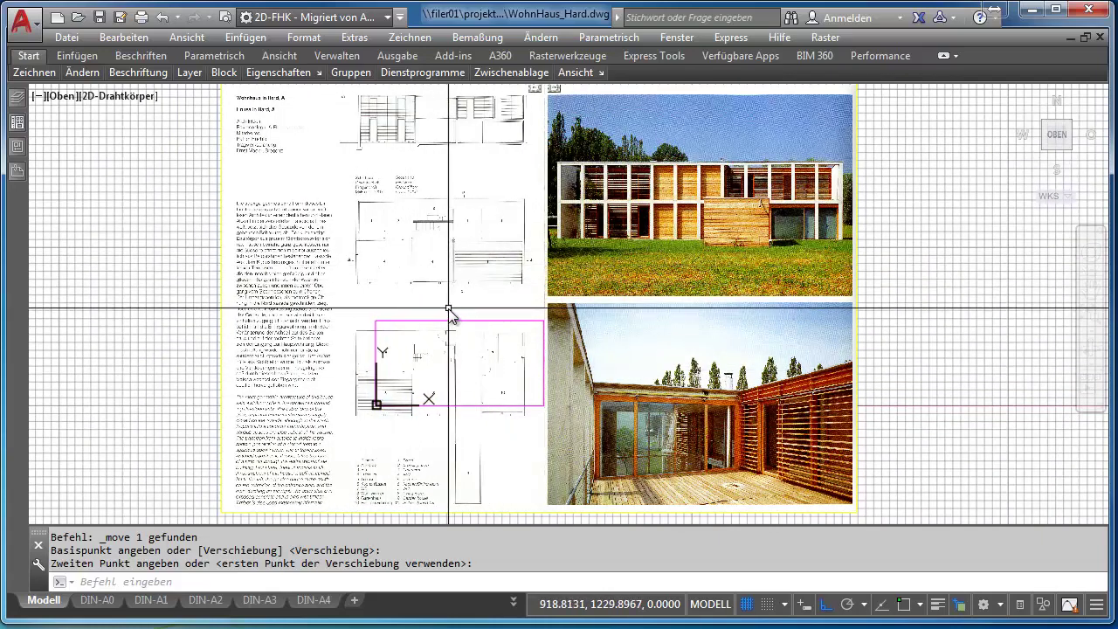
pyautogui.scroll(-2, 443, 308)
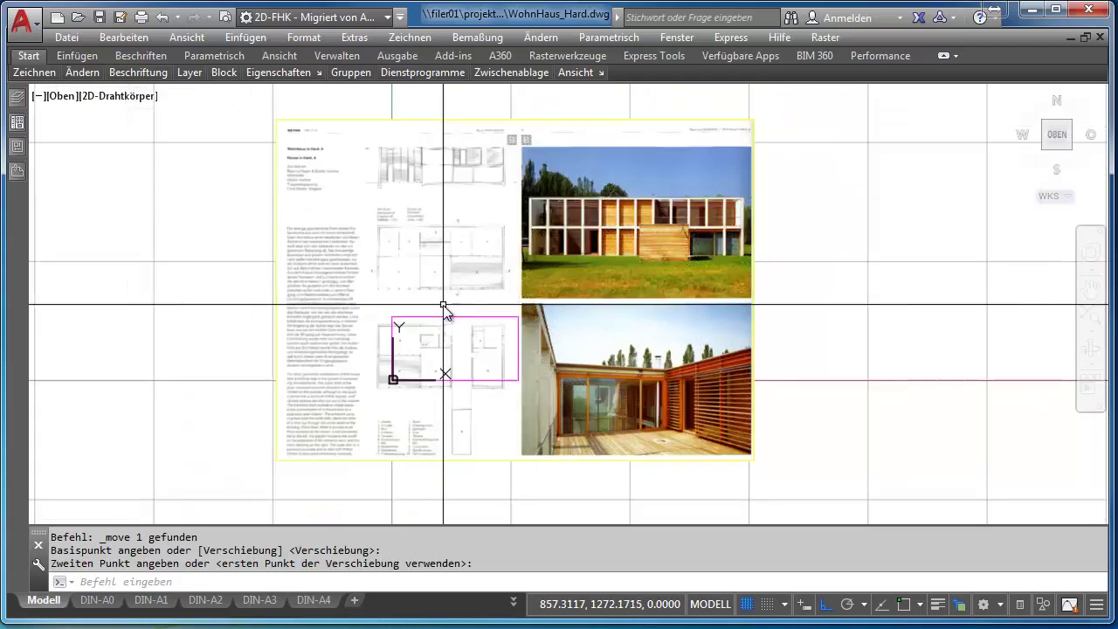
pyautogui.scroll(-1, 443, 307)
pyautogui.scroll(-1, 443, 307)
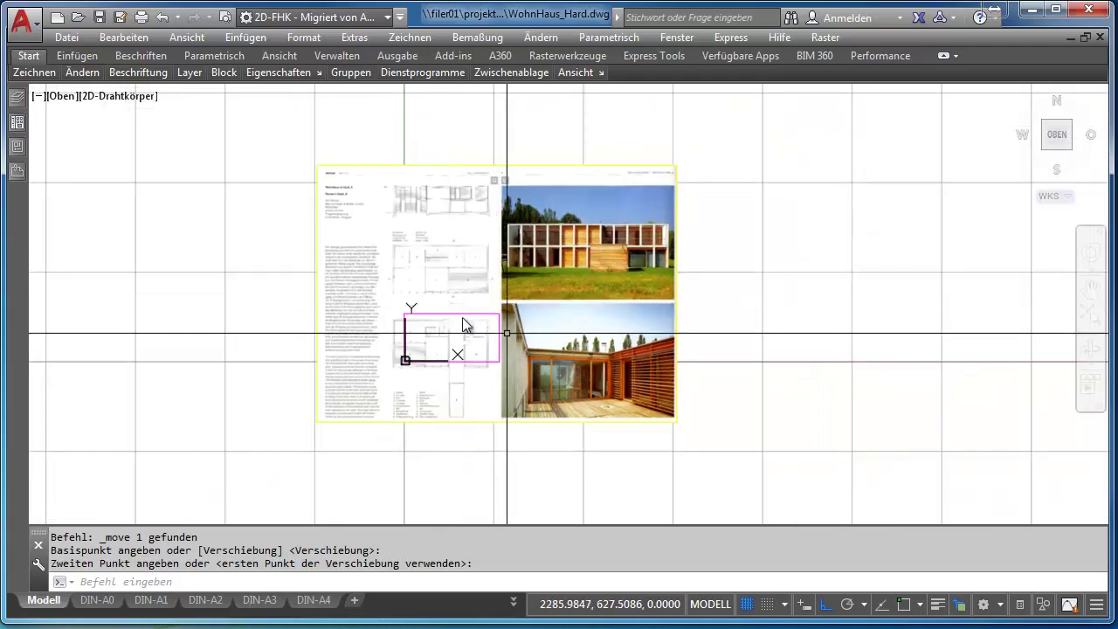
pyautogui.scroll(1, 445, 286)
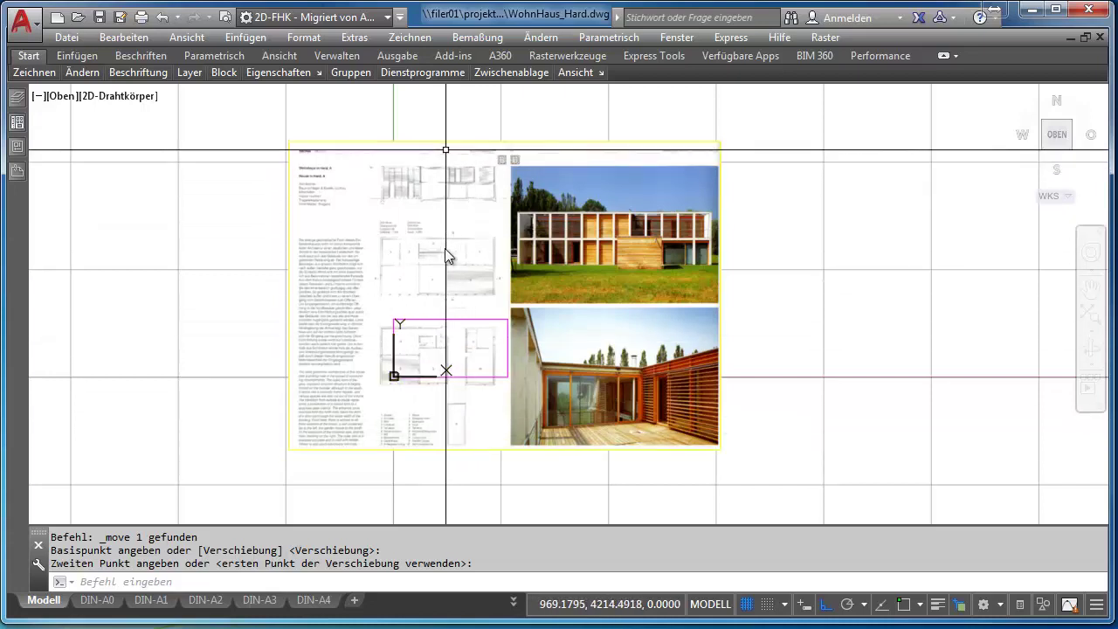
pyautogui.scroll(-1, 442, 275)
pyautogui.moveTo(436, 278); pyautogui.dragTo(429, 307, button='middle')
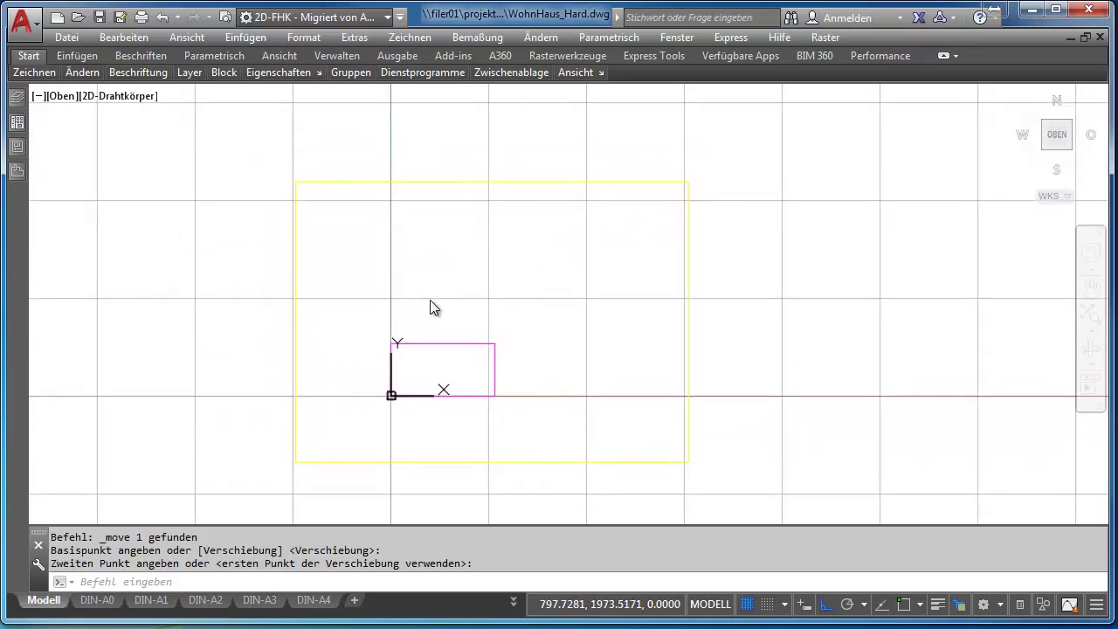
pyautogui.scroll(-1, 440, 315)
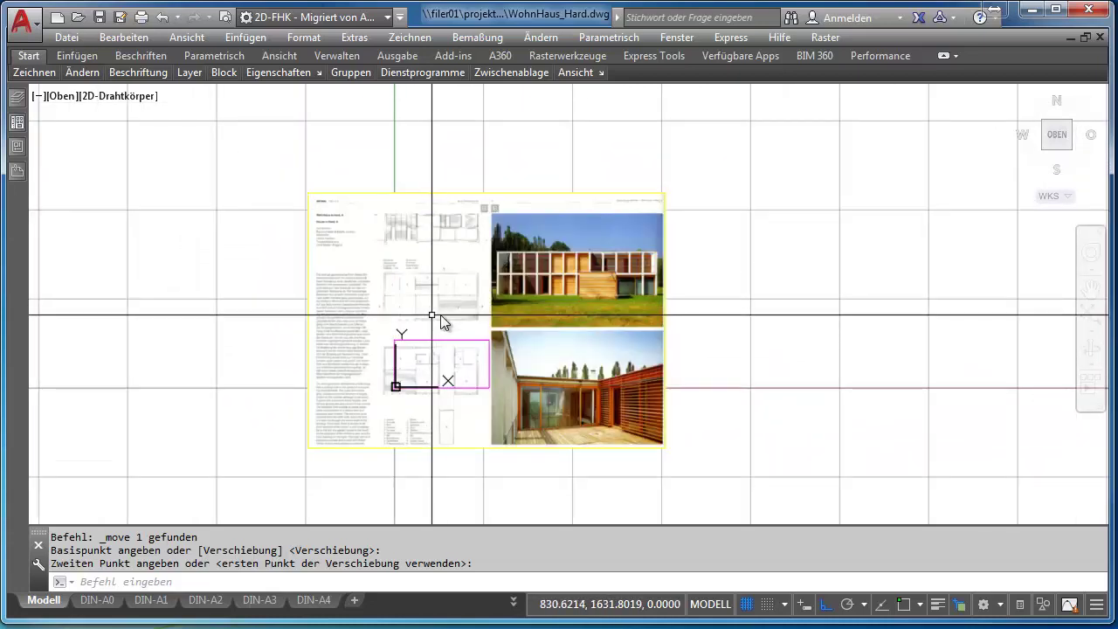
pyautogui.click(410, 193)
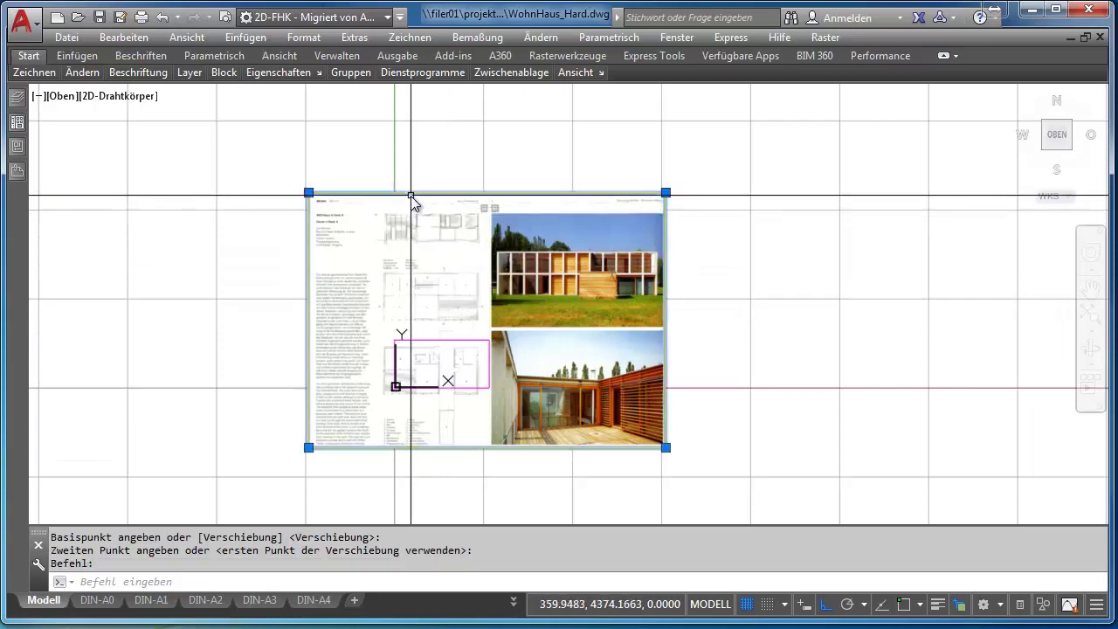
# Step: Copy the 01.jpg scan once, placing the copy horizontally to the right of the original
pyautogui.click(32, 55)
pyautogui.moveTo(82, 73)
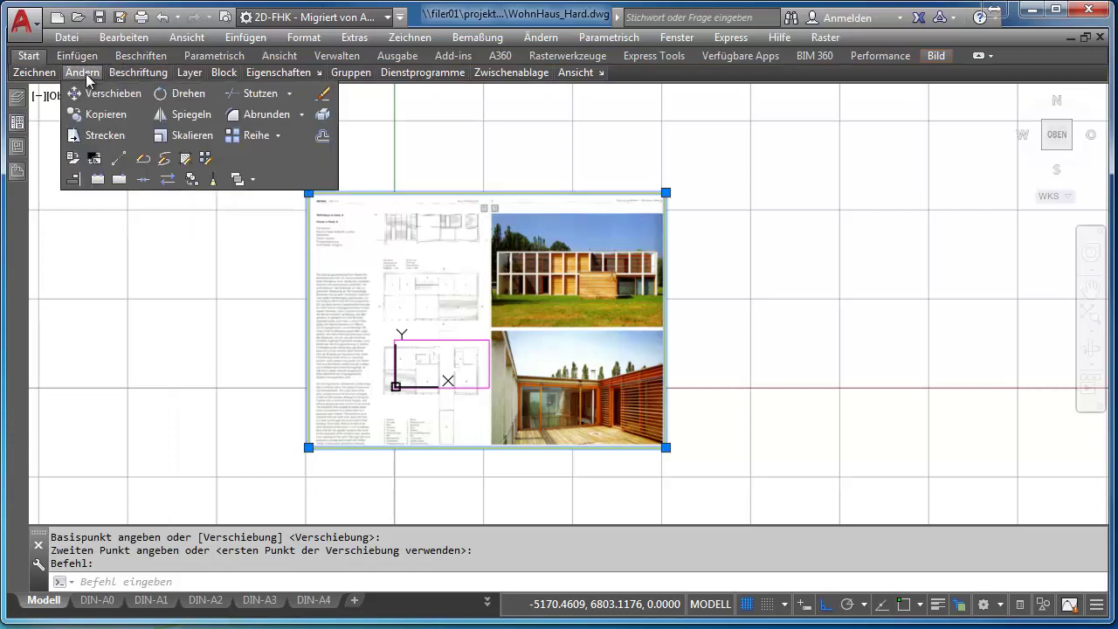
pyautogui.click(102, 113)
pyautogui.click(434, 303)
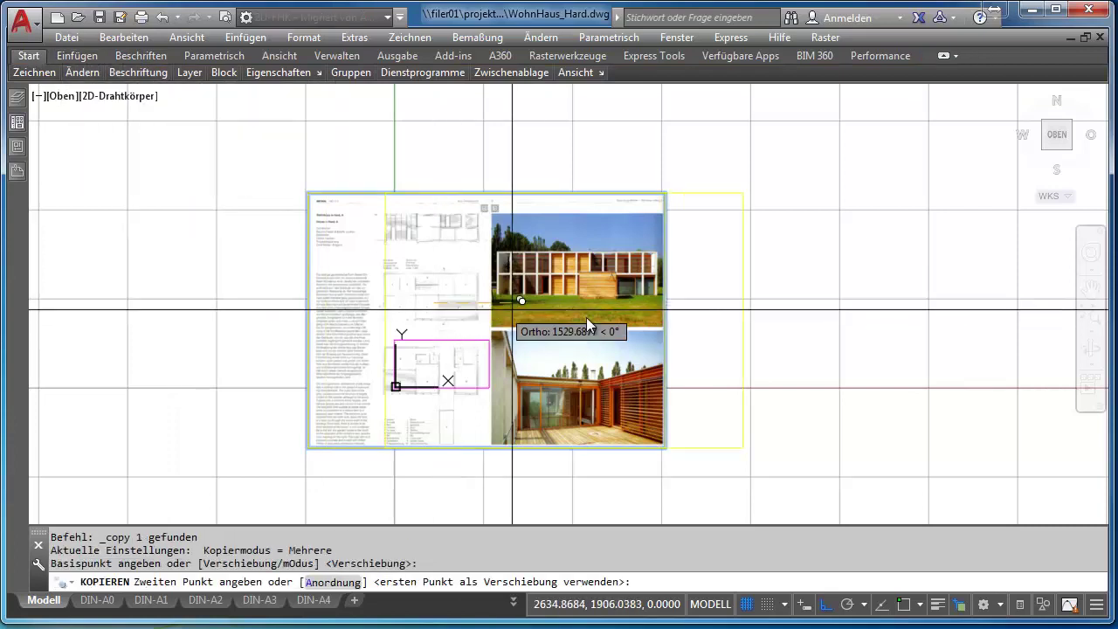
pyautogui.click(910, 320)
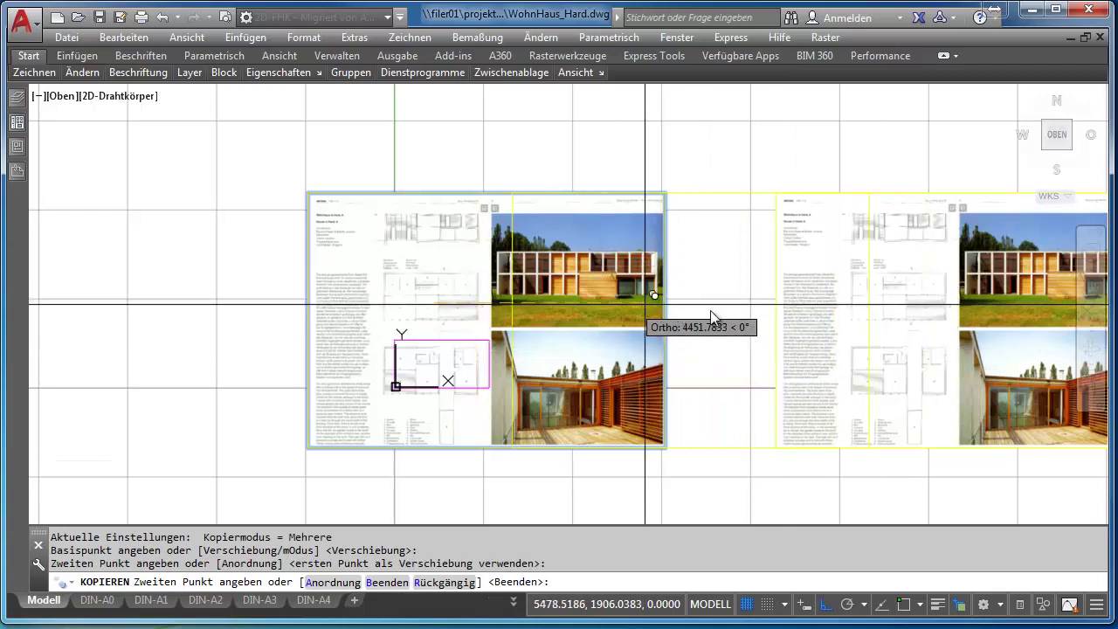
pyautogui.press('Escape')
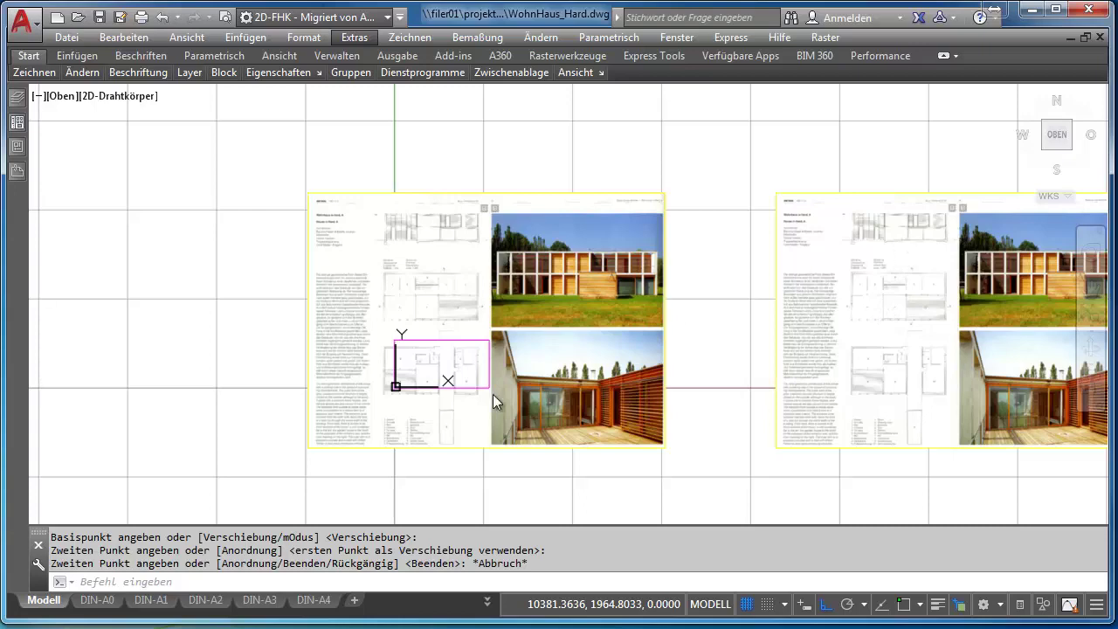
pyautogui.scroll(2, 475, 424)
# Step: Zoom in on the floor plan and show the Rasterwerkzeuge editing tools such as Zuschneiden
pyautogui.scroll(2, 489, 419)
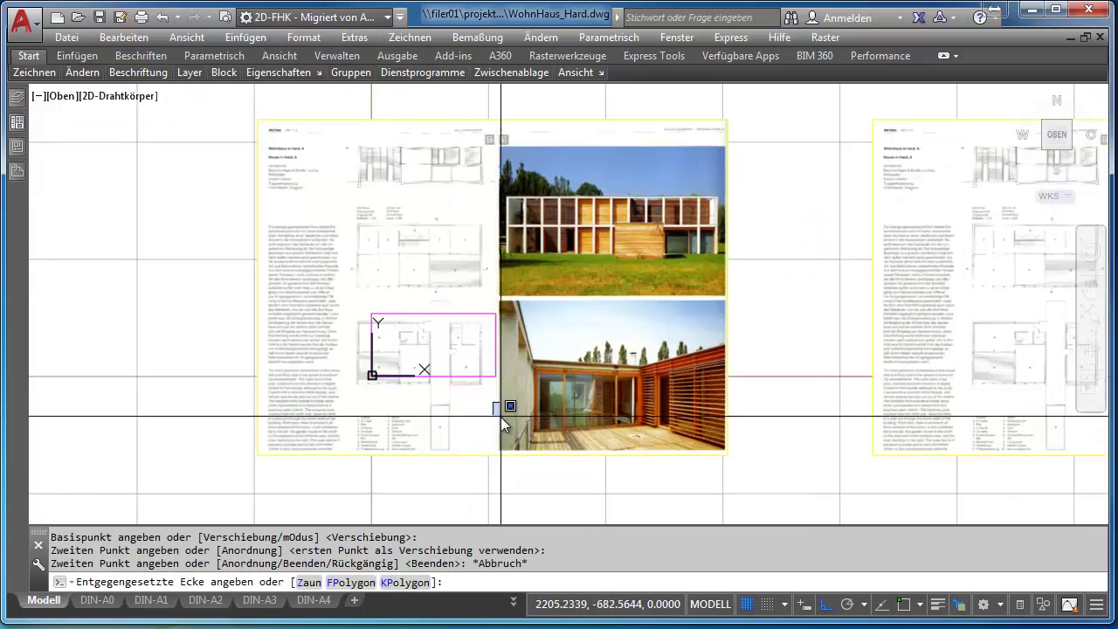
pyautogui.click(489, 419)
pyautogui.scroll(1, 482, 421)
pyautogui.scroll(1, 477, 424)
pyautogui.scroll(1, 475, 423)
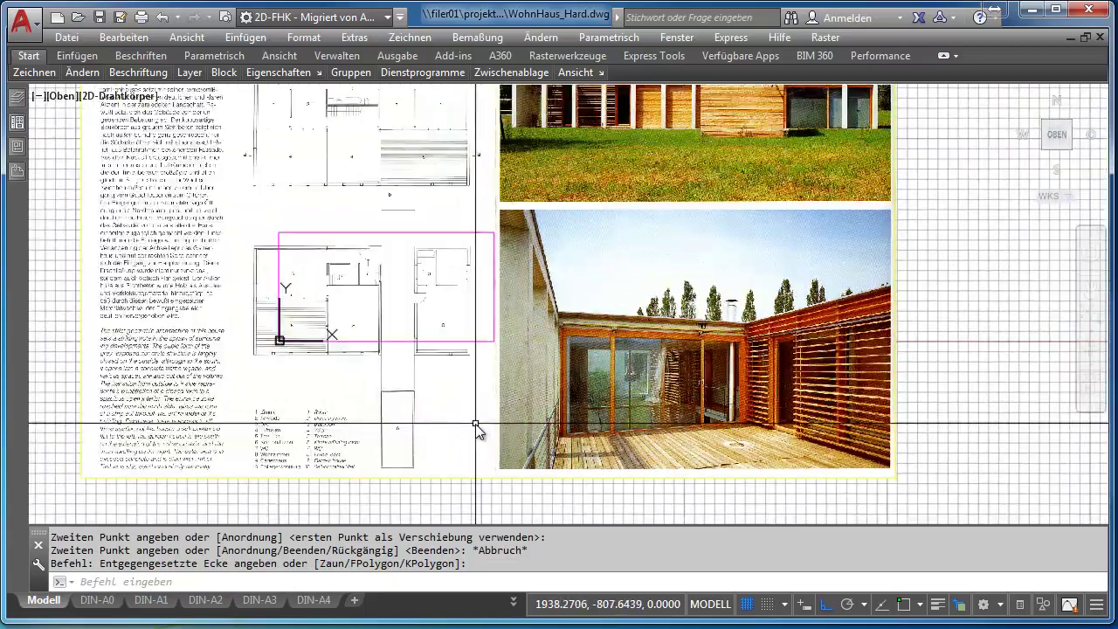
pyautogui.scroll(1, 473, 424)
pyautogui.scroll(1, 471, 423)
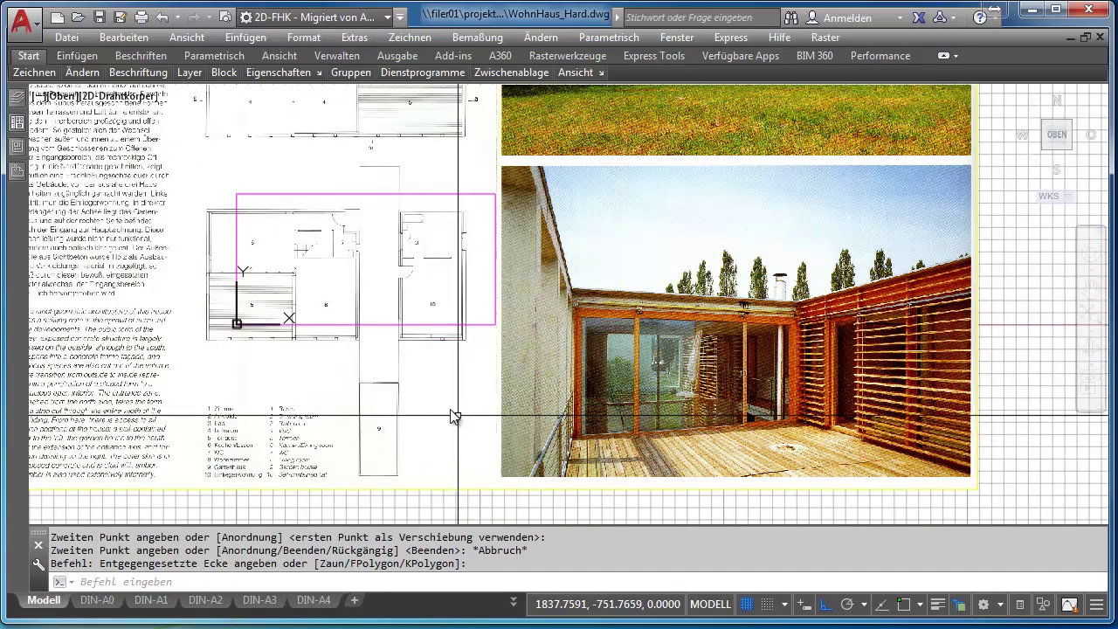
pyautogui.scroll(-1, 444, 401)
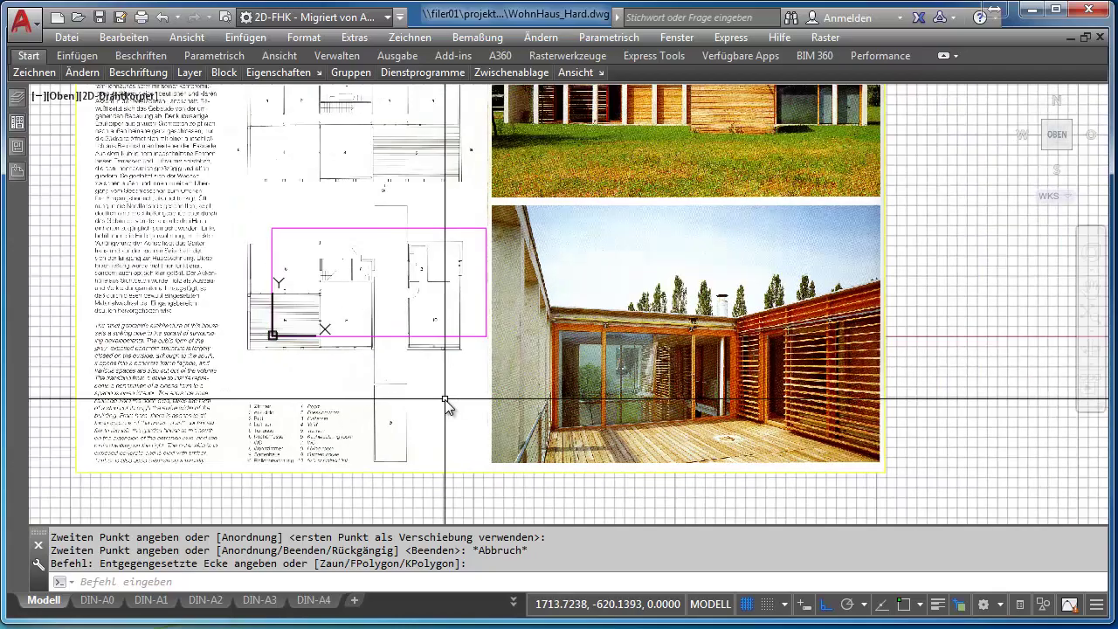
pyautogui.scroll(-1, 444, 402)
pyautogui.scroll(-1, 444, 402)
pyautogui.scroll(-1, 444, 403)
pyautogui.scroll(1, 444, 406)
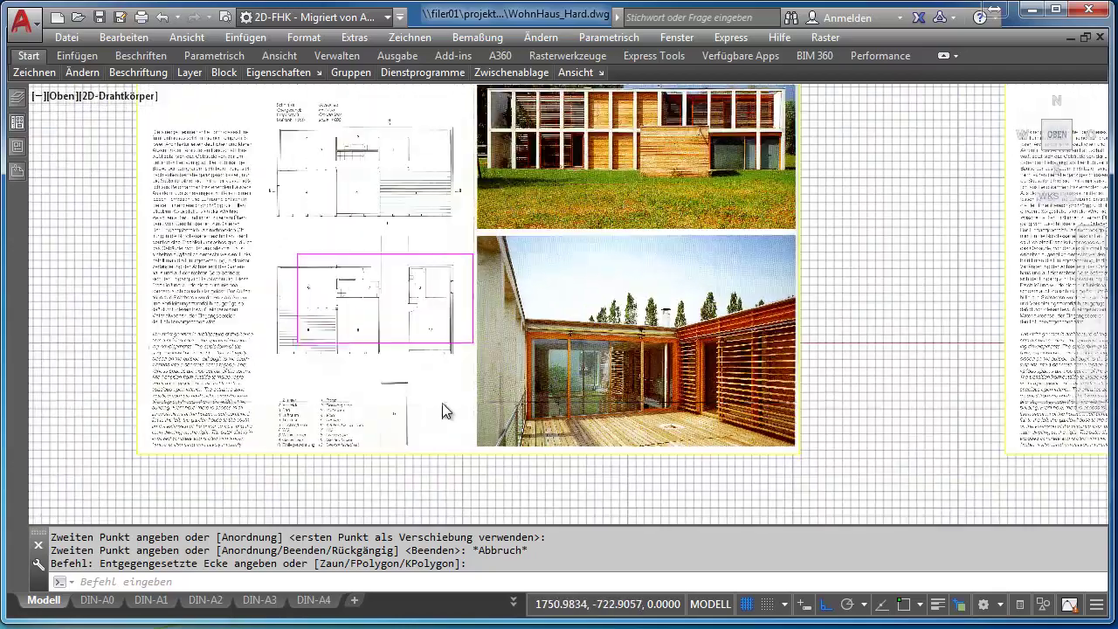
pyautogui.scroll(1, 449, 413)
pyautogui.moveTo(457, 414)
pyautogui.mouseDown(button='middle')
pyautogui.moveTo(589, 419)
pyautogui.moveTo(586, 433)
pyautogui.mouseUp(button='middle')
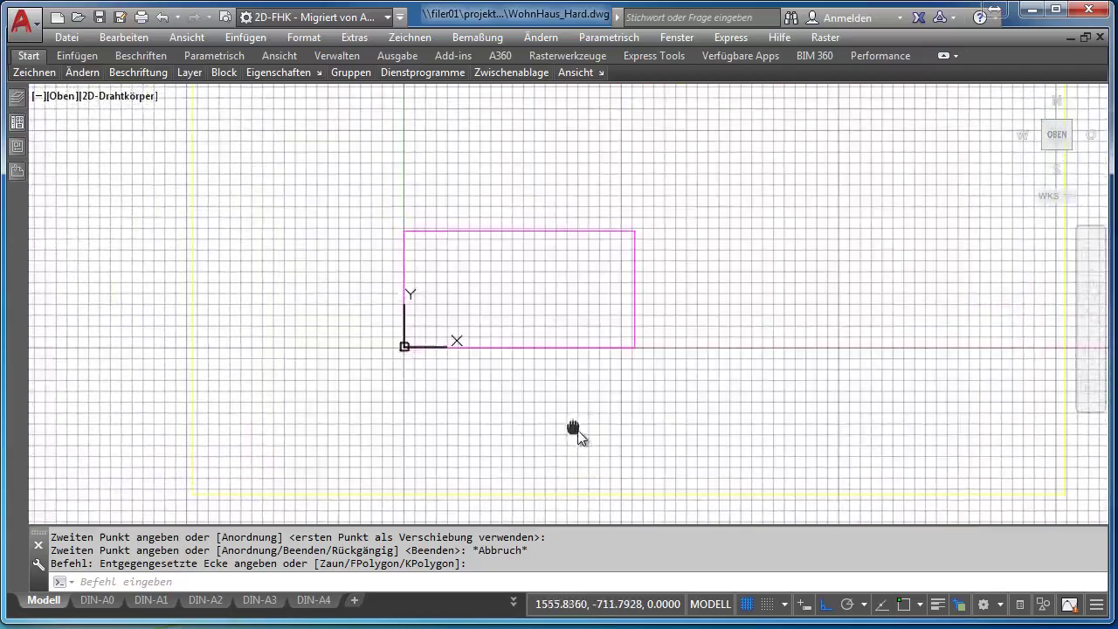
pyautogui.moveTo(647, 415); pyautogui.dragTo(634, 420, button='middle')
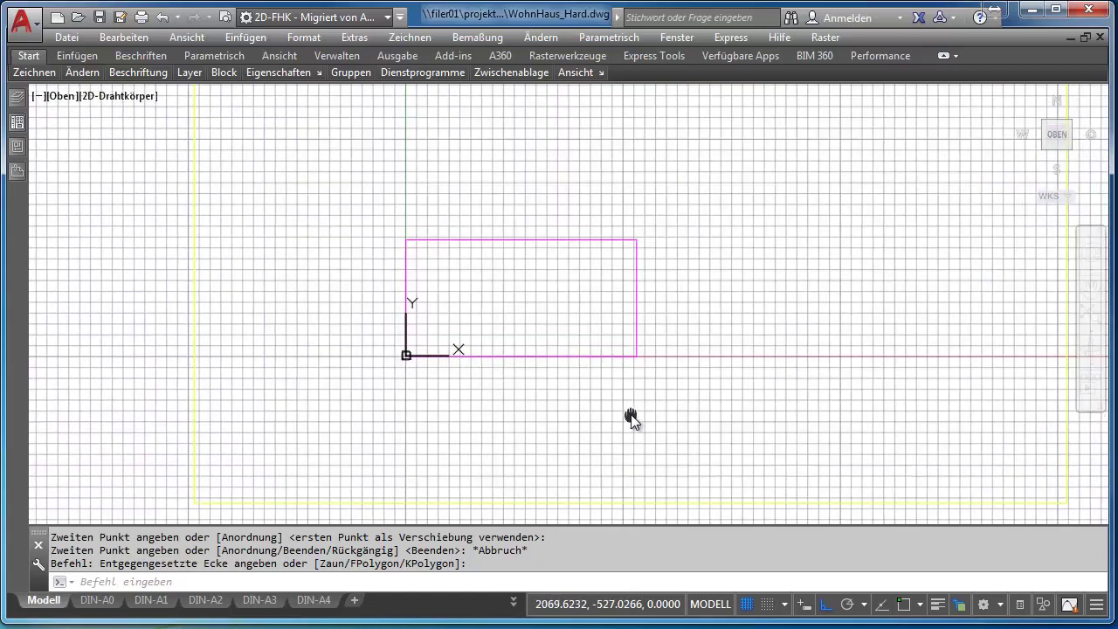
pyautogui.click(584, 58)
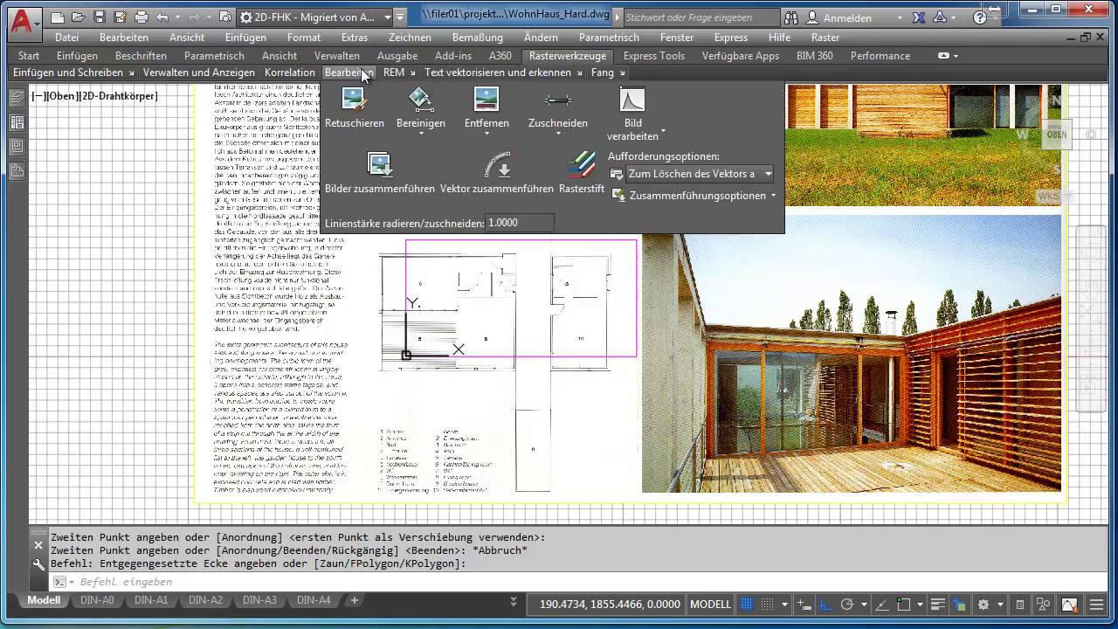
pyautogui.moveTo(348, 72)
pyautogui.click(550, 134)
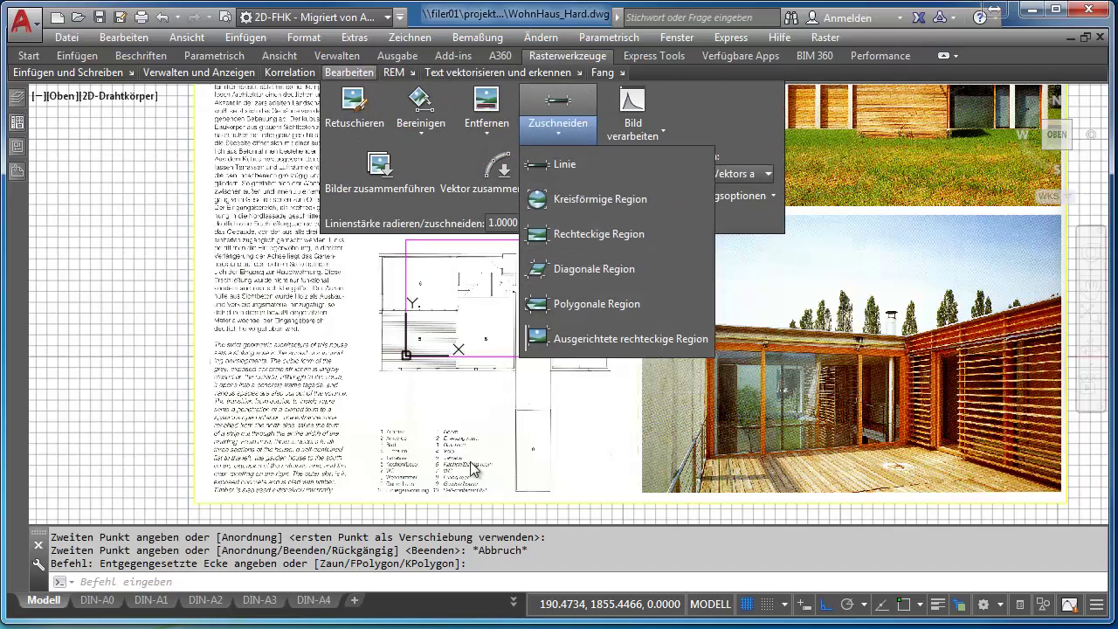
pyautogui.click(588, 305)
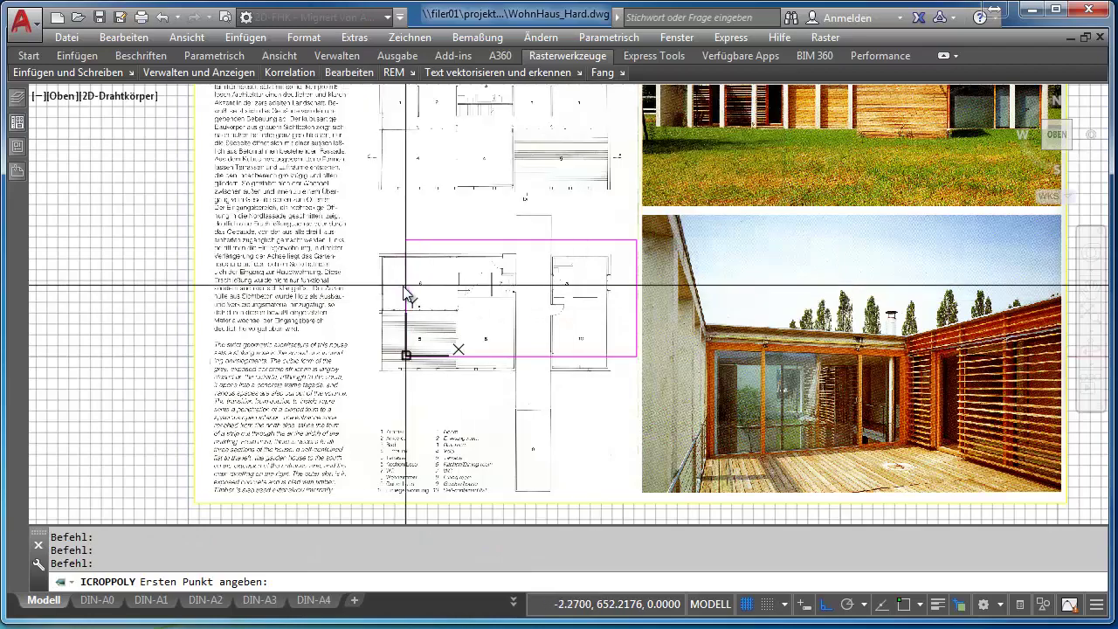
pyautogui.scroll(2, 369, 251)
pyautogui.scroll(1, 368, 251)
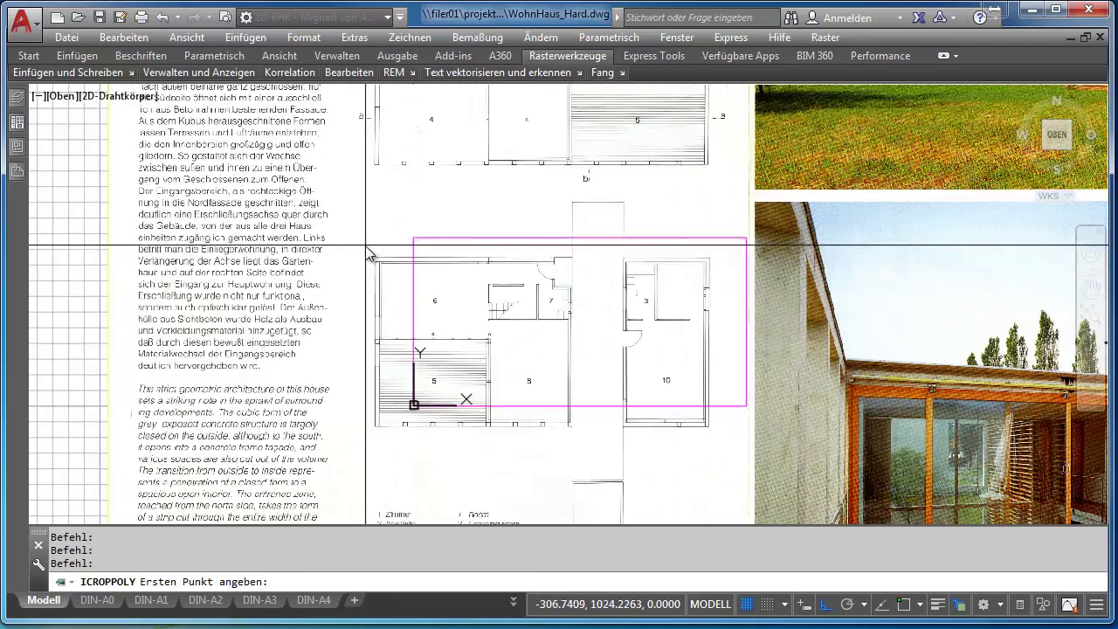
pyautogui.scroll(2, 362, 251)
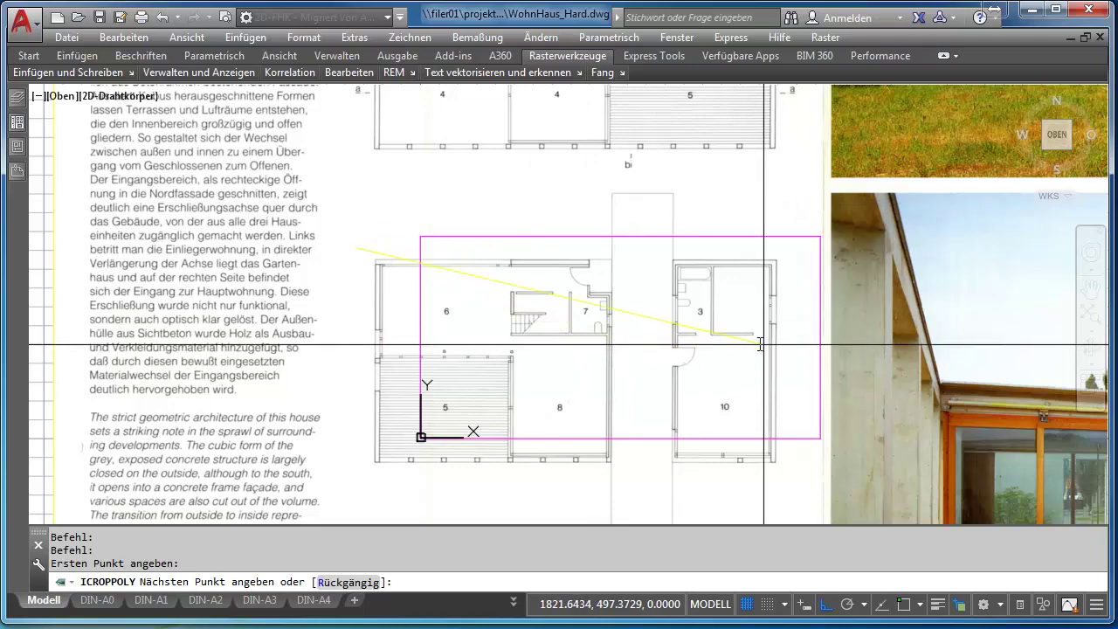
pyautogui.press('Escape')
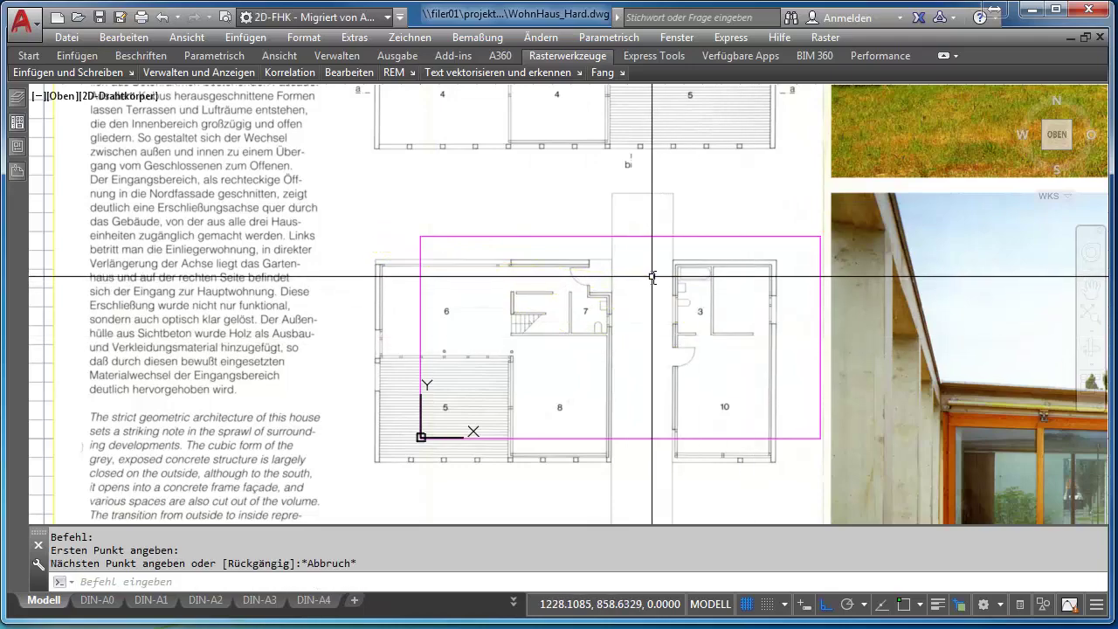
# Step: Zoom out to the whole 01.jpg page and show the Rasterwerkzeuge Korrelation commands
pyautogui.scroll(-2, 654, 278)
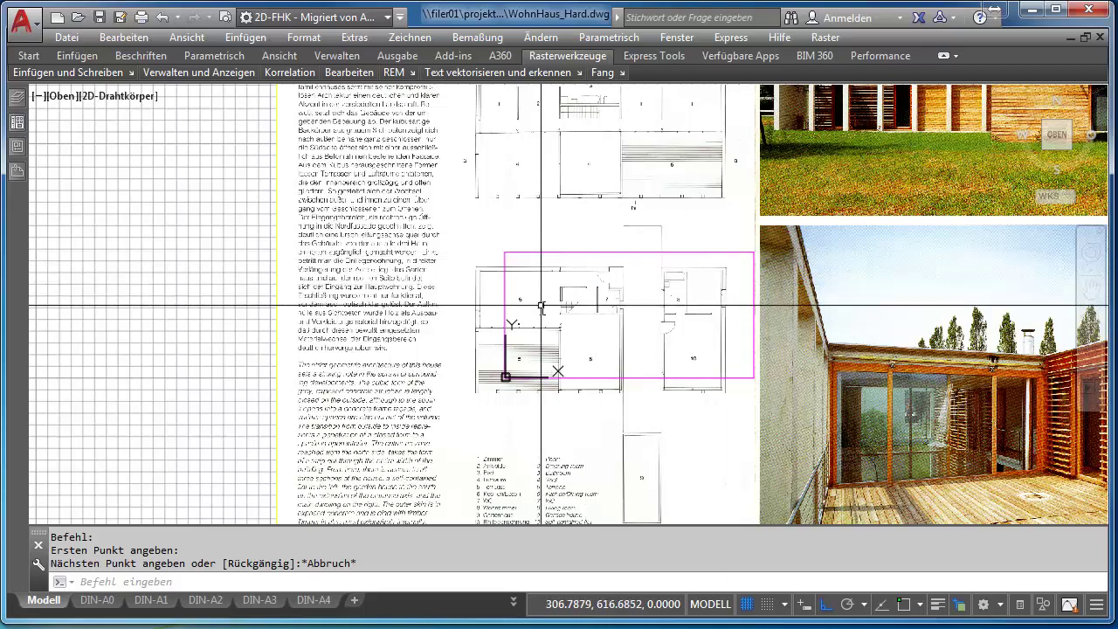
pyautogui.scroll(1, 550, 306)
pyautogui.moveTo(571, 328)
pyautogui.mouseDown(button='middle')
pyautogui.moveTo(469, 267)
pyautogui.moveTo(425, 302)
pyautogui.mouseUp(button='middle')
pyautogui.scroll(-1, 502, 291)
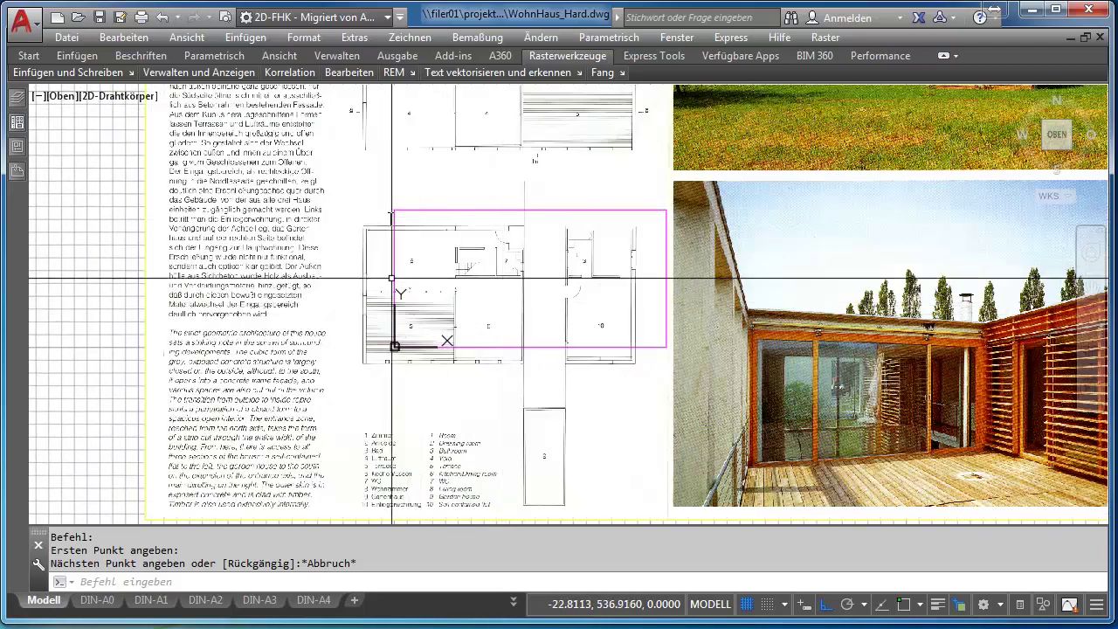
pyautogui.scroll(-1, 424, 302)
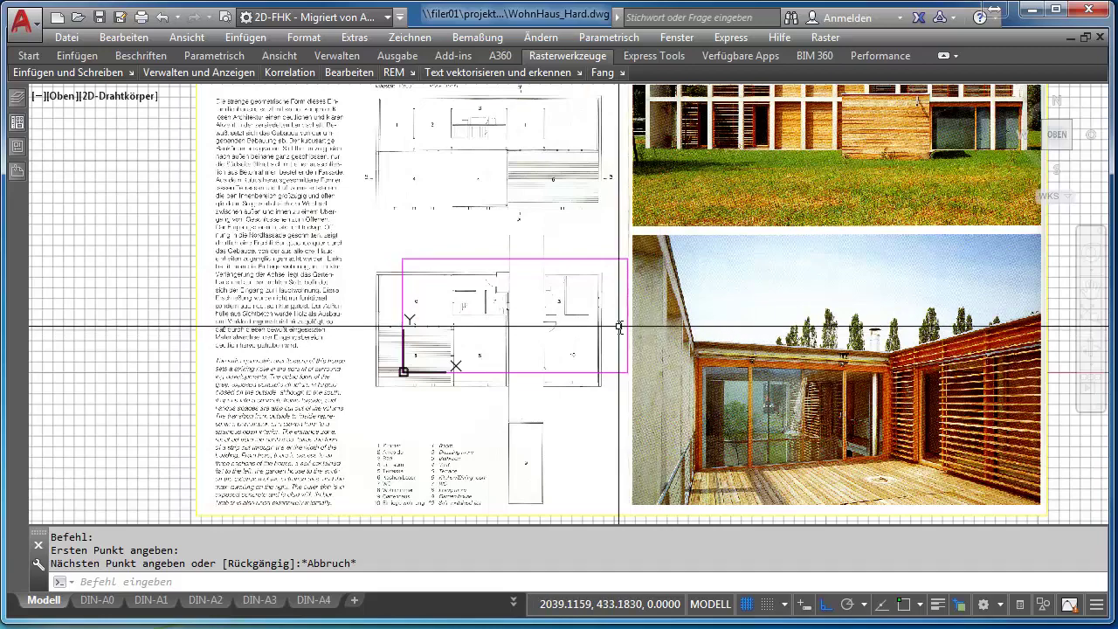
pyautogui.scroll(-1, 804, 366)
pyautogui.scroll(-1, 803, 367)
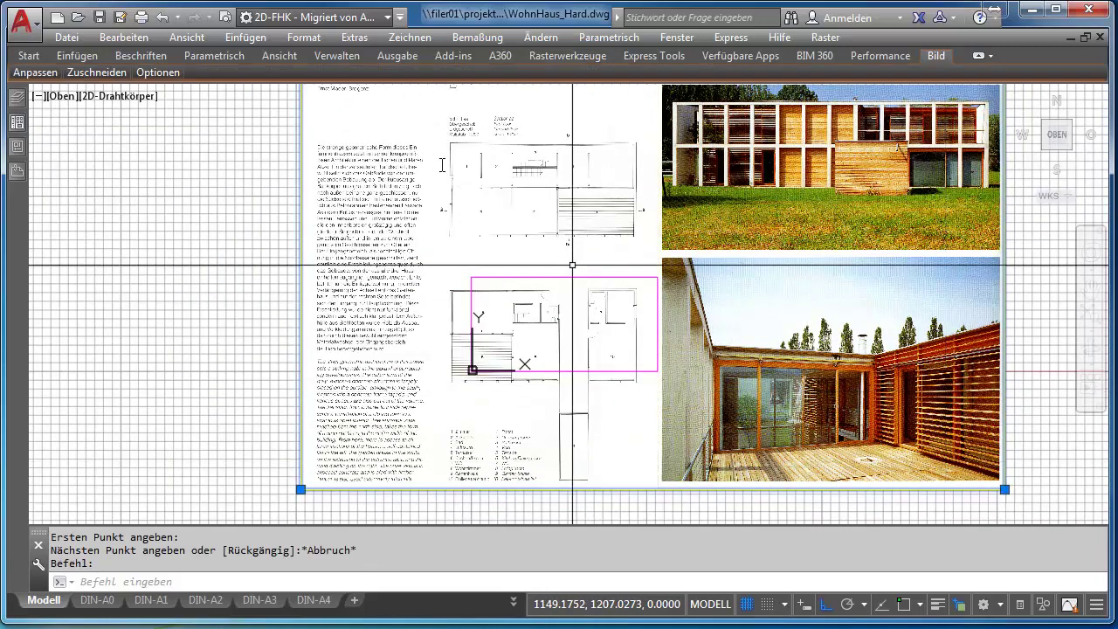
pyautogui.click(556, 55)
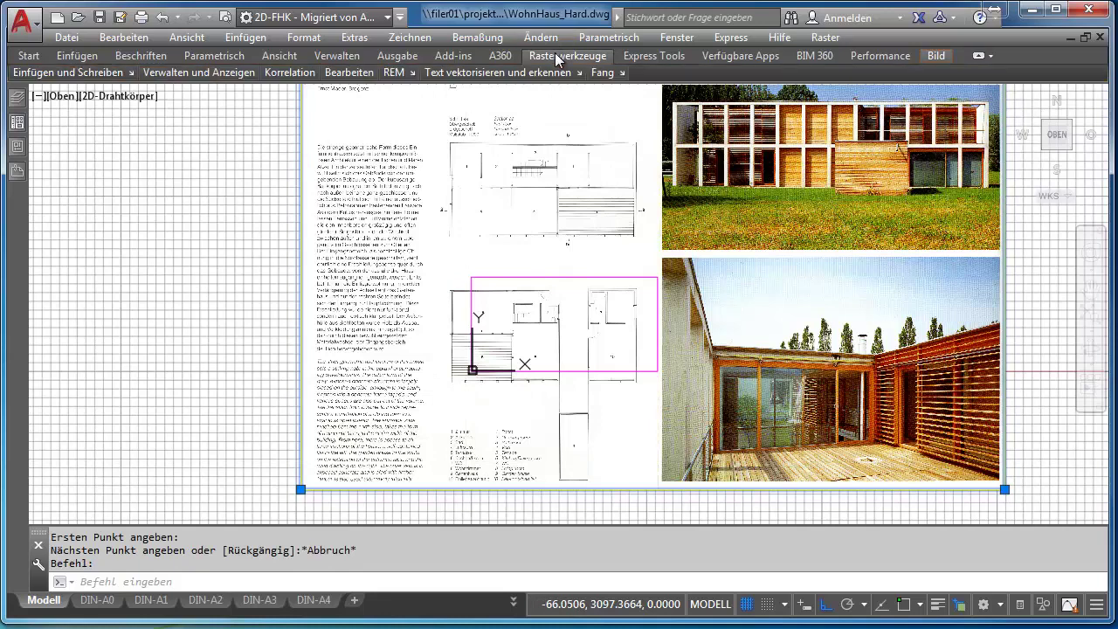
pyautogui.moveTo(290, 72)
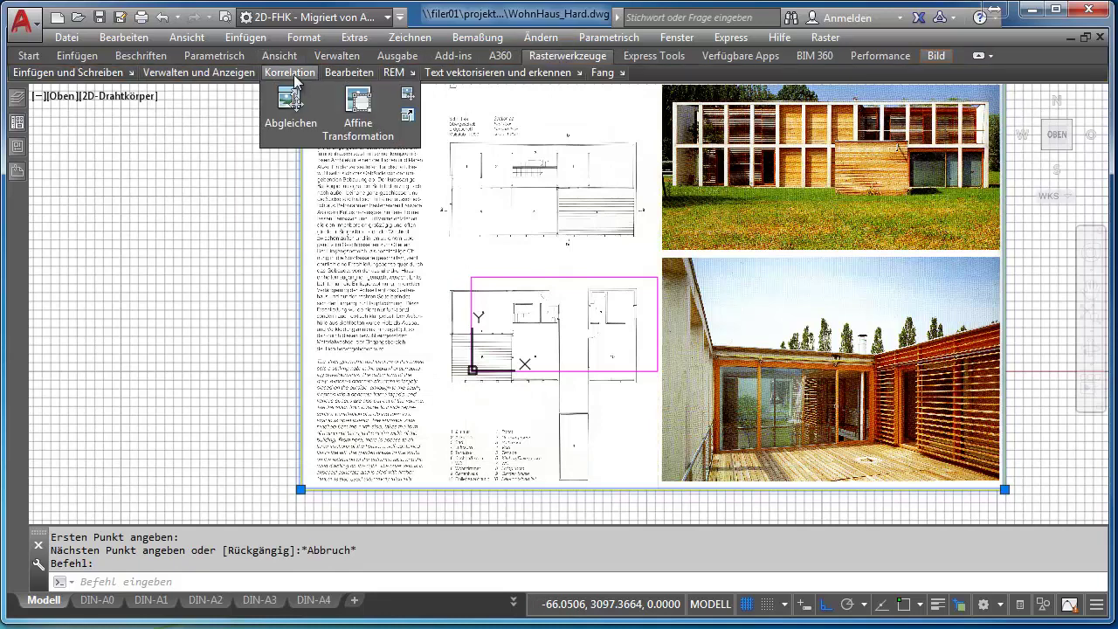
# Step: Start an affine transformation of the scan using the Polynom method and begin adding control points
pyautogui.click(354, 105)
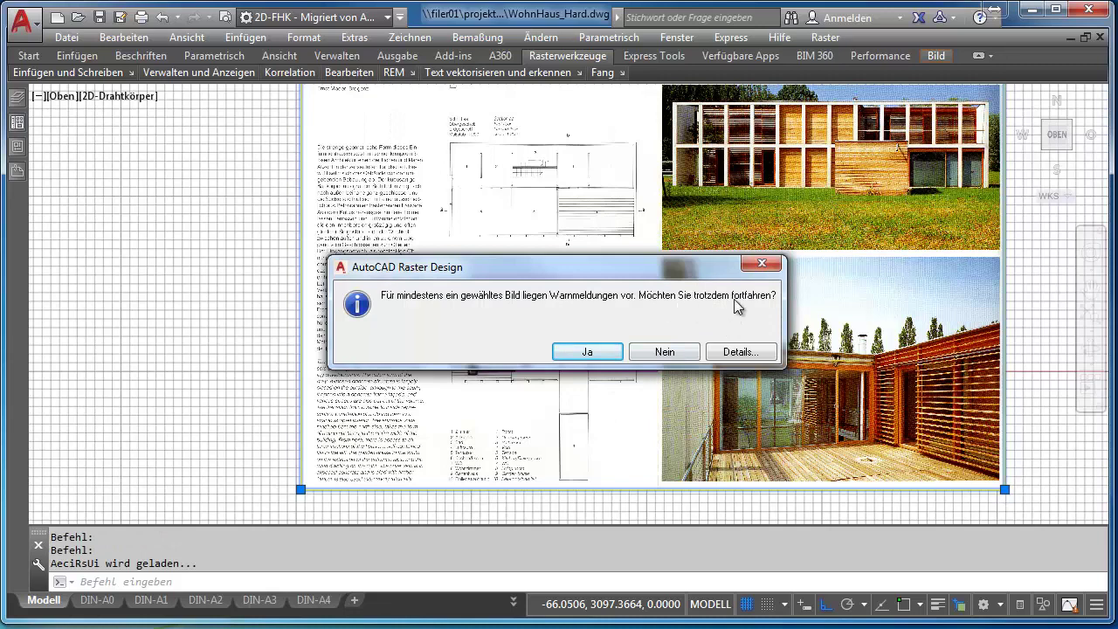
pyautogui.click(590, 352)
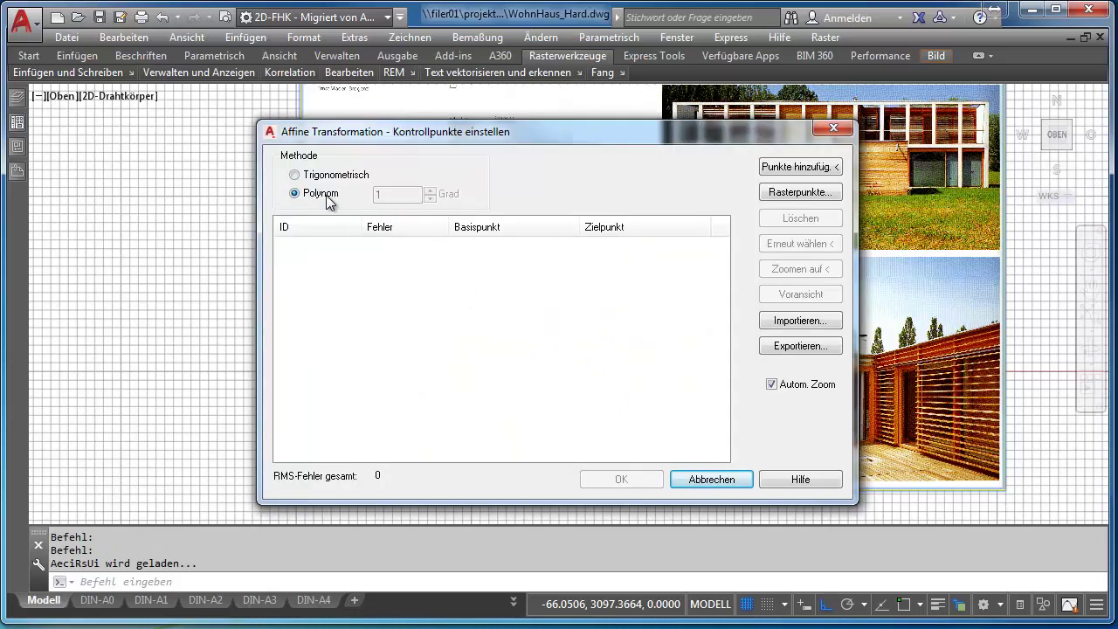
pyautogui.click(788, 167)
# Step: Pick the plan's top-left wall corner as base point 1 and limit object snap to Endpunkt
pyautogui.scroll(2, 455, 291)
pyautogui.scroll(2, 449, 292)
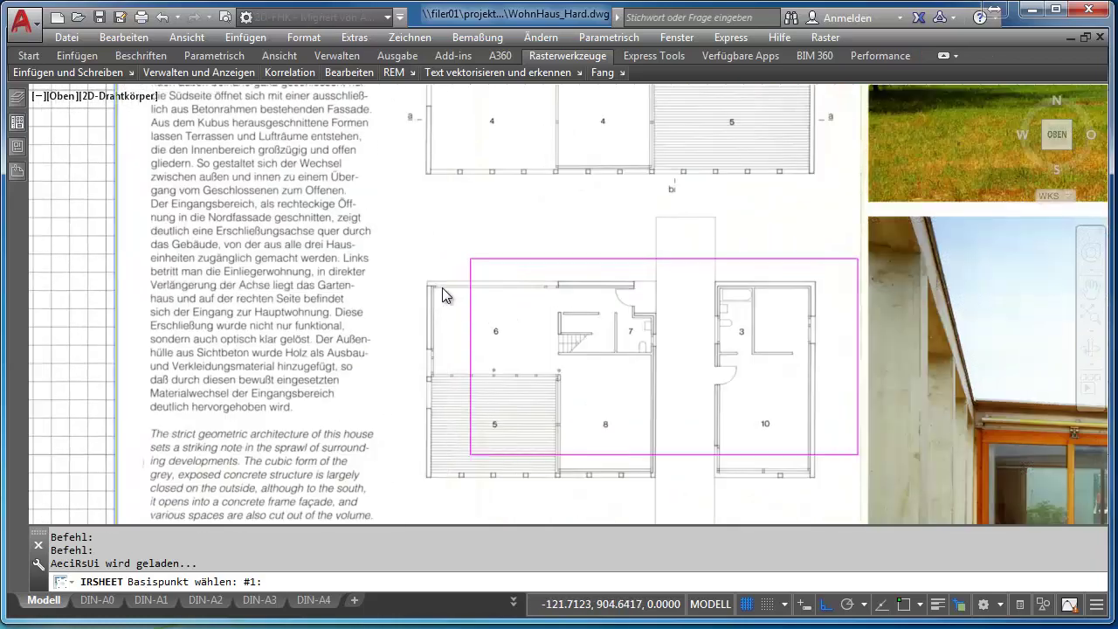
pyautogui.scroll(3, 432, 294)
pyautogui.scroll(3, 375, 249)
pyautogui.scroll(2, 340, 224)
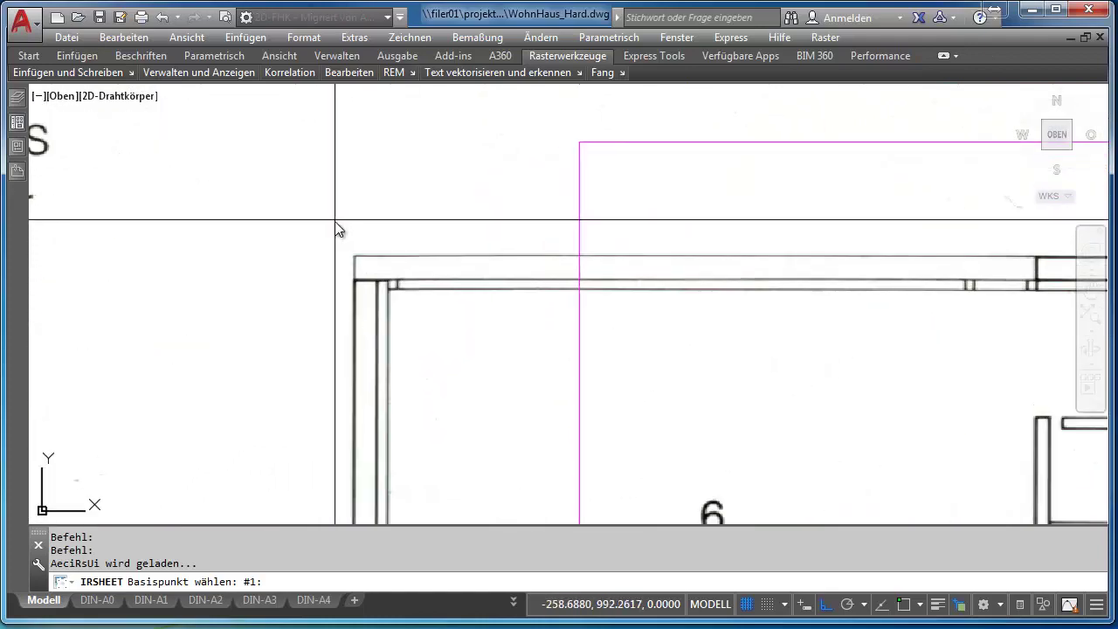
pyautogui.scroll(2, 349, 235)
pyautogui.scroll(1, 361, 282)
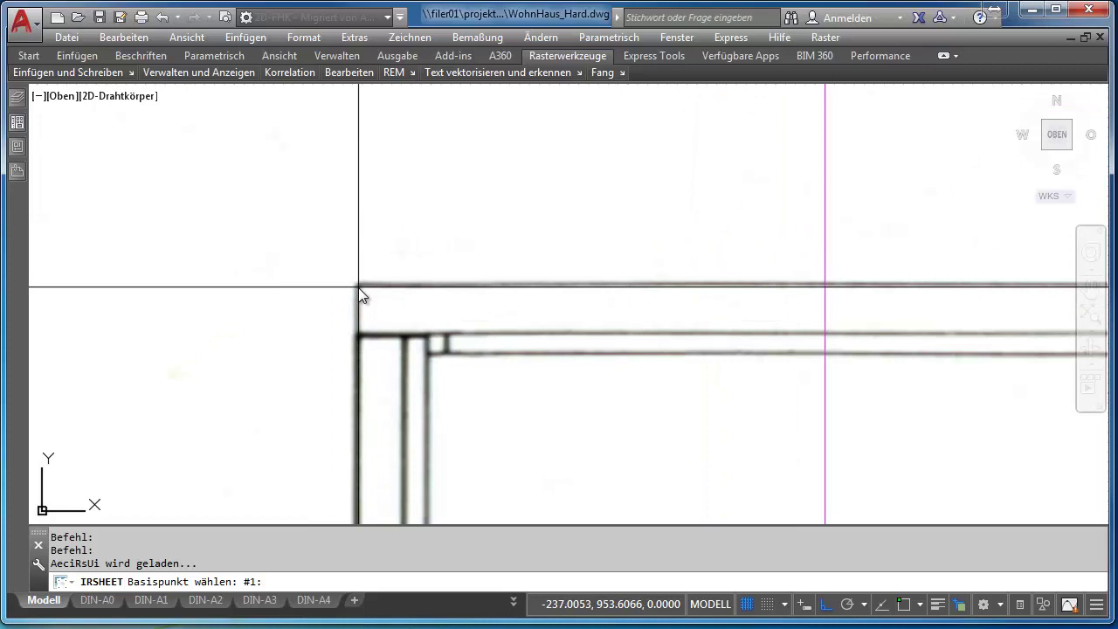
pyautogui.click(358, 288)
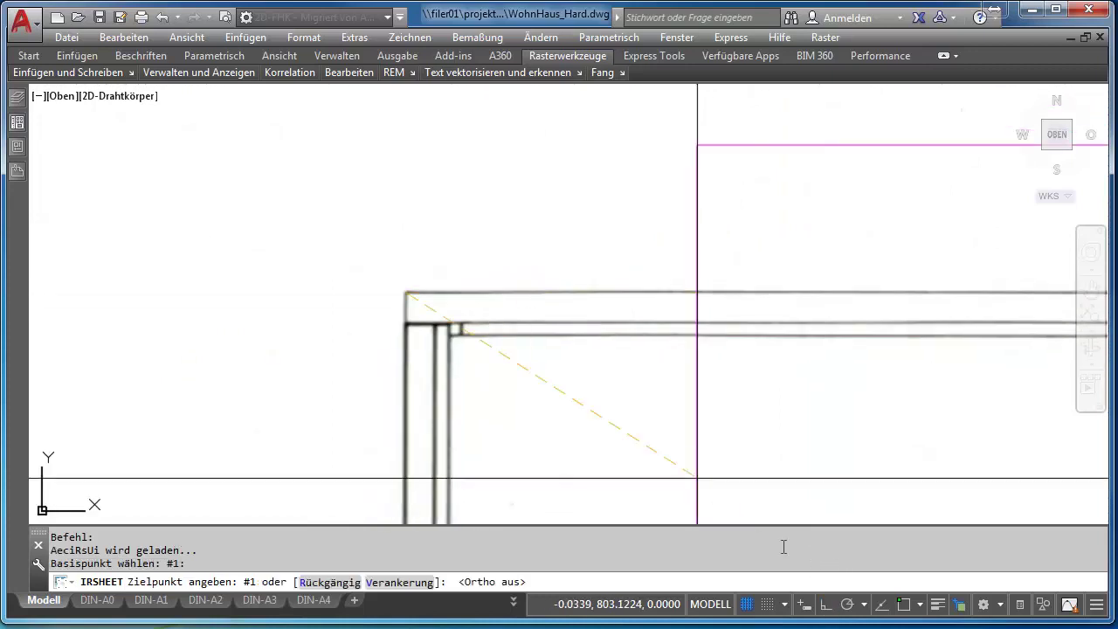
pyautogui.click(918, 603)
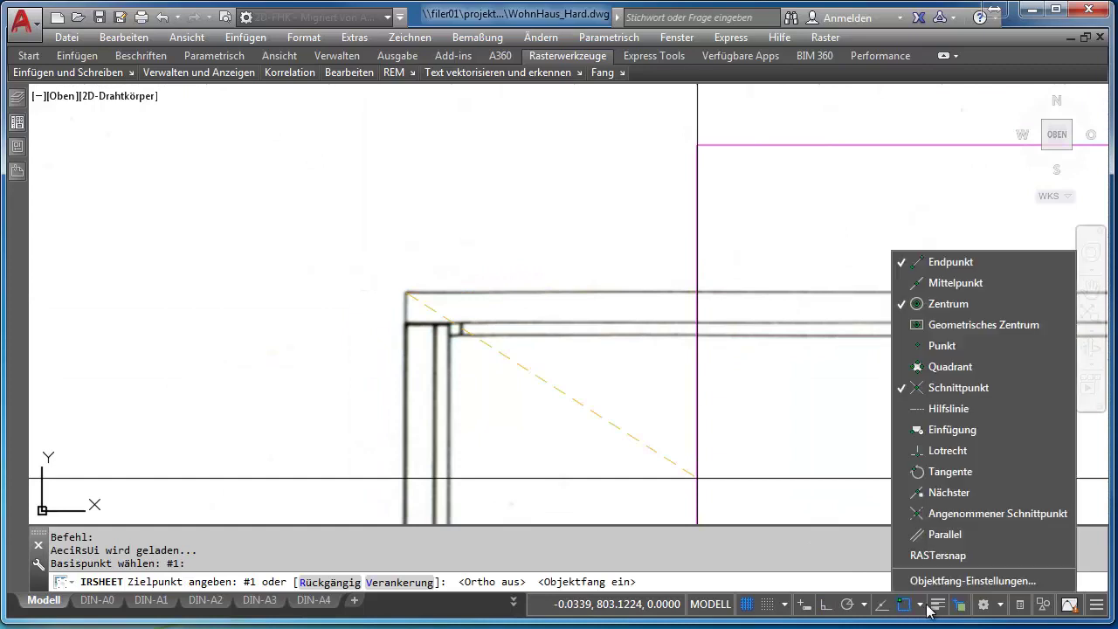
pyautogui.click(956, 387)
pyautogui.click(947, 303)
pyautogui.click(697, 279)
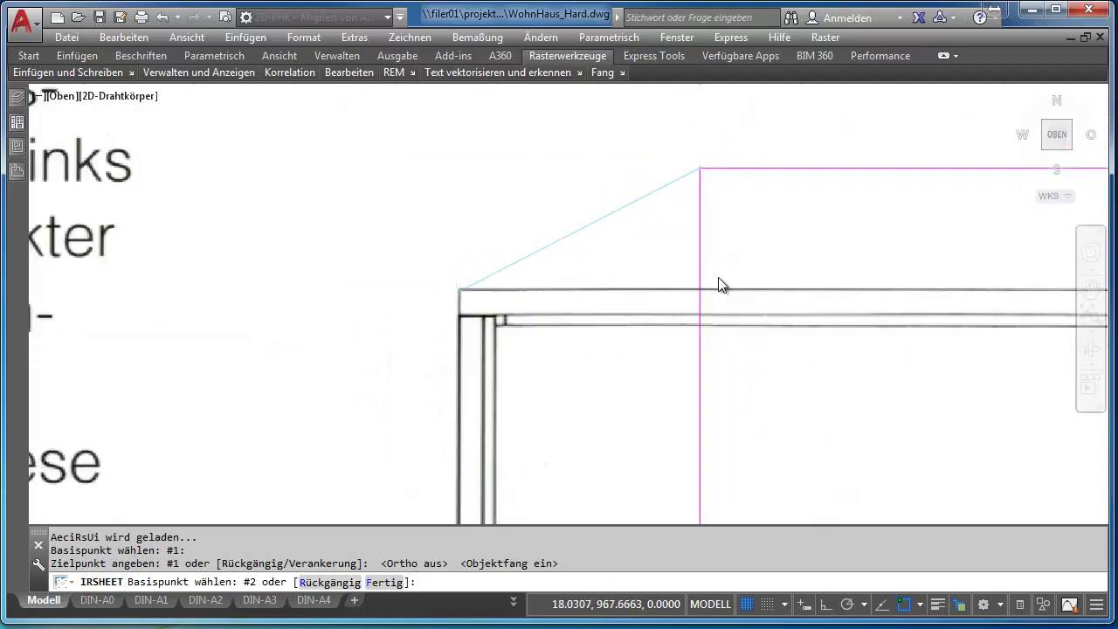
# Step: Pair the plan's top-right wall corner with the rectangle's top-right corner
pyautogui.scroll(-3, 718, 276)
pyautogui.scroll(-4, 810, 257)
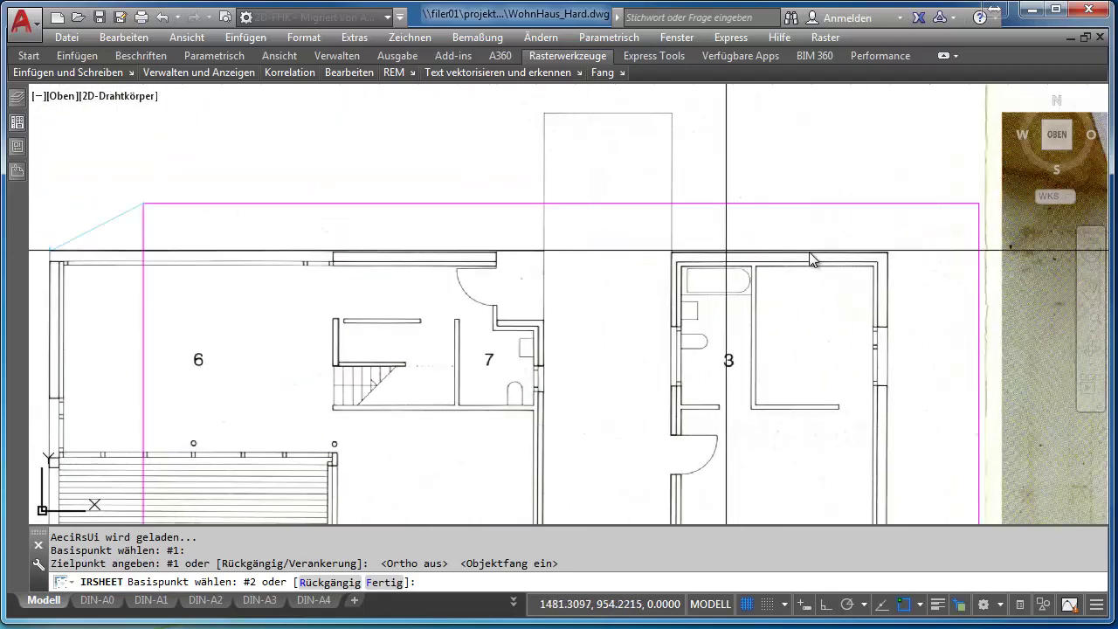
pyautogui.scroll(4, 761, 307)
pyautogui.scroll(3, 771, 297)
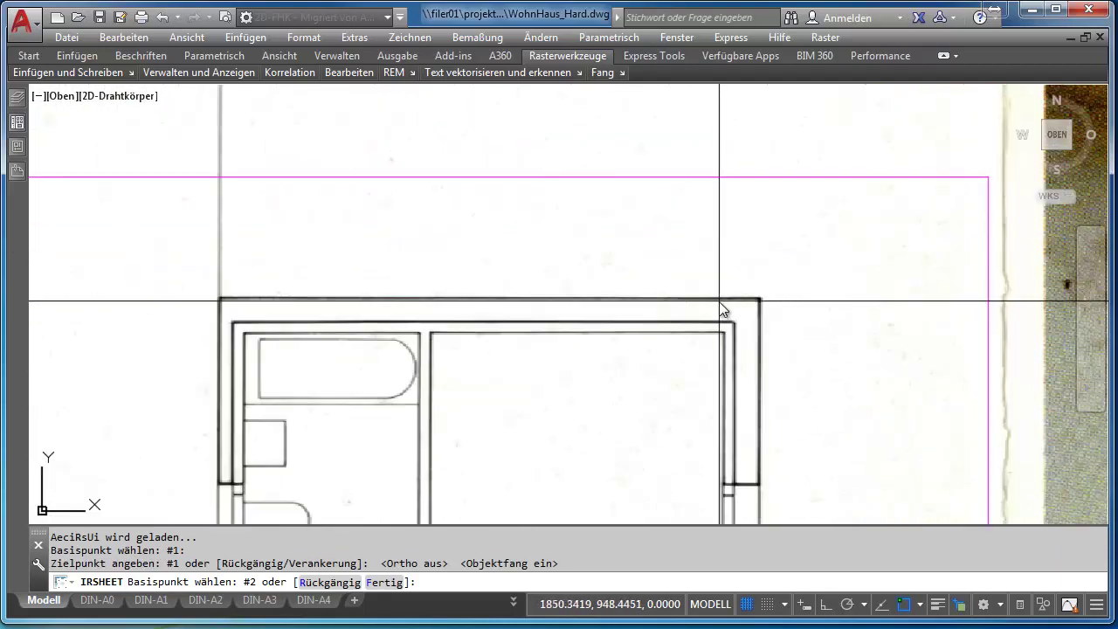
pyautogui.scroll(3, 719, 301)
pyautogui.moveTo(750, 295)
pyautogui.mouseDown(button='middle')
pyautogui.moveTo(587, 378)
pyautogui.moveTo(572, 375)
pyautogui.mouseUp(button='middle')
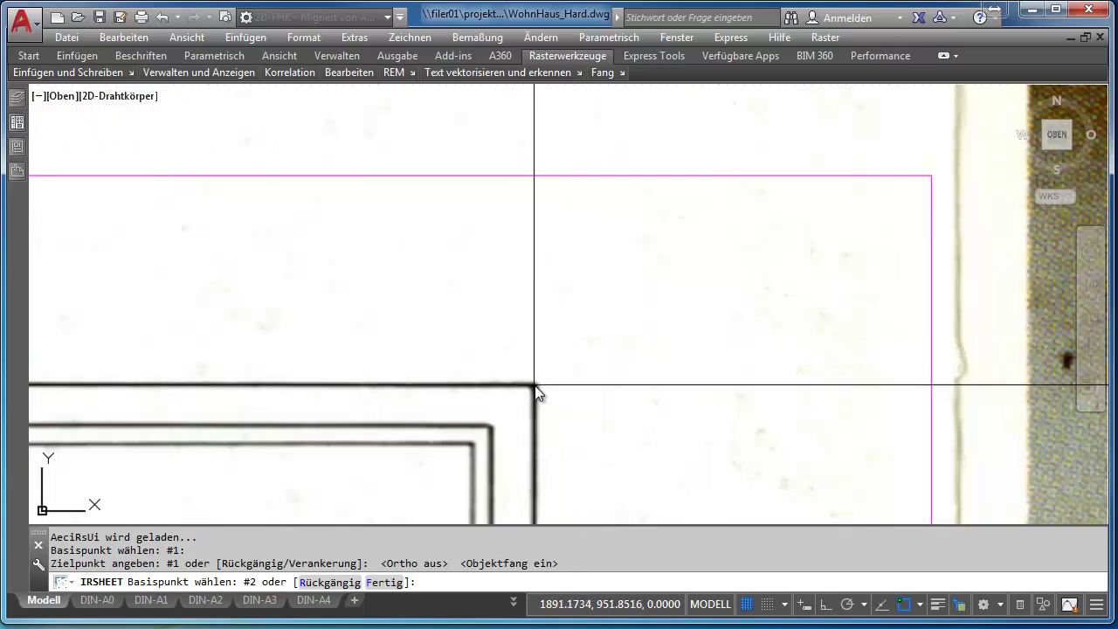
pyautogui.click(534, 384)
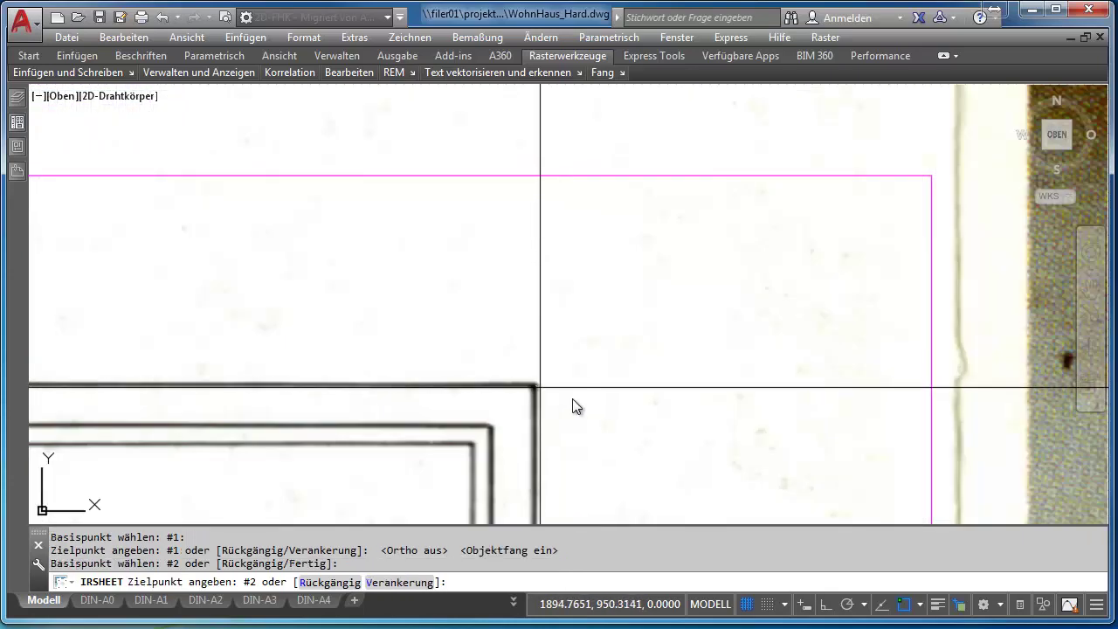
pyautogui.click(930, 183)
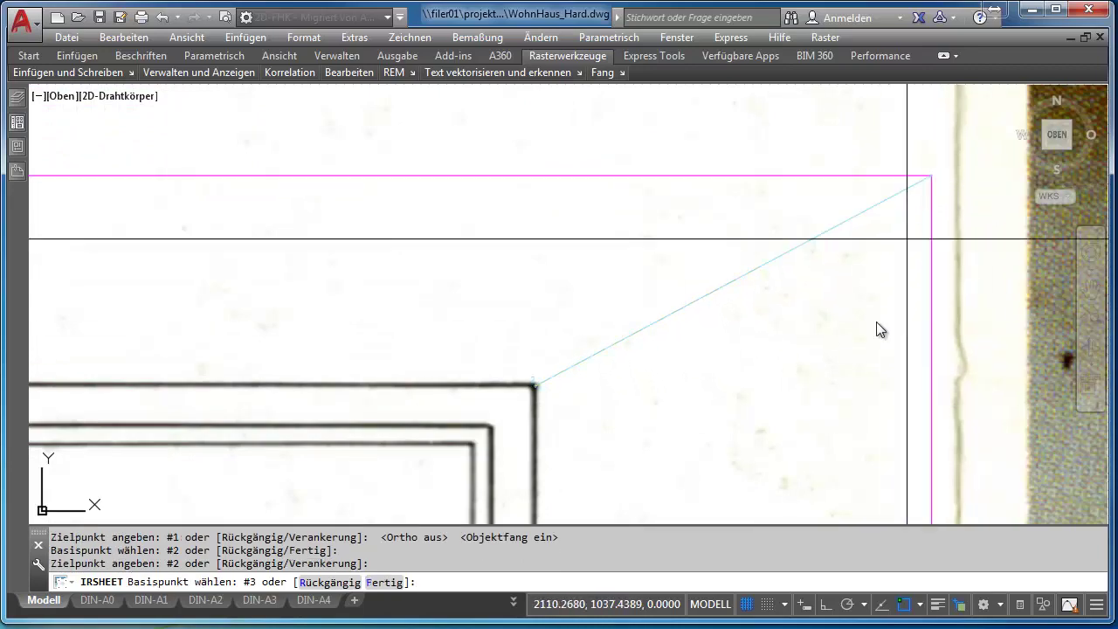
# Step: Pair the plan's bottom-right wall corner with the rectangle's bottom-right corner
pyautogui.scroll(-1, 771, 323)
pyautogui.scroll(-2, 771, 324)
pyautogui.scroll(-2, 772, 323)
pyautogui.scroll(-2, 775, 328)
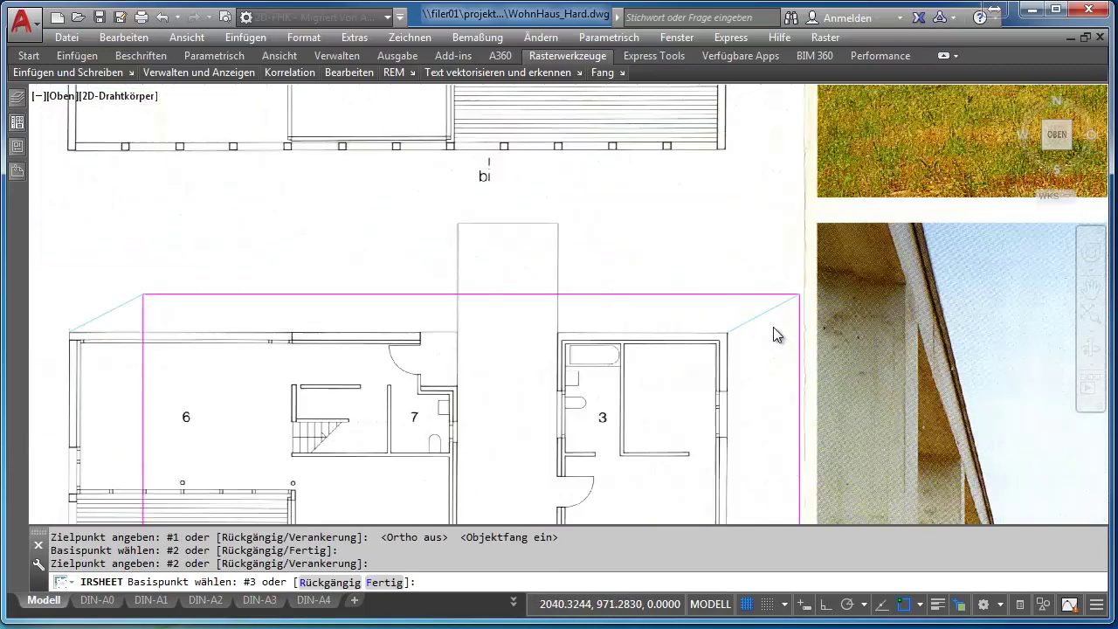
pyautogui.scroll(-2, 778, 341)
pyautogui.moveTo(760, 419); pyautogui.dragTo(723, 232, button='middle')
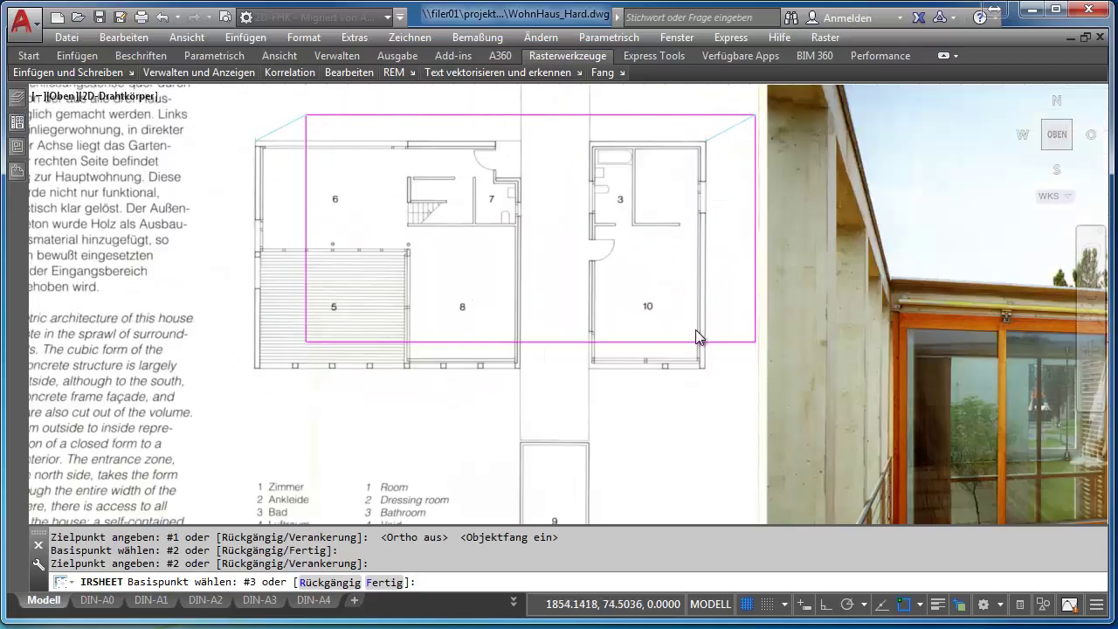
pyautogui.scroll(3, 702, 367)
pyautogui.scroll(2, 689, 380)
pyautogui.scroll(2, 681, 367)
pyautogui.scroll(1, 681, 371)
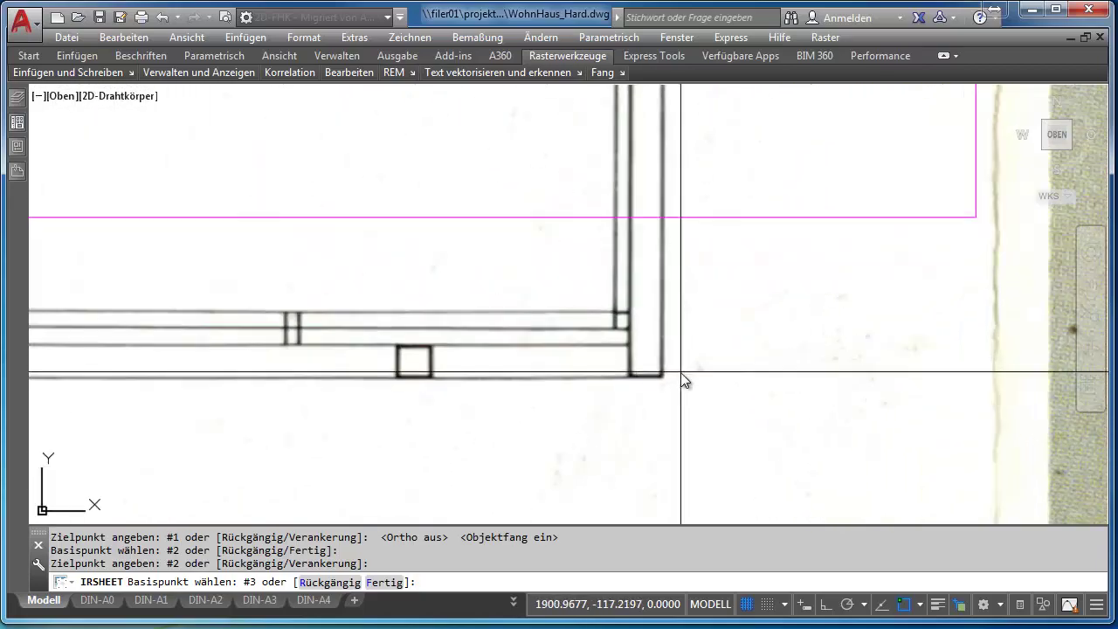
pyautogui.scroll(1, 680, 372)
pyautogui.moveTo(681, 372); pyautogui.dragTo(372, 351, button='middle')
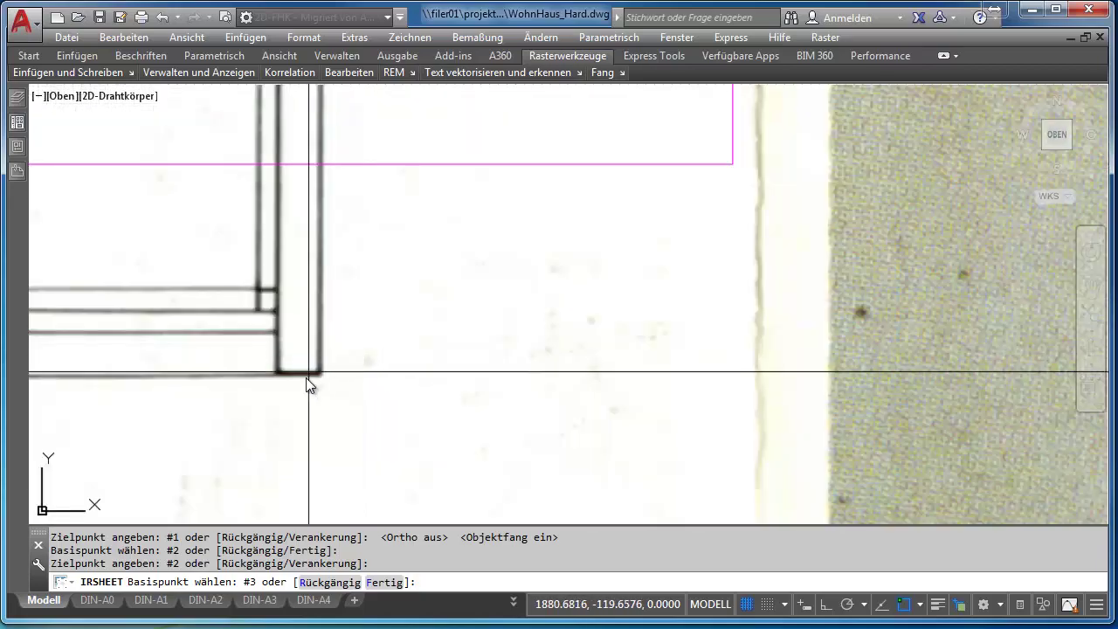
pyautogui.scroll(1, 320, 377)
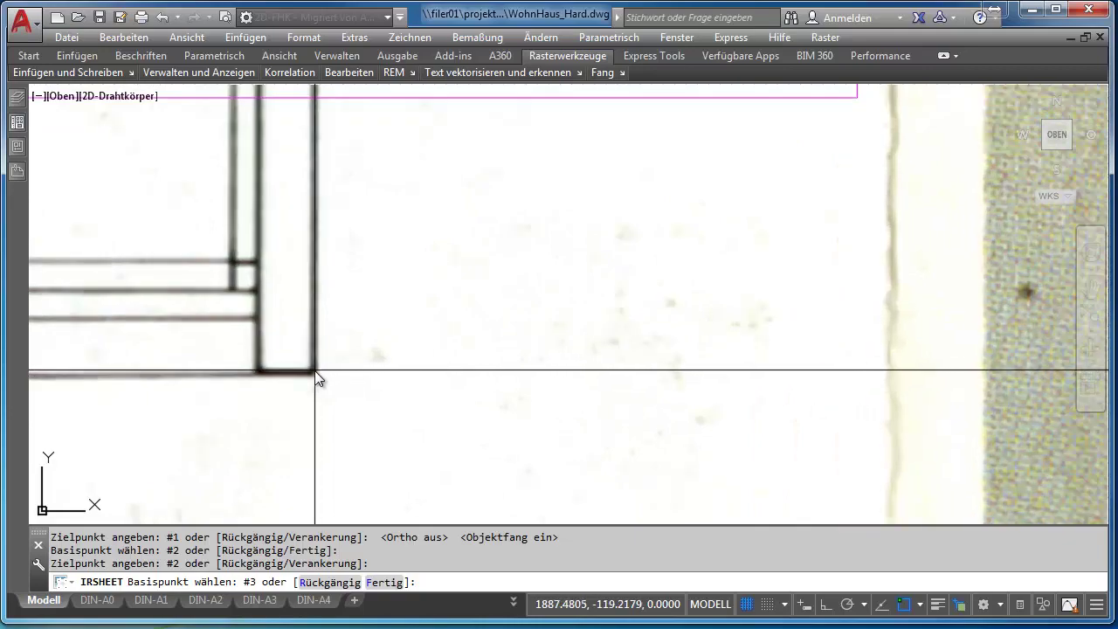
pyautogui.click(313, 370)
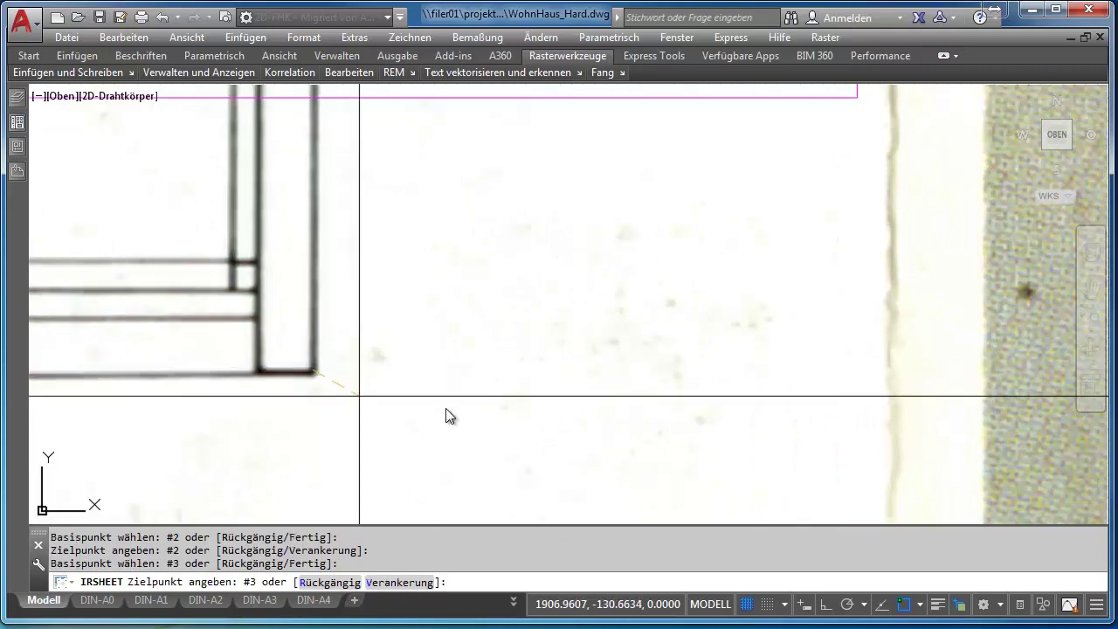
pyautogui.scroll(-1, 466, 402)
pyautogui.scroll(-1, 466, 402)
pyautogui.scroll(-1, 474, 407)
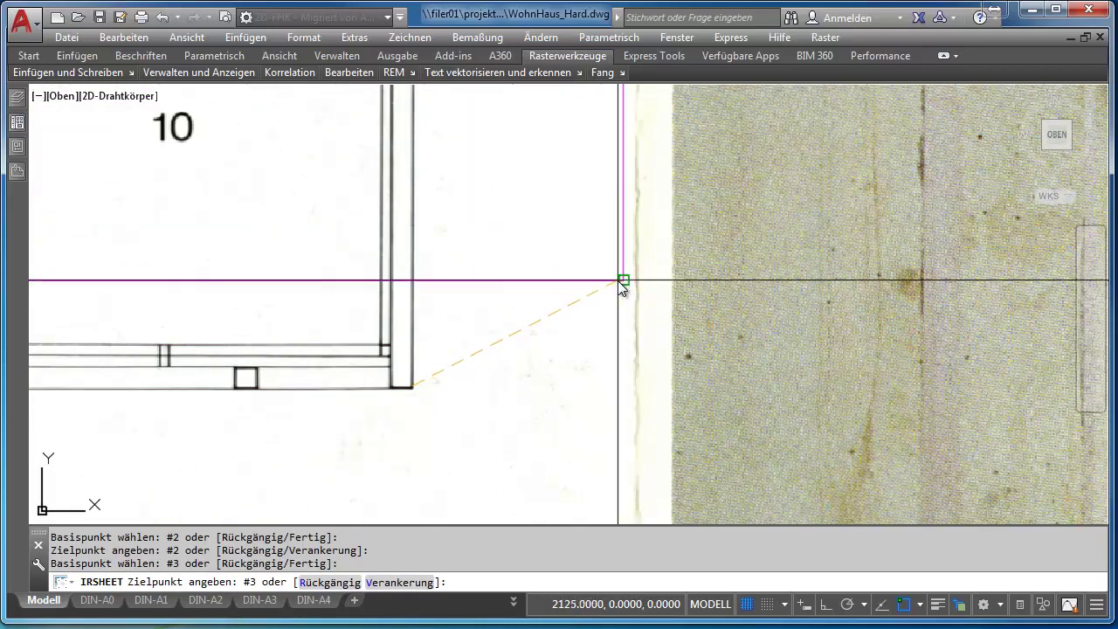
pyautogui.click(624, 280)
# Step: Pair the plan's bottom-left wall corner with the rectangle's bottom-left origin, then view the whole plan
pyautogui.scroll(-3, 553, 414)
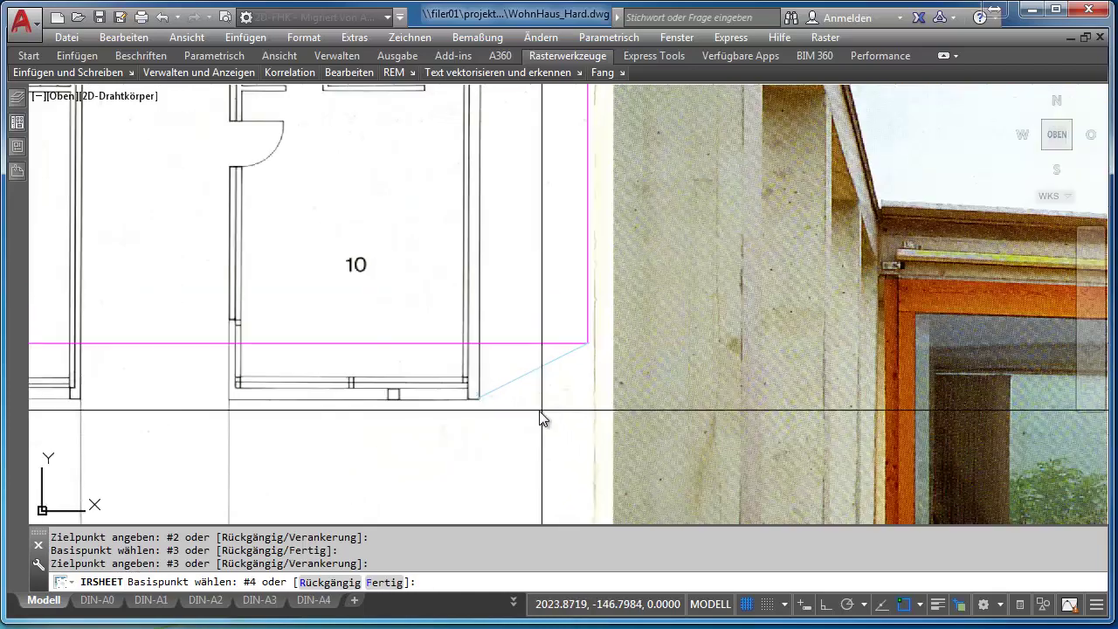
pyautogui.scroll(-1, 544, 417)
pyautogui.moveTo(273, 441); pyautogui.dragTo(911, 340, button='middle')
pyautogui.scroll(1, 316, 296)
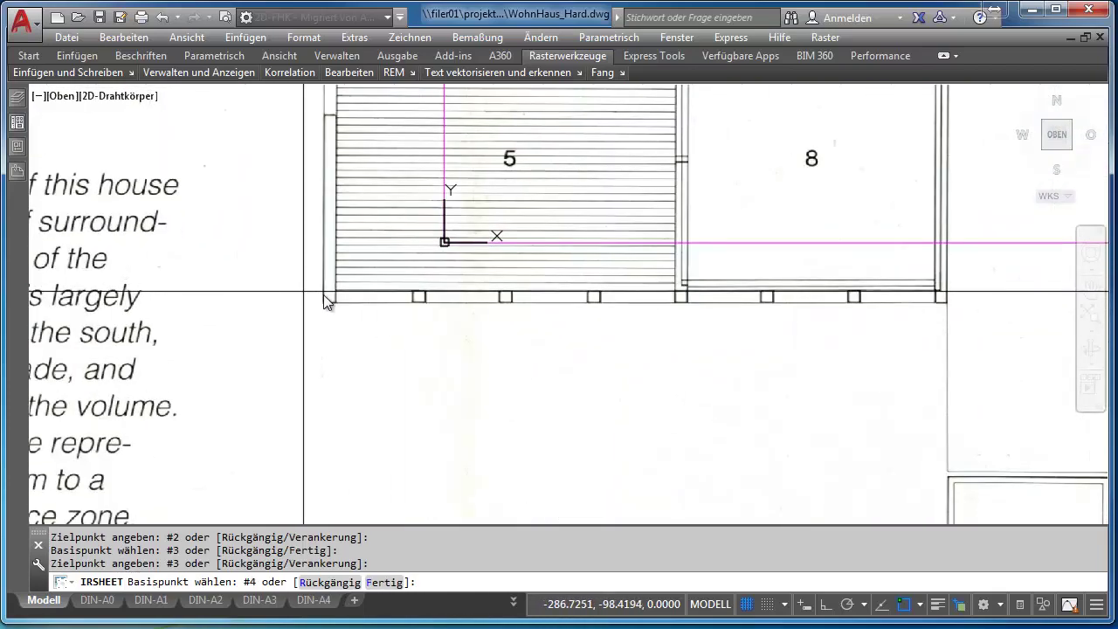
pyautogui.scroll(1, 316, 297)
pyautogui.scroll(1, 316, 297)
pyautogui.scroll(1, 313, 289)
pyautogui.moveTo(313, 289); pyautogui.dragTo(176, 437, button='middle')
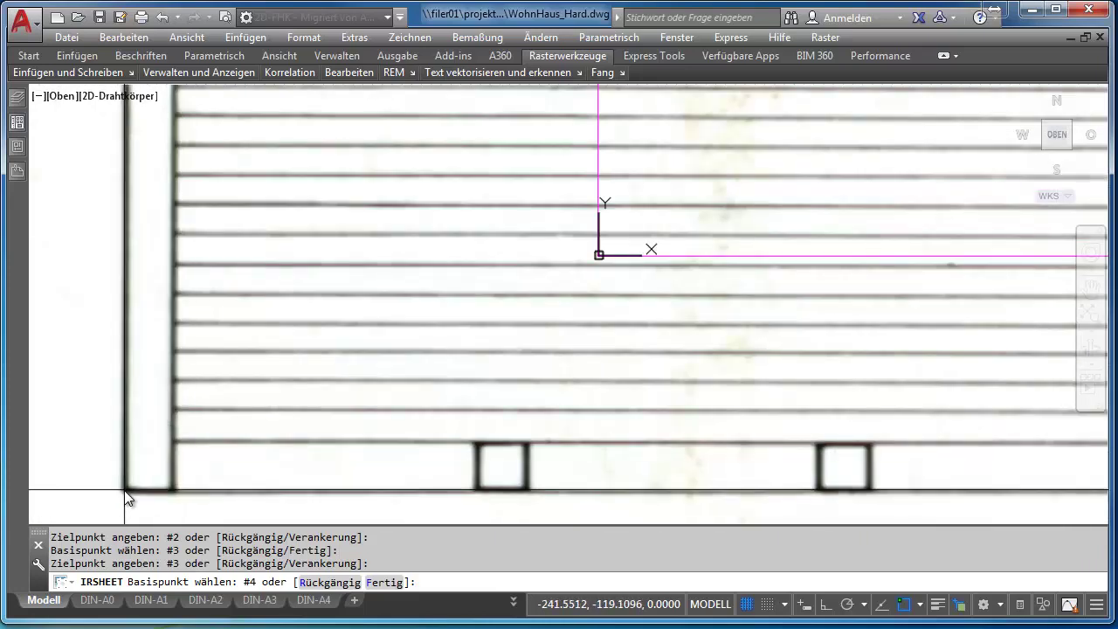
pyautogui.click(123, 489)
pyautogui.click(598, 255)
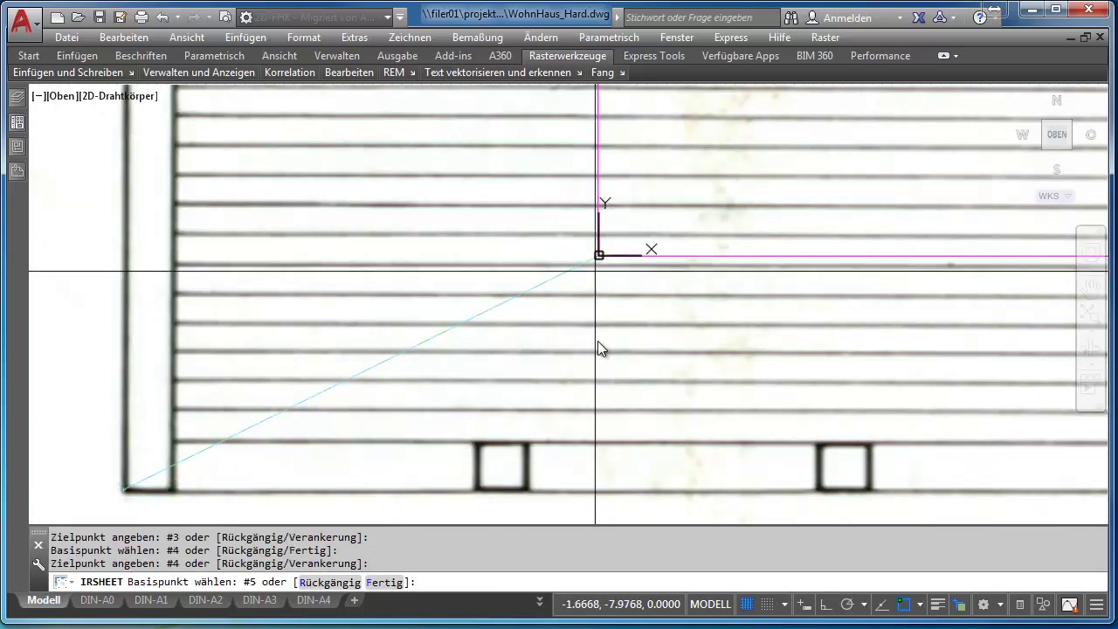
pyautogui.scroll(-1, 594, 363)
pyautogui.scroll(-3, 592, 363)
pyautogui.scroll(-1, 606, 379)
pyautogui.scroll(-1, 606, 379)
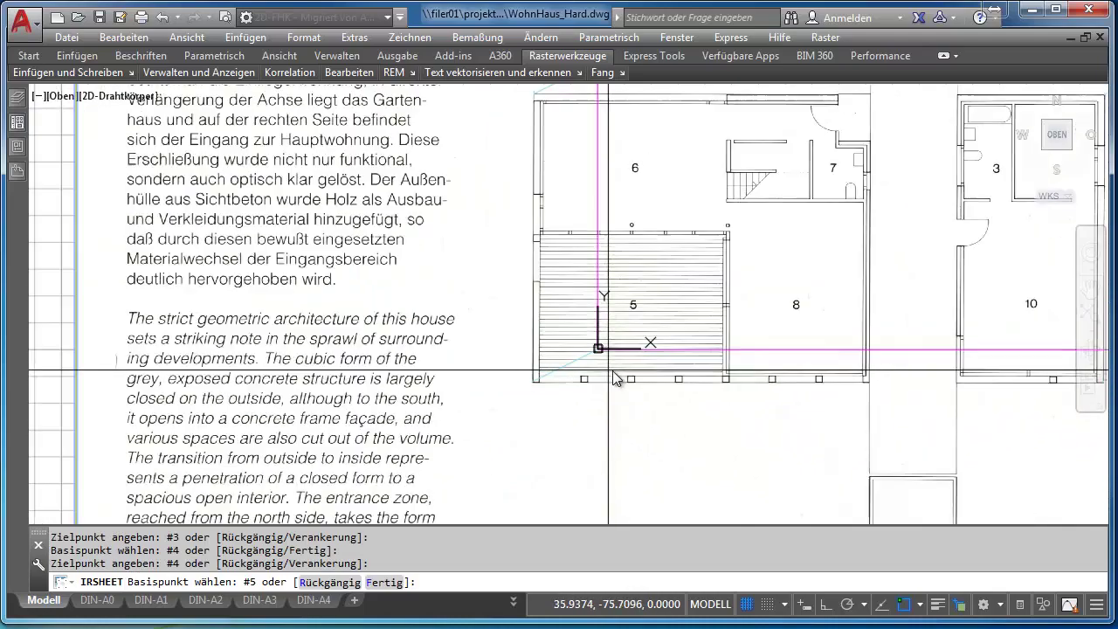
pyautogui.scroll(-1, 730, 319)
pyautogui.scroll(-1, 742, 298)
pyautogui.moveTo(742, 298)
pyautogui.mouseDown(button='middle')
pyautogui.moveTo(406, 348)
pyautogui.moveTo(351, 280)
pyautogui.mouseUp(button='middle')
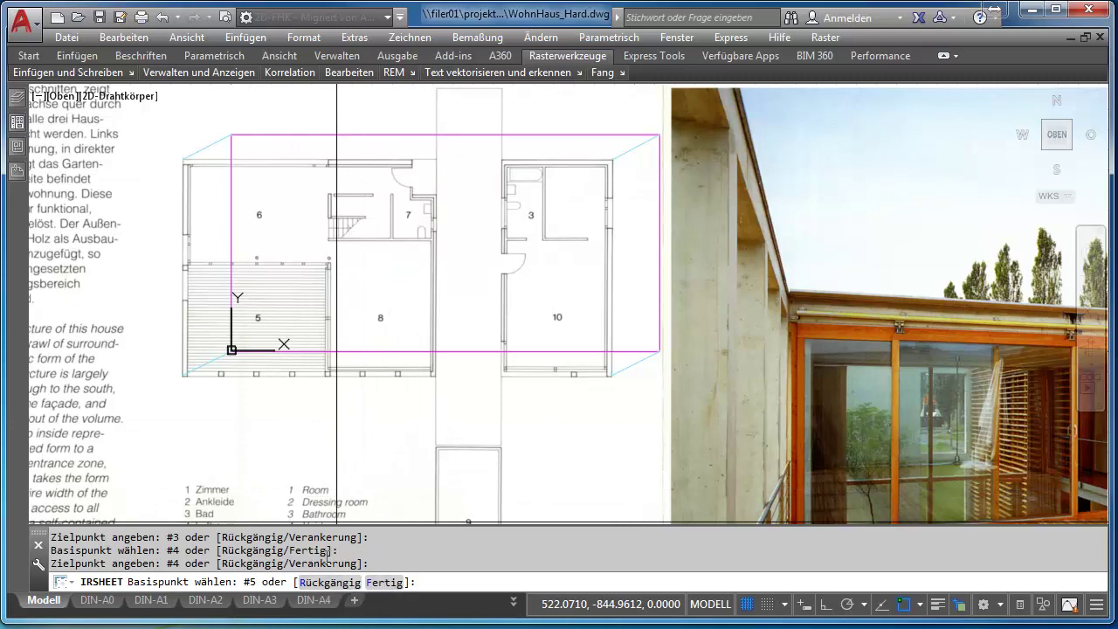
# Step: Finish the four control points and apply the transformation, accepting the 0.5558 RMS error
pyautogui.click(385, 582)
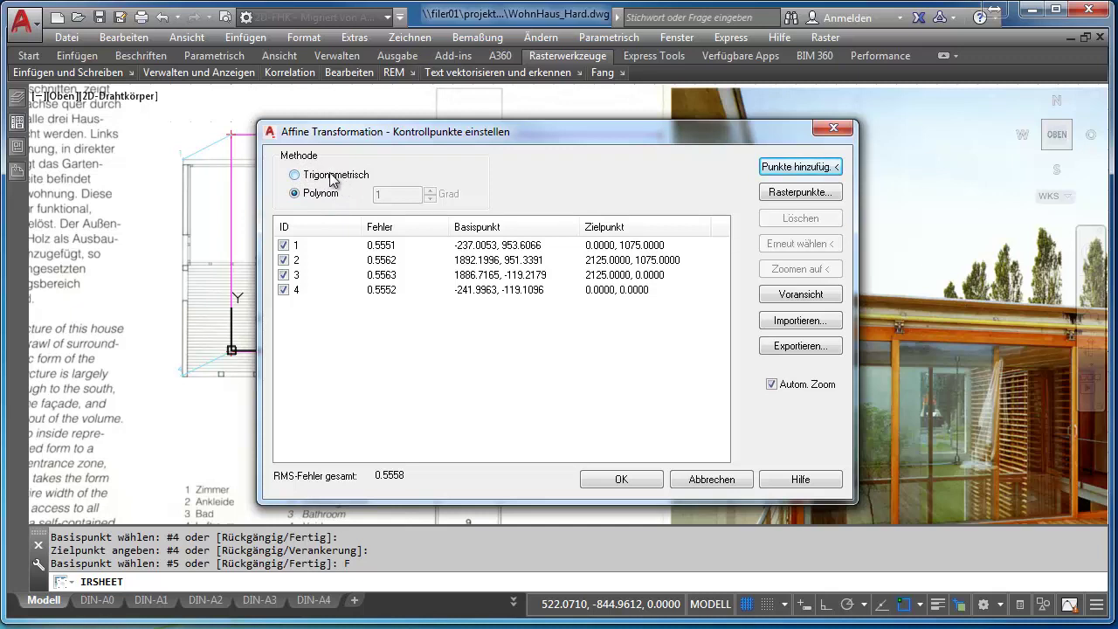
pyautogui.click(620, 479)
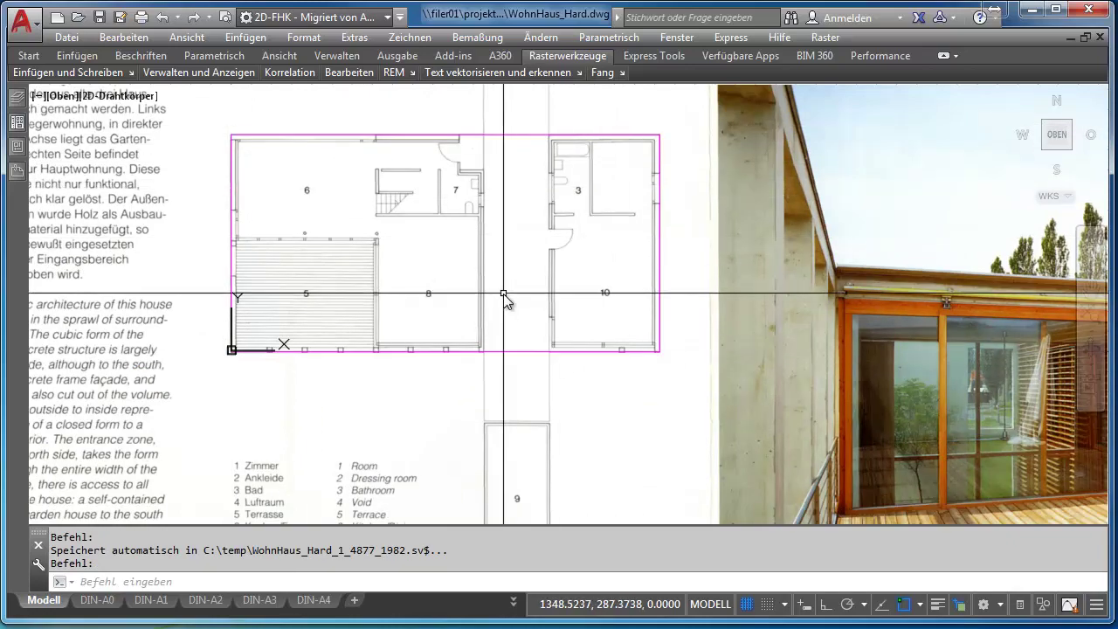
# Step: Turn snap mode on and object snap off, framing the rectified floor plan in view
pyautogui.scroll(-2, 503, 294)
pyautogui.scroll(-1, 449, 267)
pyautogui.scroll(1, 286, 160)
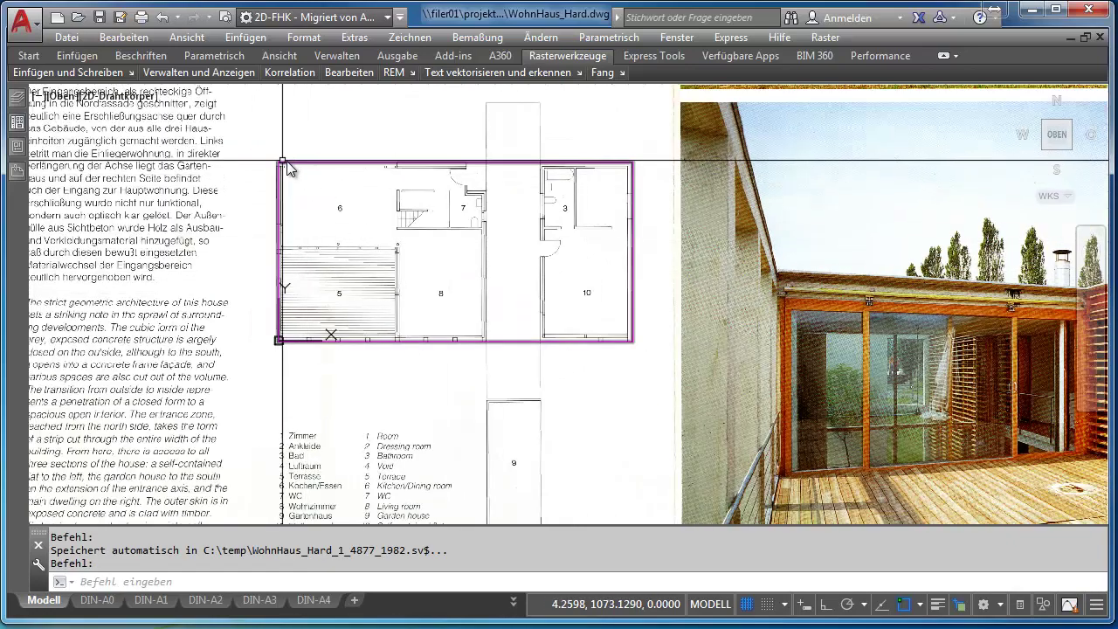
pyautogui.scroll(-1, 572, 214)
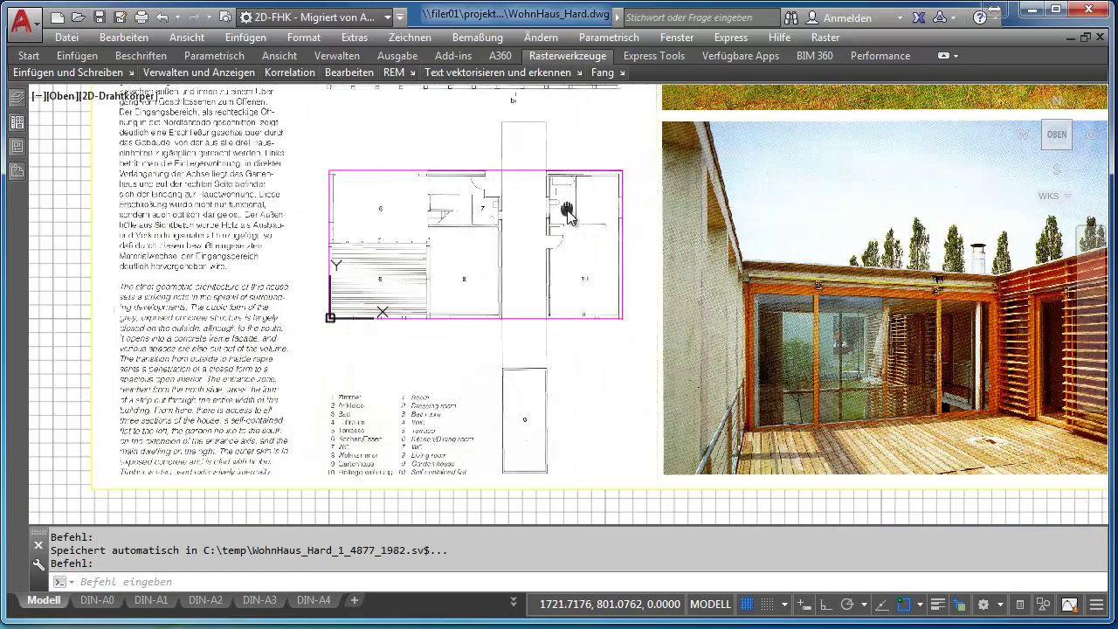
pyautogui.moveTo(567, 212); pyautogui.dragTo(606, 218, button='middle')
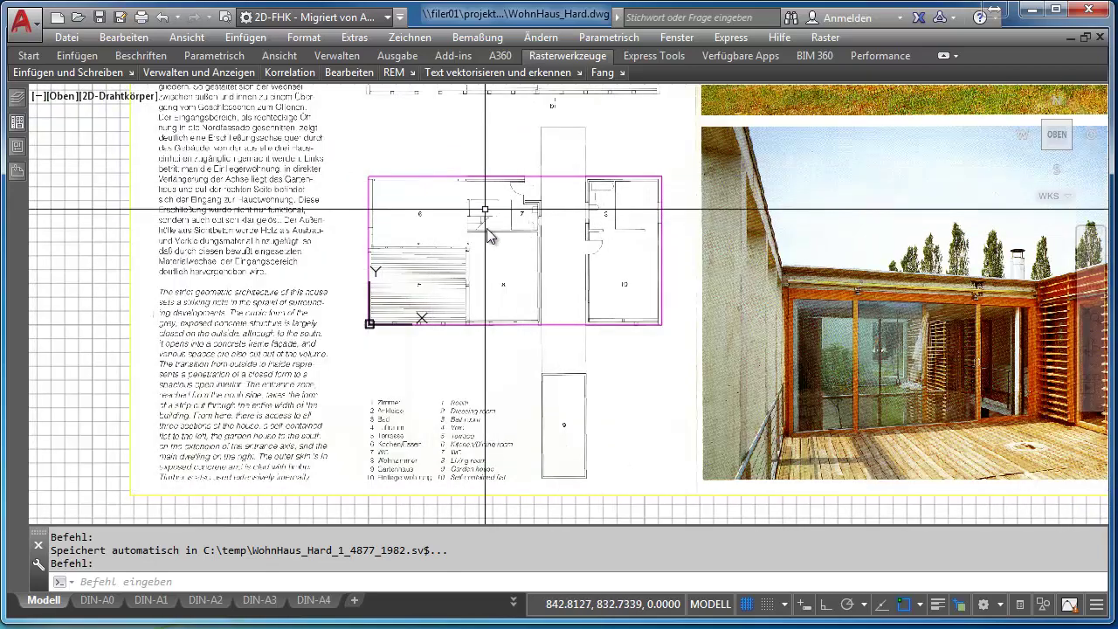
pyautogui.click(768, 605)
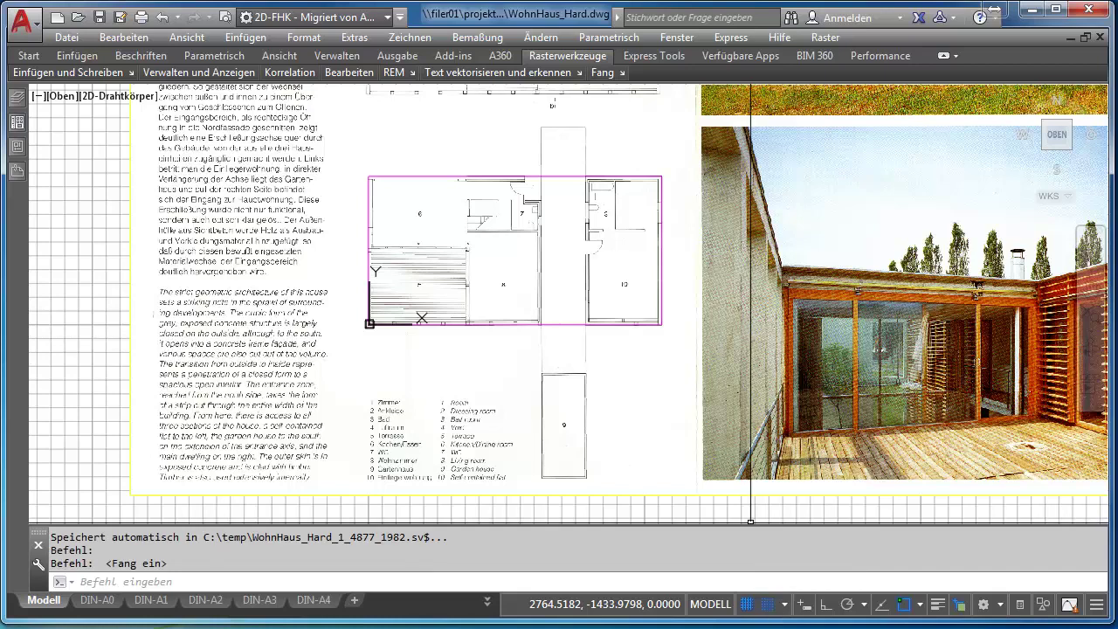
pyautogui.click(902, 604)
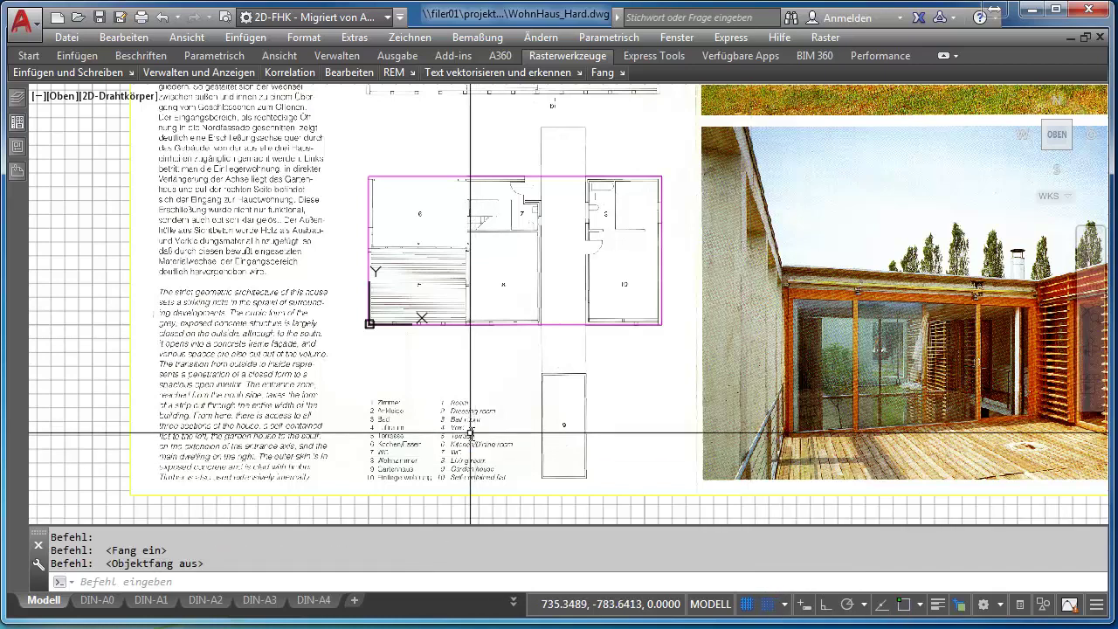
pyautogui.moveTo(466, 431); pyautogui.dragTo(465, 370, button='middle')
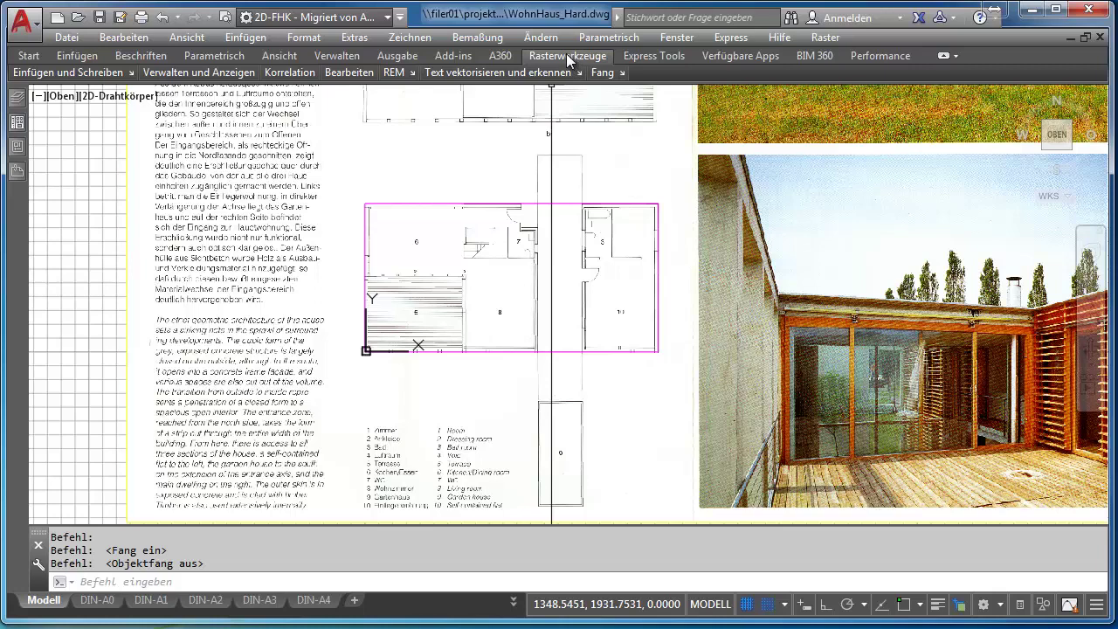
pyautogui.moveTo(348, 72)
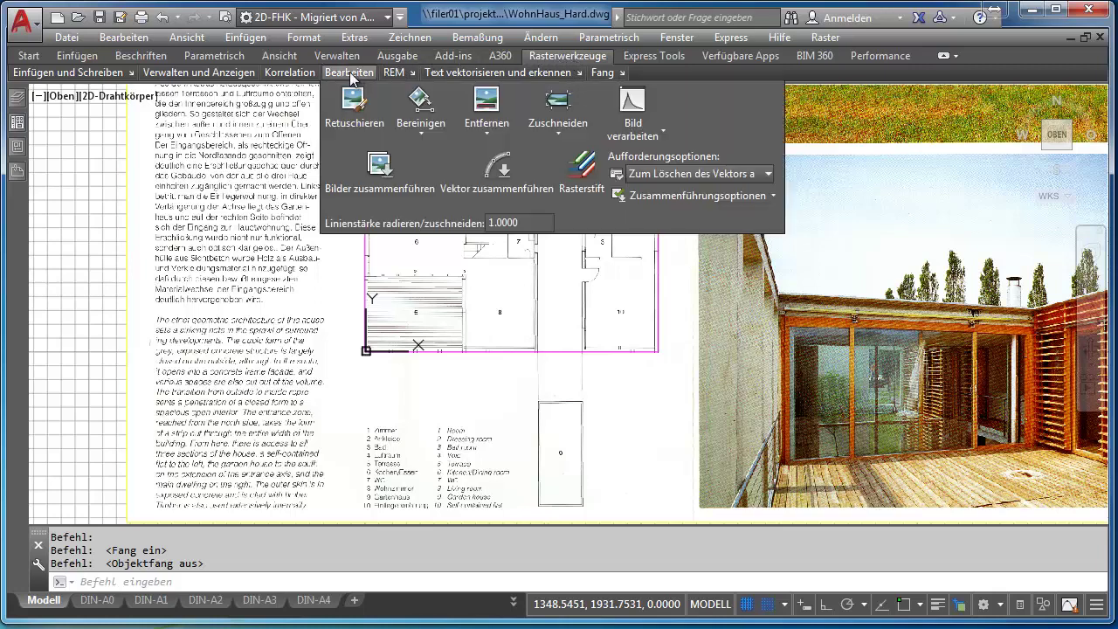
# Step: Start a polygonal crop of the scan and place the two top corners above the plan
pyautogui.click(561, 133)
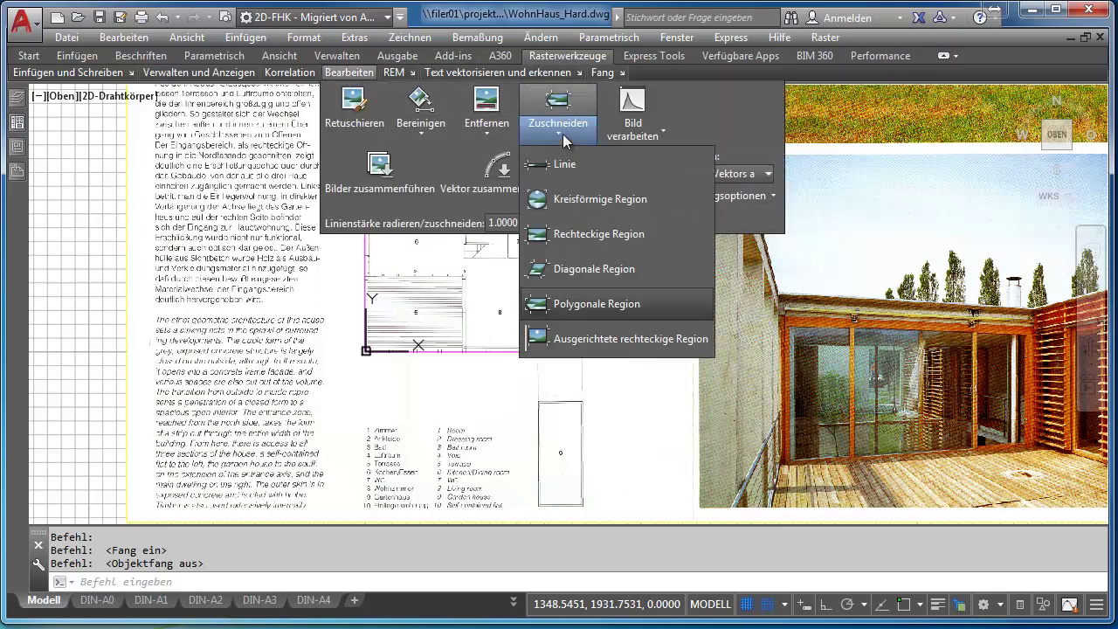
pyautogui.click(572, 304)
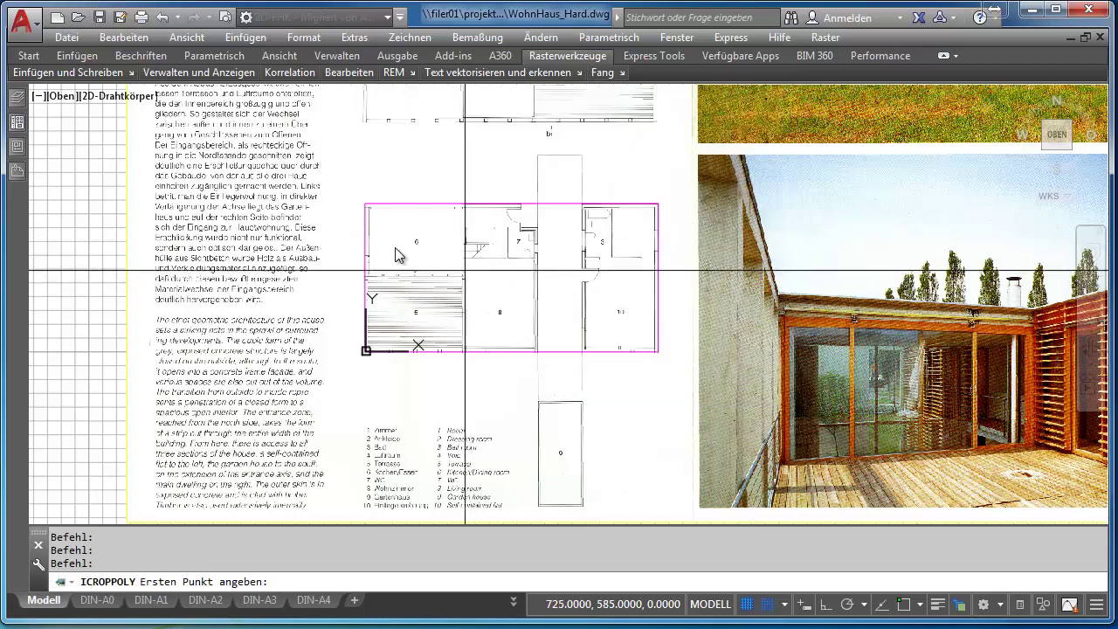
pyautogui.scroll(2, 352, 166)
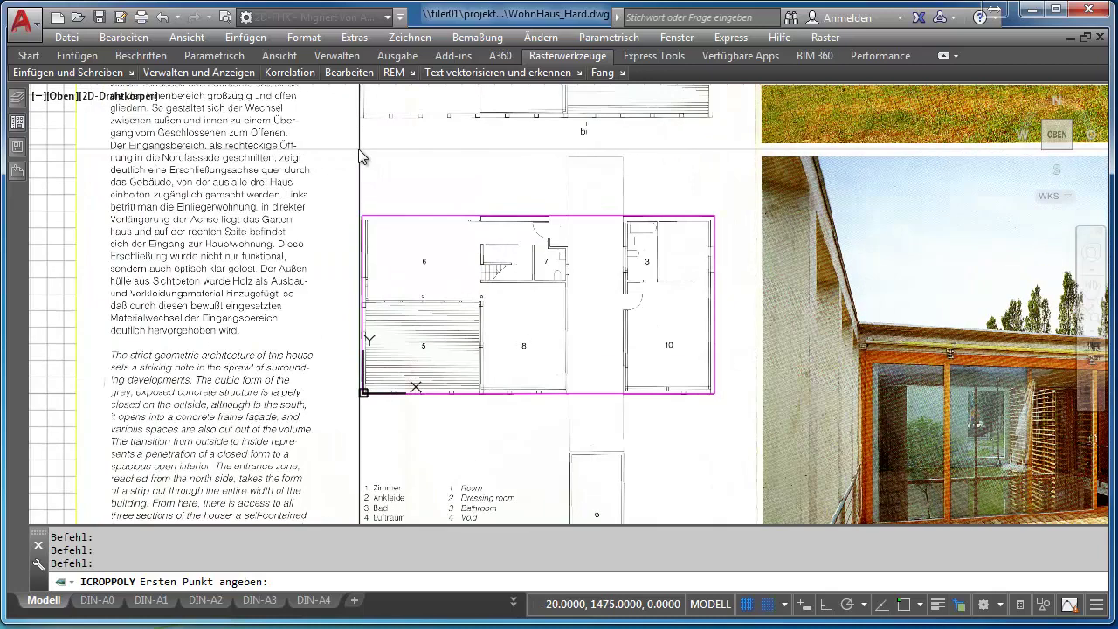
pyautogui.scroll(1, 353, 161)
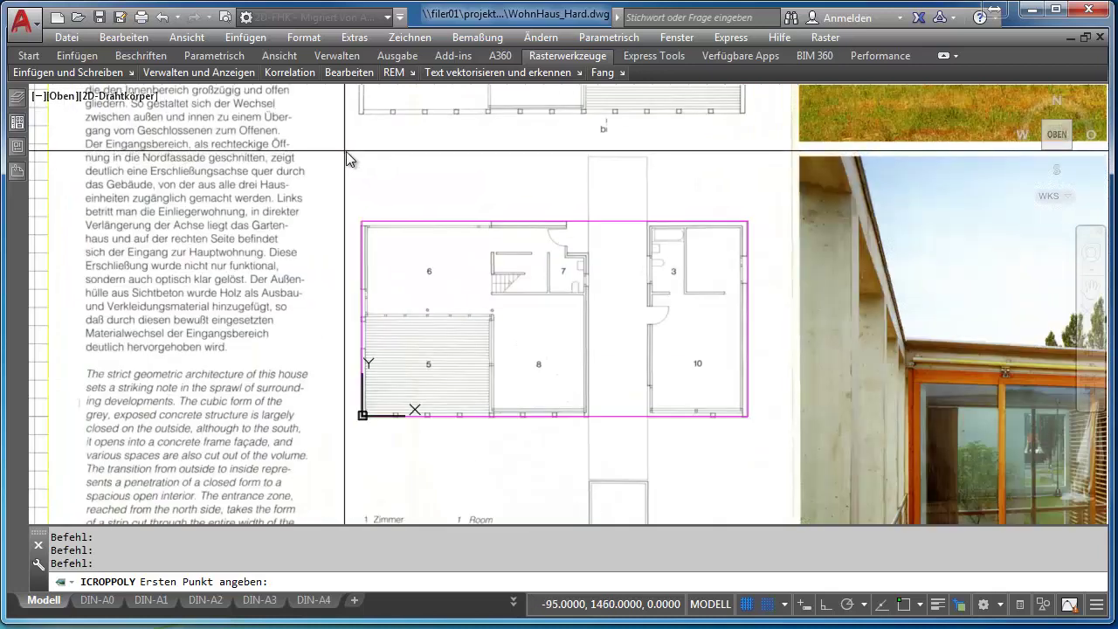
pyautogui.click(353, 151)
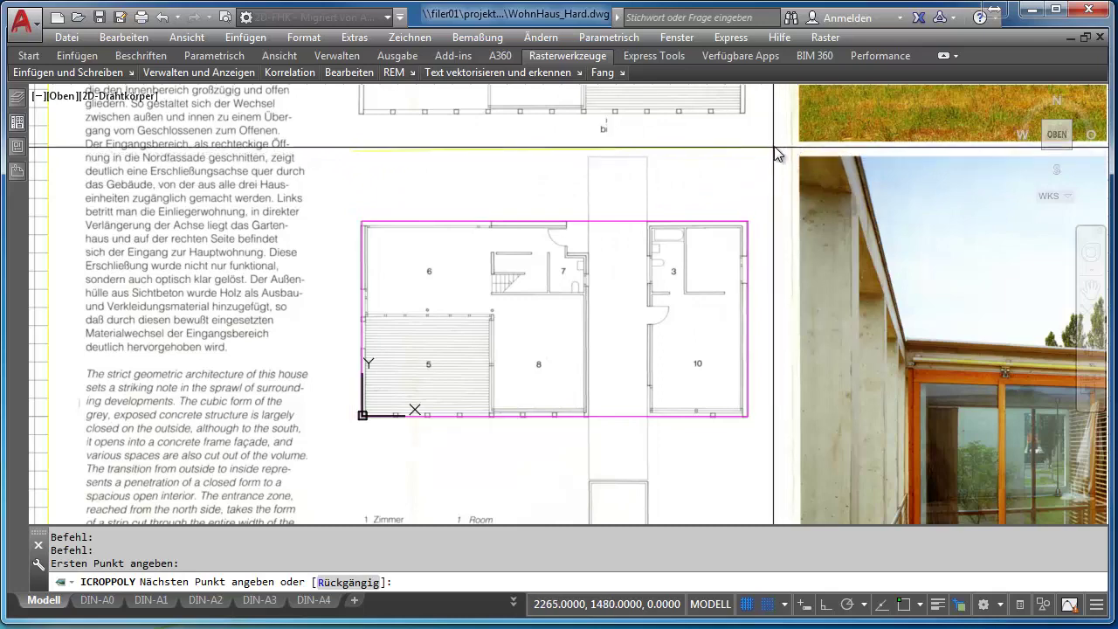
pyautogui.scroll(1, 772, 153)
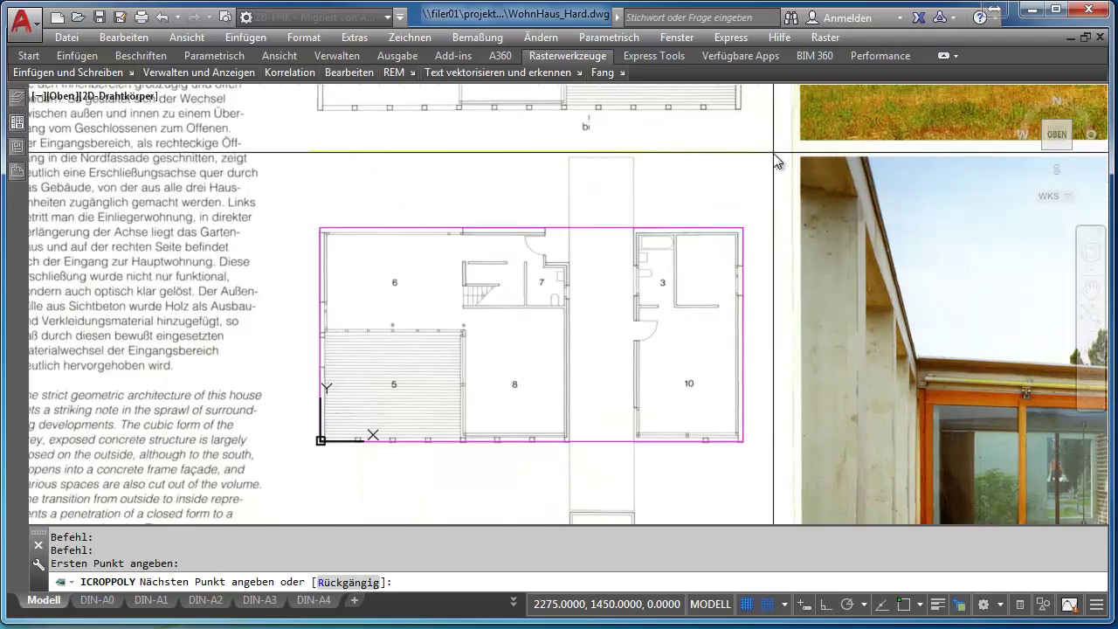
pyautogui.scroll(1, 760, 151)
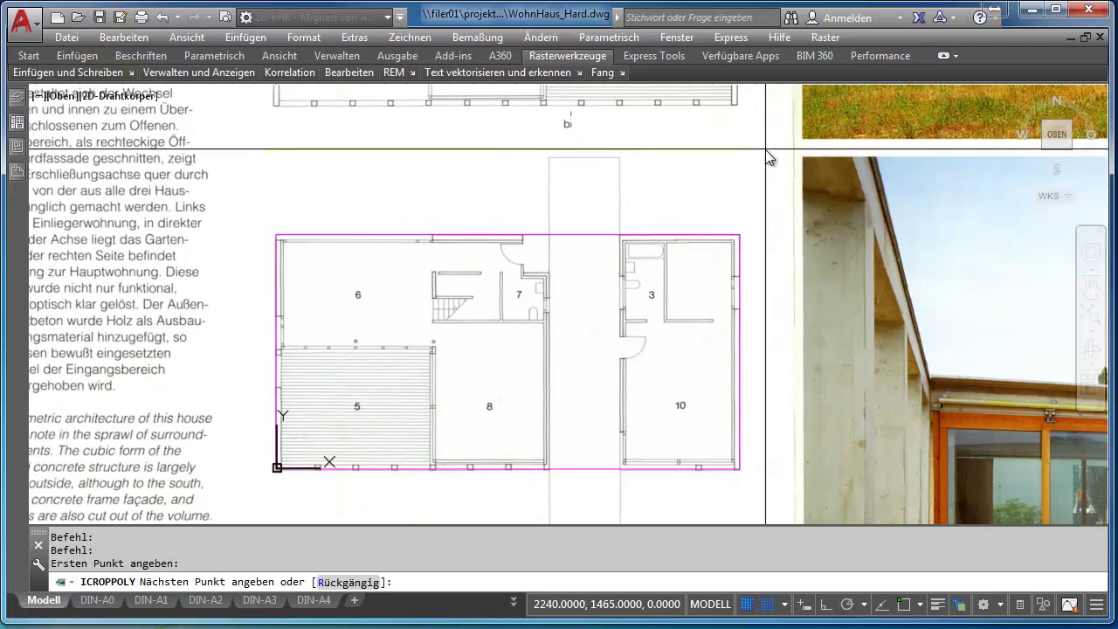
pyautogui.click(764, 152)
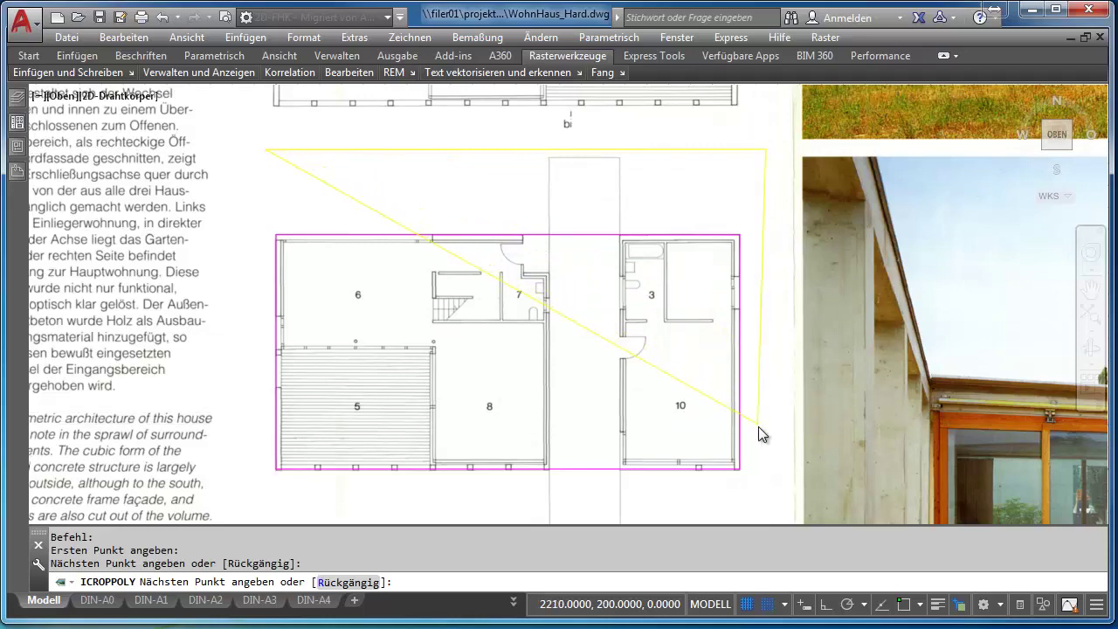
# Step: Add the right and bottom crop vertices around room 9 and close the polygon to crop
pyautogui.scroll(-1, 769, 331)
pyautogui.moveTo(762, 403); pyautogui.dragTo(751, 358, button='middle')
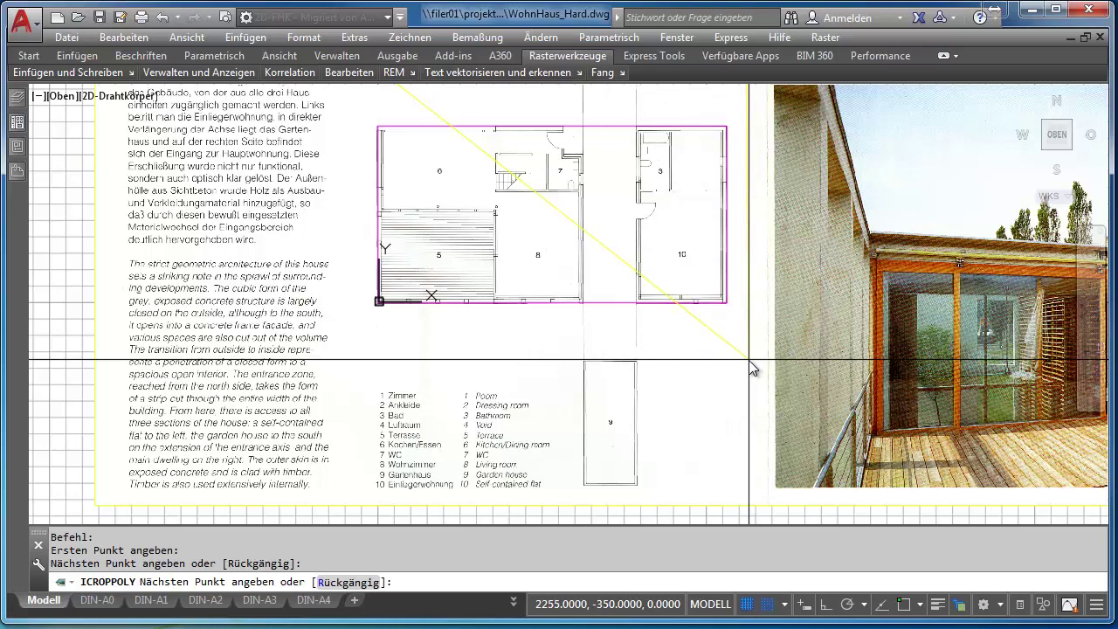
pyautogui.click(748, 359)
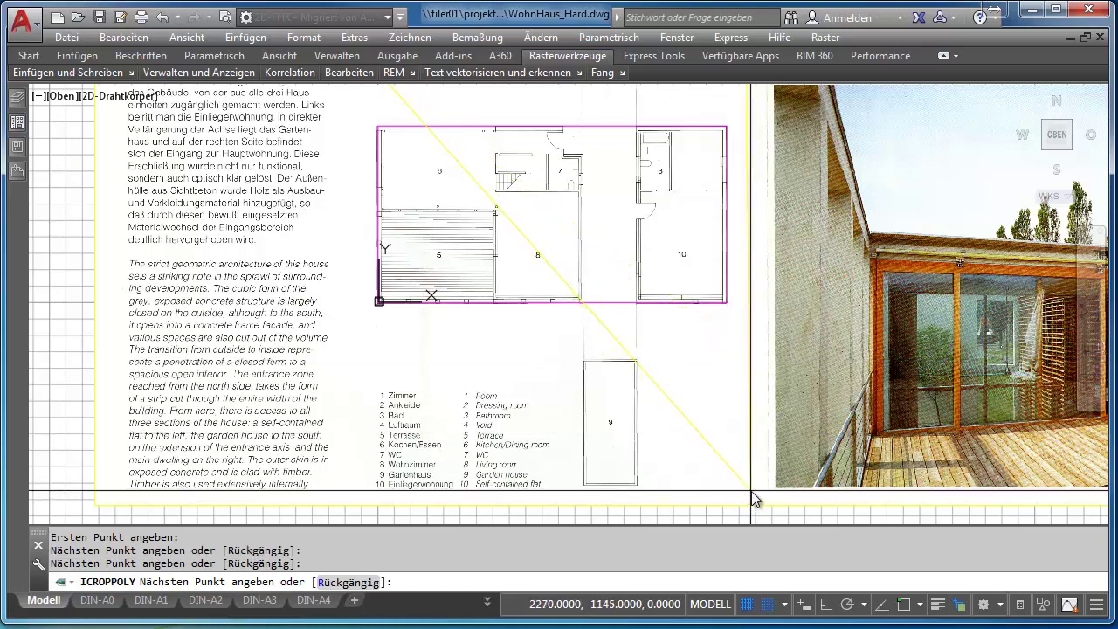
pyautogui.click(750, 489)
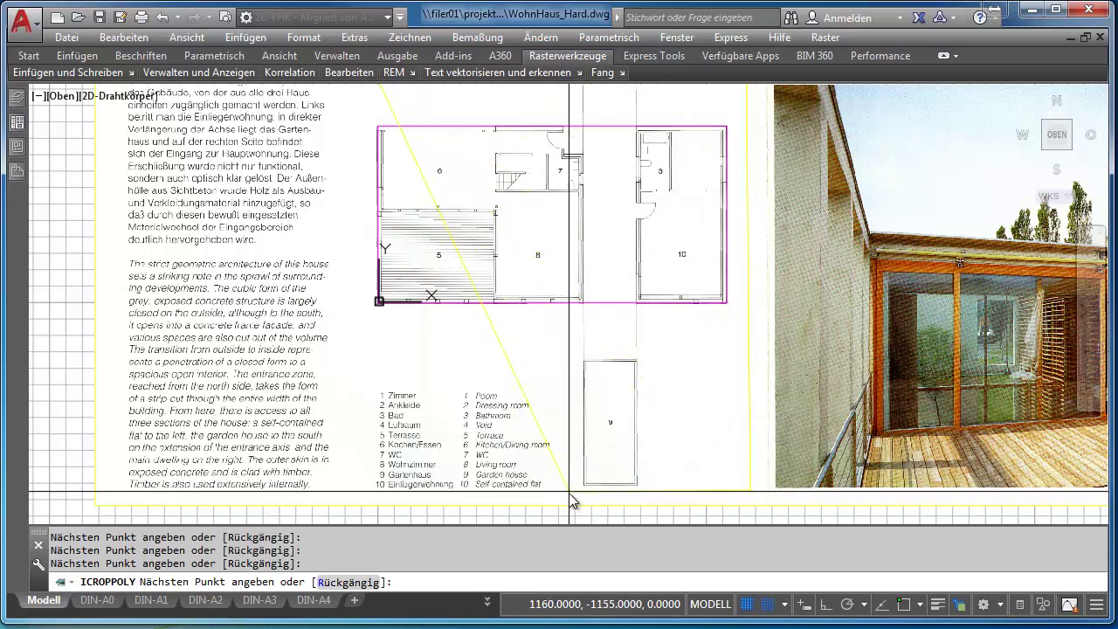
pyautogui.scroll(1, 568, 492)
pyautogui.scroll(1, 566, 494)
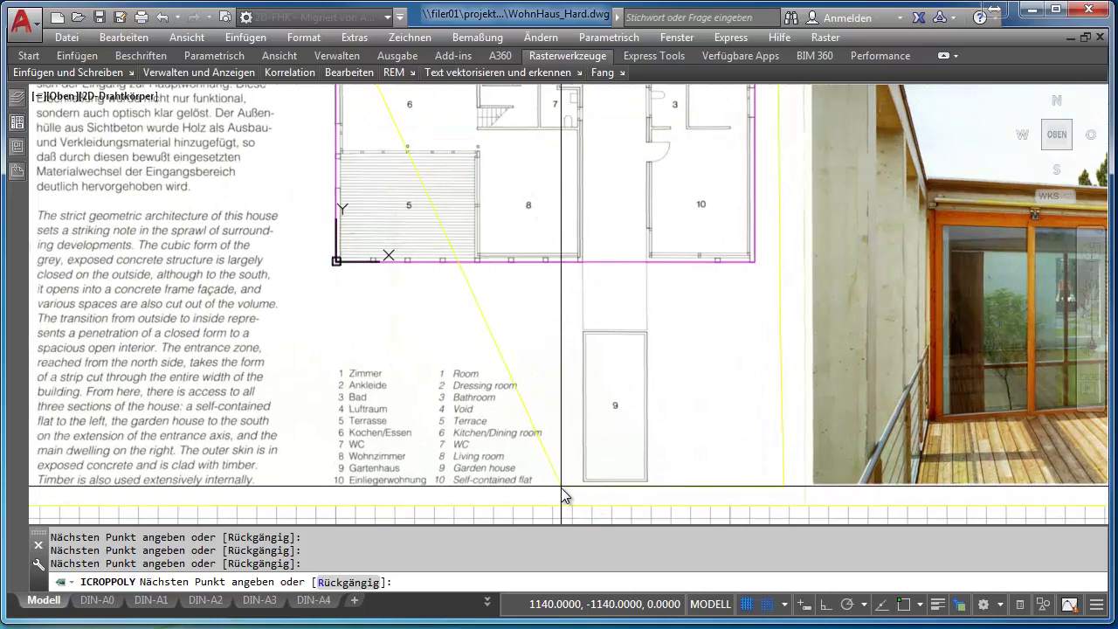
pyautogui.click(560, 486)
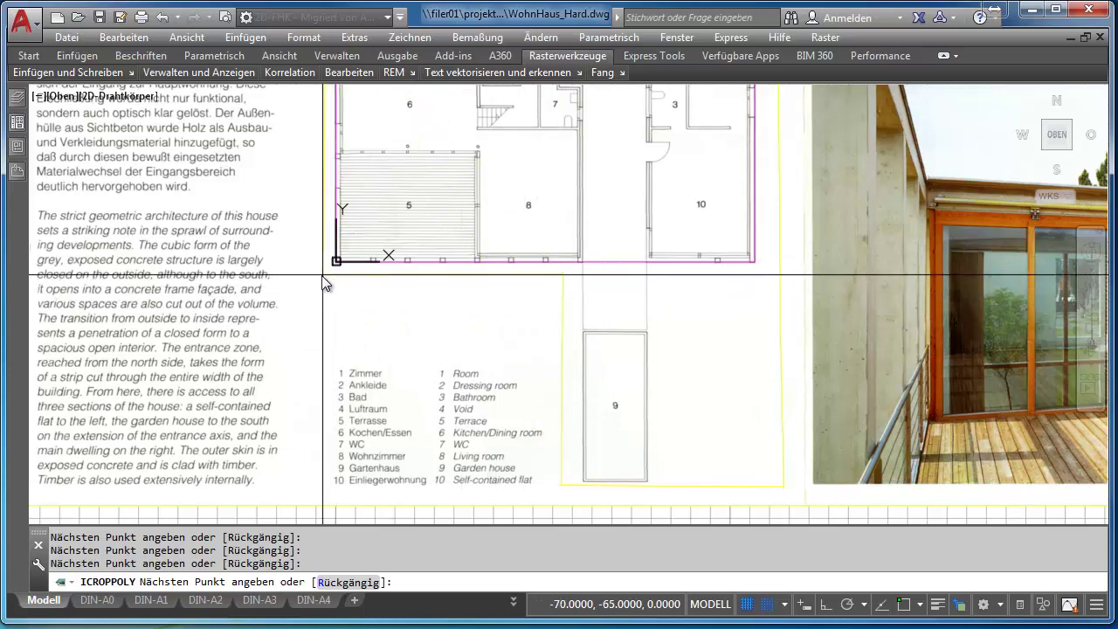
pyautogui.moveTo(323, 317); pyautogui.dragTo(321, 369, button='middle')
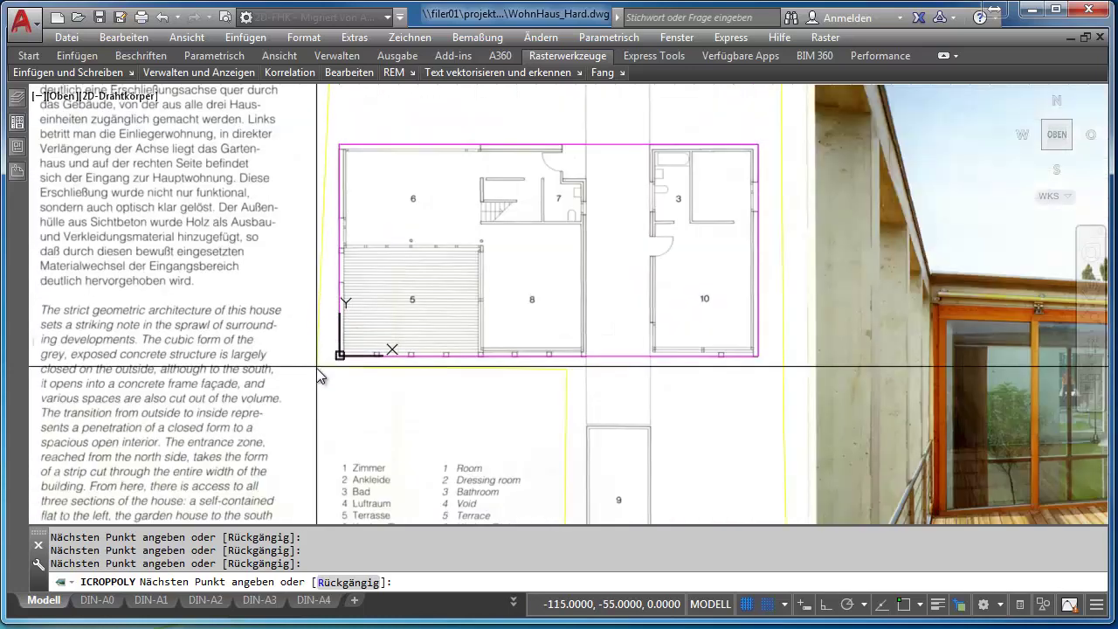
pyautogui.scroll(-1, 321, 369)
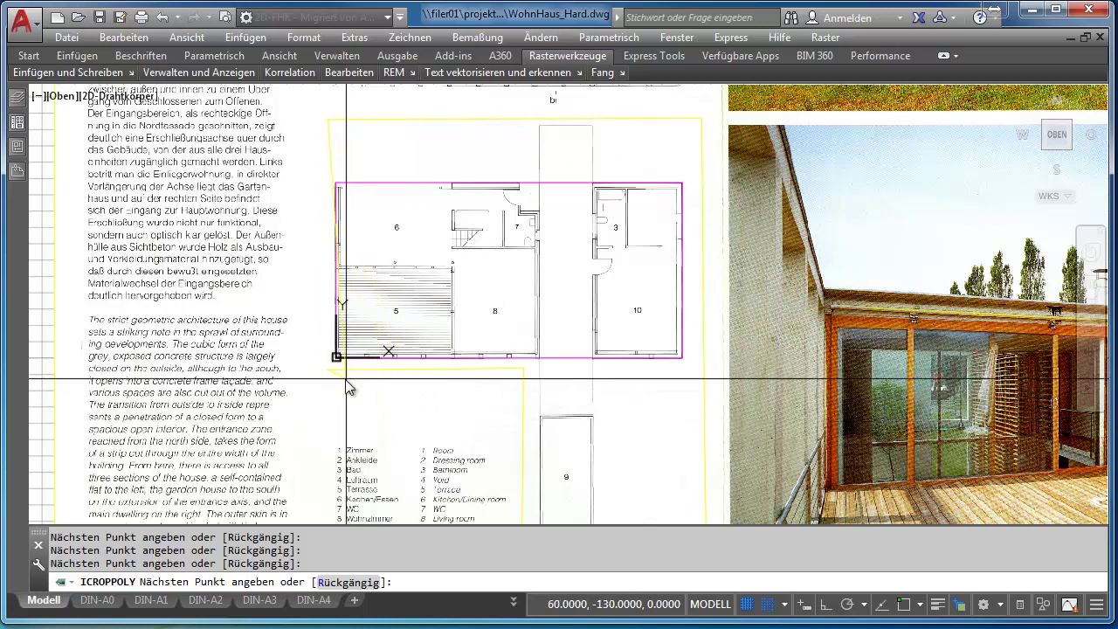
pyautogui.press('Return')
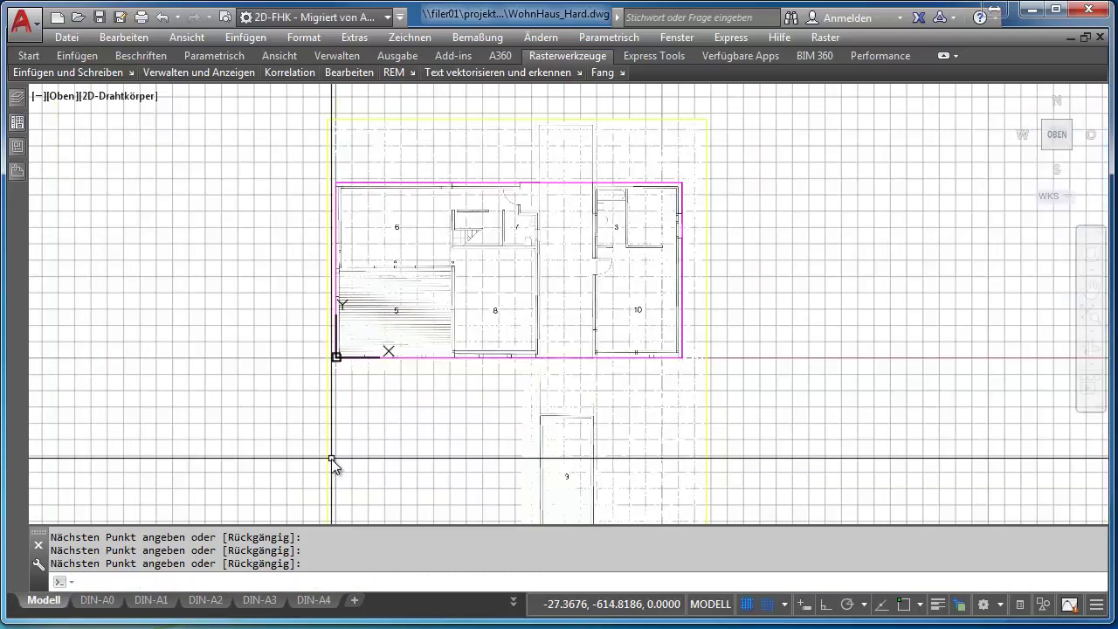
pyautogui.scroll(-1, 661, 274)
pyautogui.scroll(-1, 630, 290)
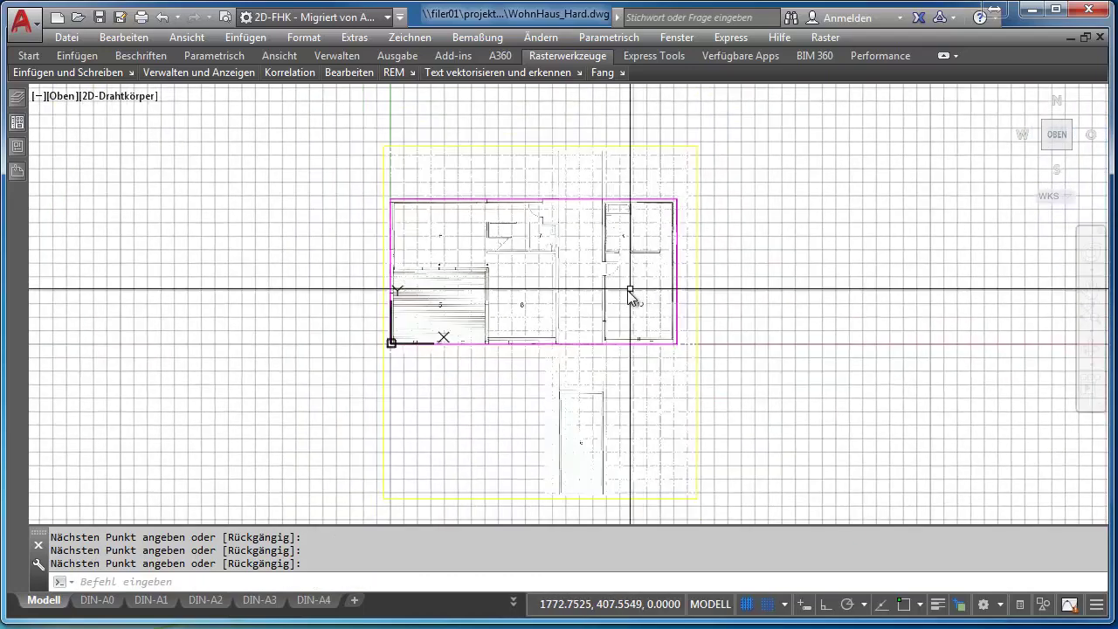
pyautogui.scroll(1, 616, 295)
pyautogui.scroll(2, 563, 299)
pyautogui.scroll(1, 559, 298)
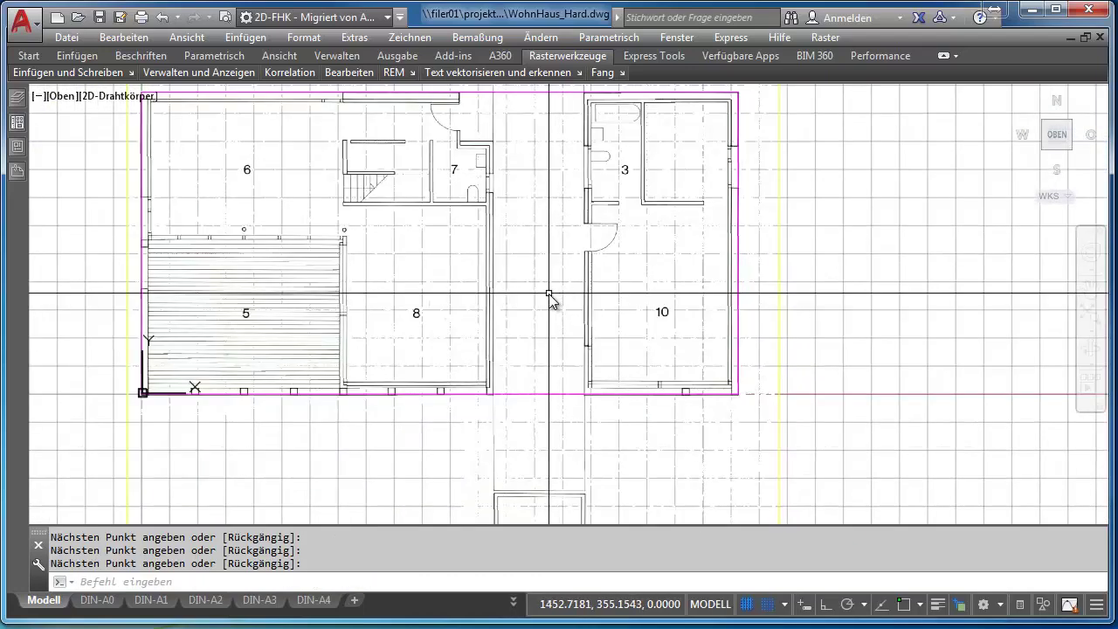
# Step: Select the cropped raster image and turn off its background transparency
pyautogui.scroll(-1, 548, 295)
pyautogui.scroll(-1, 546, 295)
pyautogui.scroll(1, 533, 436)
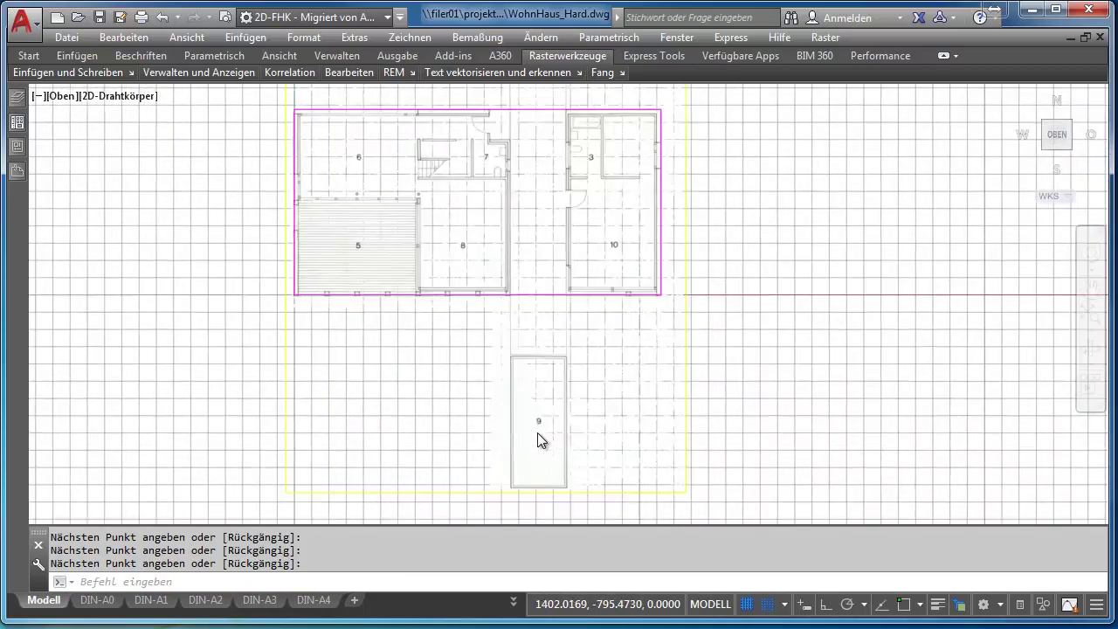
pyautogui.scroll(2, 550, 433)
pyautogui.scroll(1, 554, 431)
pyautogui.scroll(-2, 558, 432)
pyautogui.scroll(-2, 563, 428)
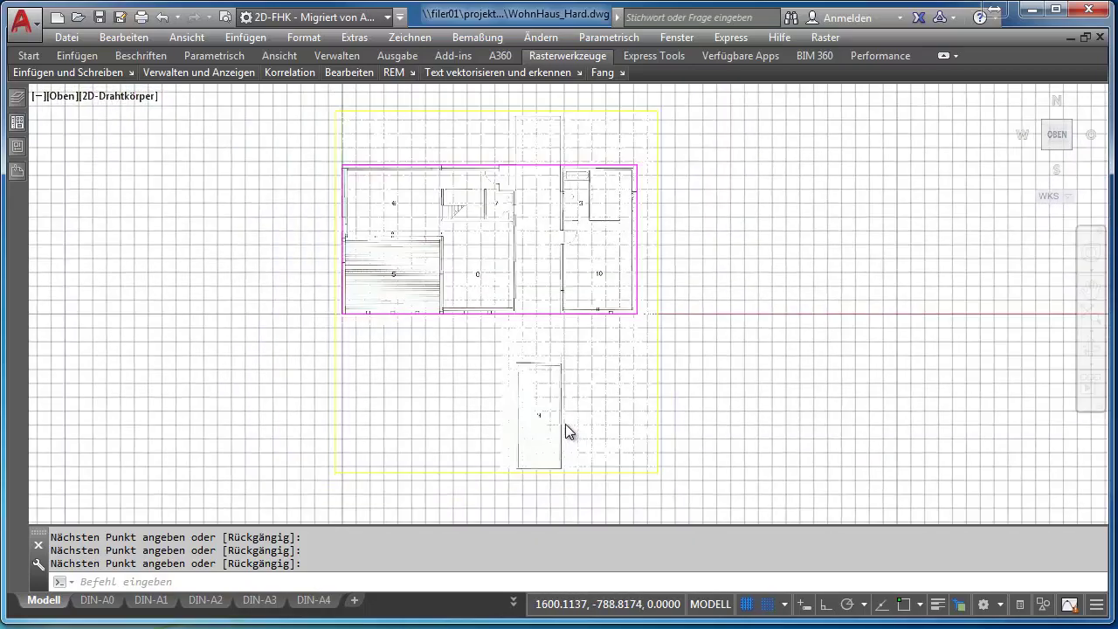
pyautogui.scroll(-1, 565, 427)
pyautogui.click(372, 190)
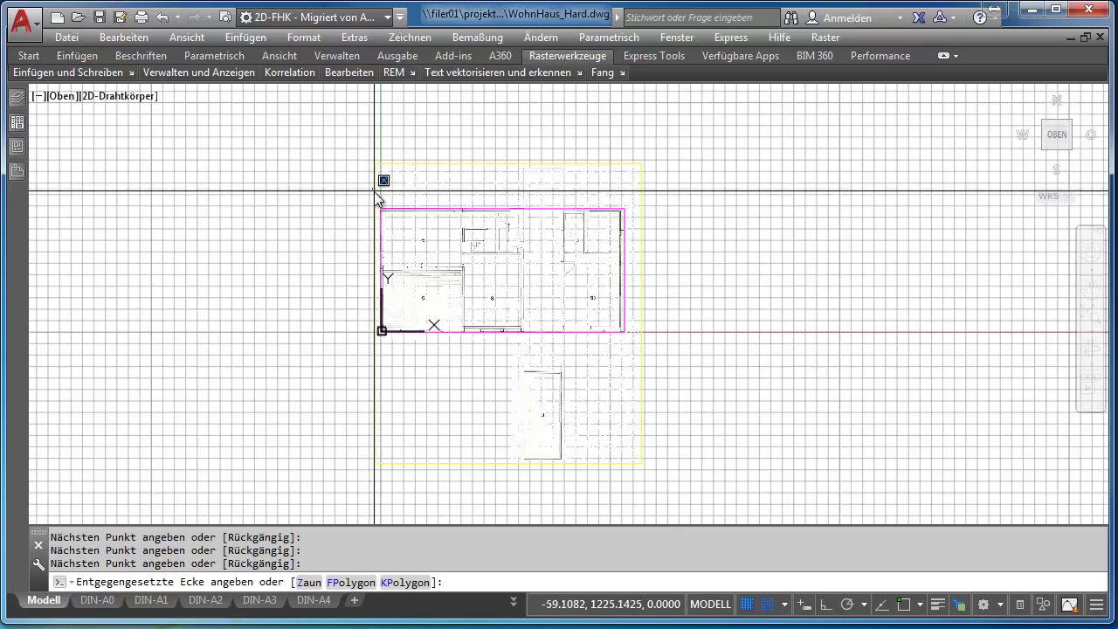
pyautogui.click(372, 185)
pyautogui.click(374, 186)
pyautogui.click(376, 187)
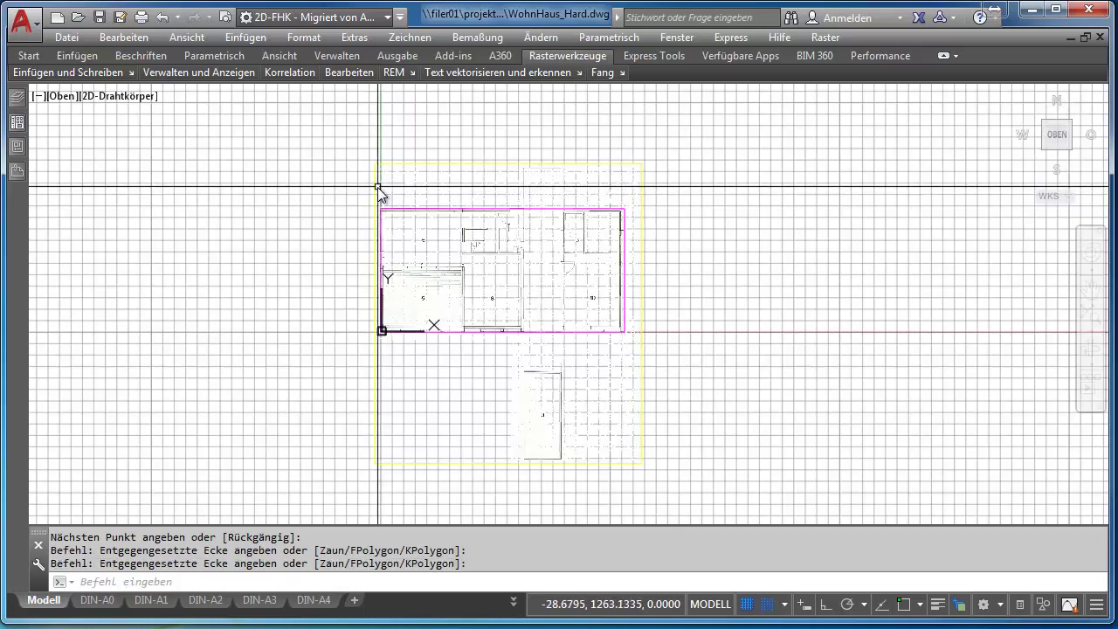
pyautogui.click(376, 187)
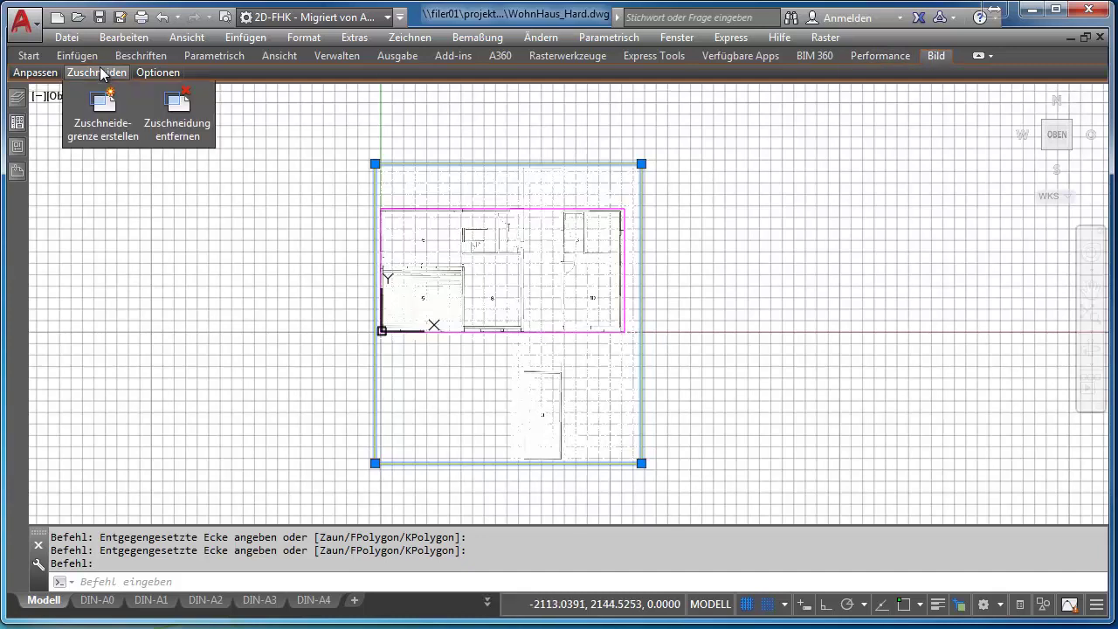
pyautogui.moveTo(157, 72)
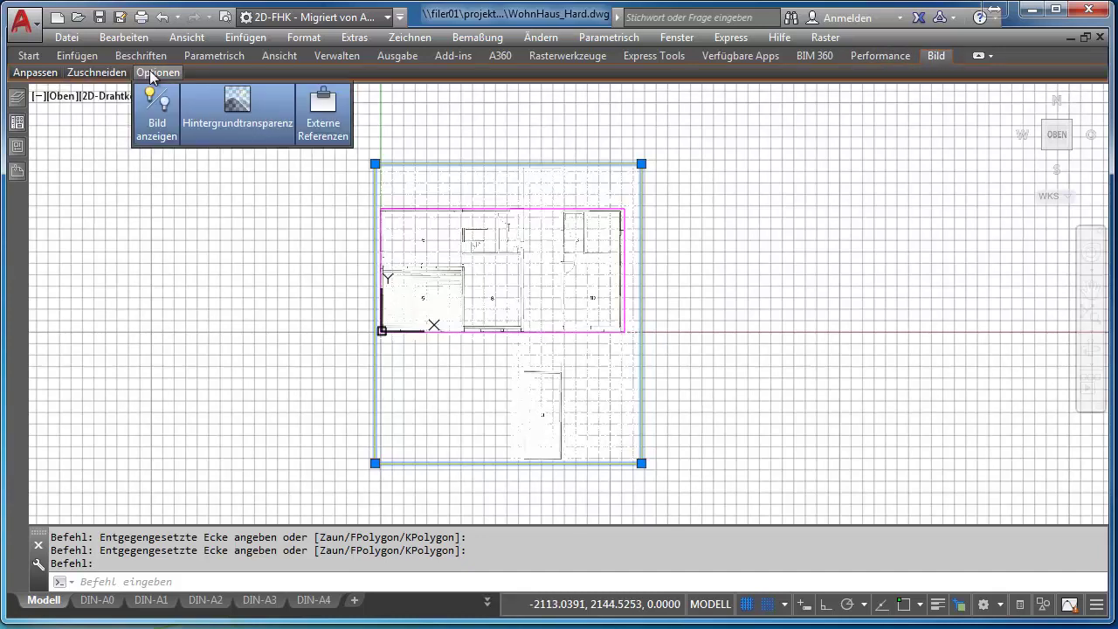
pyautogui.click(225, 105)
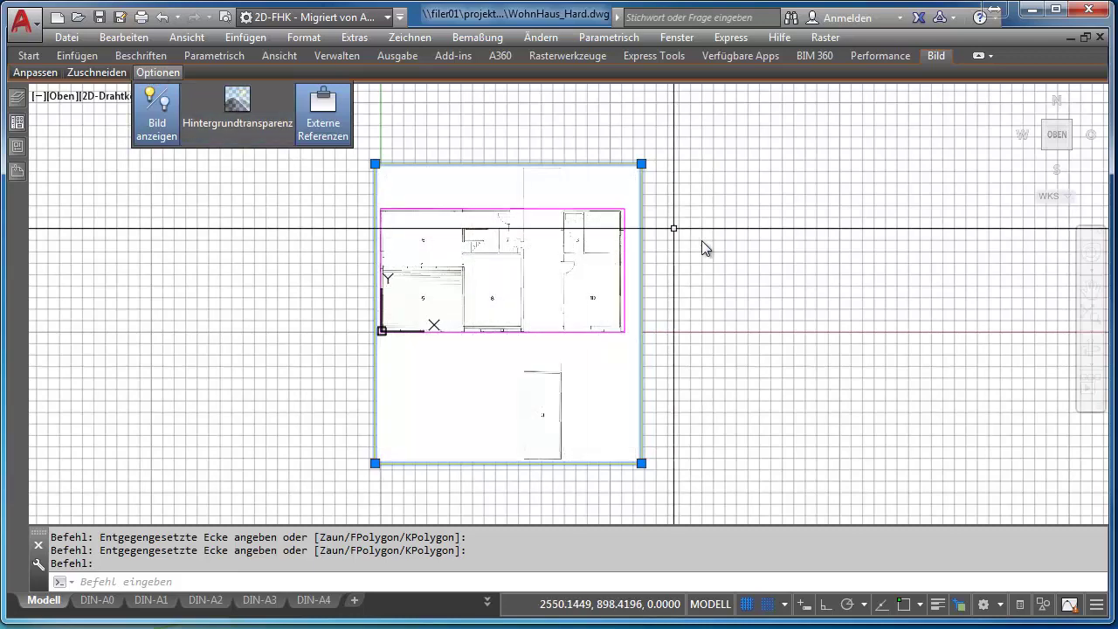
# Step: Reselect the image and toggle background transparency on and back off in the image options
pyautogui.click(774, 250)
pyautogui.scroll(1, 559, 284)
pyautogui.scroll(1, 693, 273)
pyautogui.scroll(1, 693, 272)
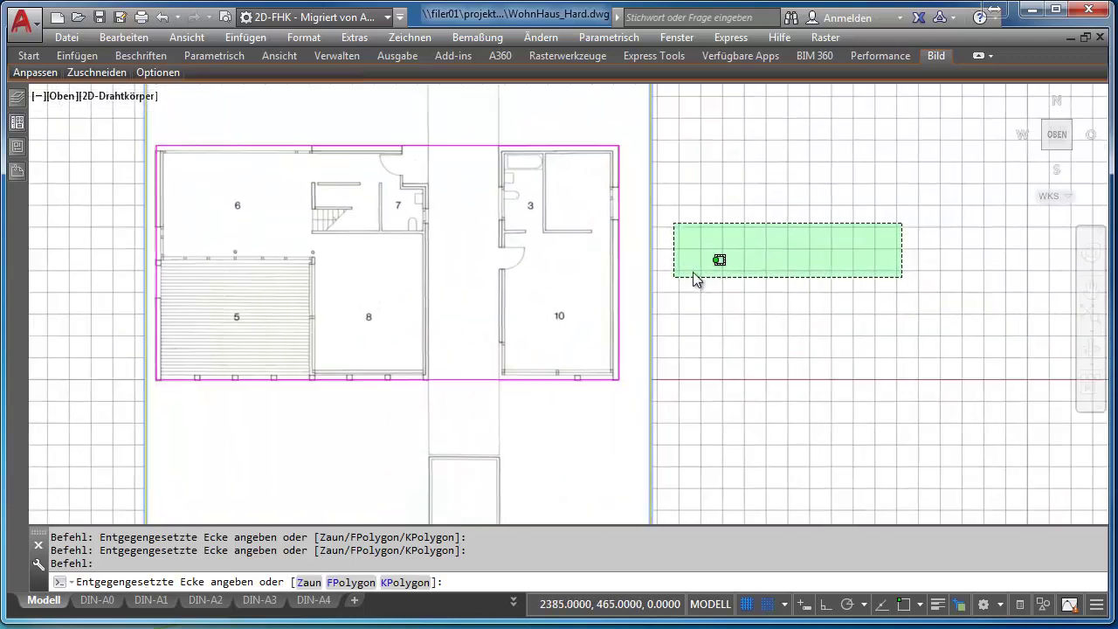
pyautogui.scroll(1, 690, 273)
pyautogui.press('Escape')
pyautogui.scroll(-2, 678, 265)
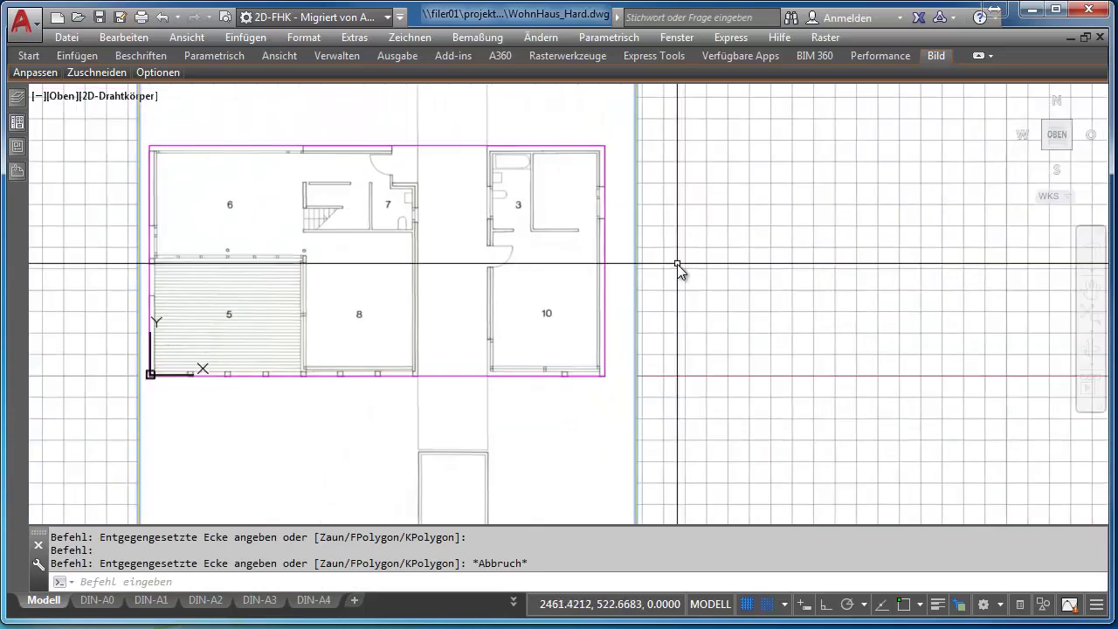
pyautogui.scroll(-1, 678, 266)
pyautogui.click(436, 299)
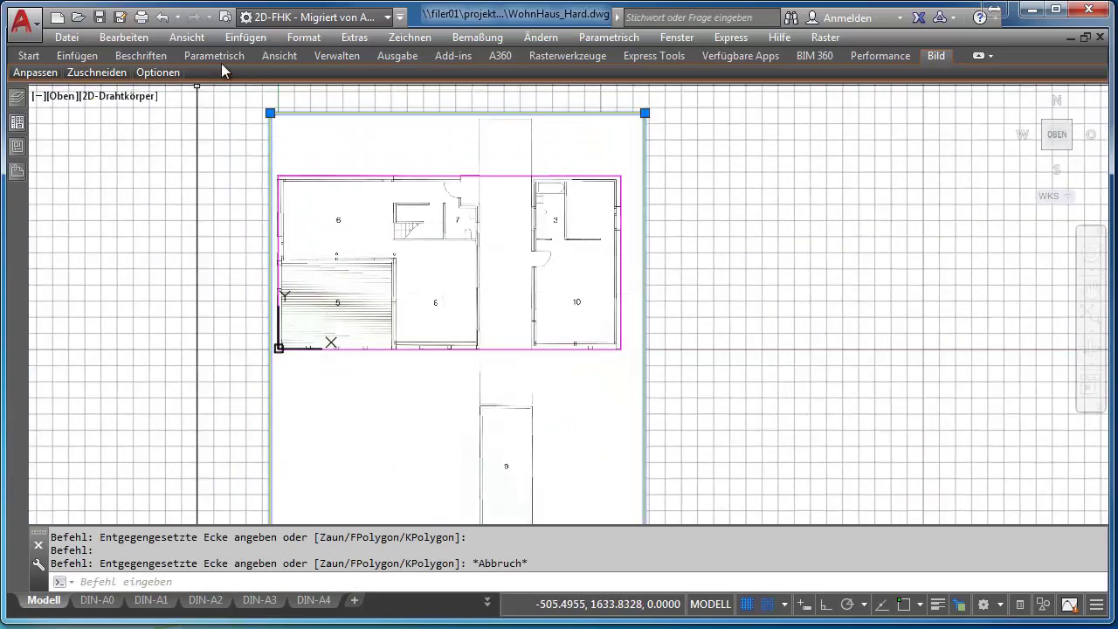
pyautogui.click(157, 72)
pyautogui.click(225, 104)
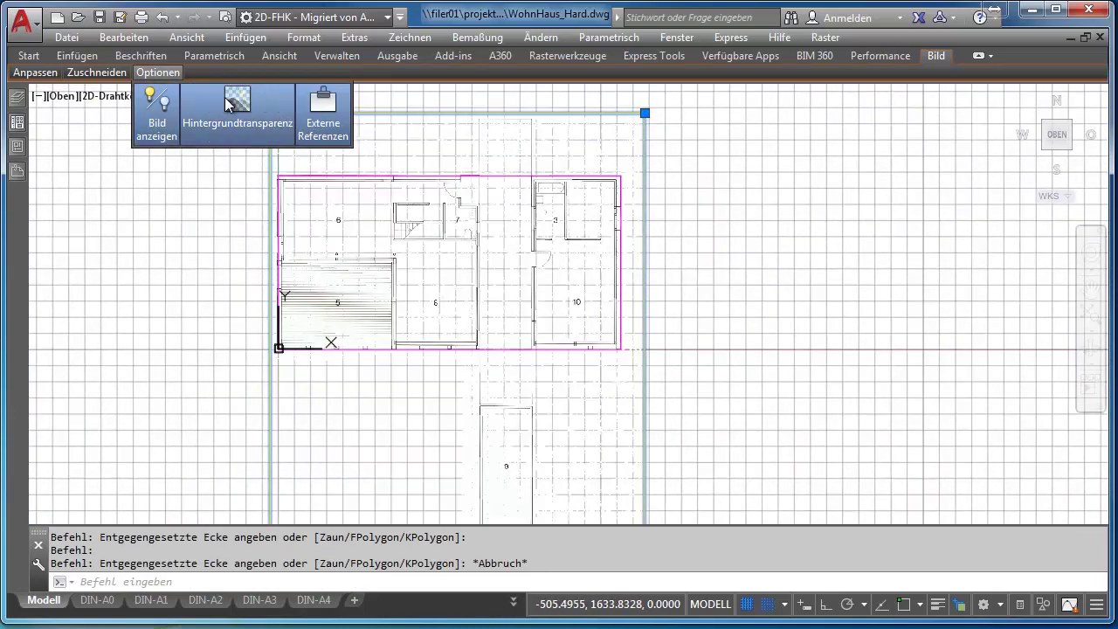
pyautogui.click(219, 107)
# Step: Review the image's Transparente Farbe and Hintergrund-Transparenz properties, then zoom back to the cropped scan
pyautogui.click(323, 114)
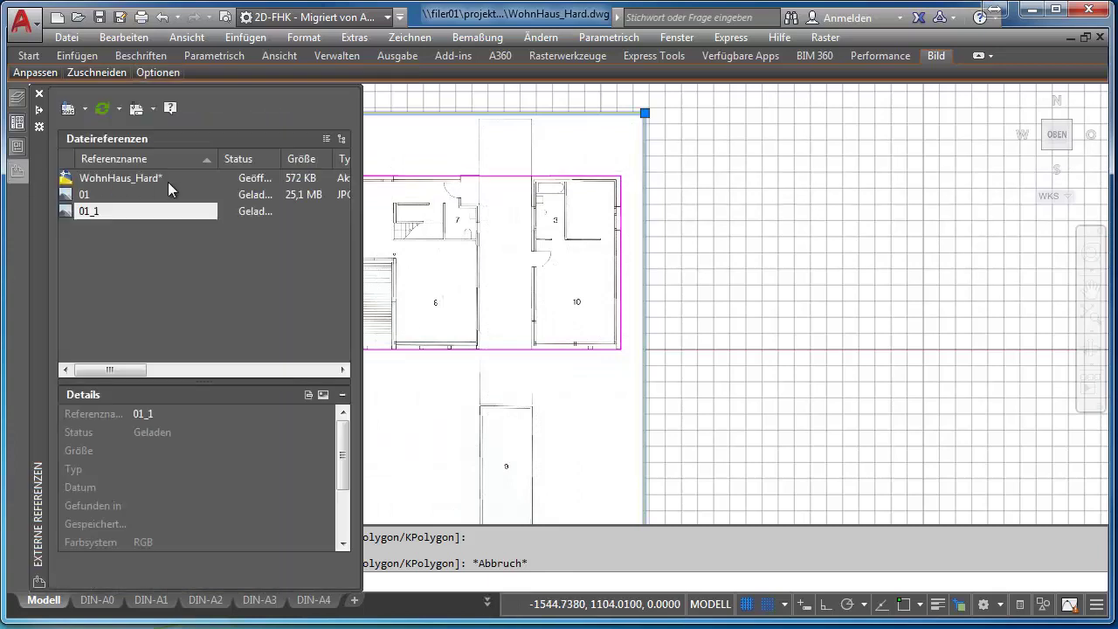
pyautogui.click(19, 150)
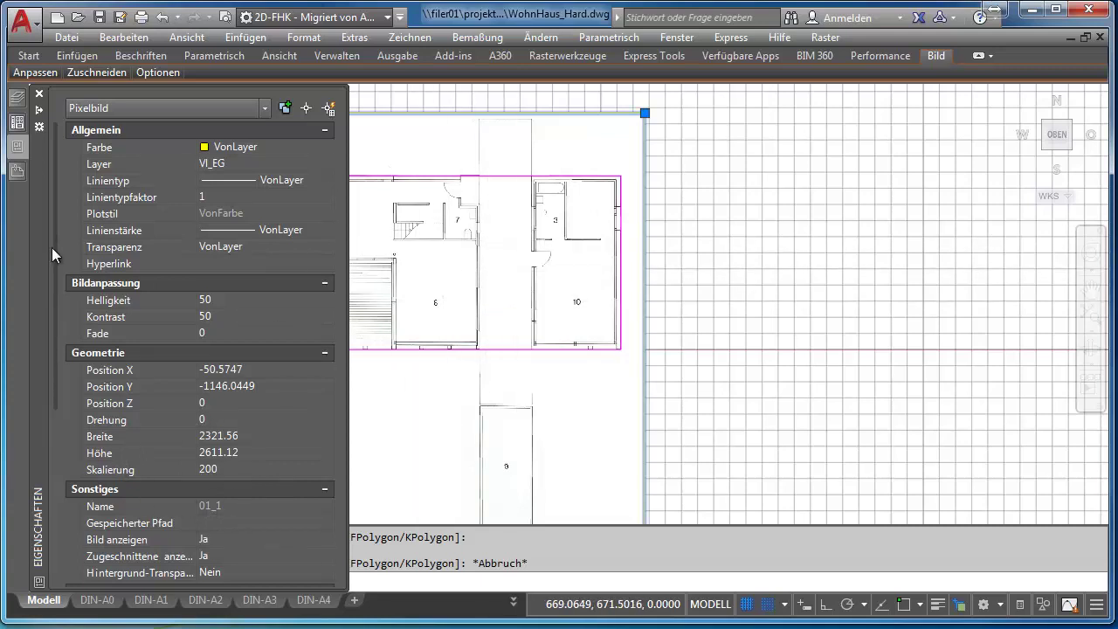
pyautogui.scroll(-4, 50, 274)
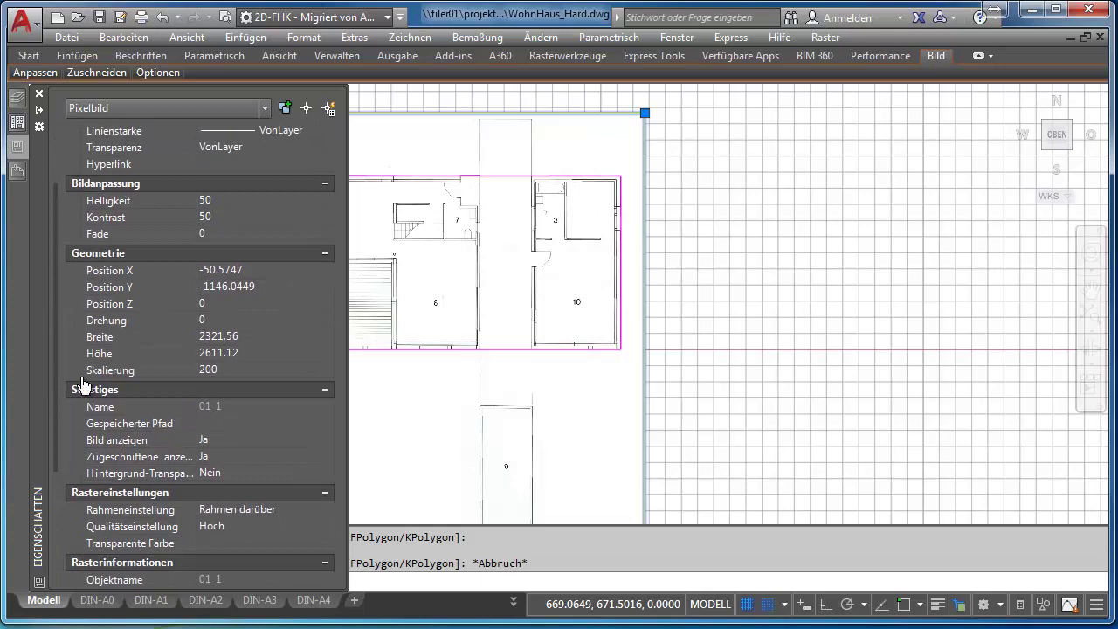
pyautogui.click(245, 543)
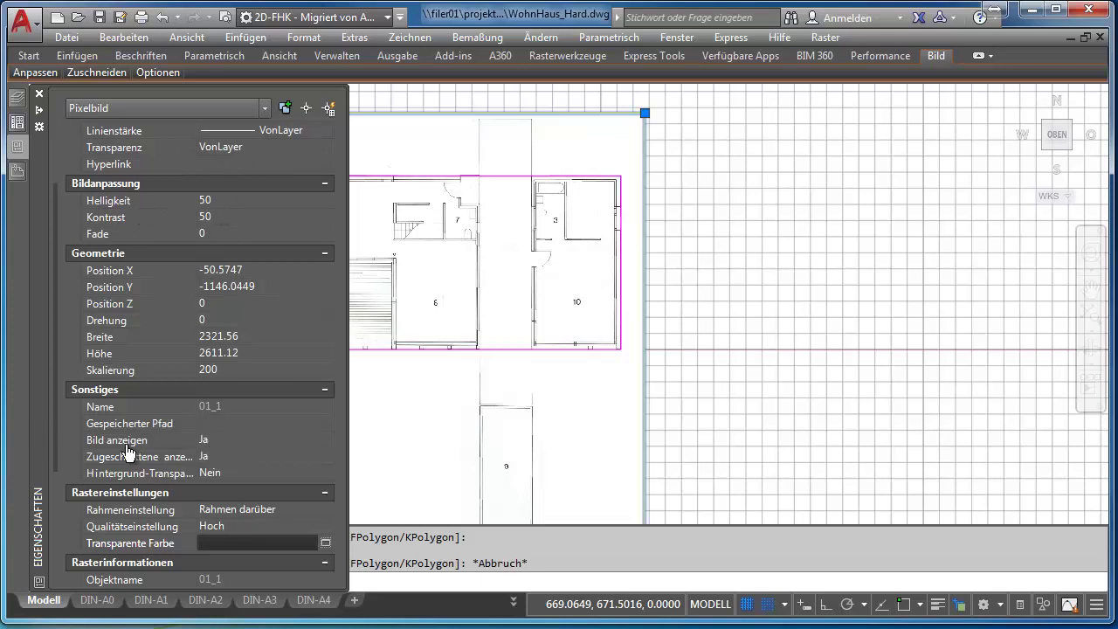
pyautogui.click(249, 474)
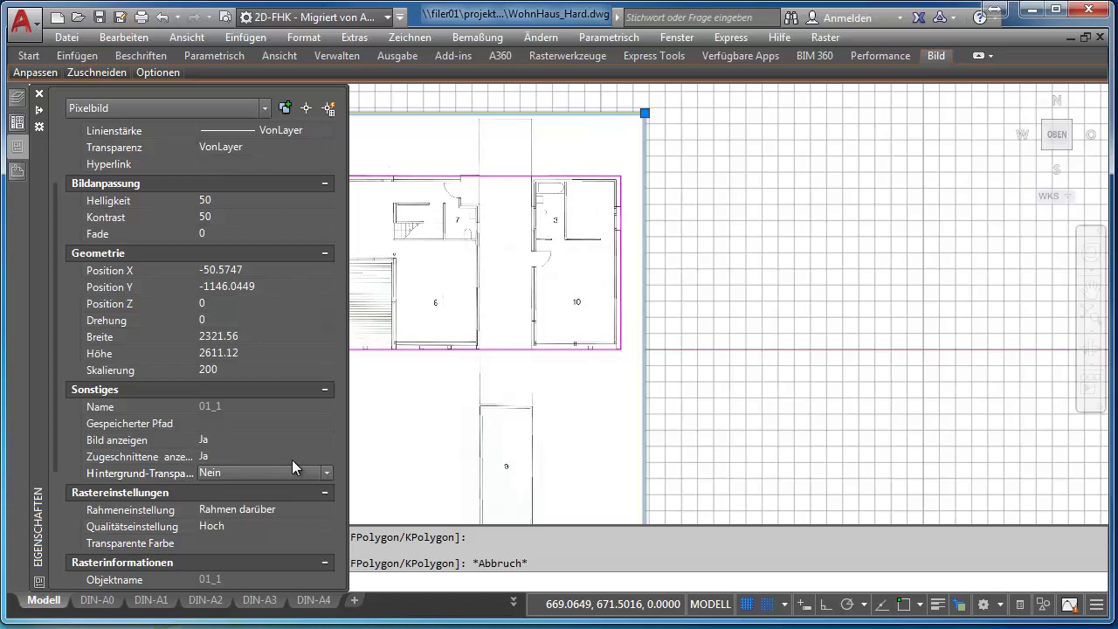
pyautogui.scroll(1, 408, 418)
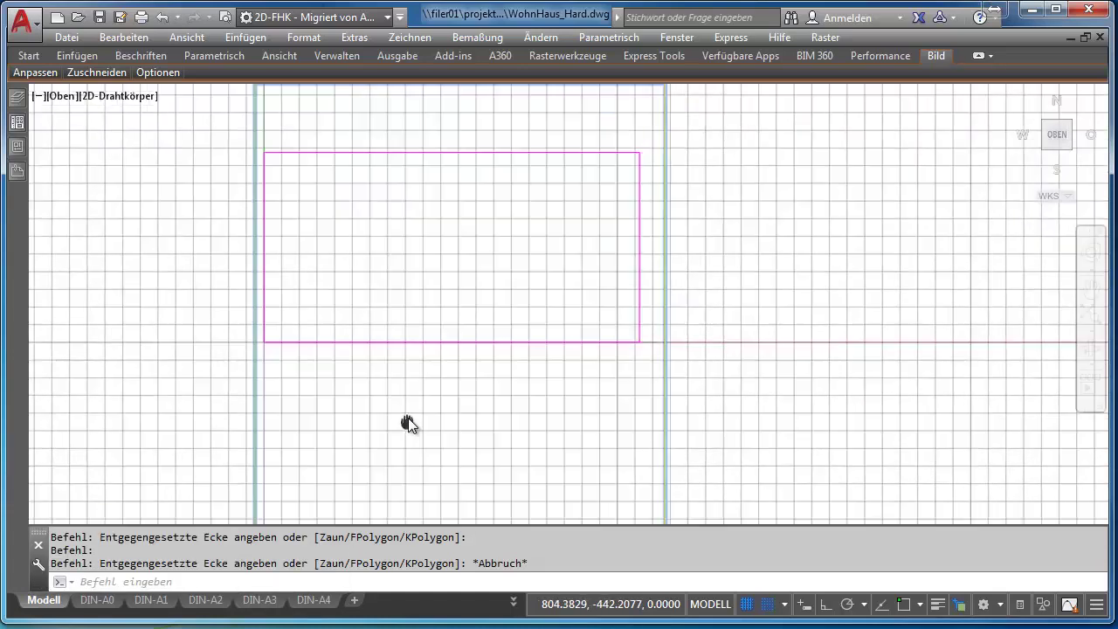
pyautogui.moveTo(408, 417)
pyautogui.mouseDown(button='middle')
pyautogui.moveTo(420, 342)
pyautogui.moveTo(408, 417)
pyautogui.mouseUp(button='middle')
pyautogui.scroll(-2, 419, 379)
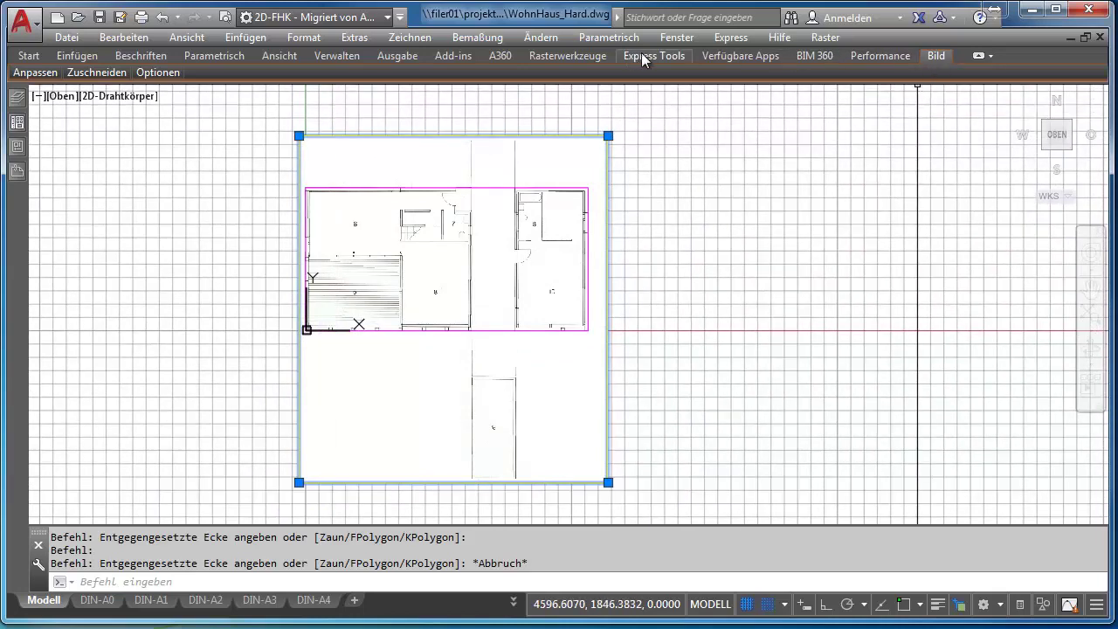
# Step: Start saving the raster image to a new file and browse to the opt folder
pyautogui.click(563, 55)
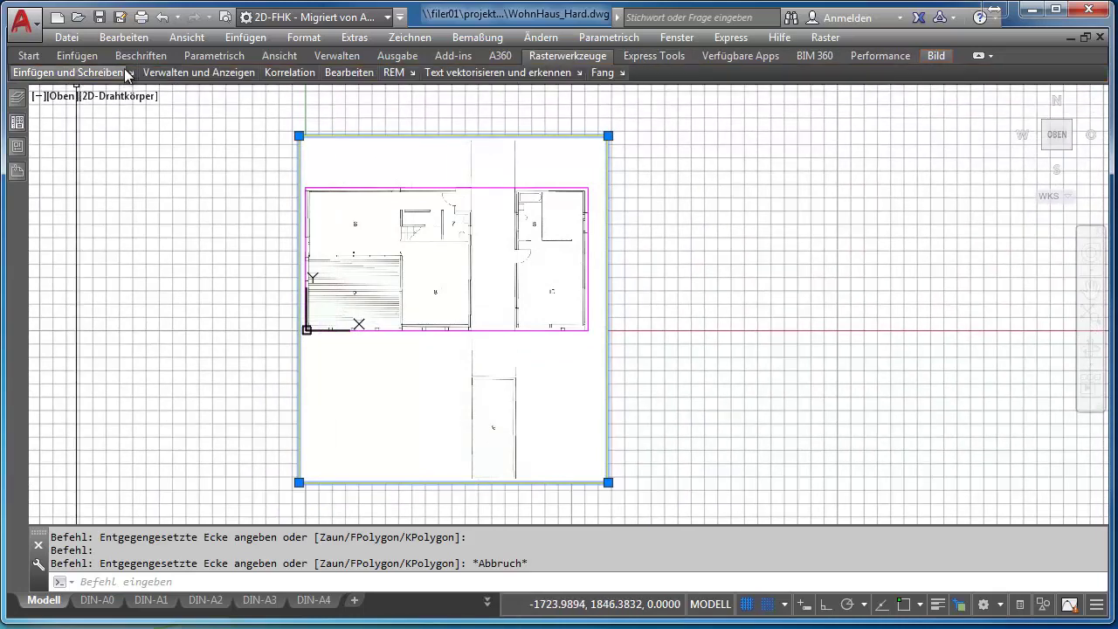
pyautogui.click(198, 73)
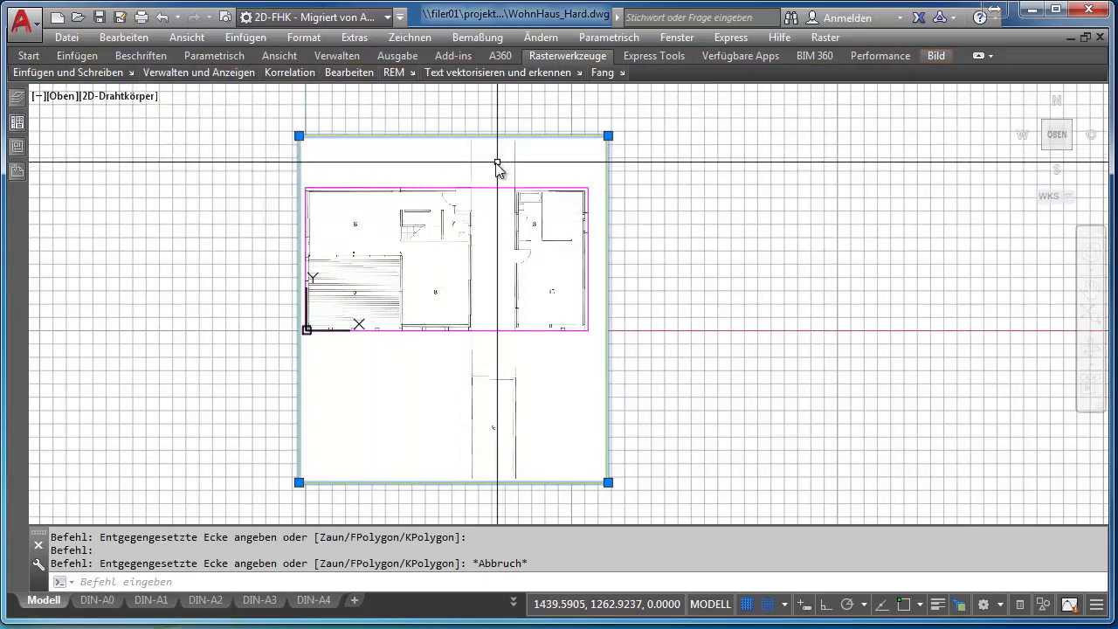
pyautogui.click(103, 73)
pyautogui.click(90, 112)
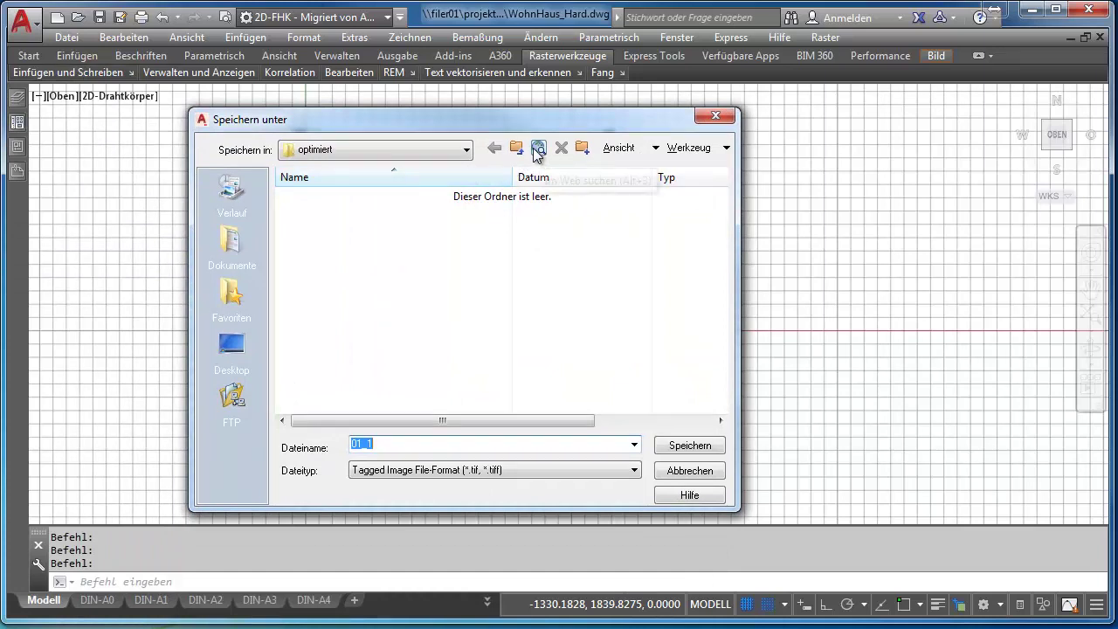
pyautogui.click(466, 150)
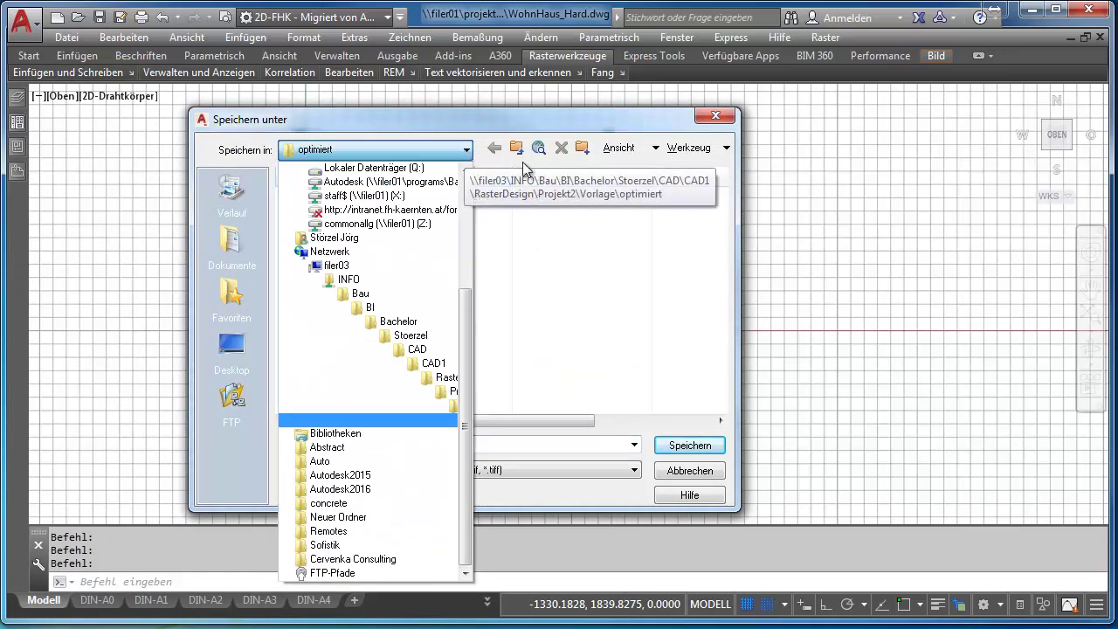
pyautogui.click(542, 253)
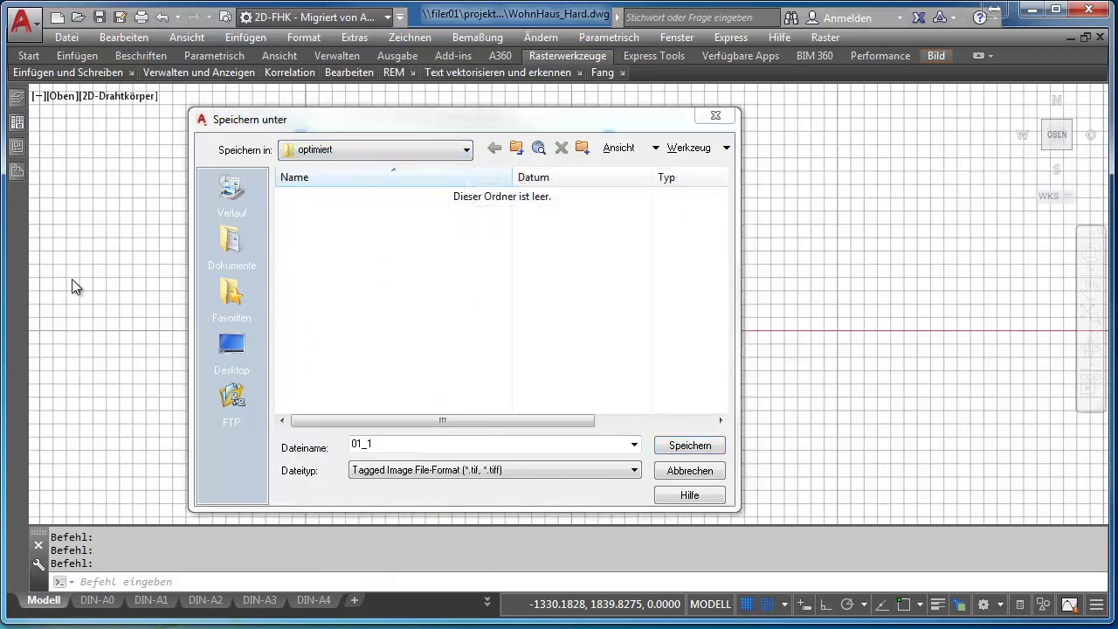
pyautogui.doubleClick(385, 443)
pyautogui.hotkey('ctrl', 'v')
pyautogui.hotkey('ctrl', 'a')
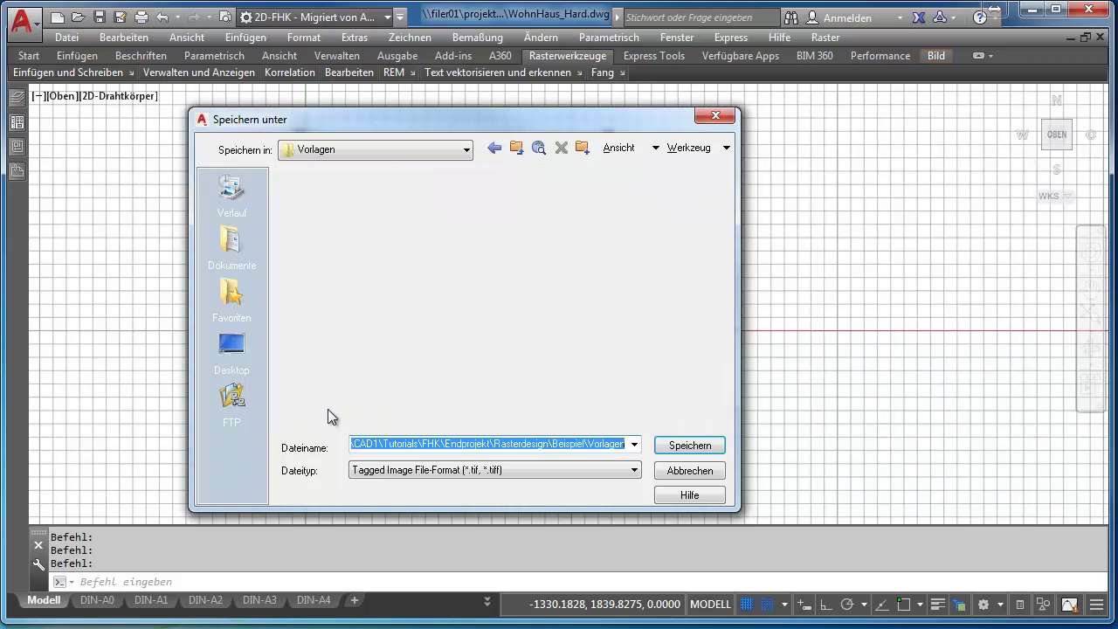
pyautogui.doubleClick(305, 197)
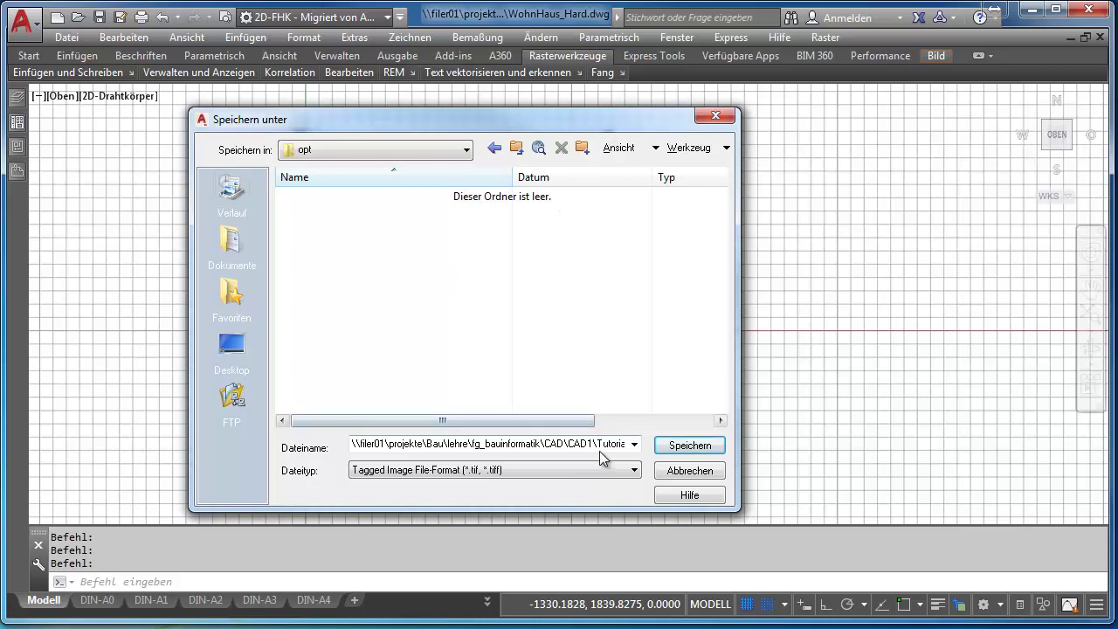
# Step: Save the image as EG in PNG format with Normal compression
pyautogui.doubleClick(601, 444)
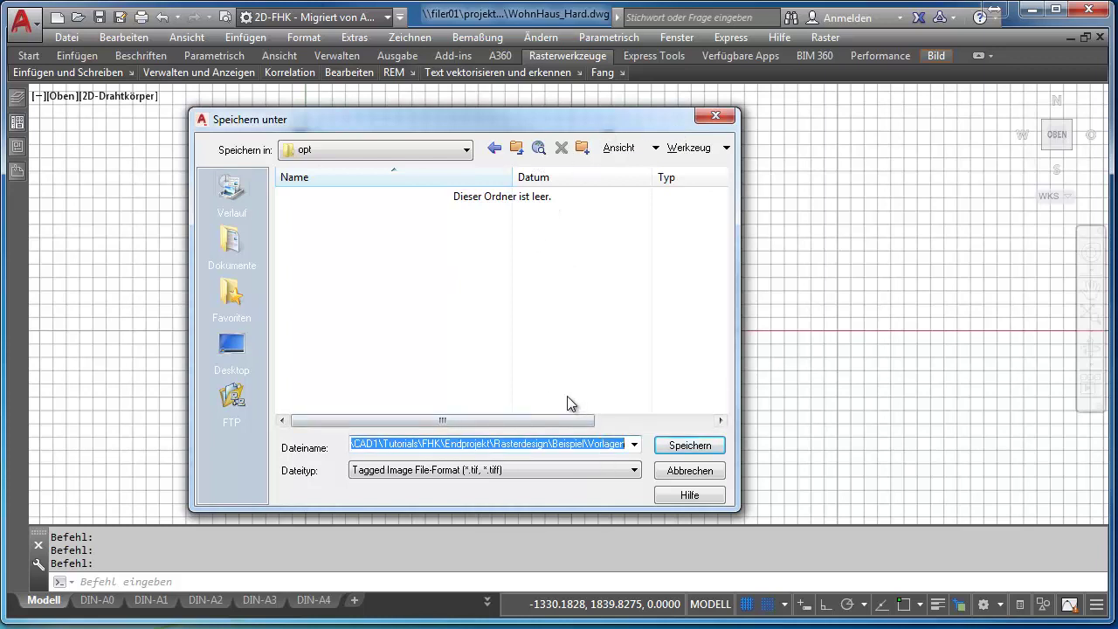
pyautogui.write('EG')
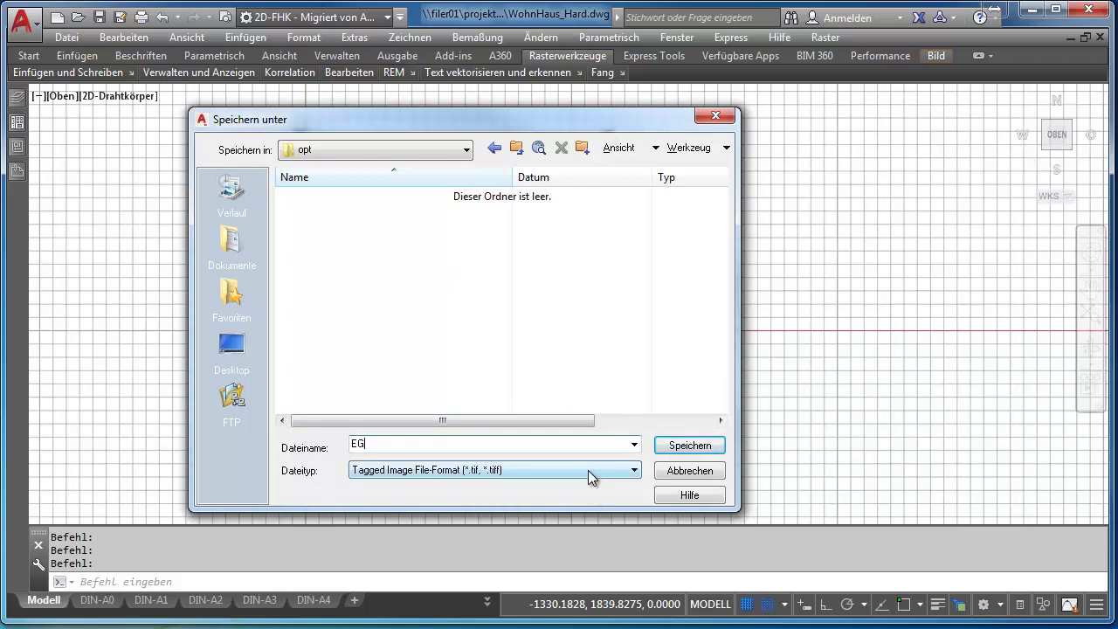
pyautogui.click(588, 470)
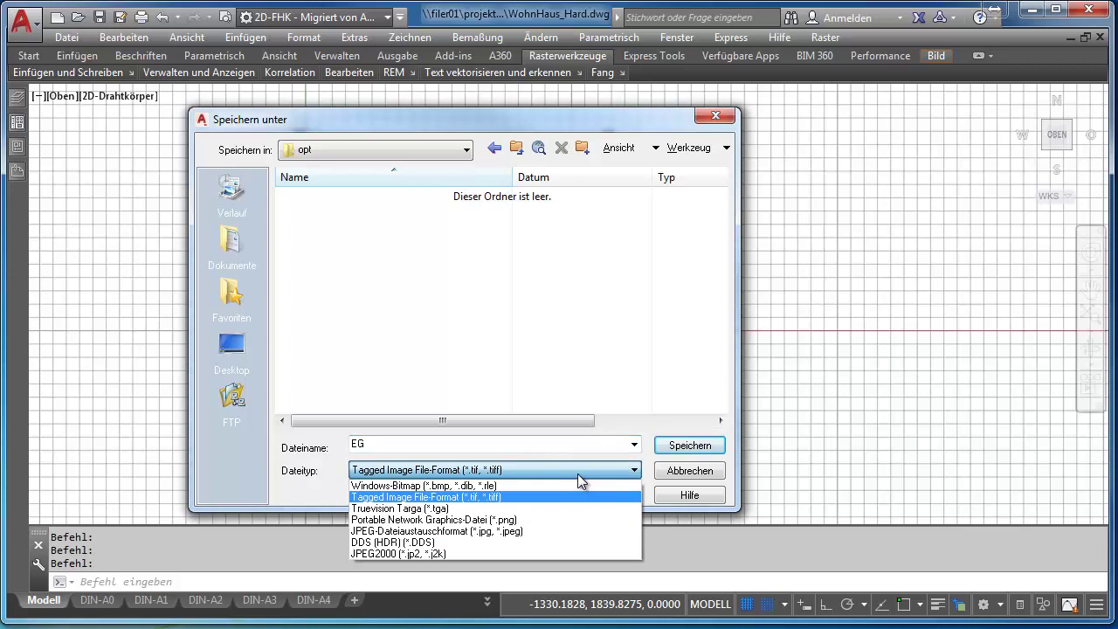
pyautogui.click(520, 519)
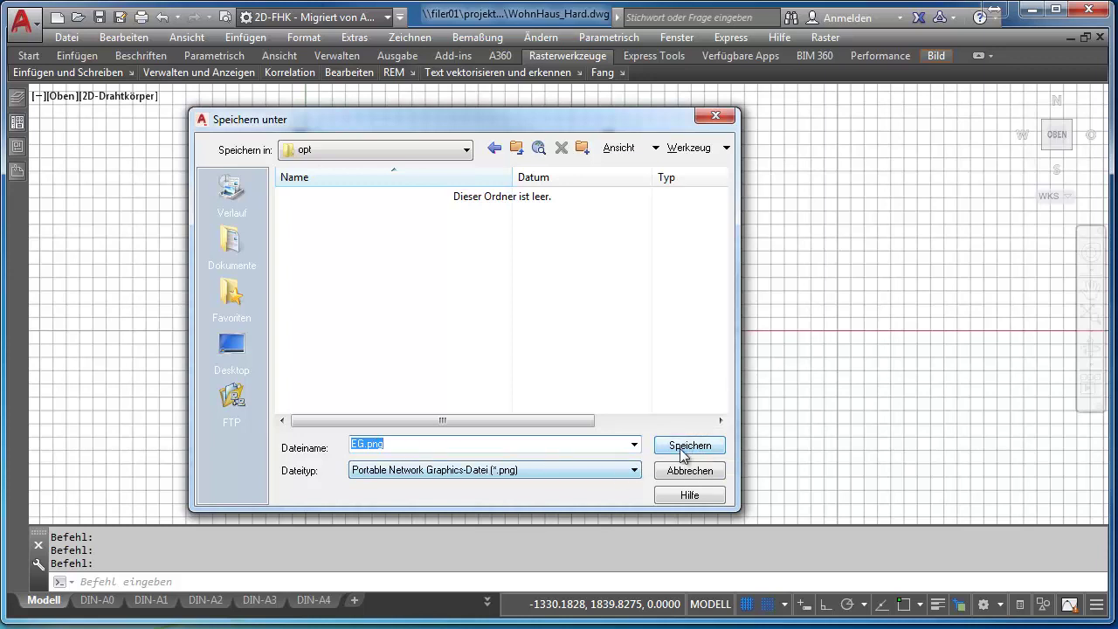
pyautogui.click(672, 446)
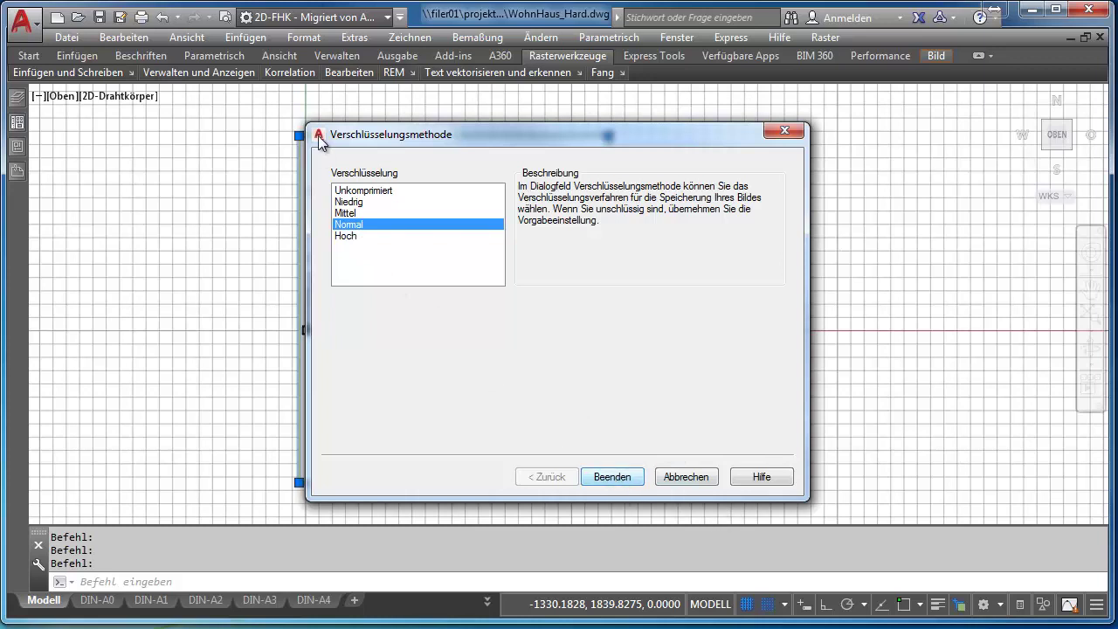
pyautogui.click(626, 477)
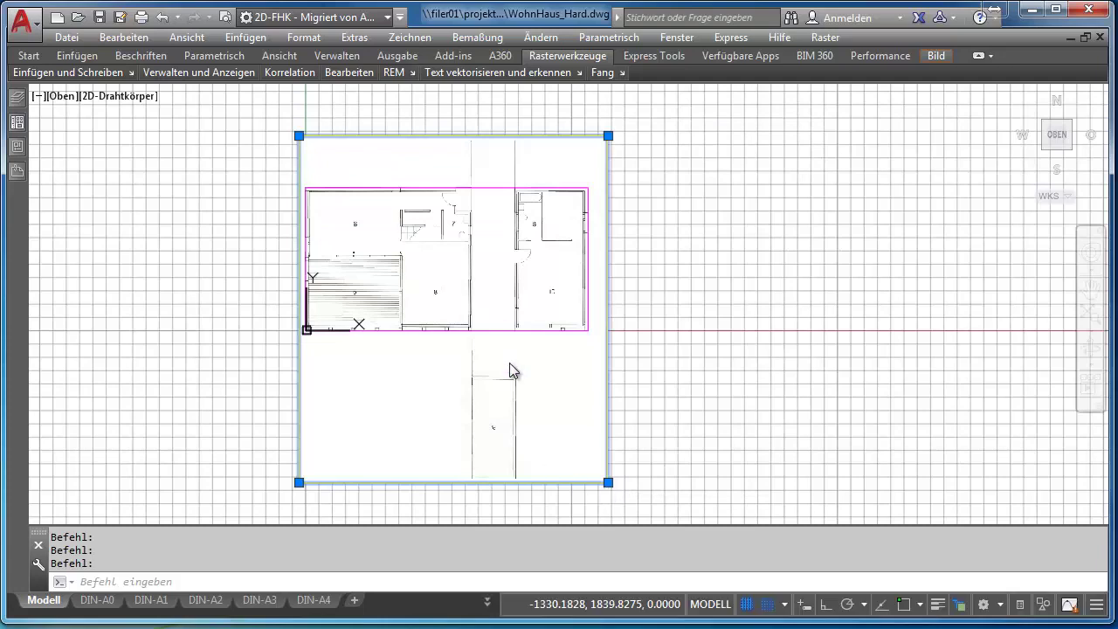
# Step: In External References, make the EG image's saved path relative (..\Vorlagen\opt\EG.png)
pyautogui.scroll(1, 356, 241)
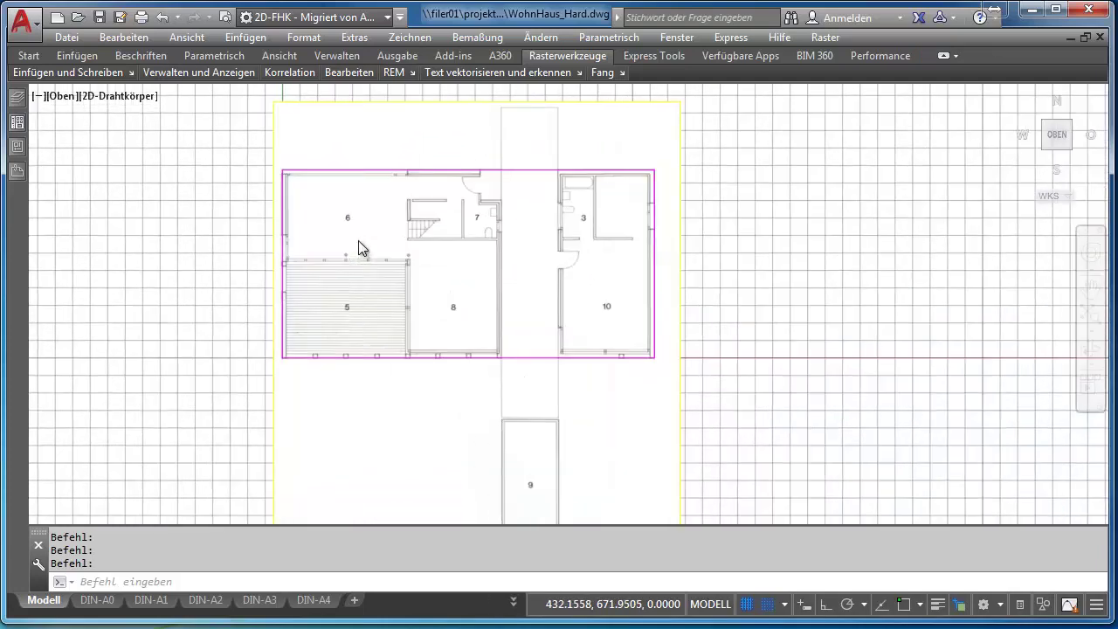
pyautogui.scroll(-1, 363, 244)
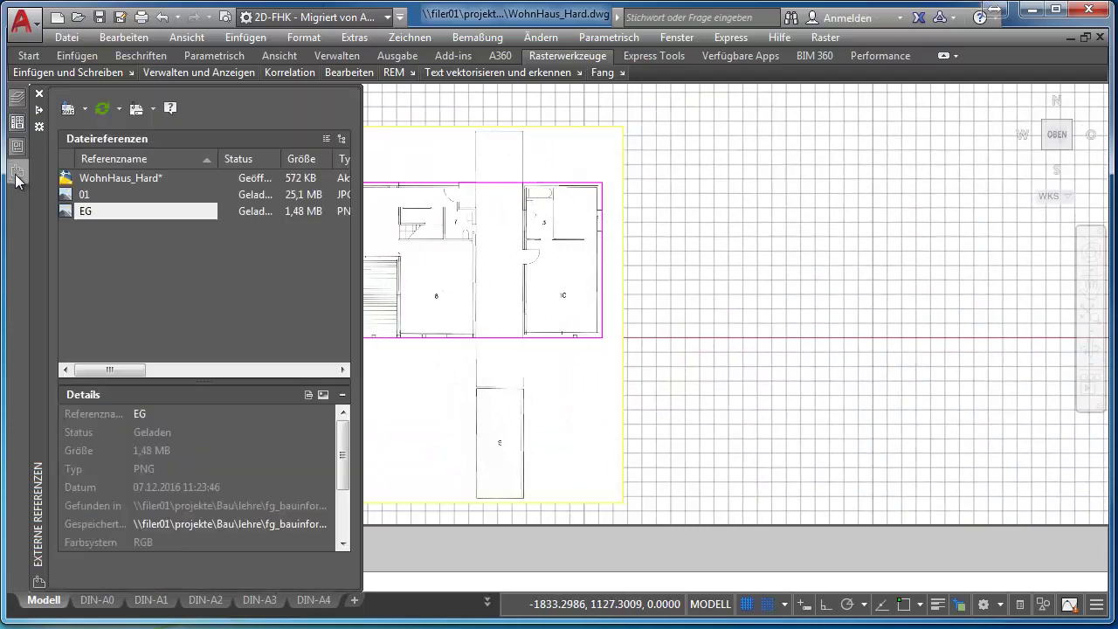
pyautogui.click(394, 72)
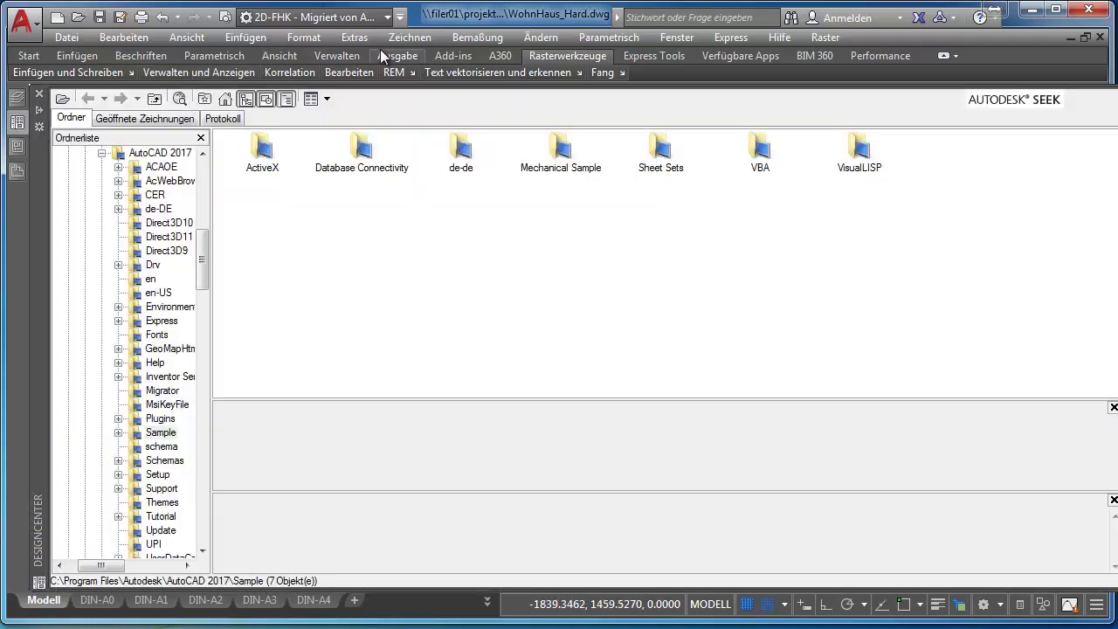
pyautogui.click(280, 55)
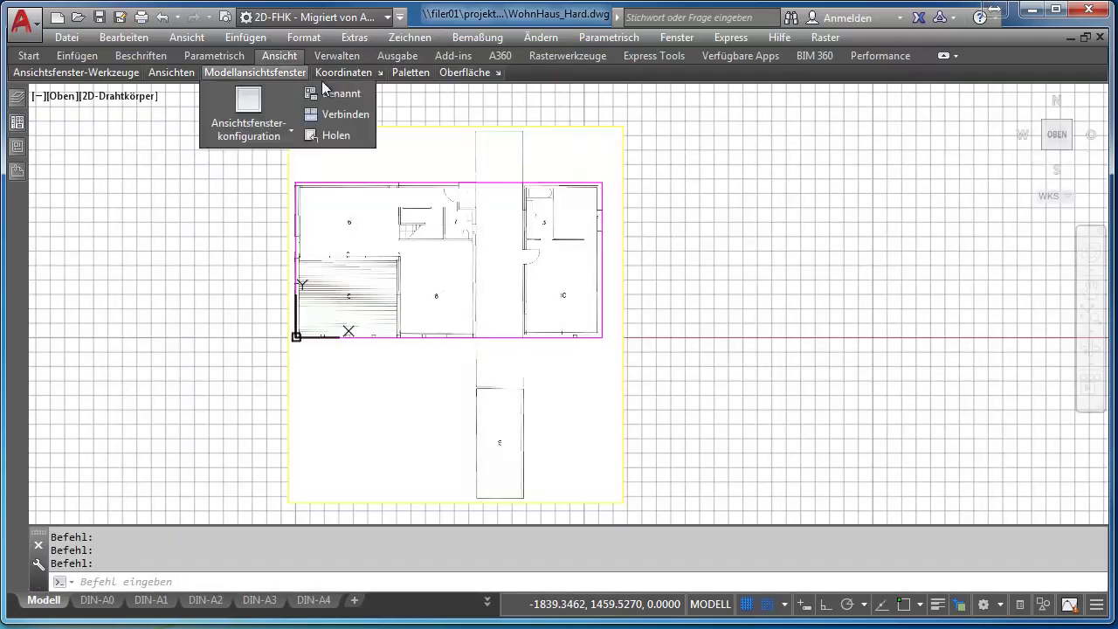
pyautogui.scroll(-1, 356, 80)
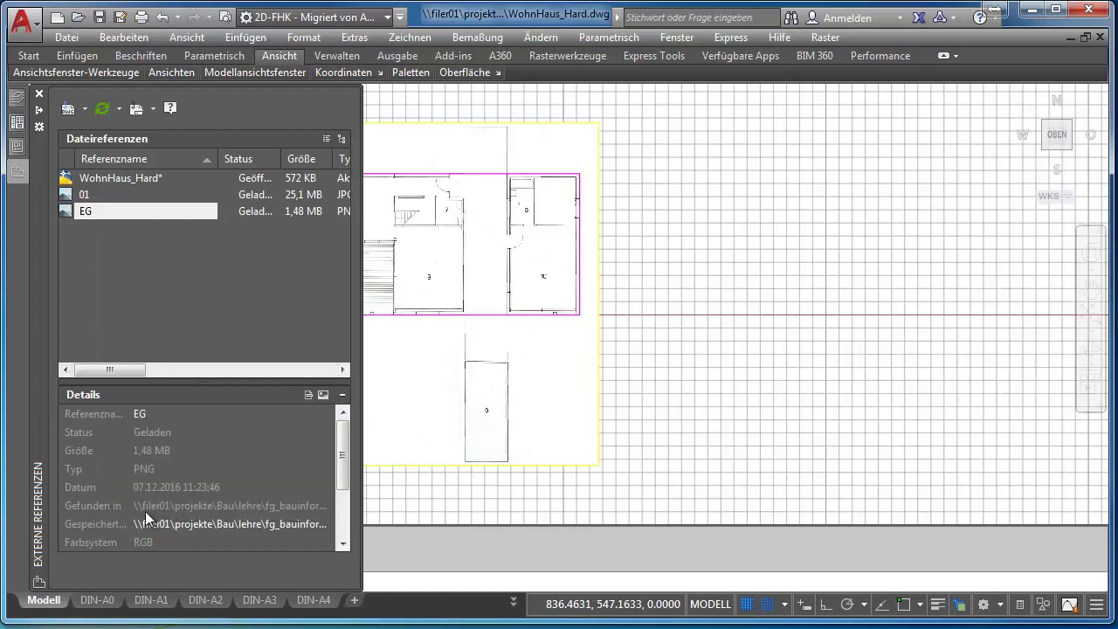
pyautogui.rightClick(93, 211)
pyautogui.moveTo(133, 332)
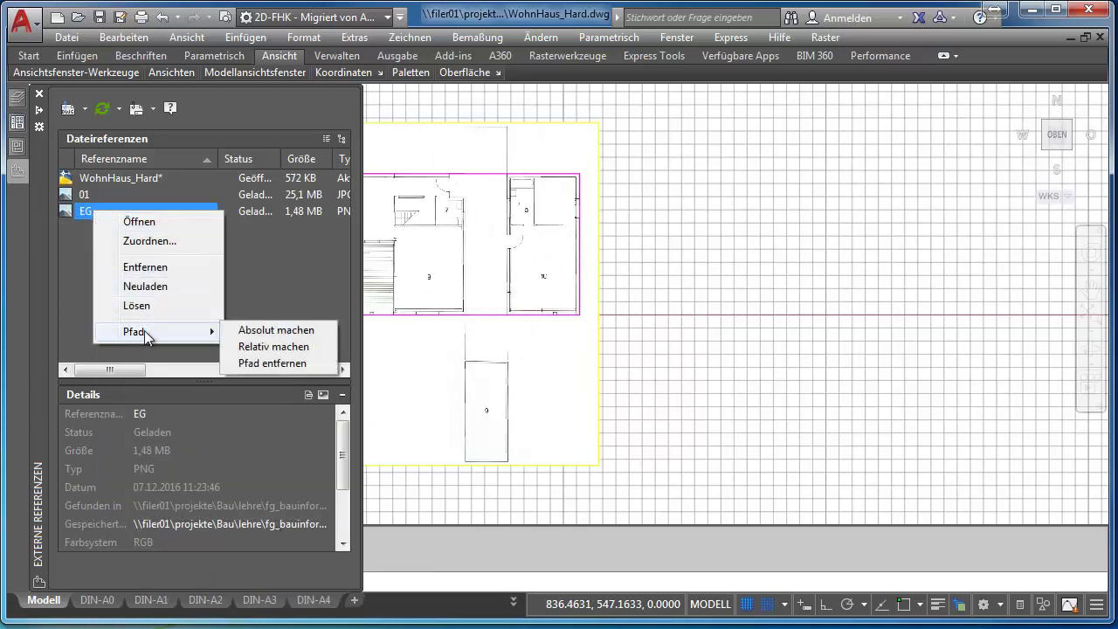
pyautogui.click(262, 346)
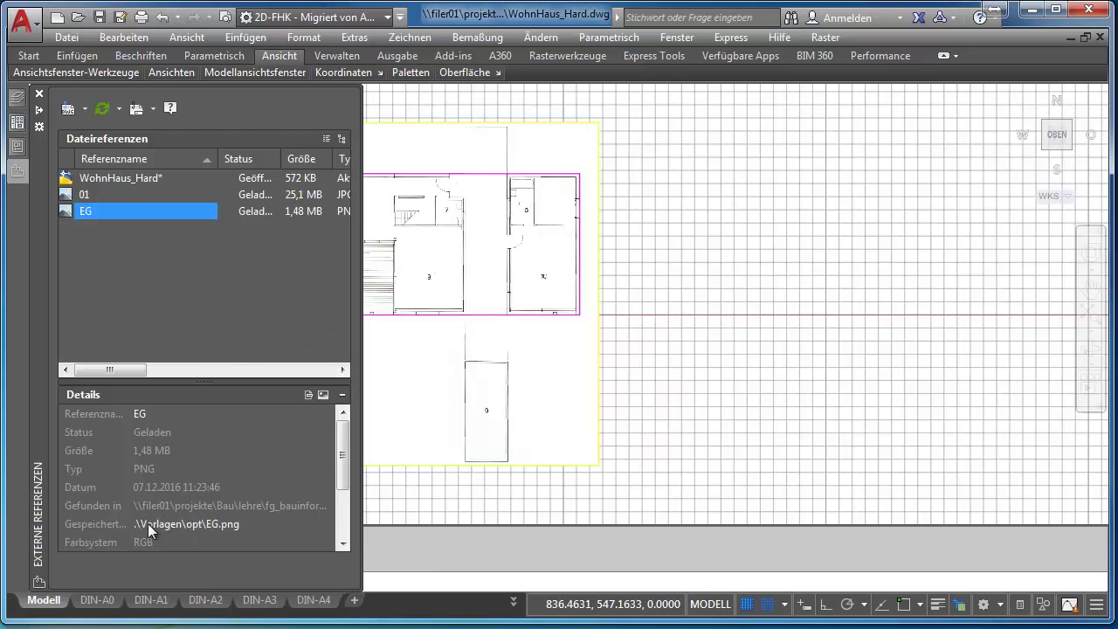
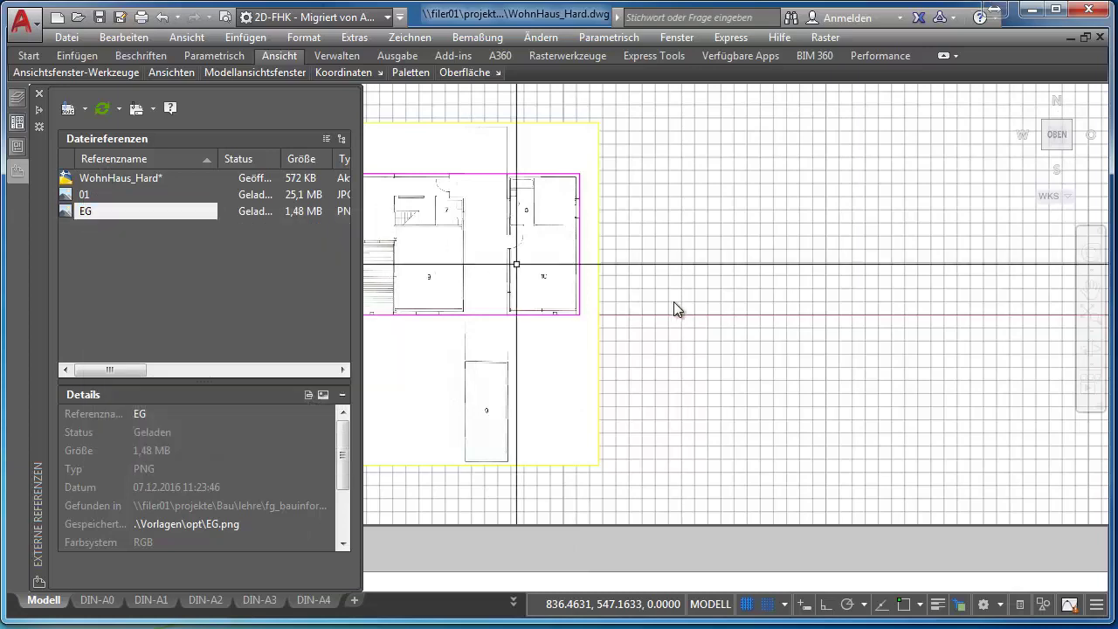
# Step: Zoom and pan to frame the EG floor plan with the magazine page raster beside it
pyautogui.scroll(-1, 732, 340)
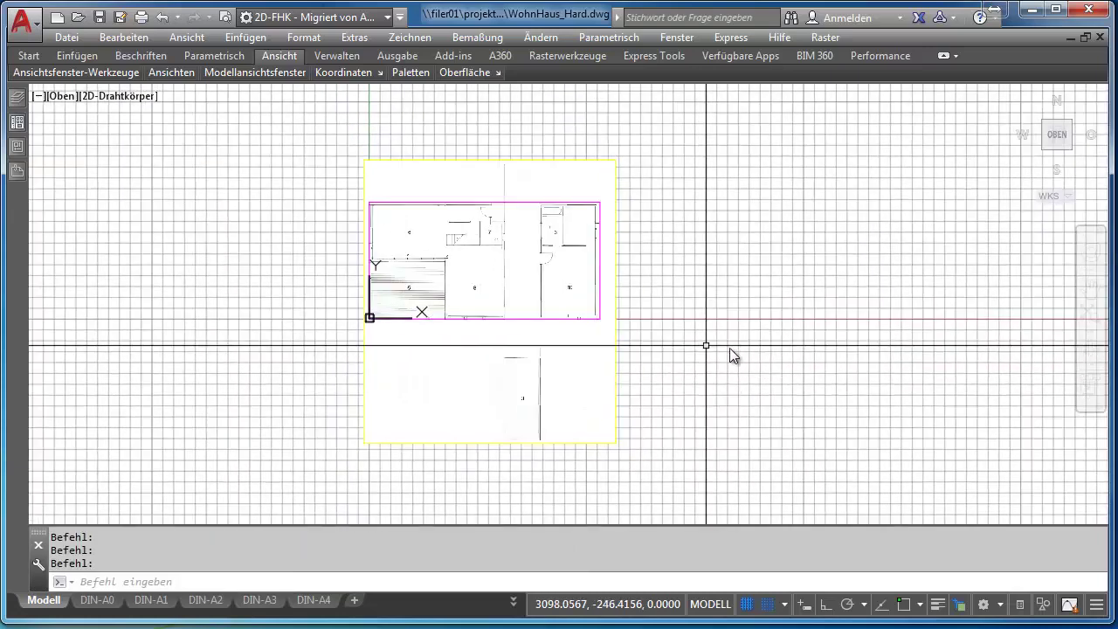
pyautogui.moveTo(731, 348); pyautogui.dragTo(569, 362, button='middle')
pyautogui.scroll(-1, 566, 358)
pyautogui.scroll(-1, 566, 358)
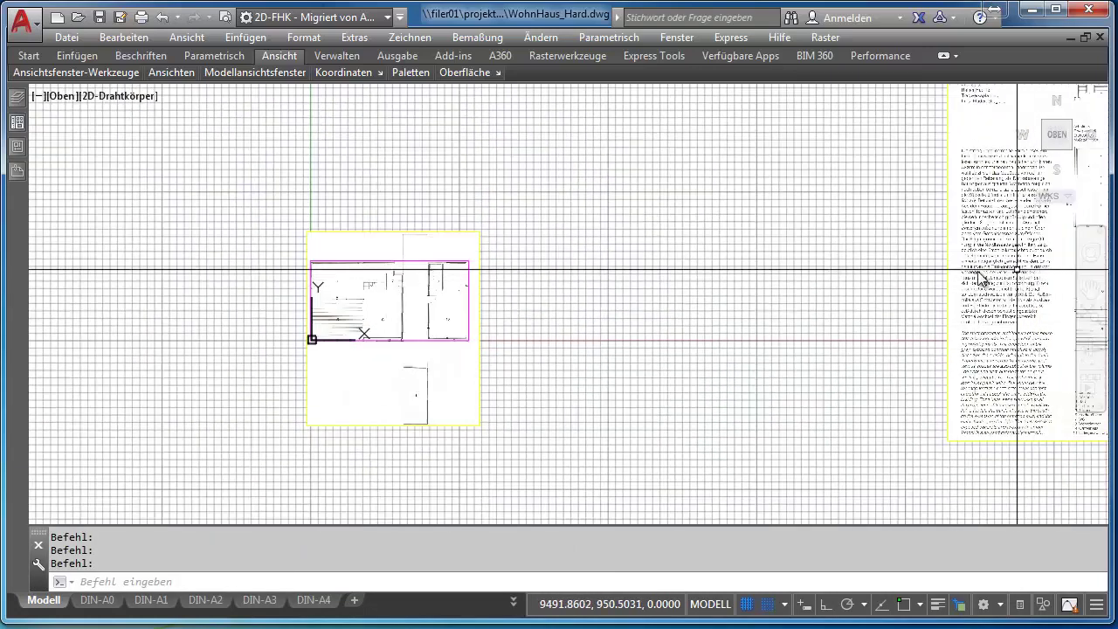
pyautogui.scroll(-1, 823, 386)
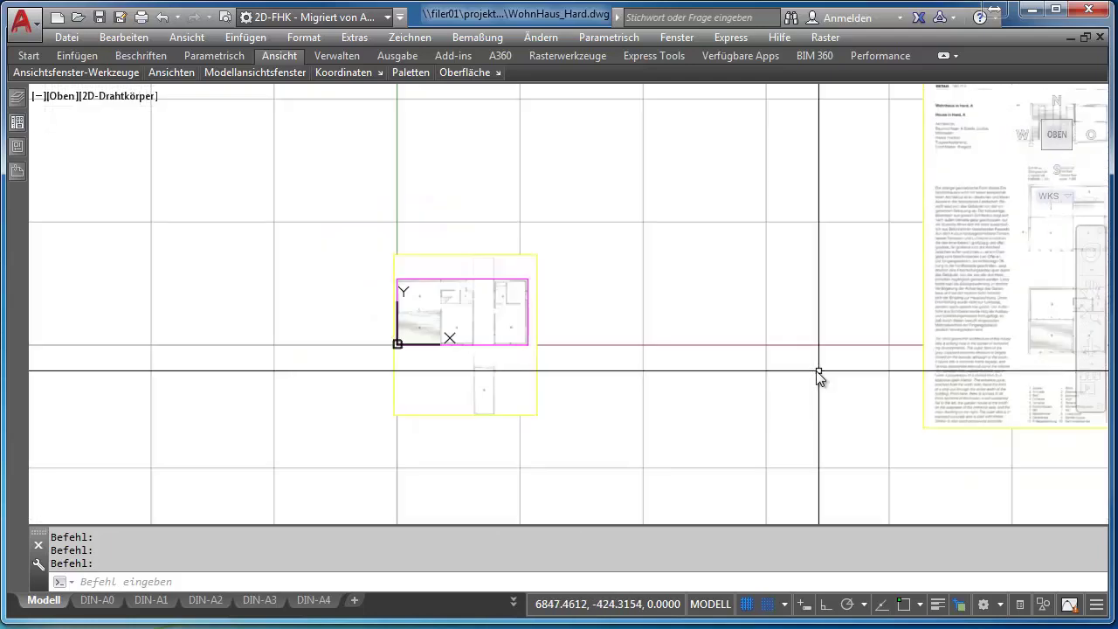
pyautogui.moveTo(843, 249); pyautogui.dragTo(655, 349, button='middle')
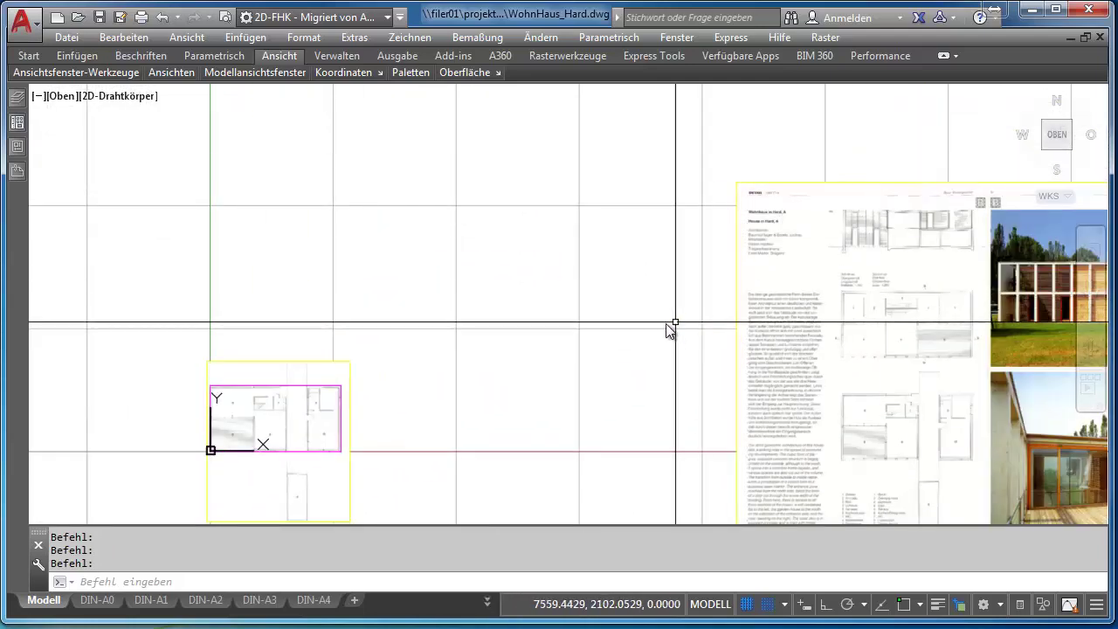
pyautogui.scroll(-1, 554, 331)
pyautogui.scroll(-1, 547, 344)
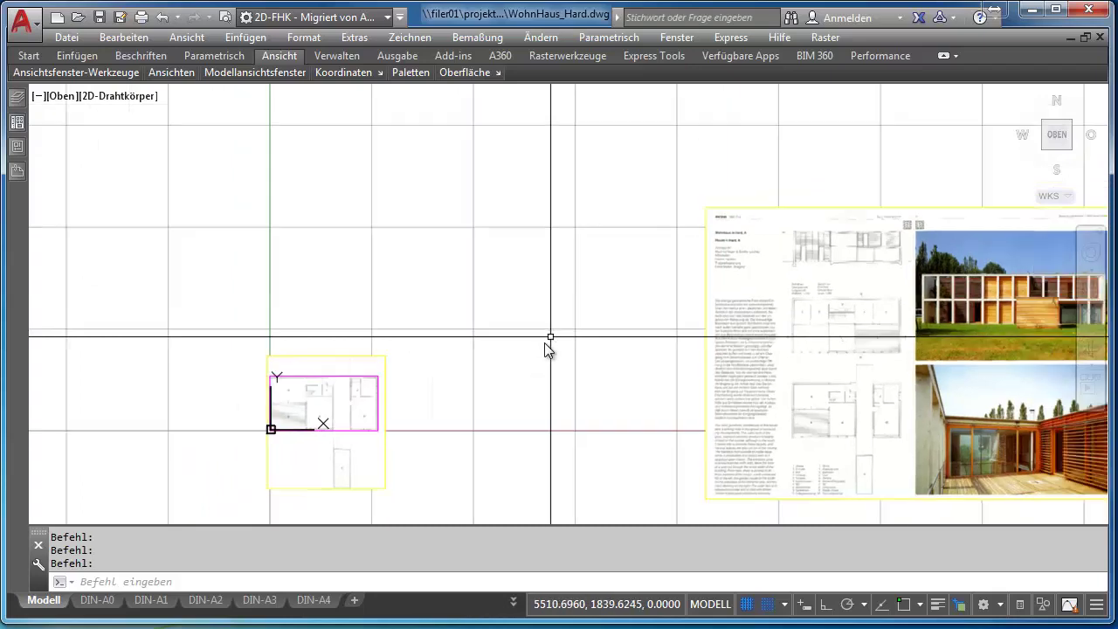
pyautogui.moveTo(547, 344); pyautogui.dragTo(579, 269, button='middle')
pyautogui.scroll(1, 495, 326)
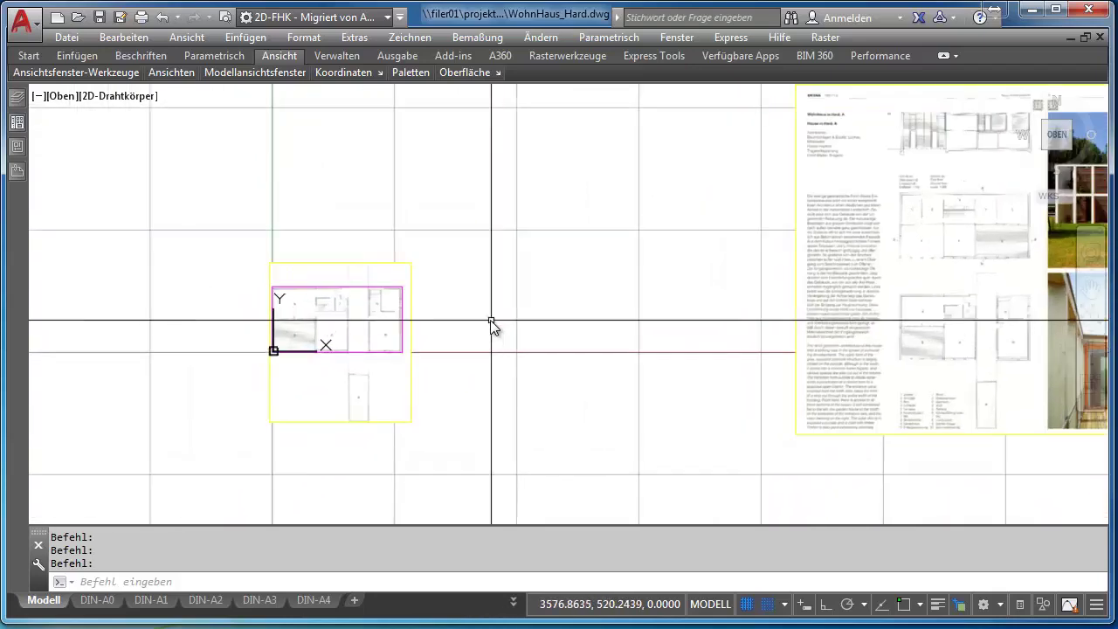
pyautogui.moveTo(469, 327); pyautogui.dragTo(600, 327, button='middle')
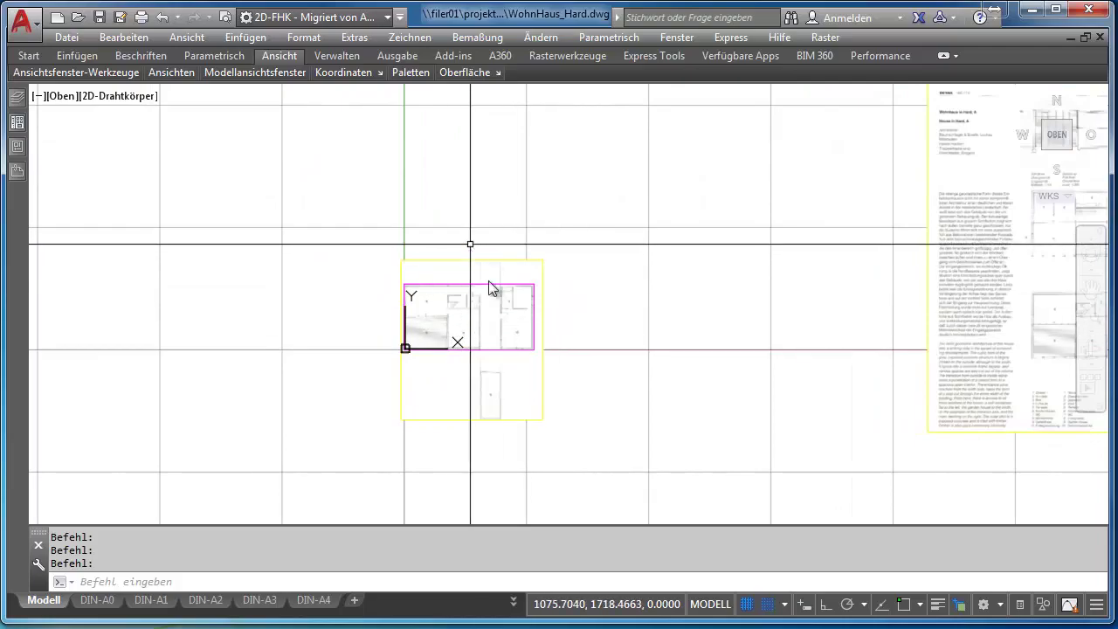
pyautogui.scroll(2, 488, 349)
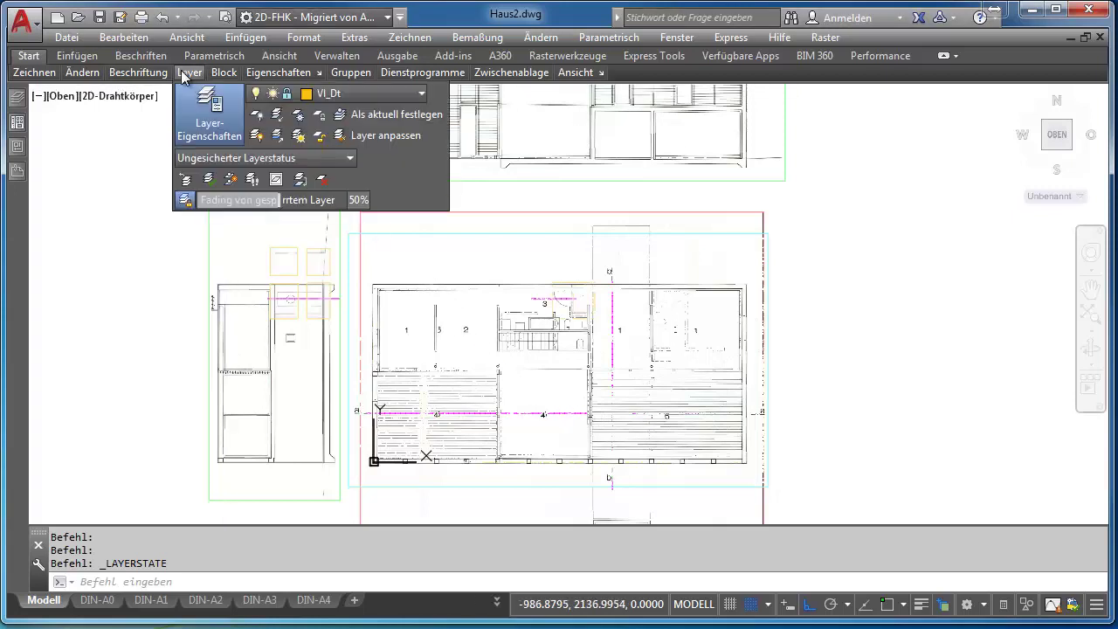
# Step: Apply the 'Alle ein' layer state to reveal the section drawing above the floor plan
pyautogui.click(231, 158)
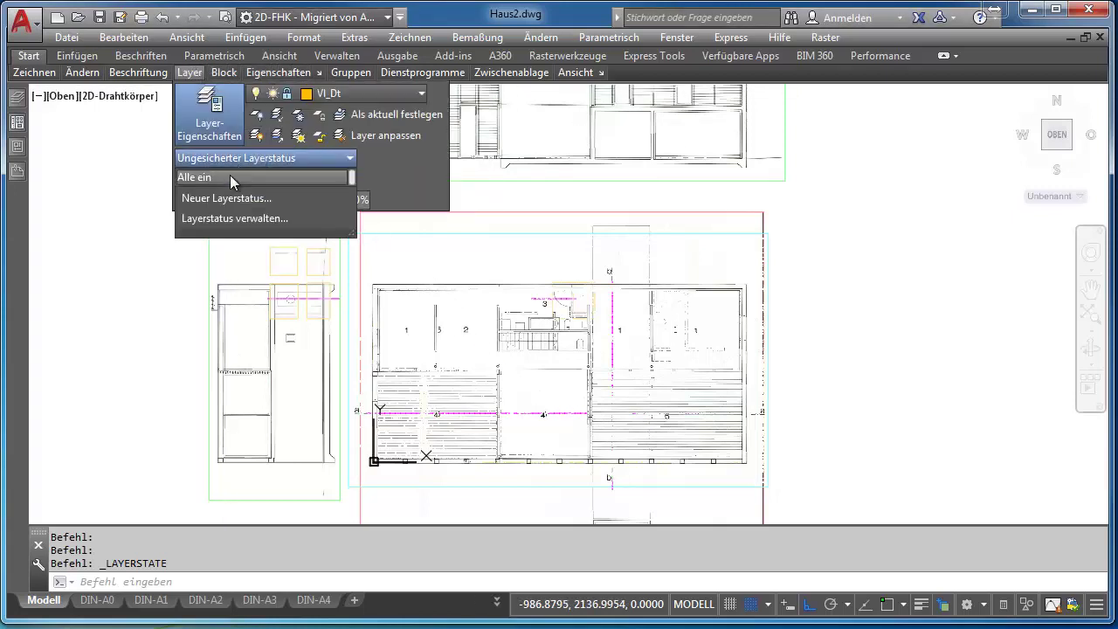
pyautogui.click(200, 178)
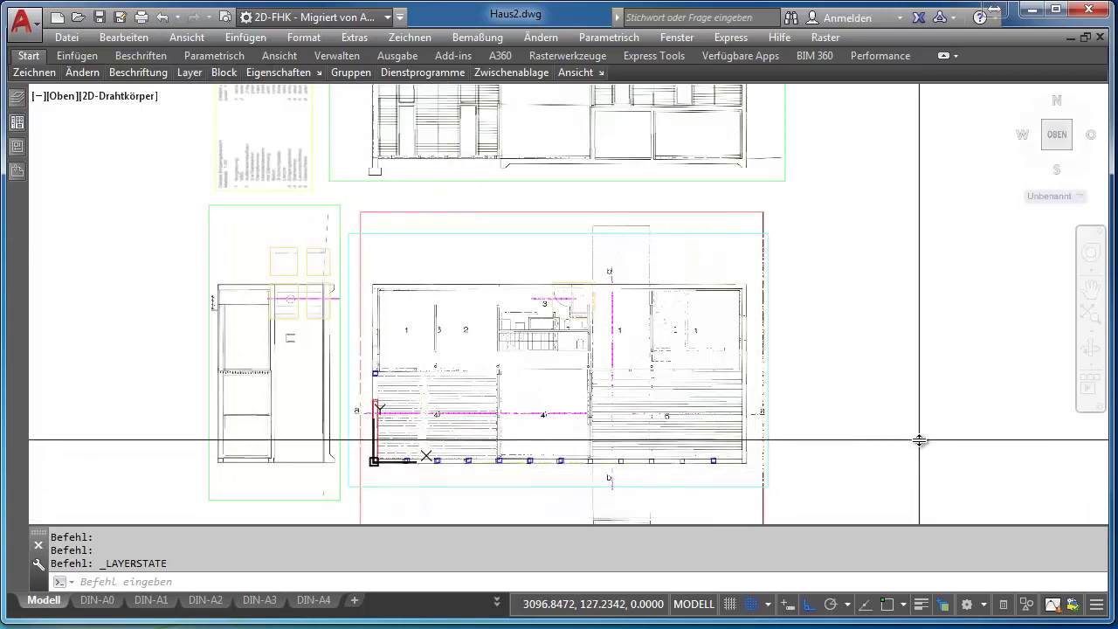
pyautogui.scroll(-1, 890, 437)
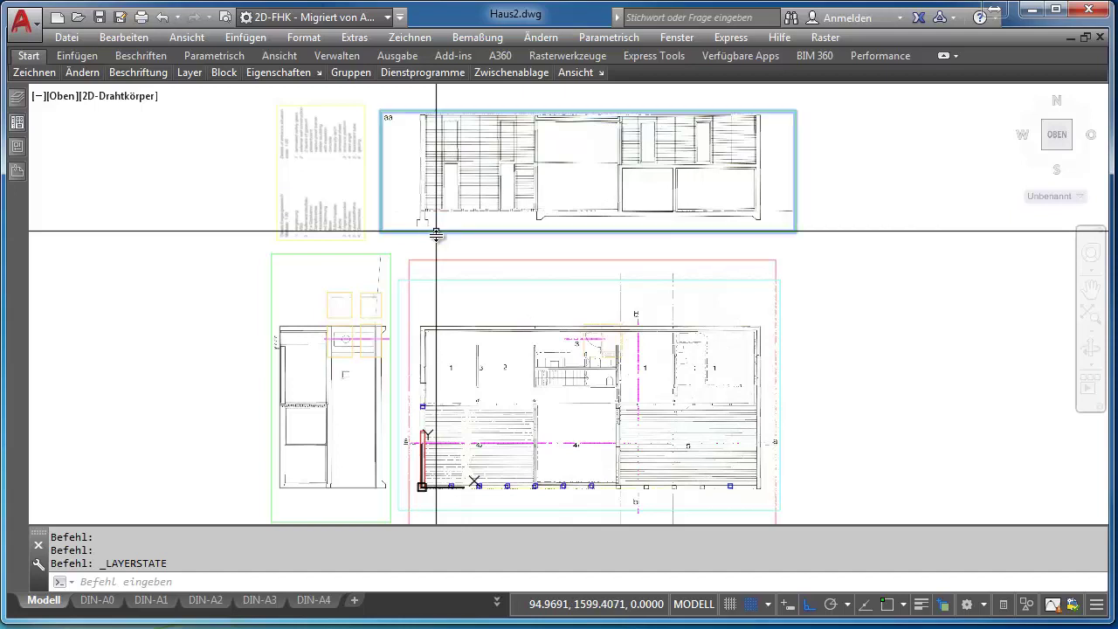
pyautogui.click(436, 234)
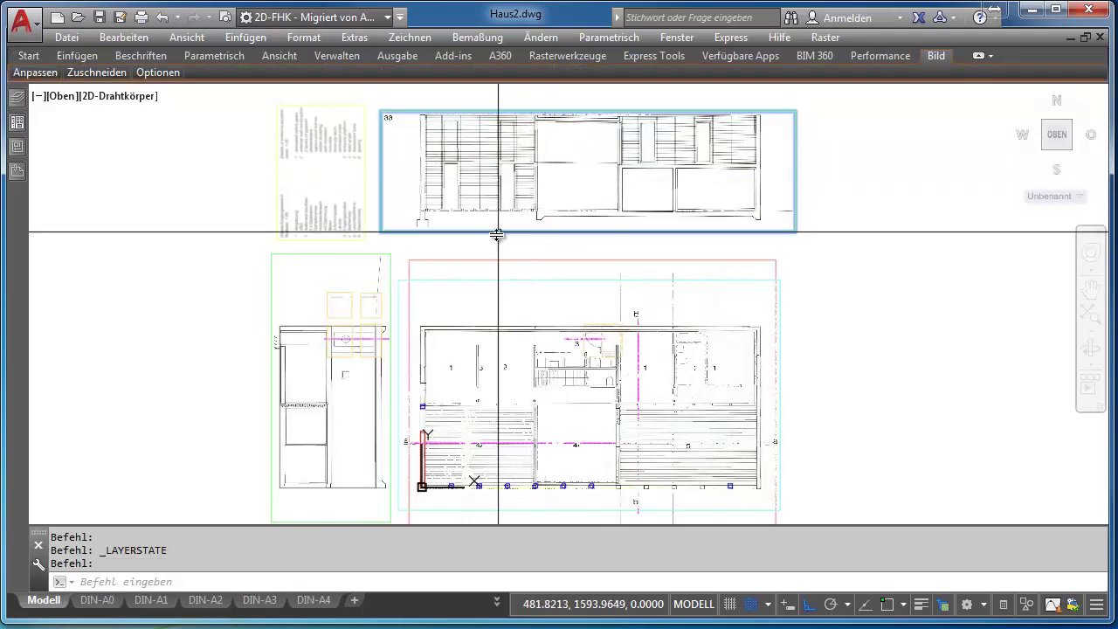
pyautogui.press('Escape')
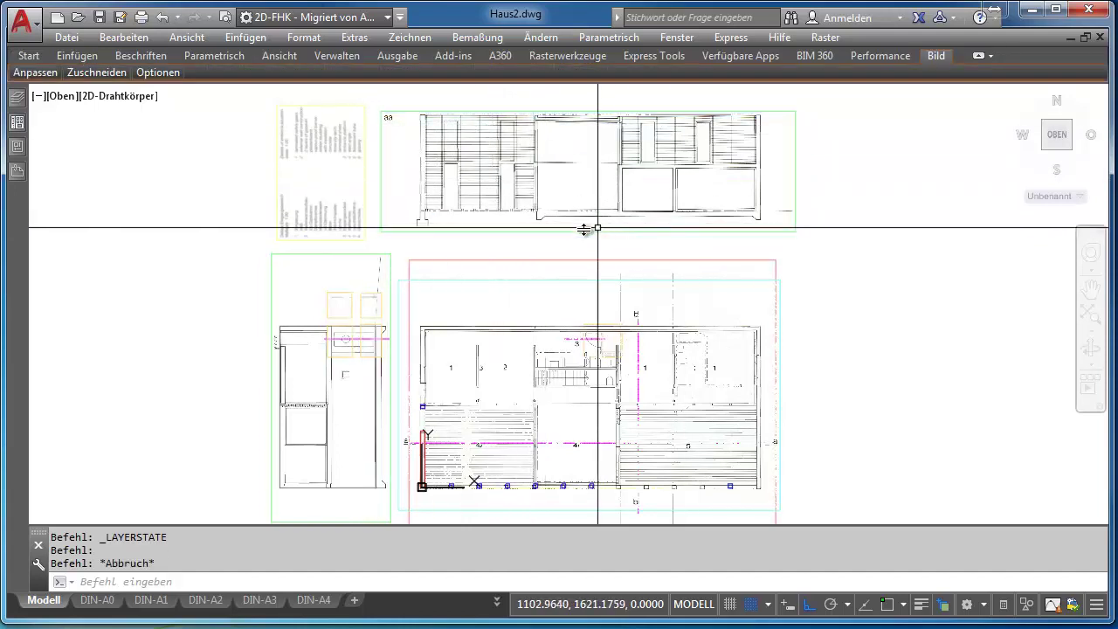
pyautogui.click(581, 230)
pyautogui.press('Escape')
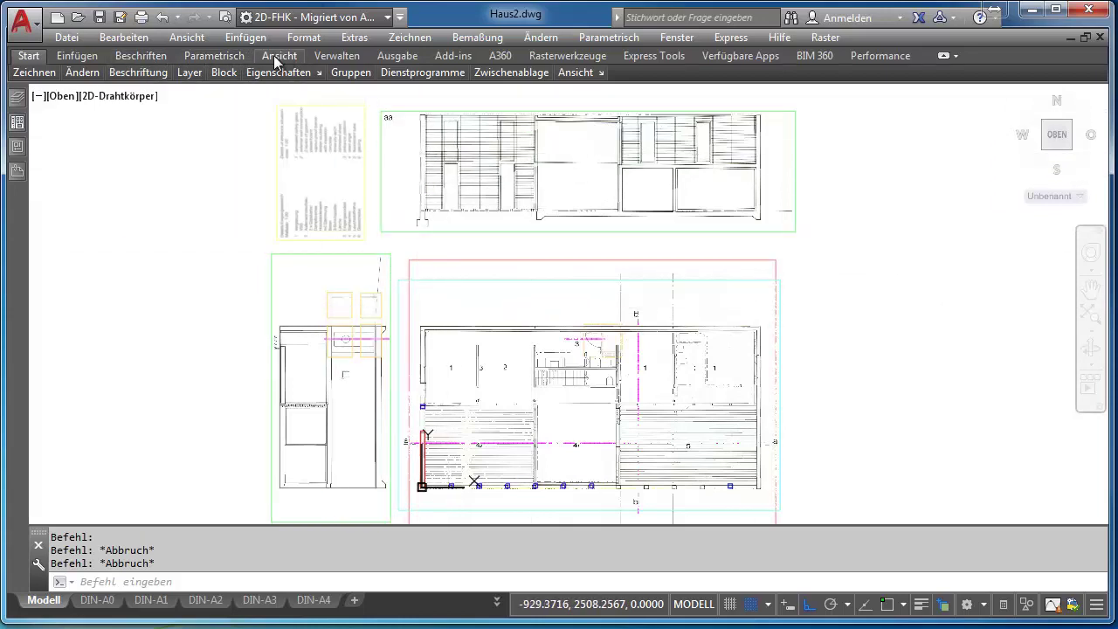
# Step: Set raster image frames to 'Rahmen ausblenden' on the Einfügen tab, then recentre the floor plan
pyautogui.click(77, 56)
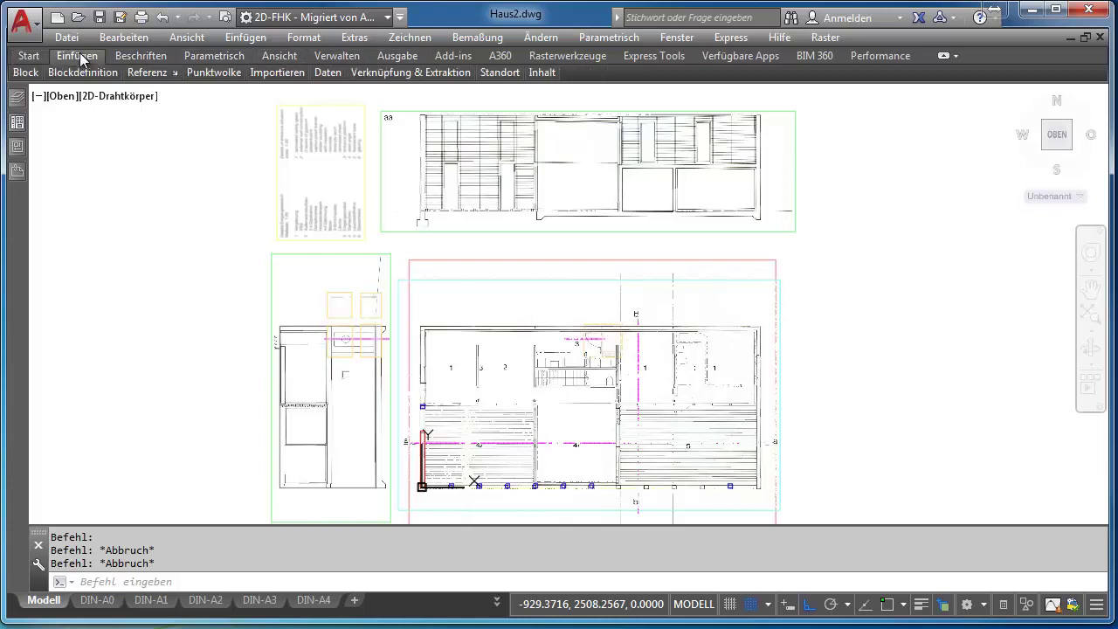
pyautogui.moveTo(146, 72)
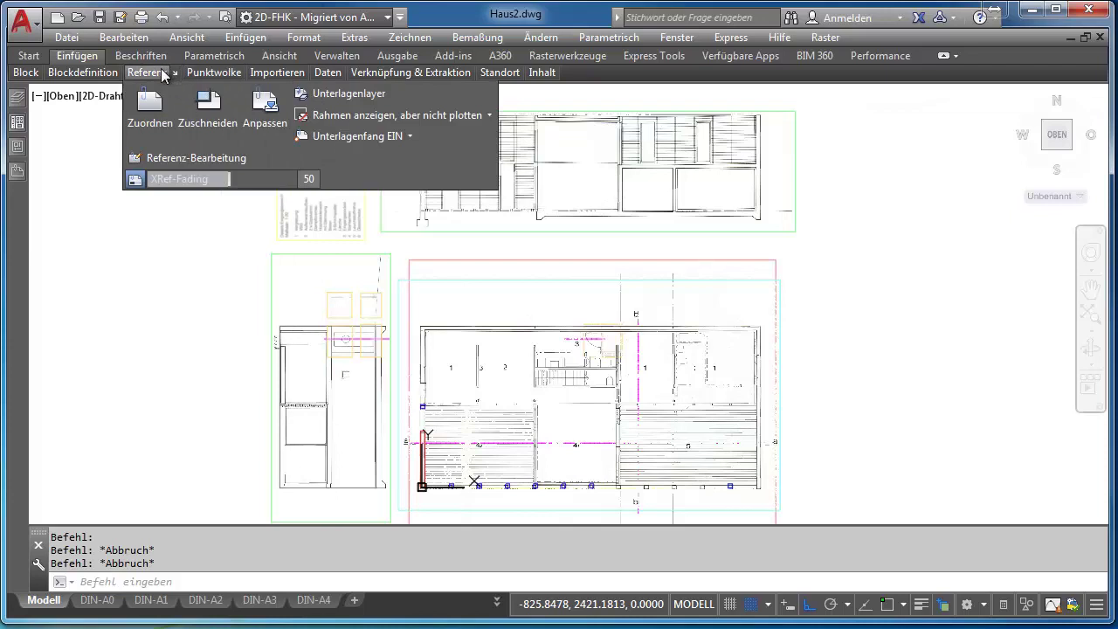
pyautogui.click(489, 115)
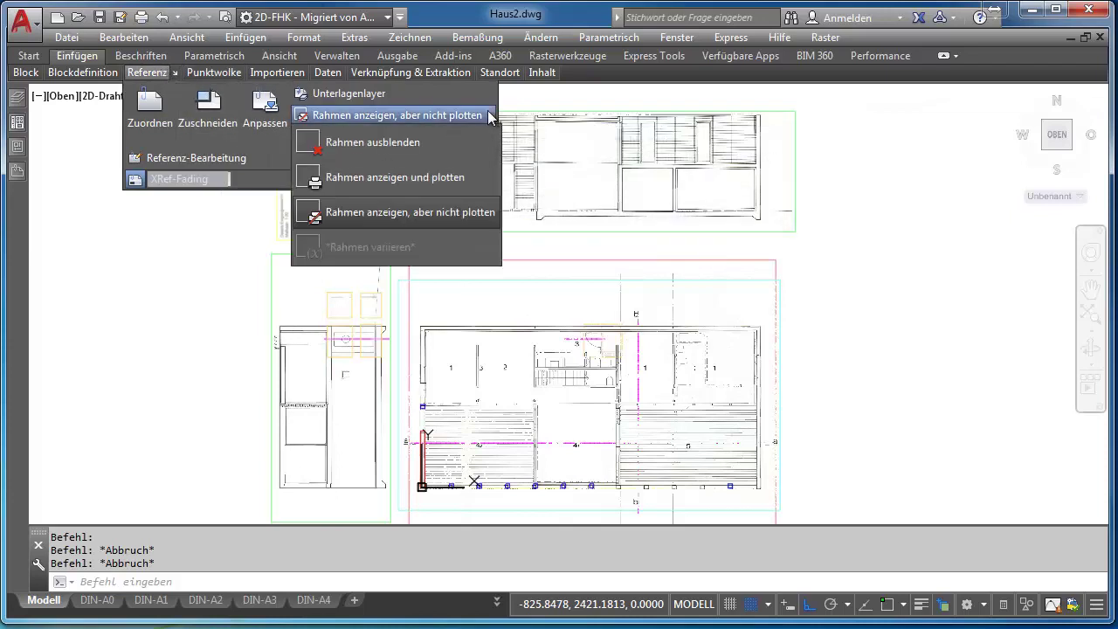
pyautogui.click(362, 142)
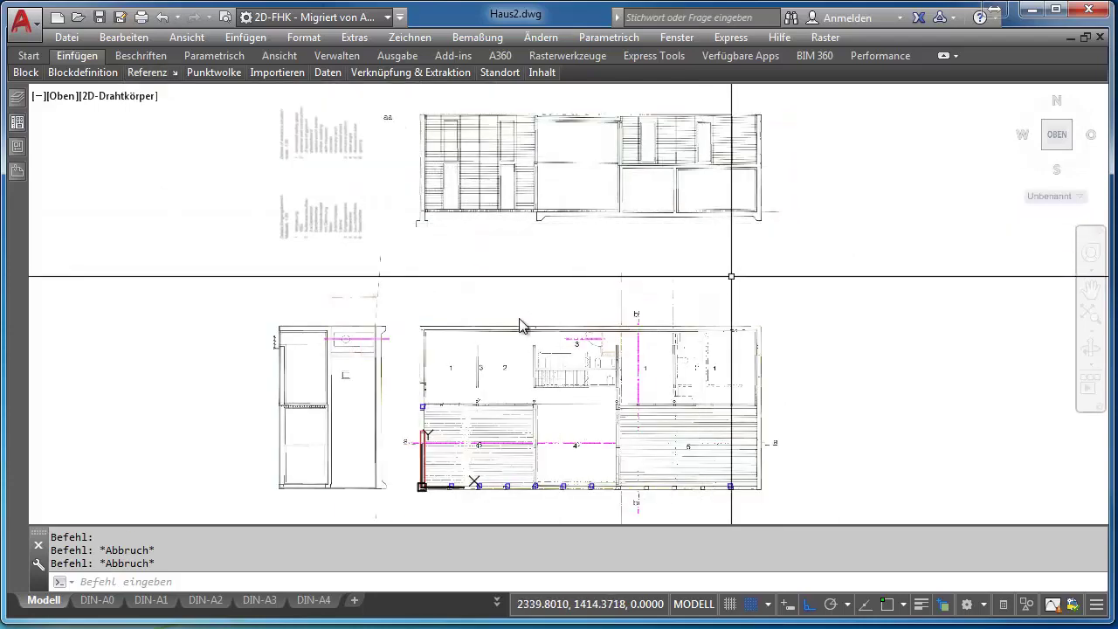
pyautogui.scroll(1, 428, 366)
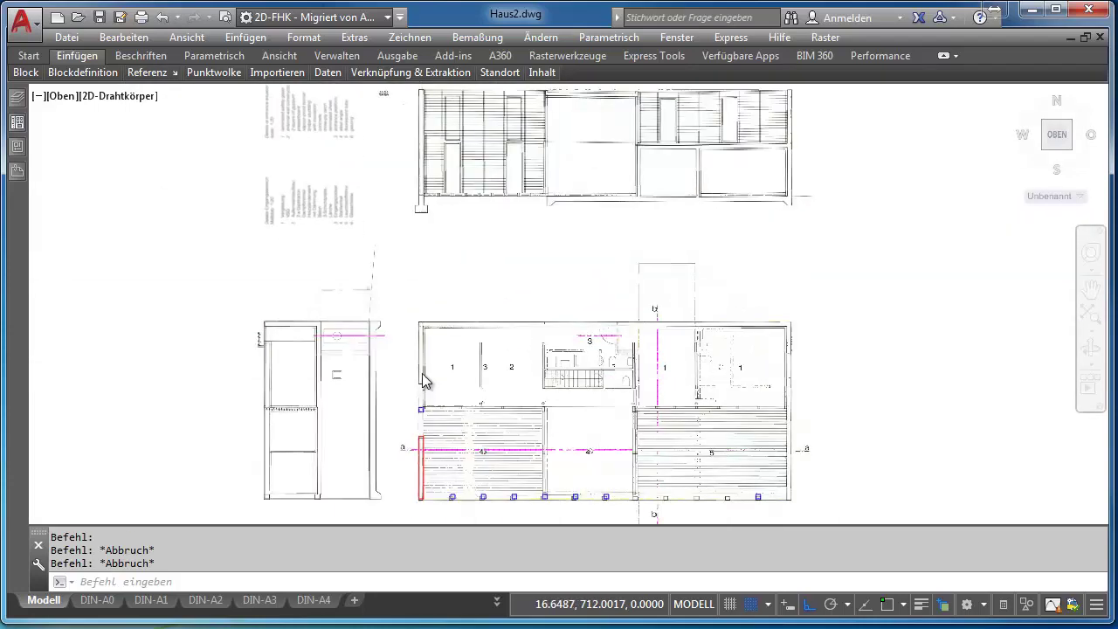
pyautogui.scroll(1, 365, 365)
pyautogui.moveTo(365, 365)
pyautogui.mouseDown(button='middle')
pyautogui.moveTo(378, 280)
pyautogui.moveTo(392, 312)
pyautogui.mouseUp(button='middle')
pyautogui.scroll(-1, 380, 277)
pyautogui.scroll(-1, 392, 289)
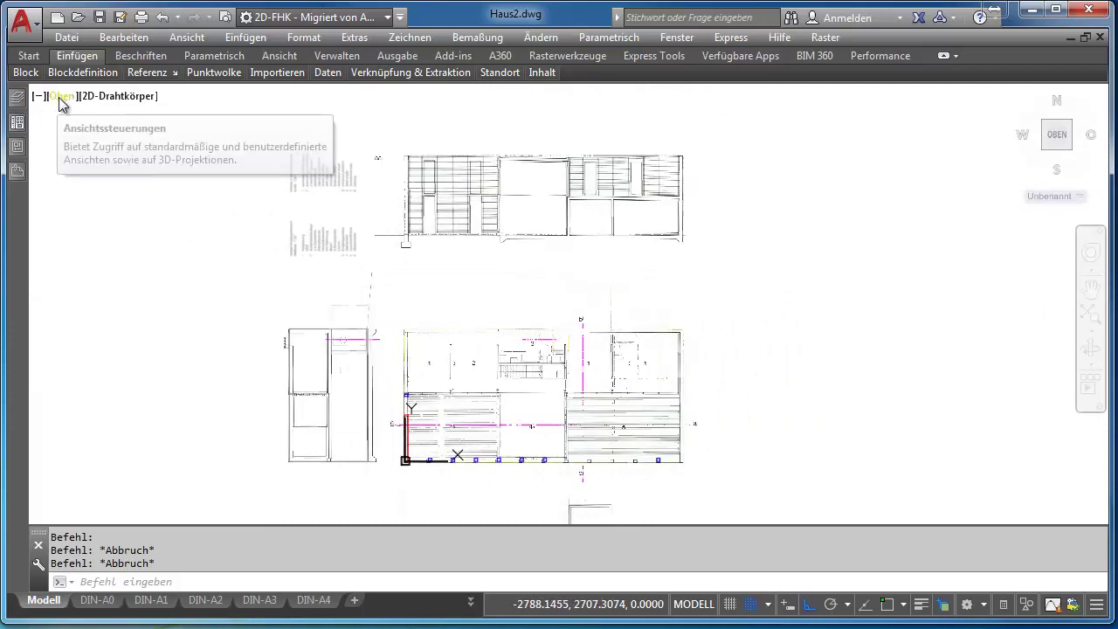
pyautogui.moveTo(1056, 134)
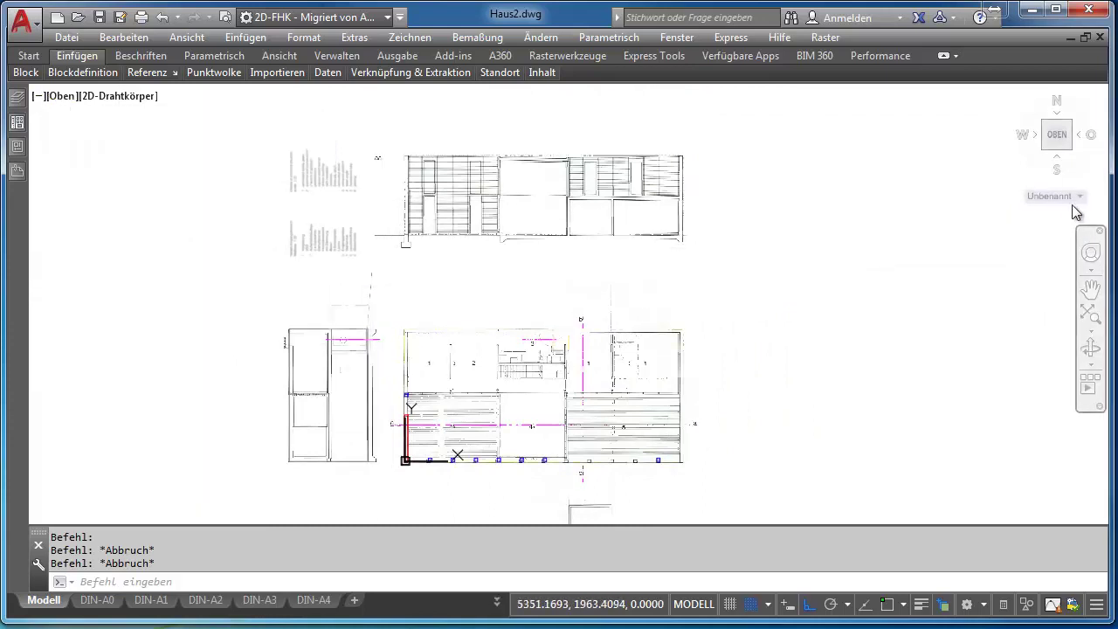
# Step: Restore the Schnitt_A and Schnitt_B coordinate systems, then reset the UCS to World
pyautogui.click(1075, 199)
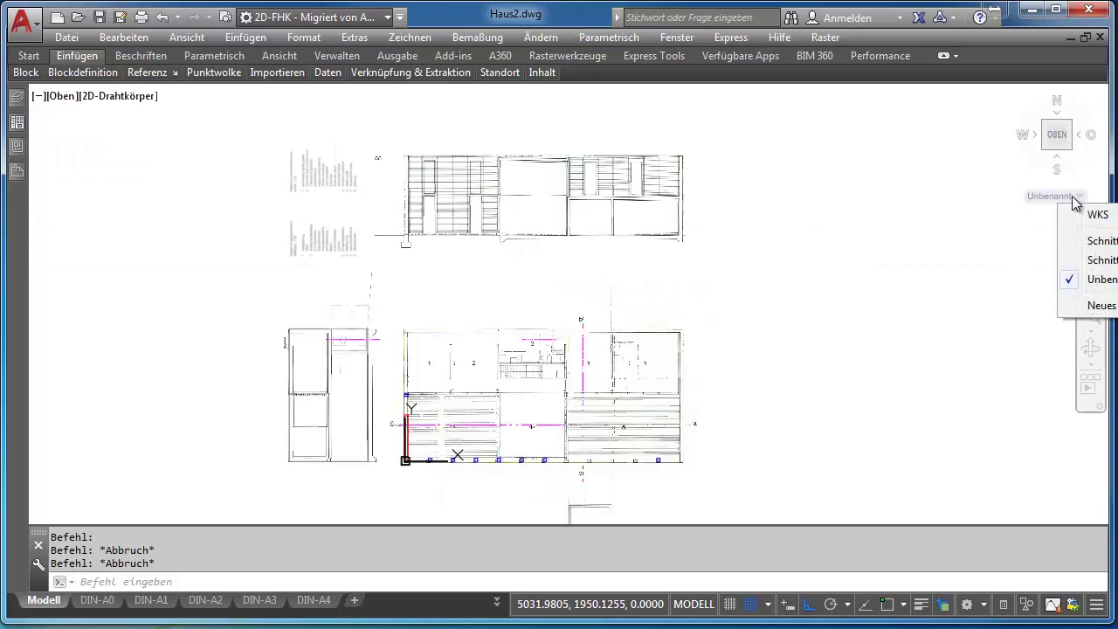
pyautogui.click(1103, 242)
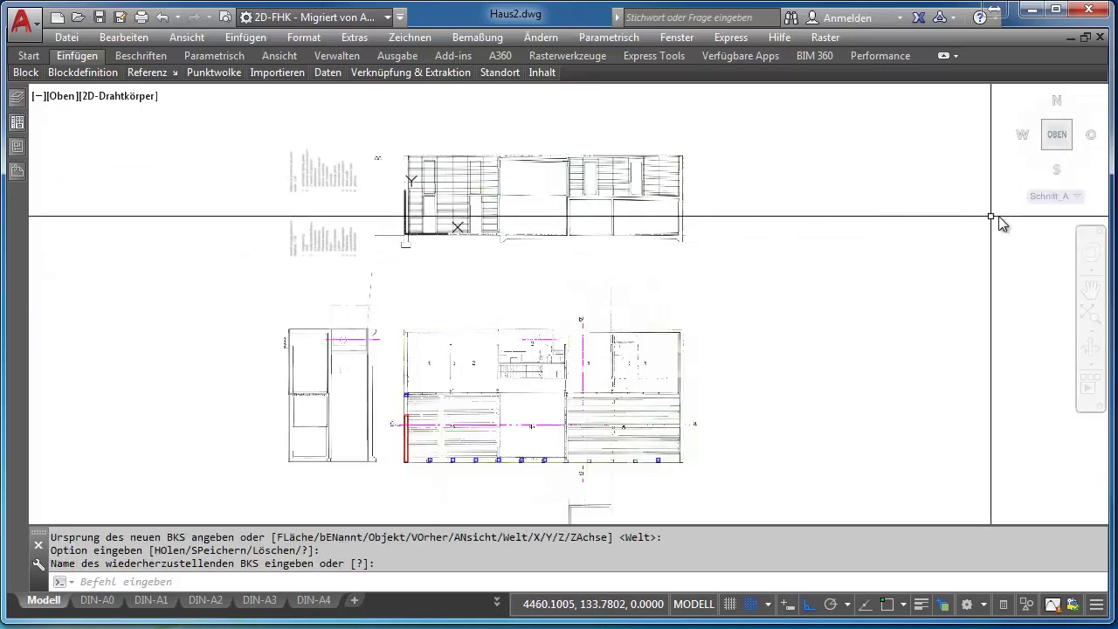
pyautogui.click(1098, 261)
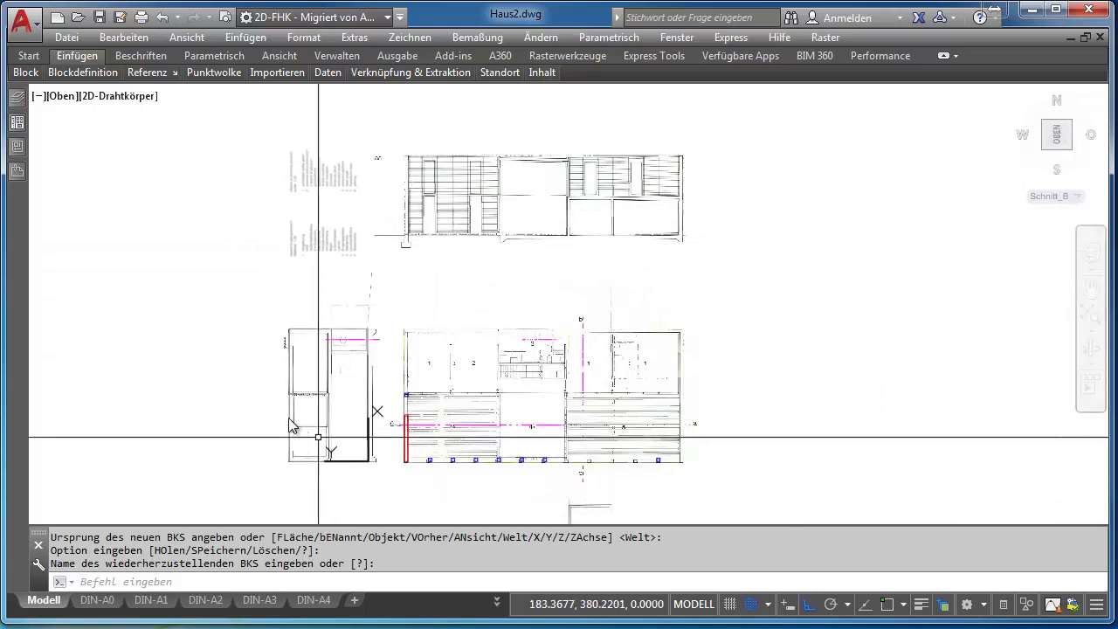
pyautogui.click(1051, 197)
pyautogui.click(1078, 218)
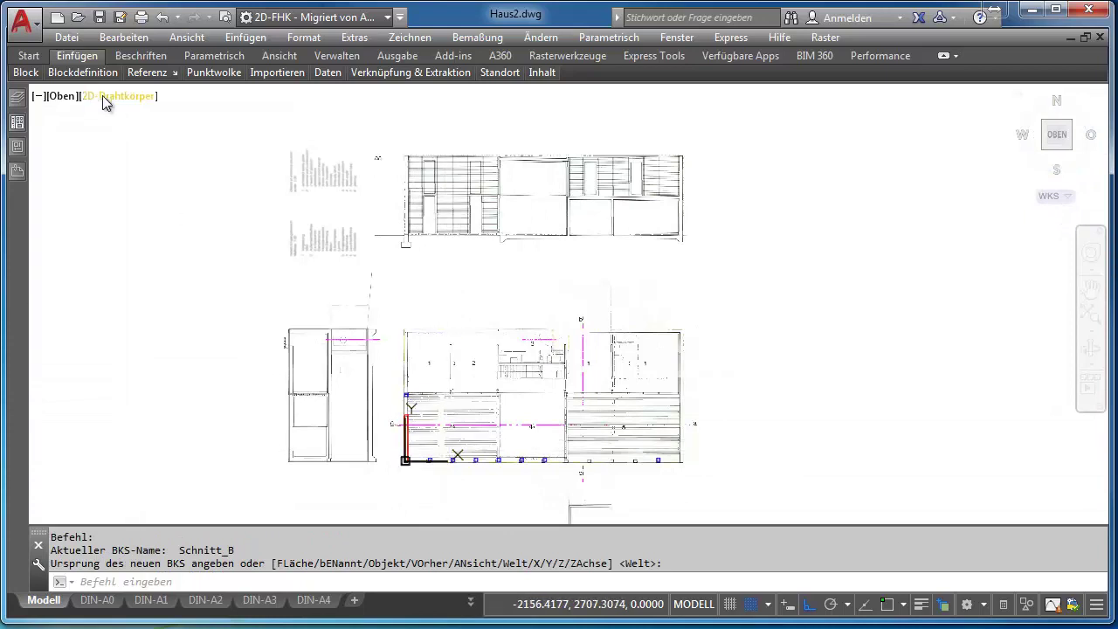
# Step: Restore the Detail E-E named view and switch the grid display on with F7
pyautogui.click(60, 97)
pyautogui.moveTo(171, 116)
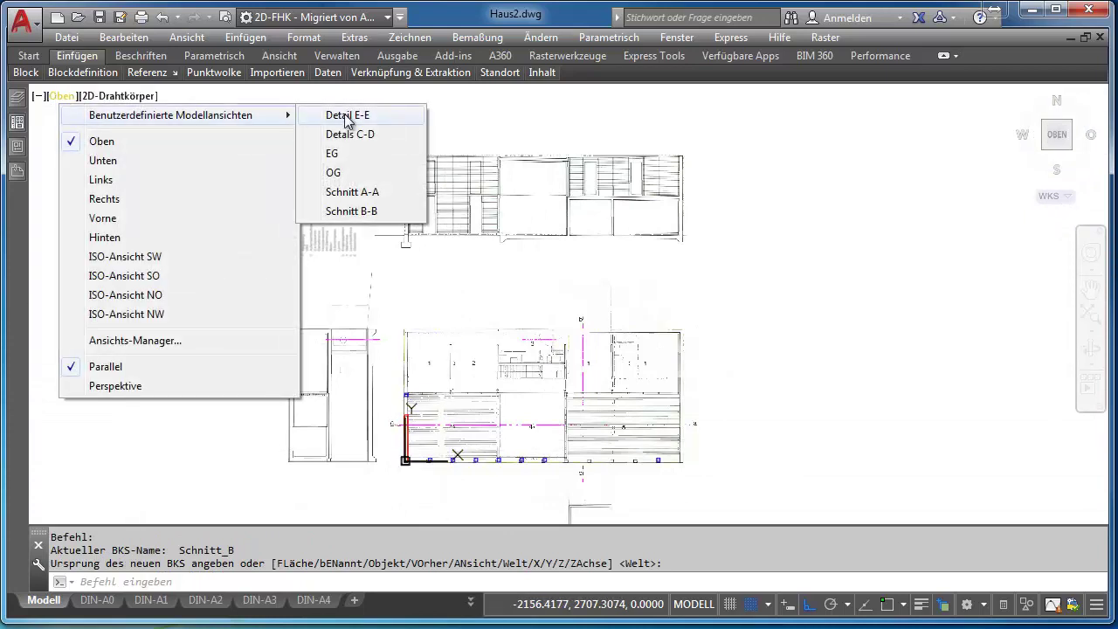
pyautogui.click(347, 117)
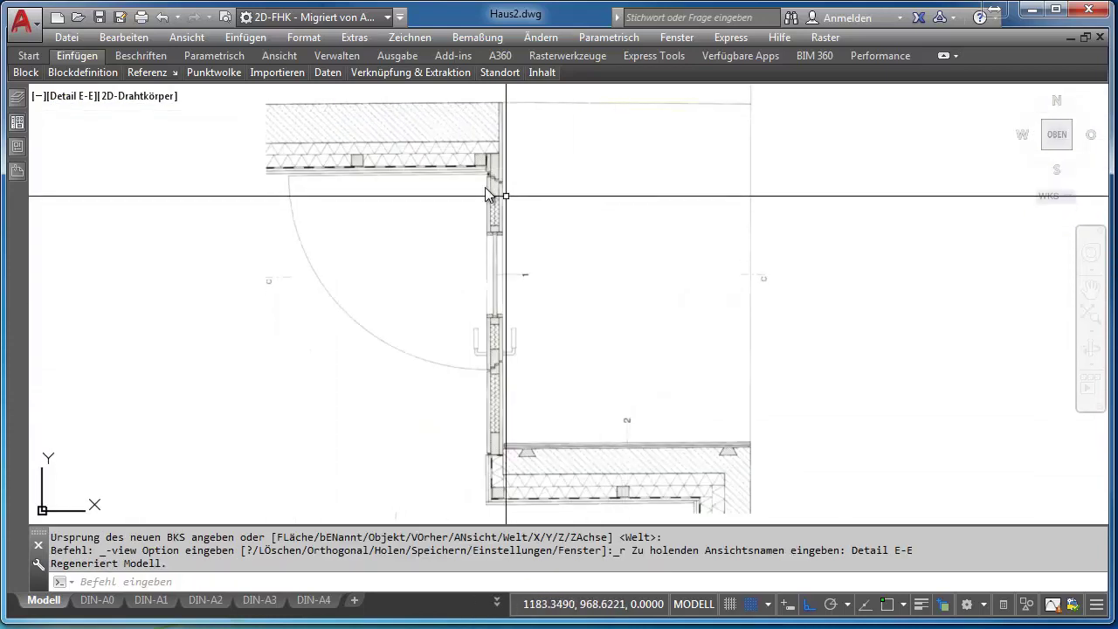
pyautogui.press('F7')
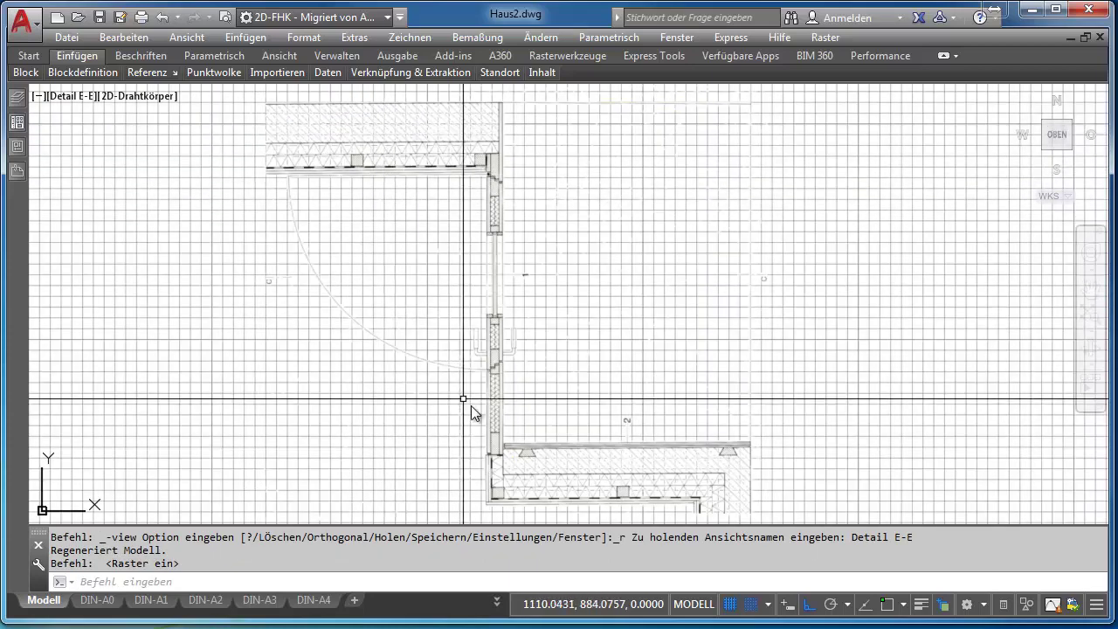
pyautogui.scroll(2, 472, 406)
pyautogui.scroll(1, 472, 375)
pyautogui.scroll(2, 454, 349)
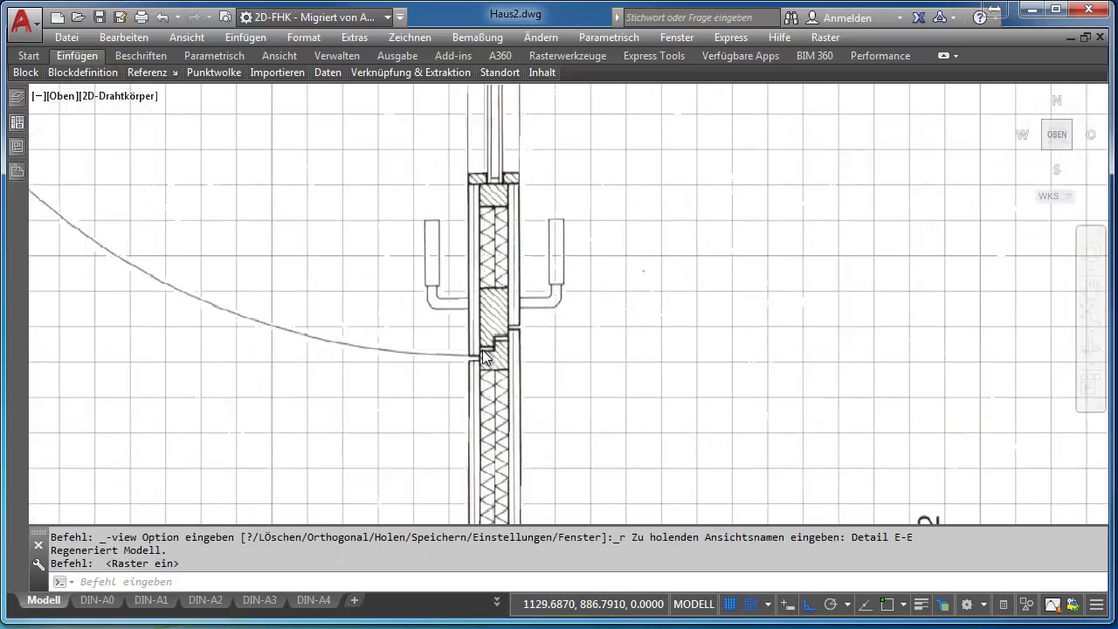
pyautogui.scroll(1, 437, 324)
pyautogui.scroll(-1, 445, 330)
pyautogui.scroll(-2, 453, 336)
pyautogui.scroll(-2, 459, 335)
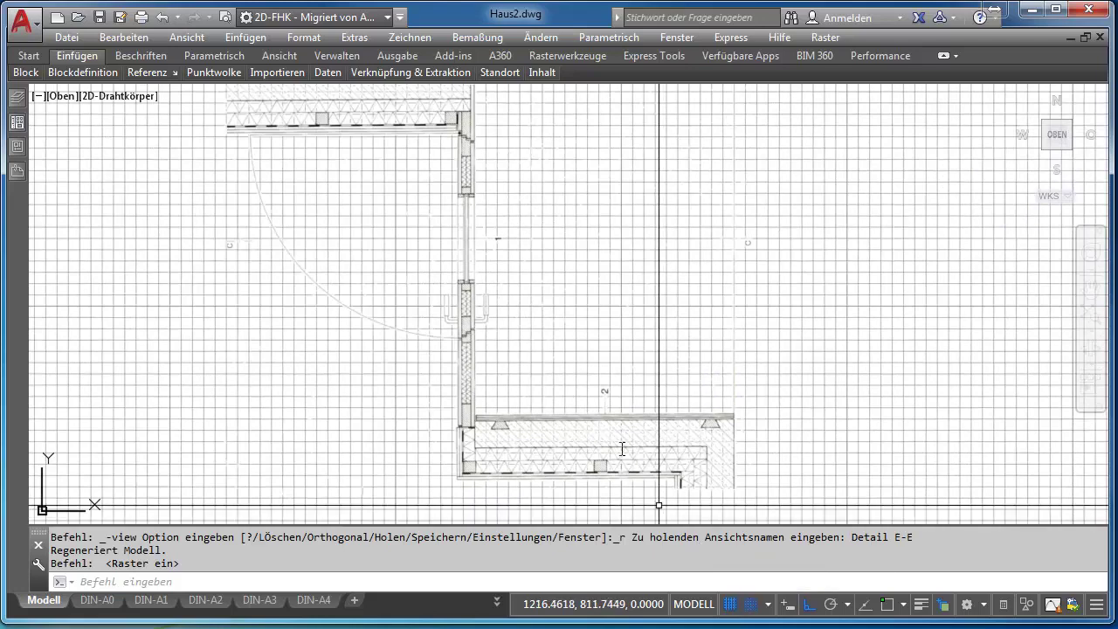
# Step: In Fangeinstellungen, uncheck Adaptives Raster, keeping snap and grid at 5 with major lines every 20
pyautogui.rightClick(747, 606)
pyautogui.click(782, 581)
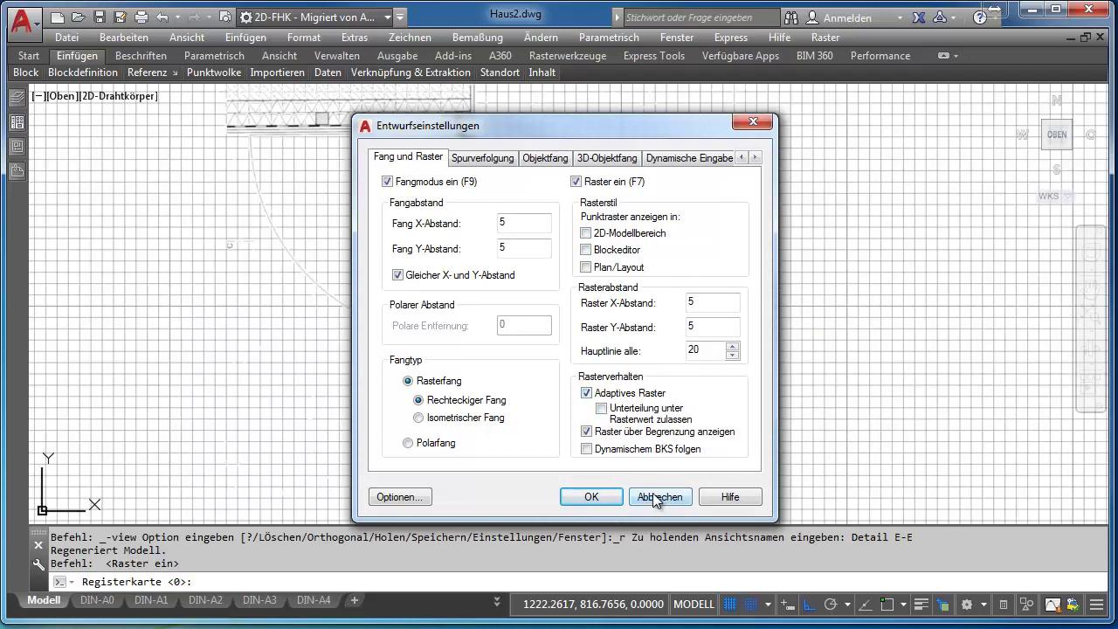
pyautogui.click(594, 393)
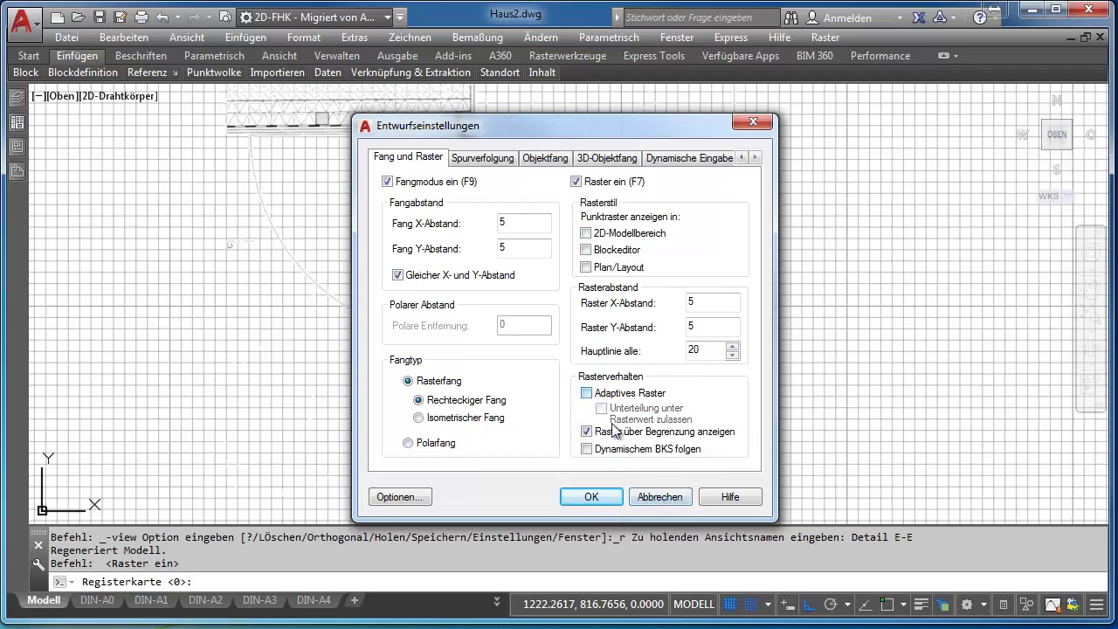
pyautogui.click(592, 496)
pyautogui.scroll(-2, 482, 297)
pyautogui.scroll(1, 485, 297)
pyautogui.scroll(1, 490, 306)
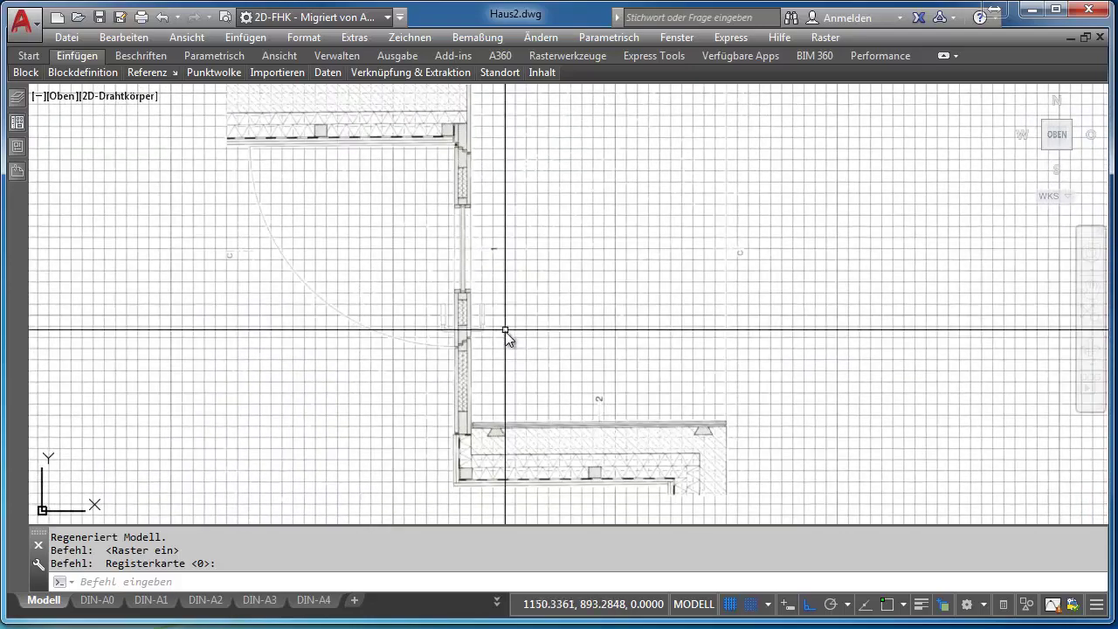
pyautogui.scroll(-2, 511, 339)
pyautogui.scroll(-1, 515, 342)
pyautogui.scroll(1, 515, 344)
pyautogui.scroll(2, 515, 346)
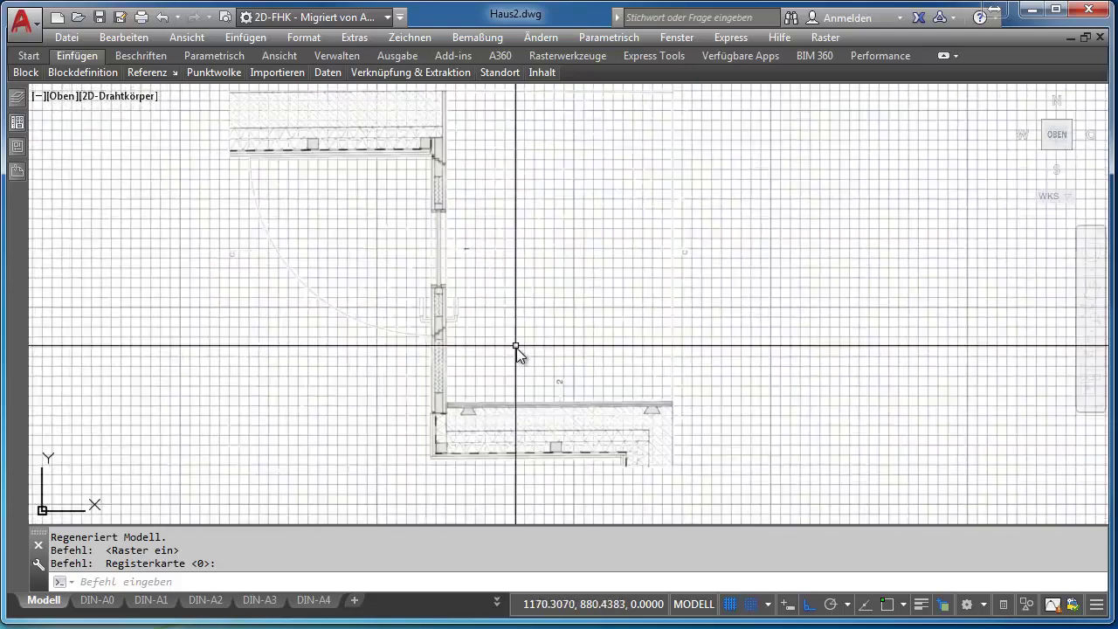
pyautogui.scroll(2, 516, 347)
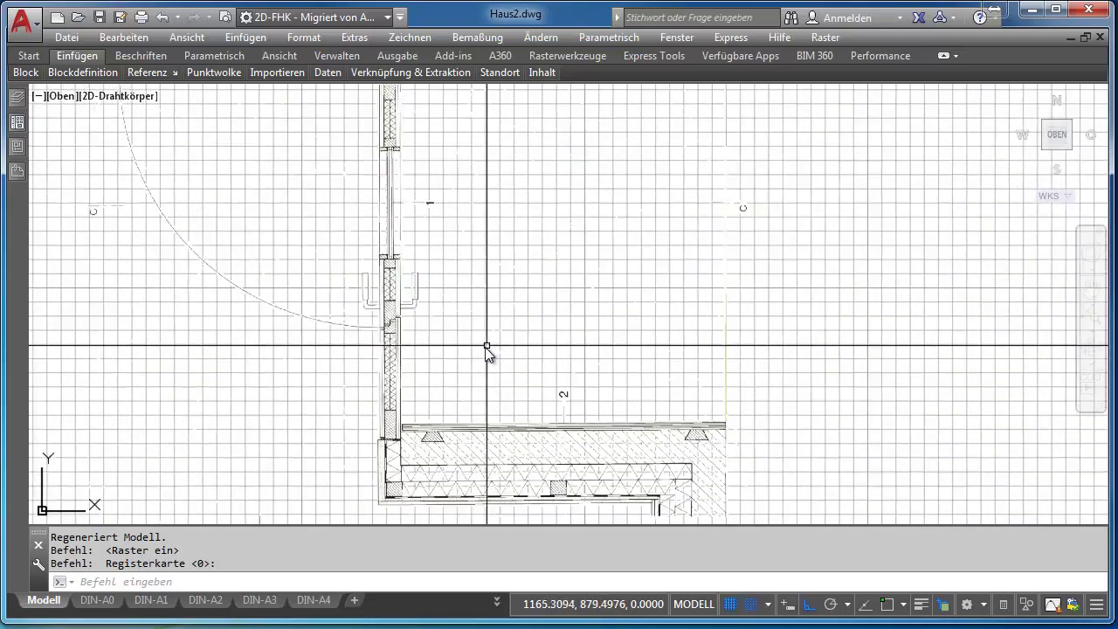
pyautogui.scroll(-1, 486, 349)
pyautogui.click(82, 72)
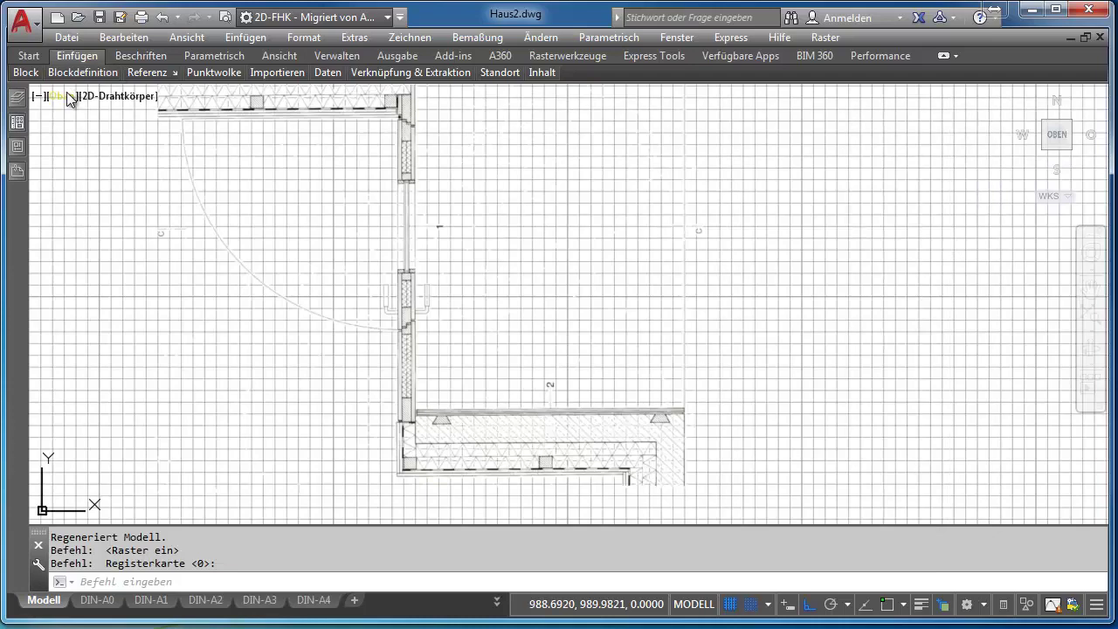
# Step: Restore the Details C-D view with the grid off, then open the Layer Properties Manager
pyautogui.click(63, 96)
pyautogui.moveTo(178, 114)
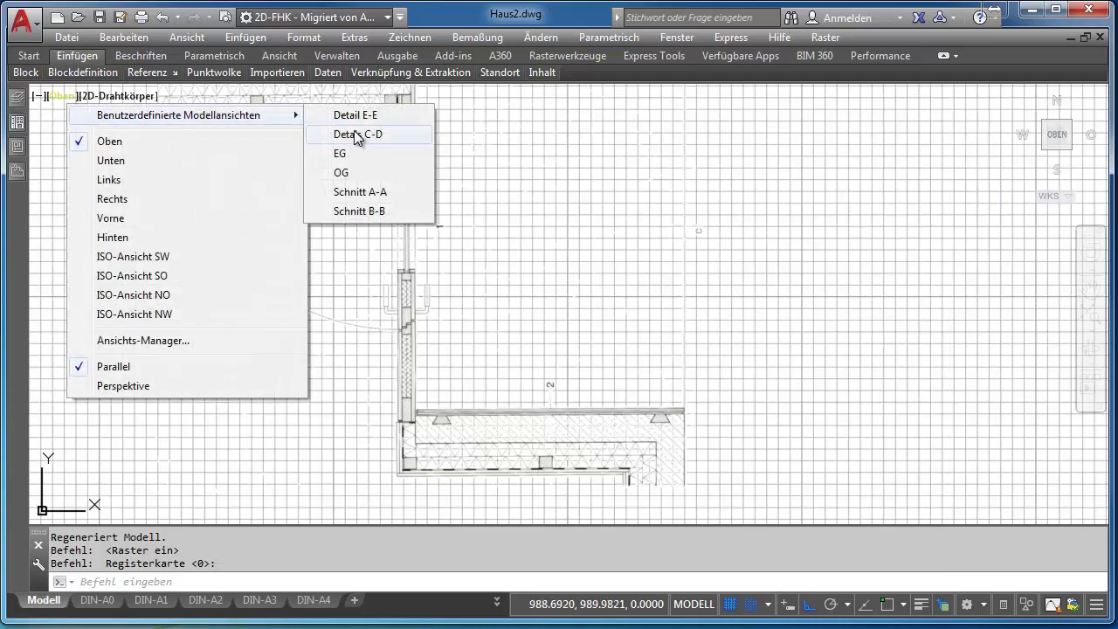
pyautogui.click(354, 133)
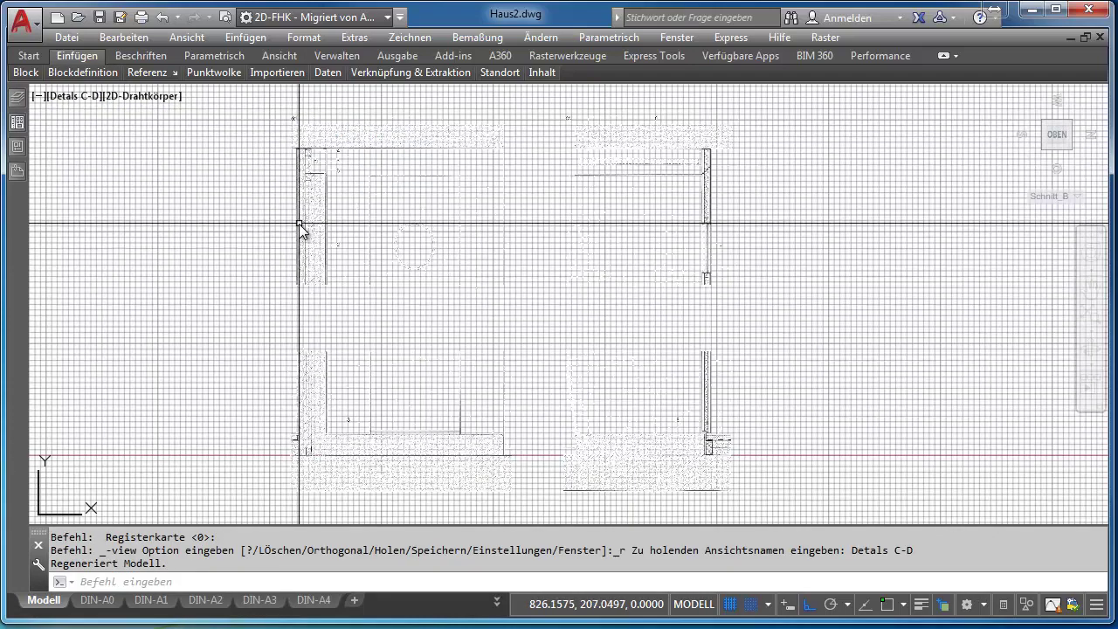
pyautogui.press('F7')
pyautogui.scroll(1, 299, 225)
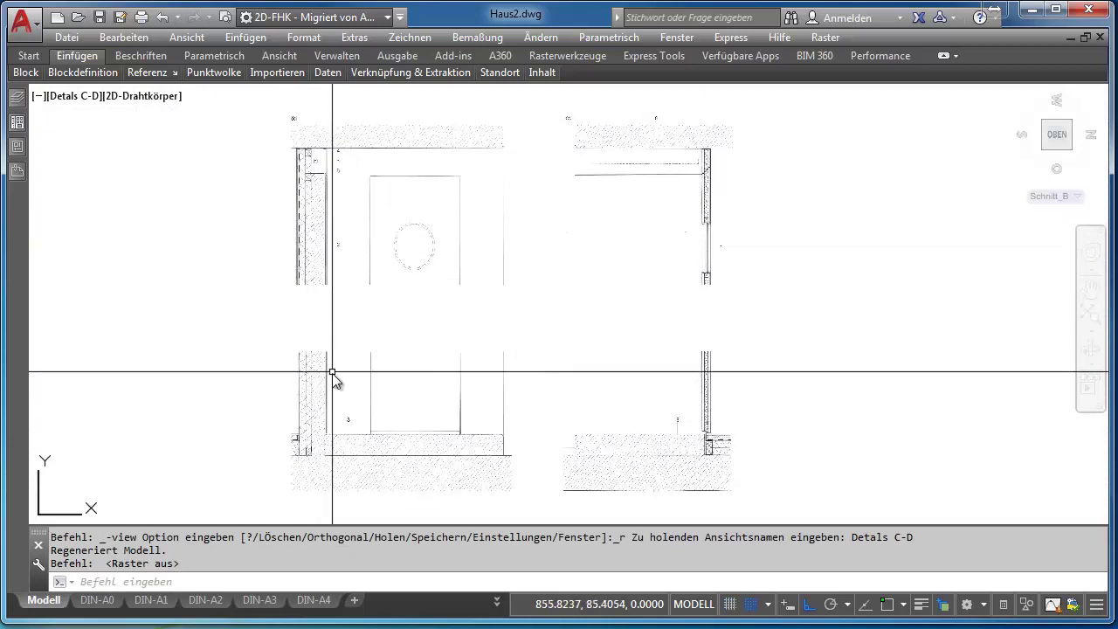
pyautogui.scroll(2, 328, 370)
pyautogui.moveTo(325, 360)
pyautogui.mouseDown(button='middle')
pyautogui.moveTo(388, 253)
pyautogui.moveTo(400, 358)
pyautogui.mouseUp(button='middle')
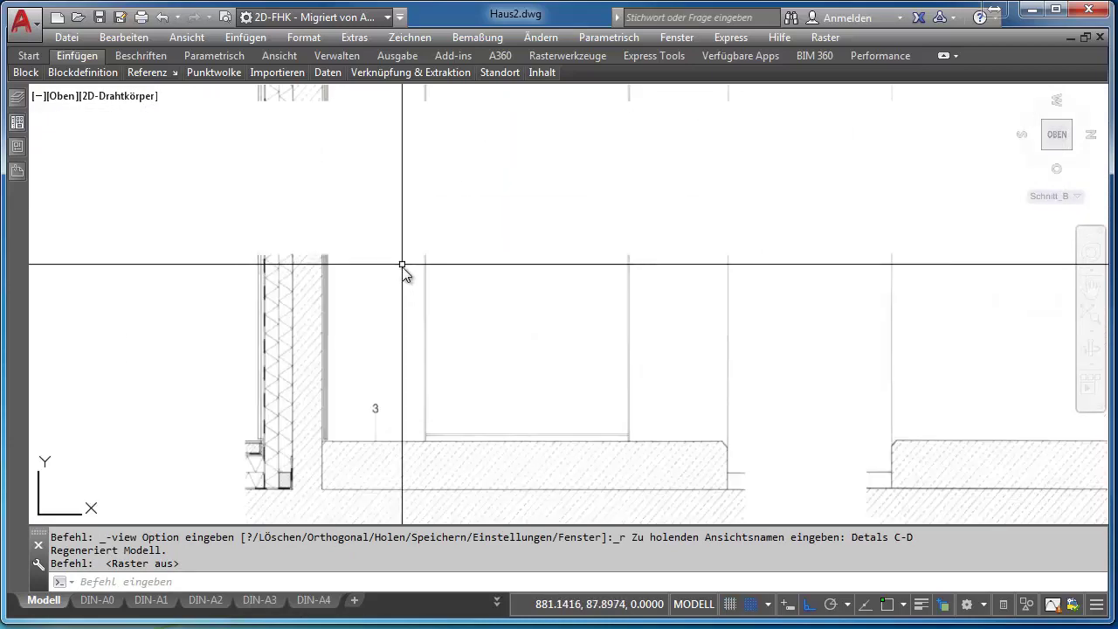
pyautogui.moveTo(402, 192); pyautogui.dragTo(371, 282, button='middle')
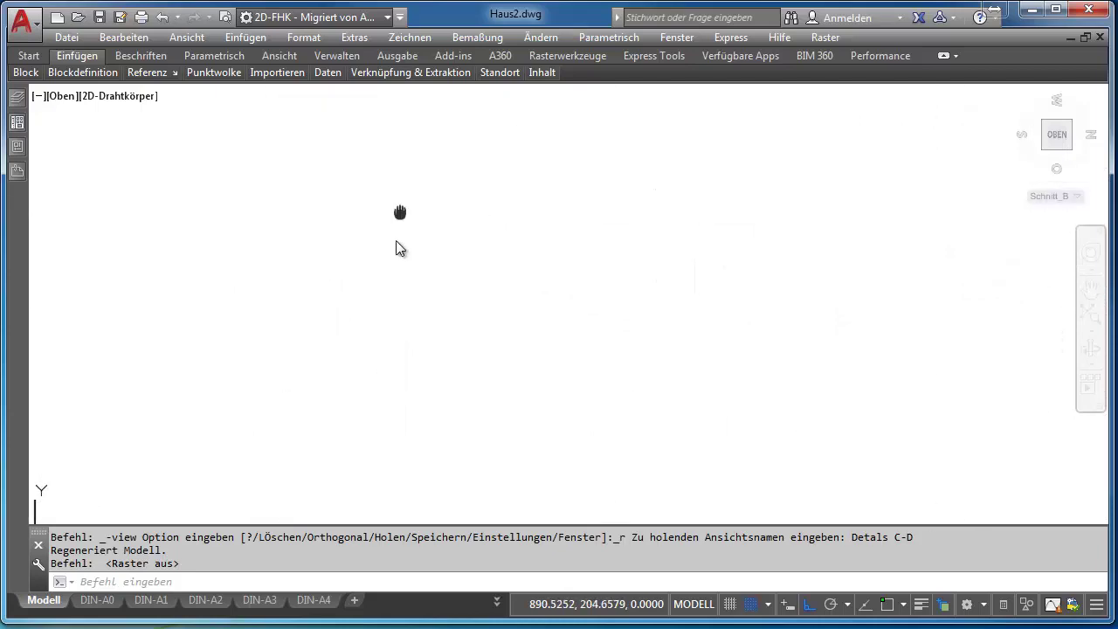
pyautogui.moveTo(443, 287); pyautogui.dragTo(447, 227, button='middle')
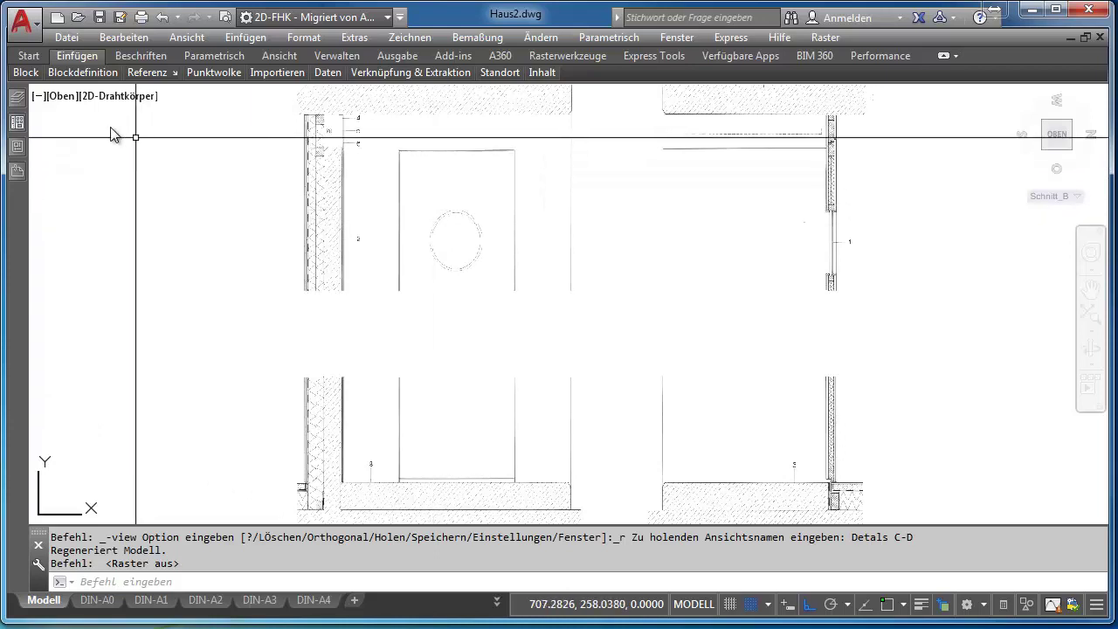
pyautogui.click(18, 97)
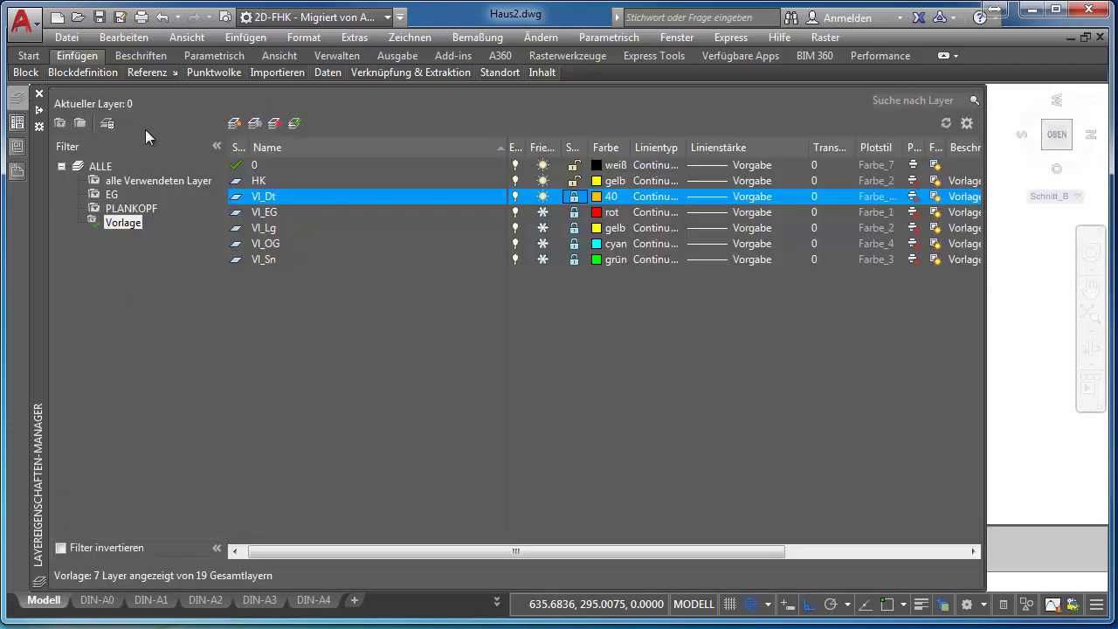
# Step: List all 19 layers with the ALLE filter, select VI_Sn, and zoom out to the full elevation
pyautogui.click(99, 165)
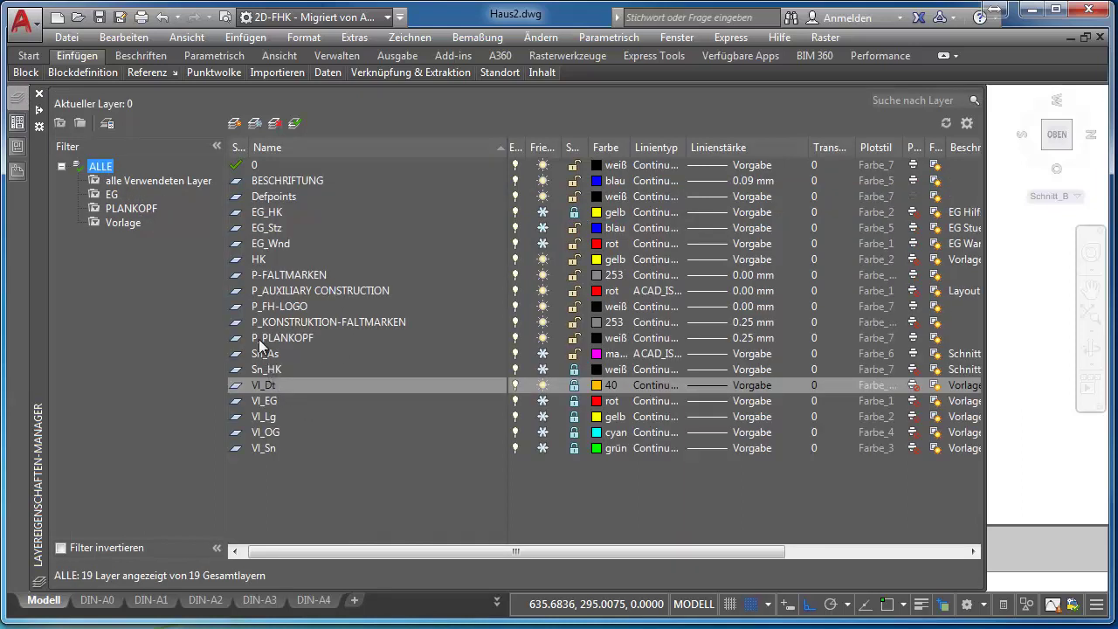
pyautogui.click(266, 448)
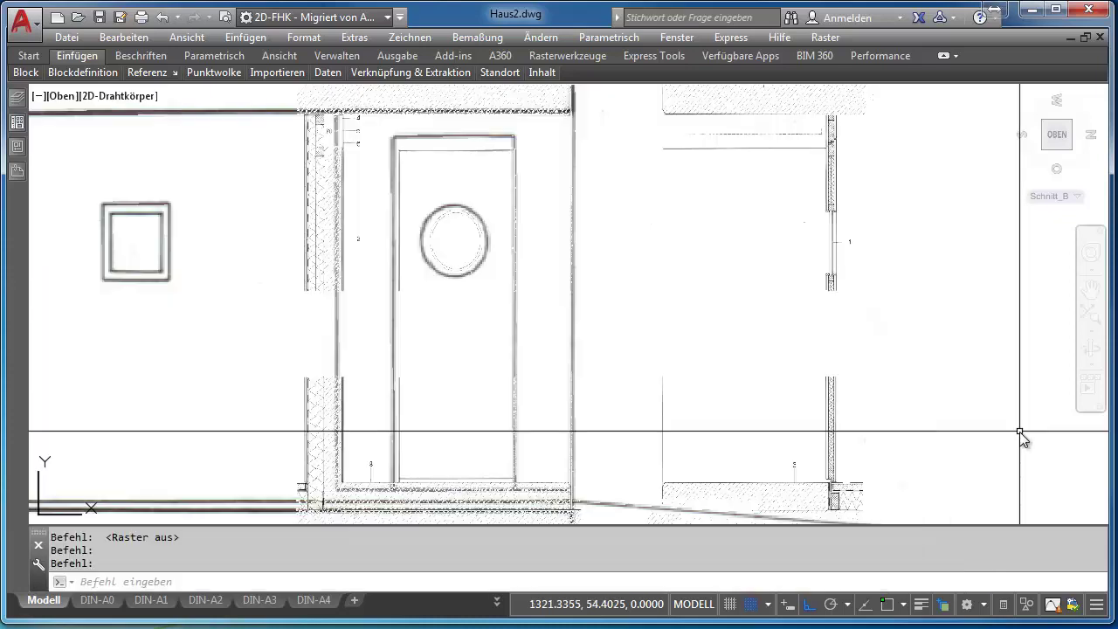
pyautogui.scroll(-2, 433, 365)
pyautogui.scroll(-1, 429, 369)
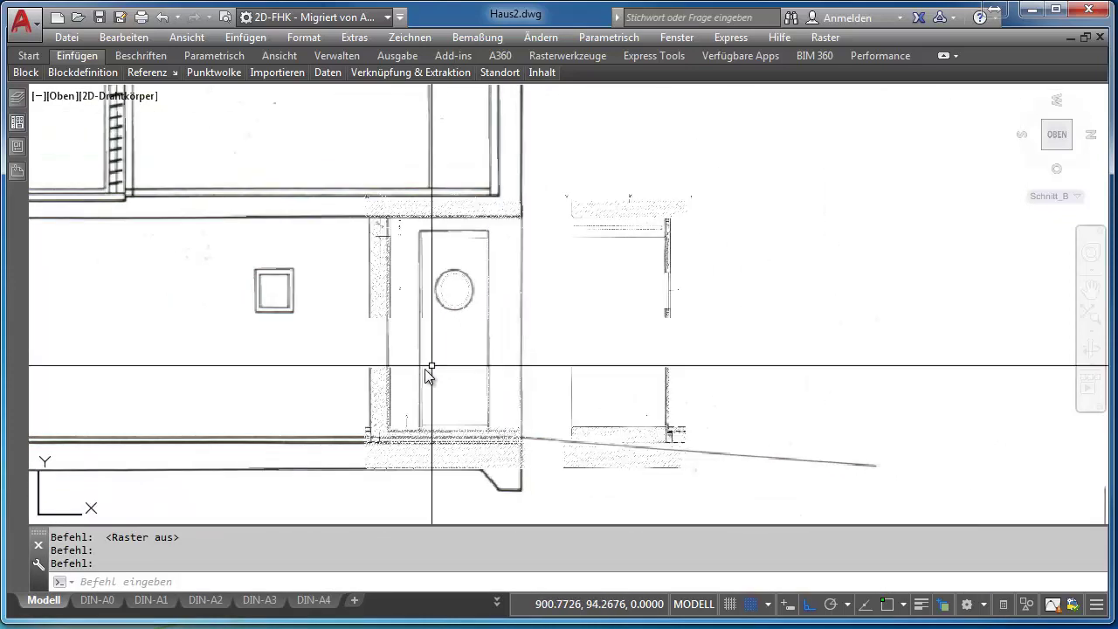
pyautogui.scroll(-1, 344, 361)
pyautogui.scroll(-1, 335, 350)
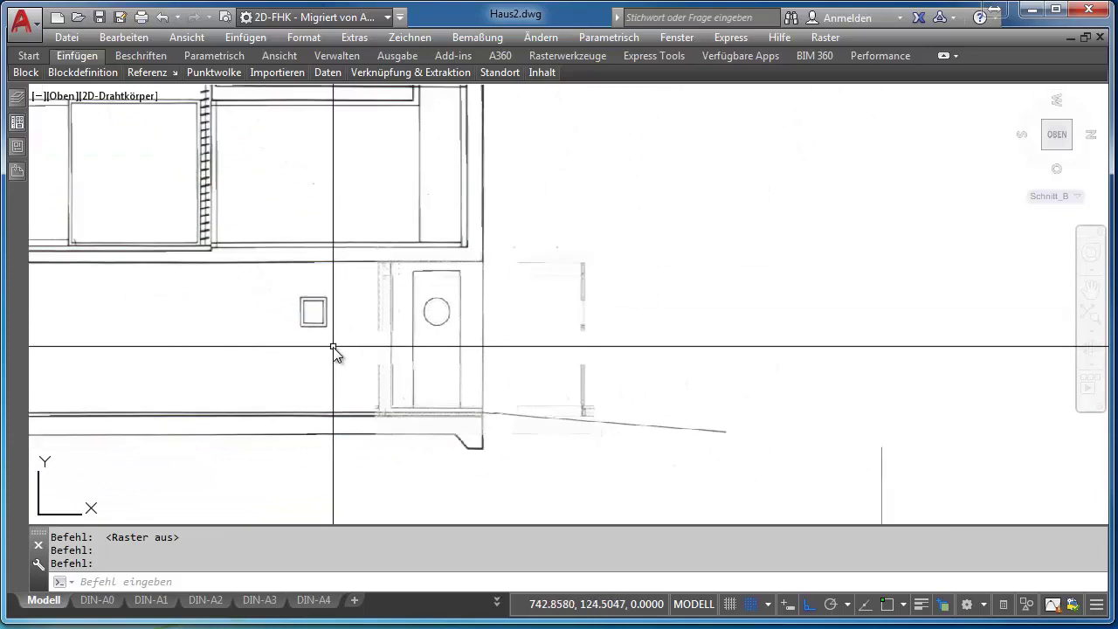
pyautogui.scroll(-1, 306, 309)
pyautogui.scroll(-1, 421, 315)
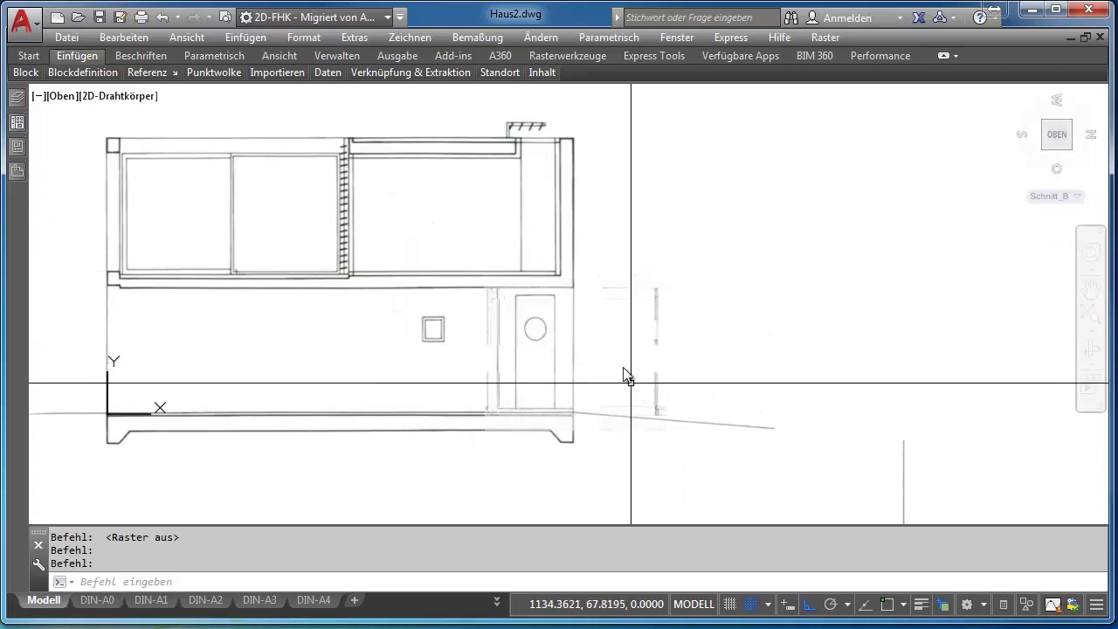
pyautogui.scroll(1, 590, 358)
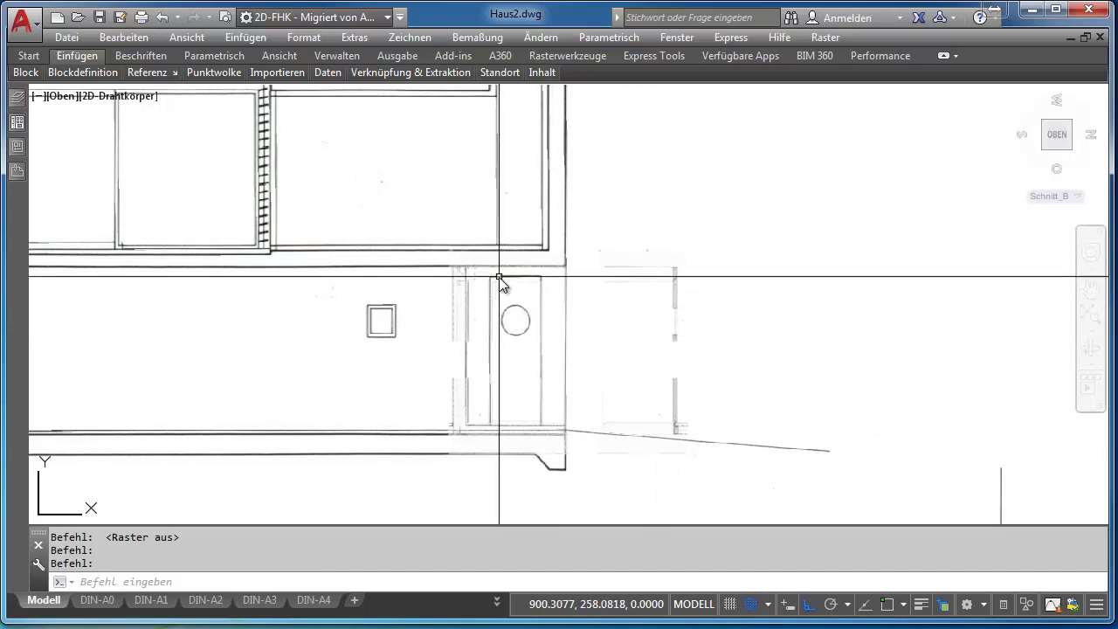
pyautogui.scroll(-2, 457, 372)
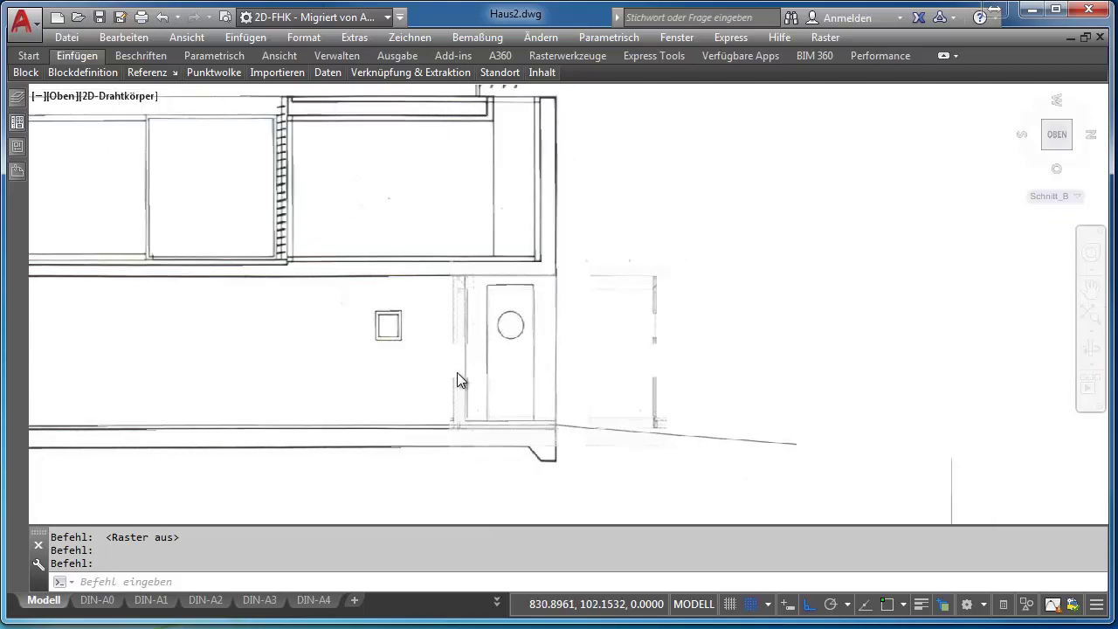
pyautogui.scroll(-1, 456, 373)
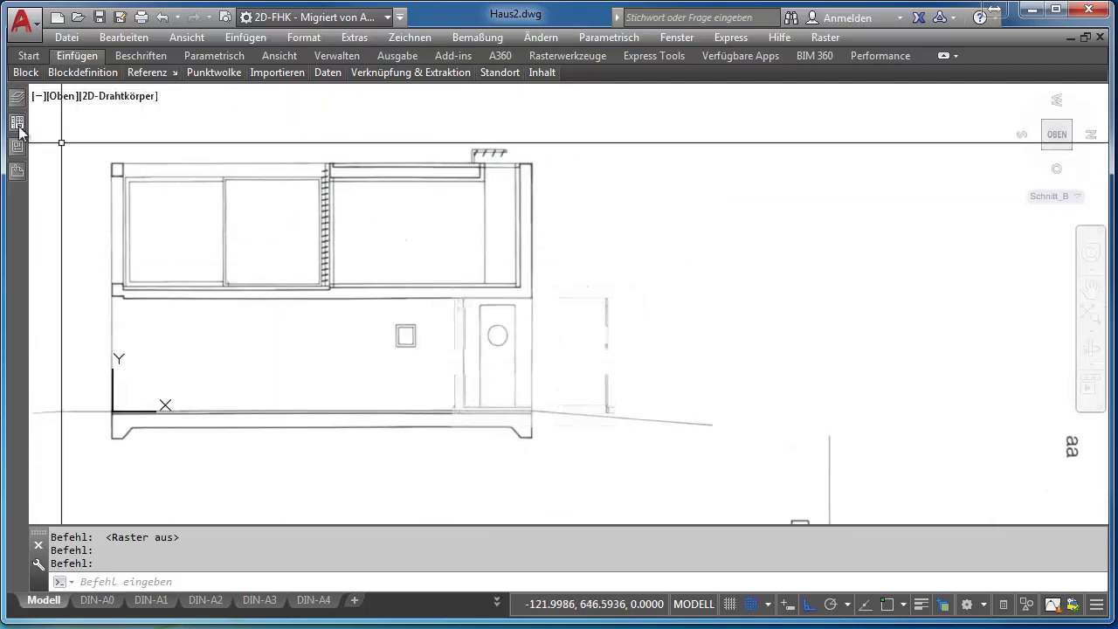
# Step: Restore the EG named view and select the VI_Dt layer in Layer Properties
pyautogui.click(17, 100)
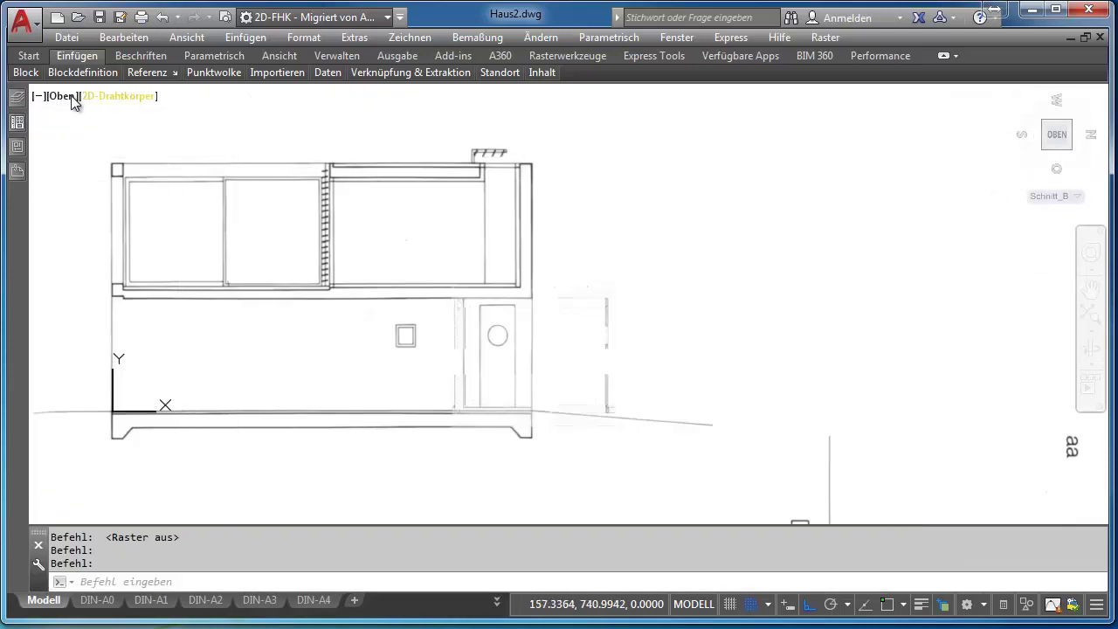
pyautogui.click(63, 96)
pyautogui.click(345, 153)
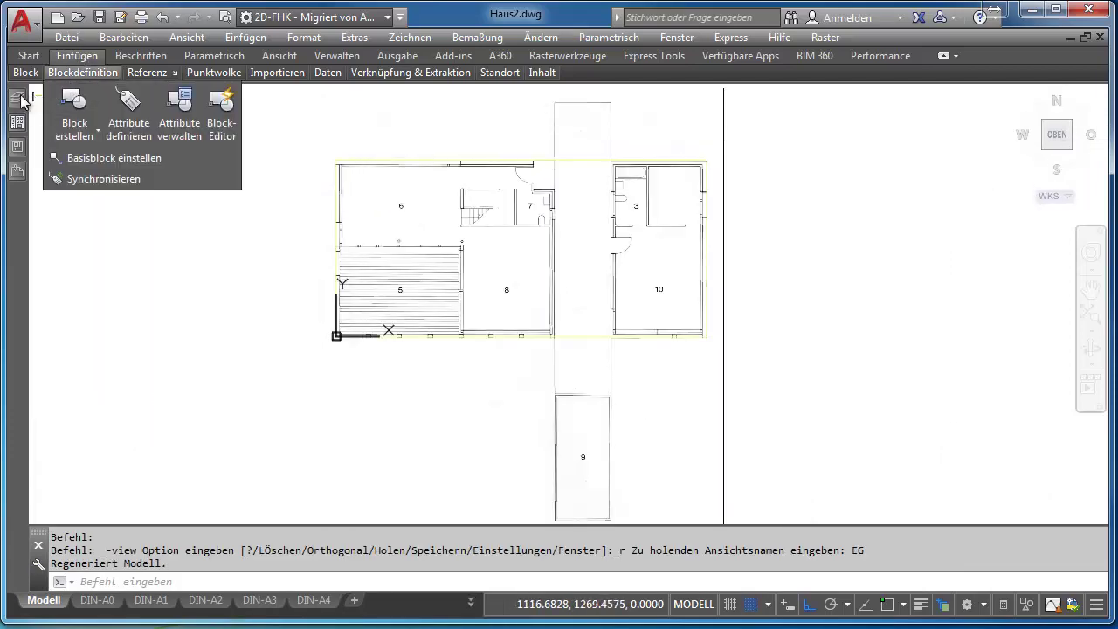
pyautogui.moveTo(17, 122)
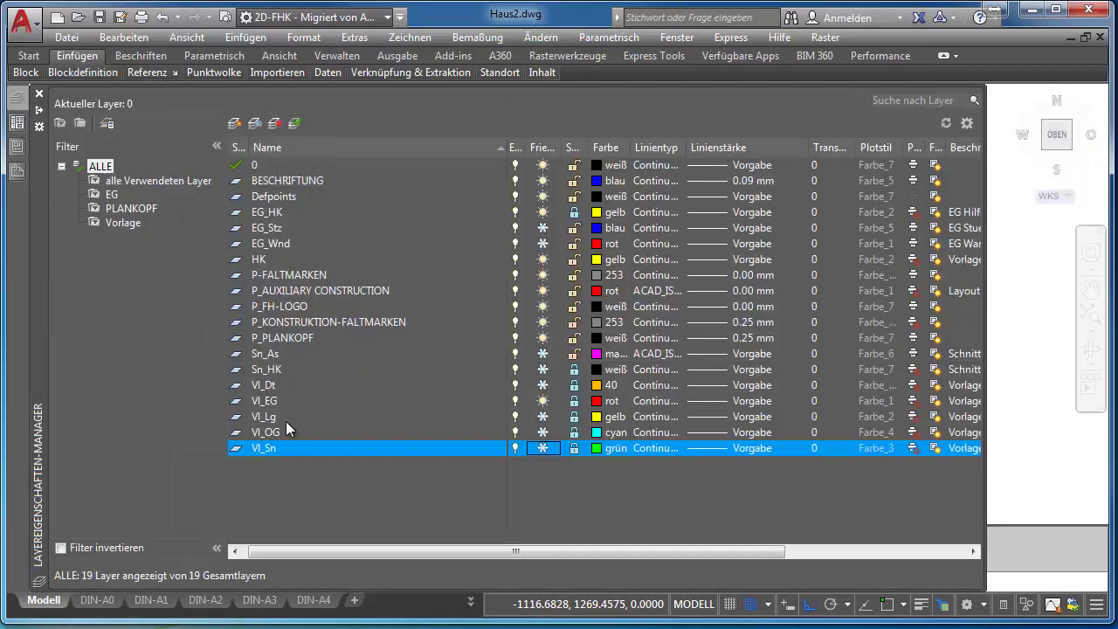
pyautogui.click(266, 384)
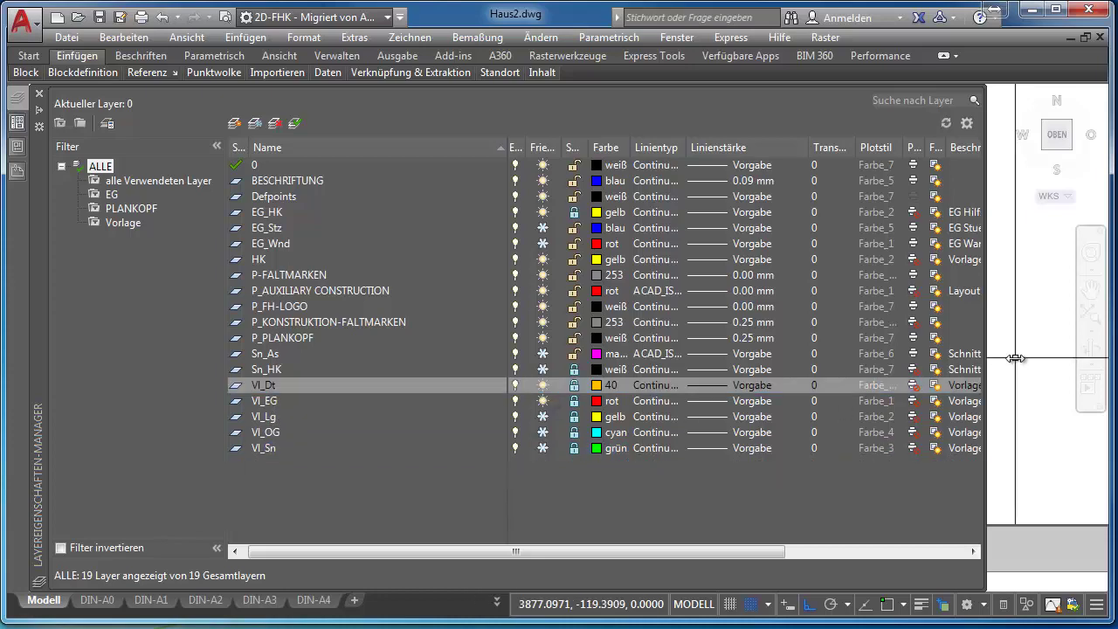
pyautogui.scroll(2, 541, 153)
# Step: Zoom in on the door beside room 7, zoom back out, and show the saved model views
pyautogui.scroll(2, 550, 170)
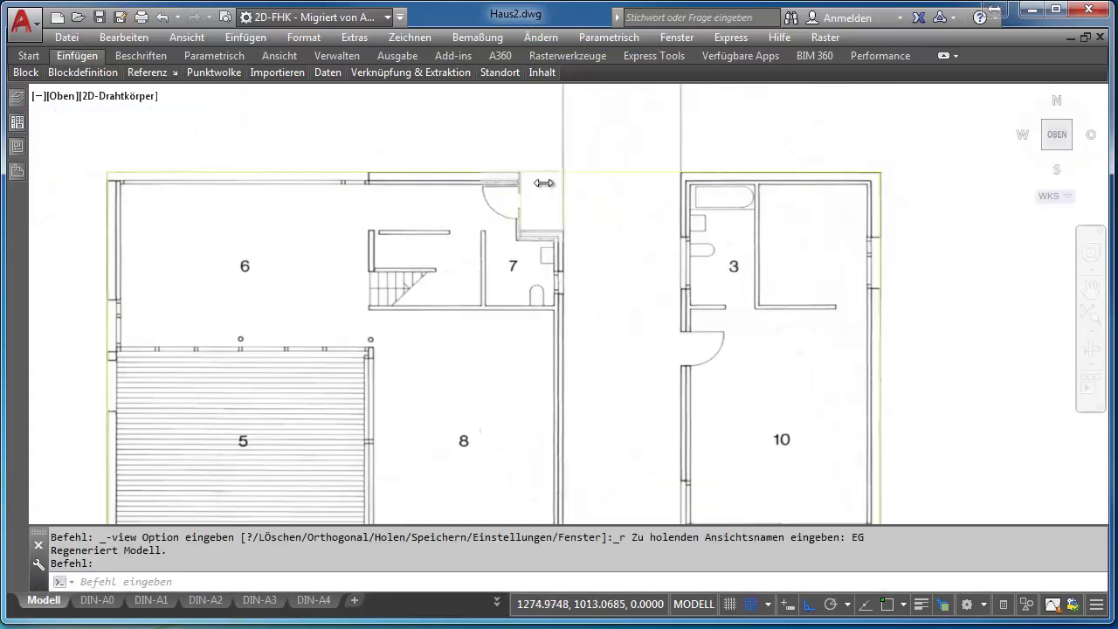
pyautogui.scroll(2, 543, 183)
pyautogui.scroll(2, 498, 196)
pyautogui.scroll(2, 462, 210)
pyautogui.scroll(2, 445, 215)
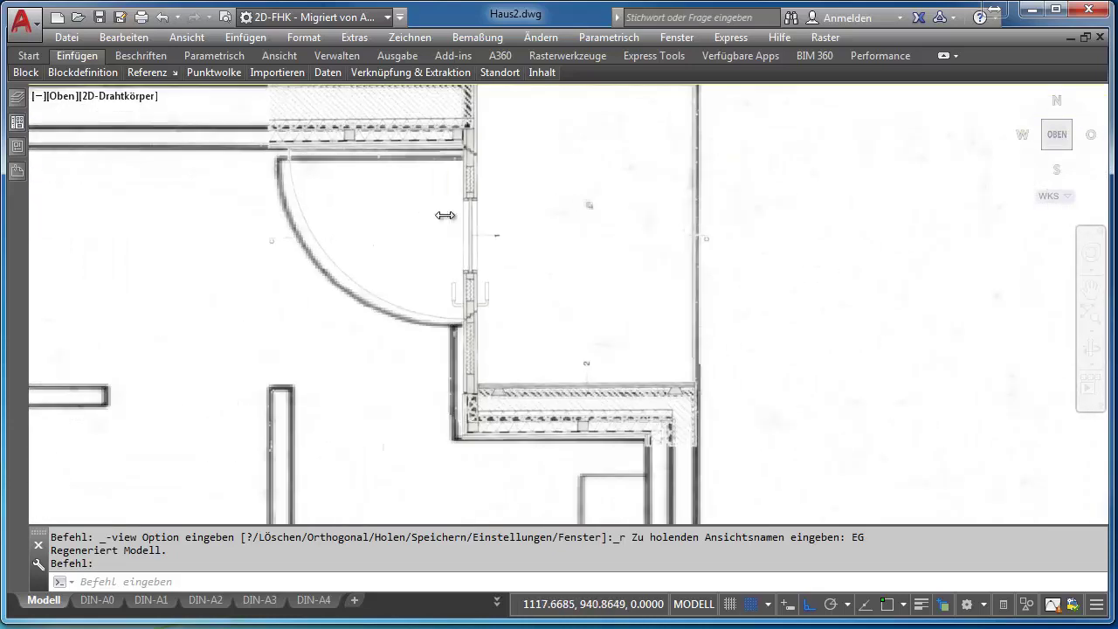
pyautogui.scroll(1, 445, 215)
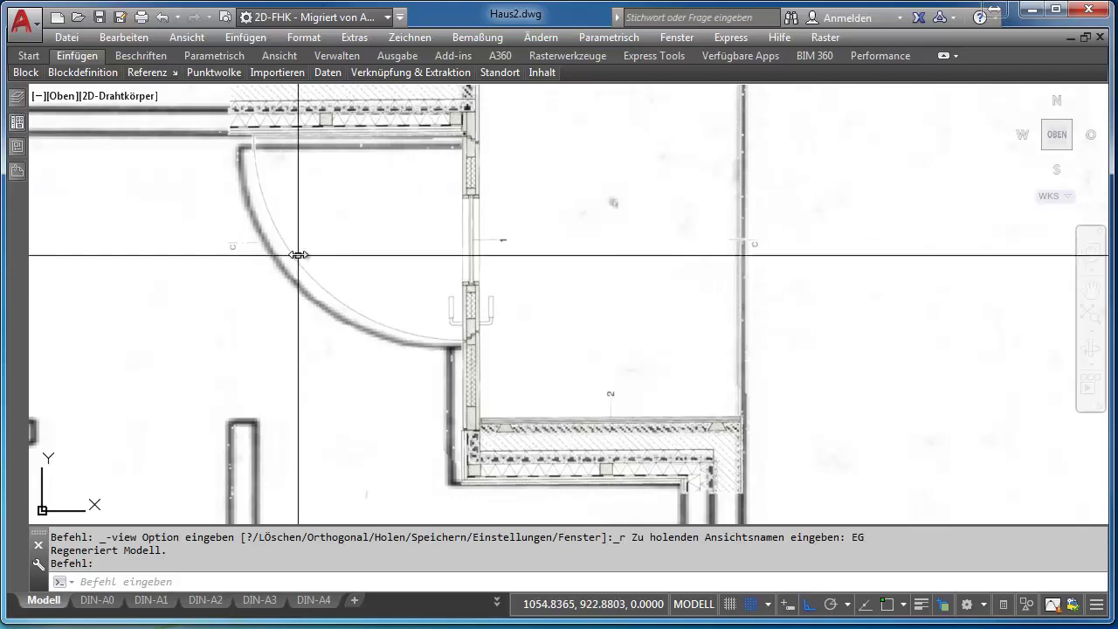
pyautogui.scroll(-2, 295, 251)
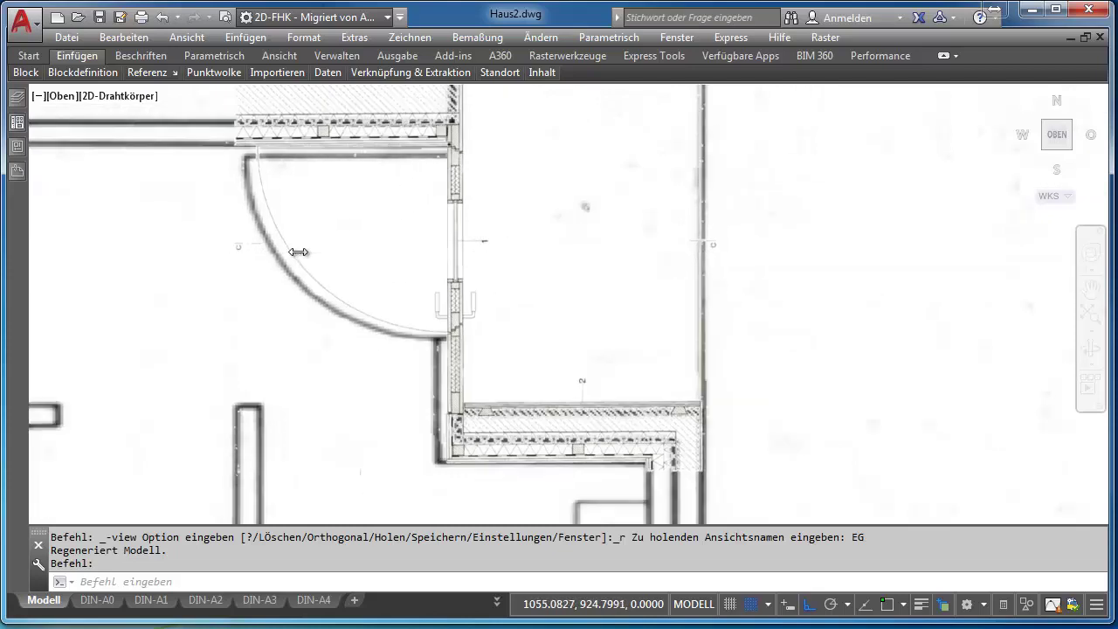
pyautogui.scroll(-1, 299, 250)
pyautogui.scroll(-1, 394, 295)
pyautogui.scroll(-1, 525, 191)
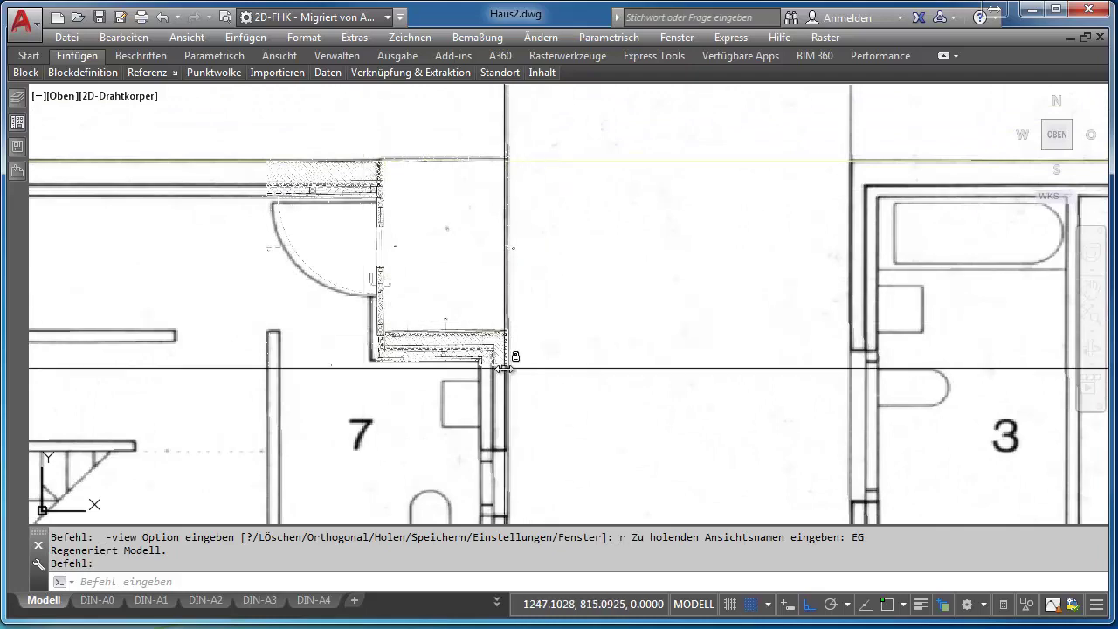
pyautogui.scroll(-2, 504, 368)
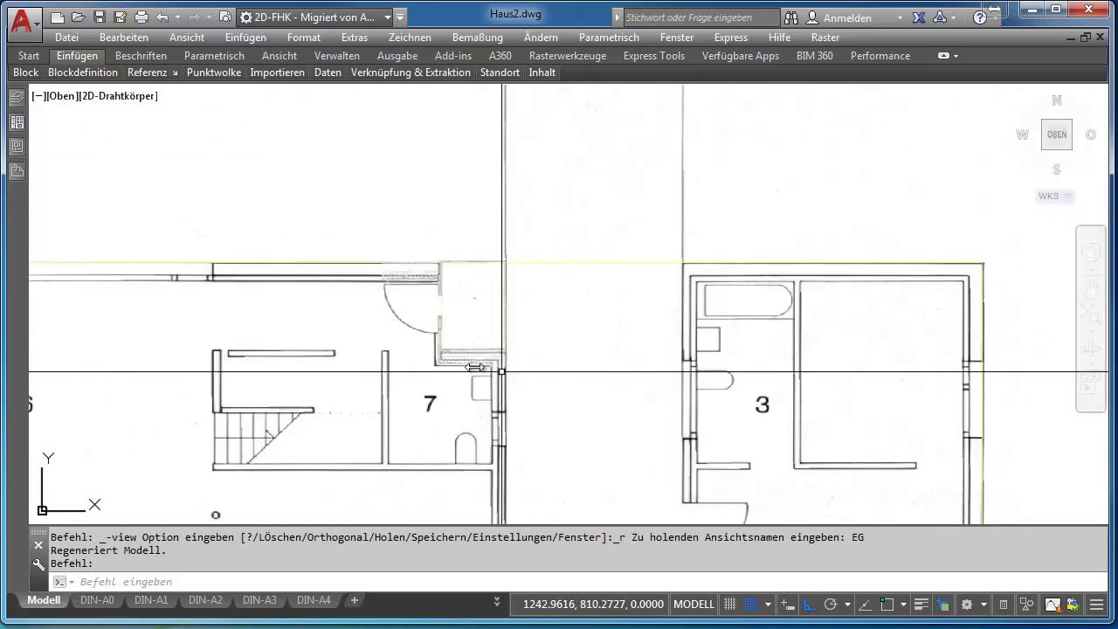
pyautogui.click(61, 97)
pyautogui.moveTo(170, 114)
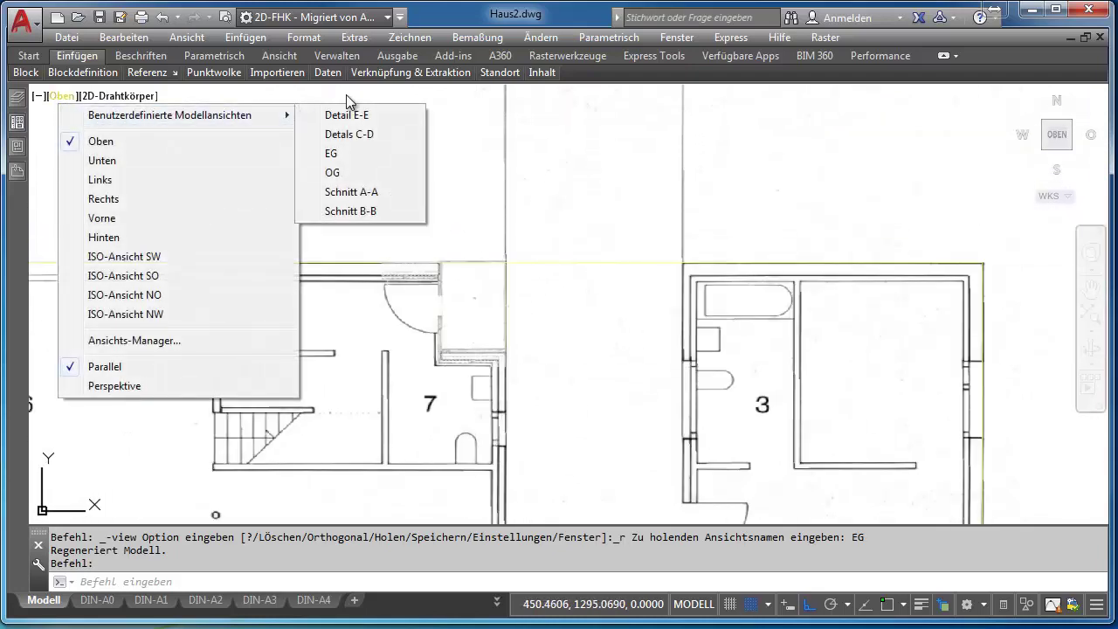
# Step: Restore the EG view, then switch to the OG upper-floor view
pyautogui.click(331, 153)
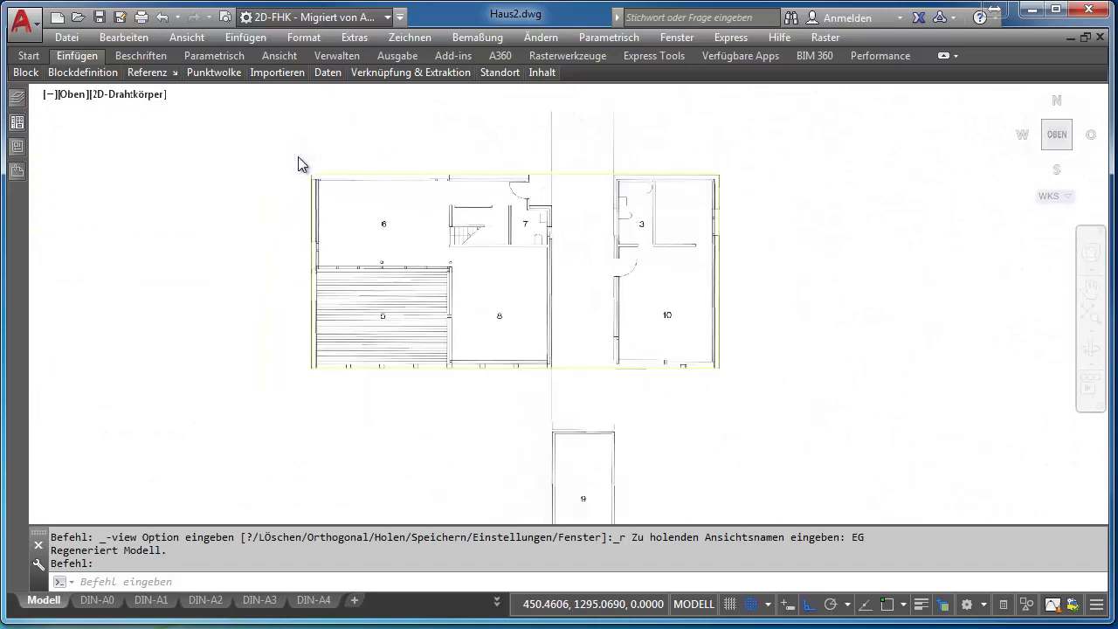
pyautogui.click(63, 98)
pyautogui.click(345, 172)
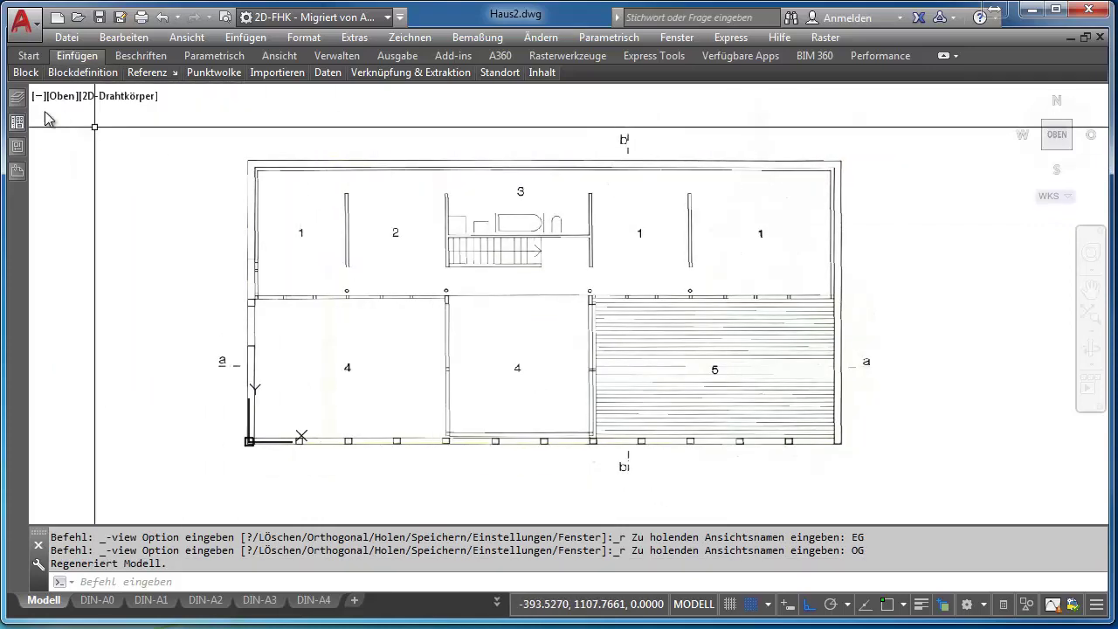
pyautogui.moveTo(17, 98)
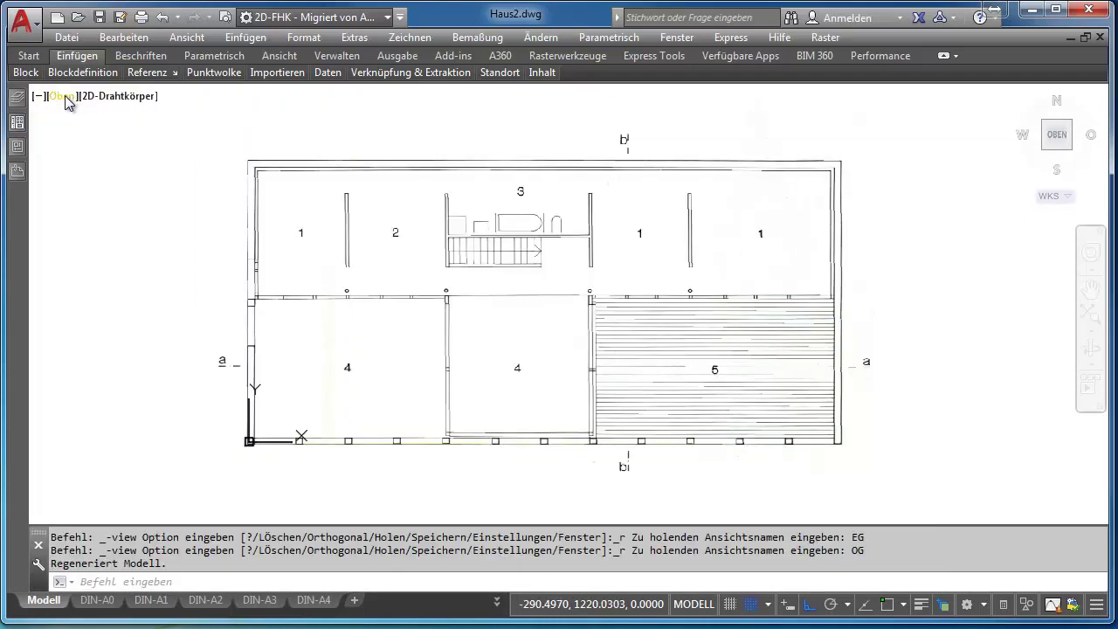
# Step: Switch the viewport to the saved Schnitt A-A section view and zoom in
pyautogui.click(66, 100)
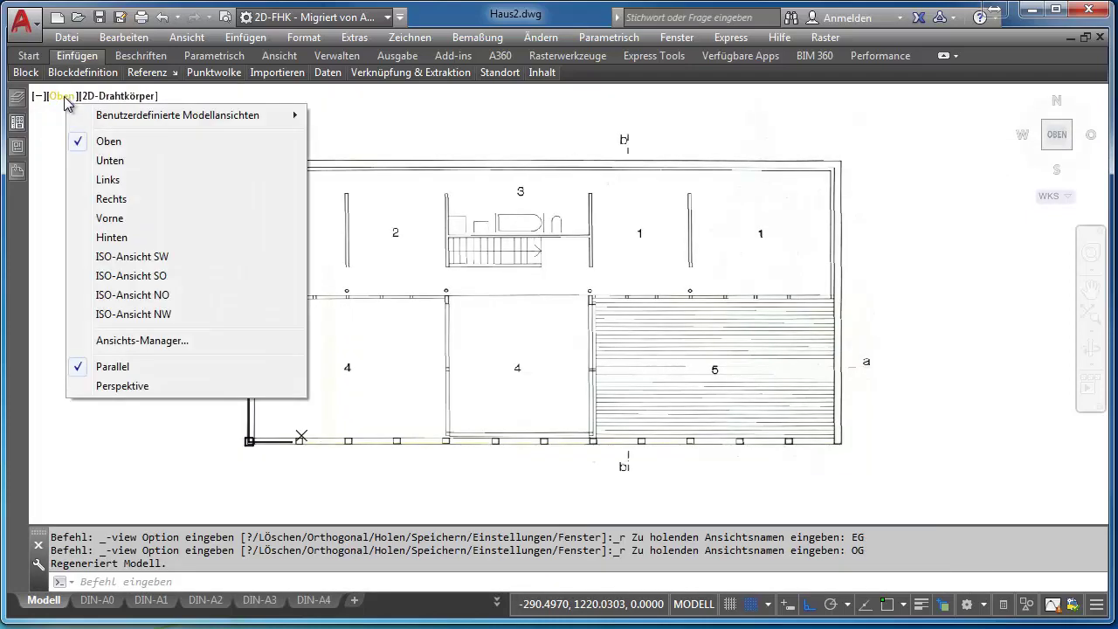
pyautogui.moveTo(177, 114)
pyautogui.click(359, 187)
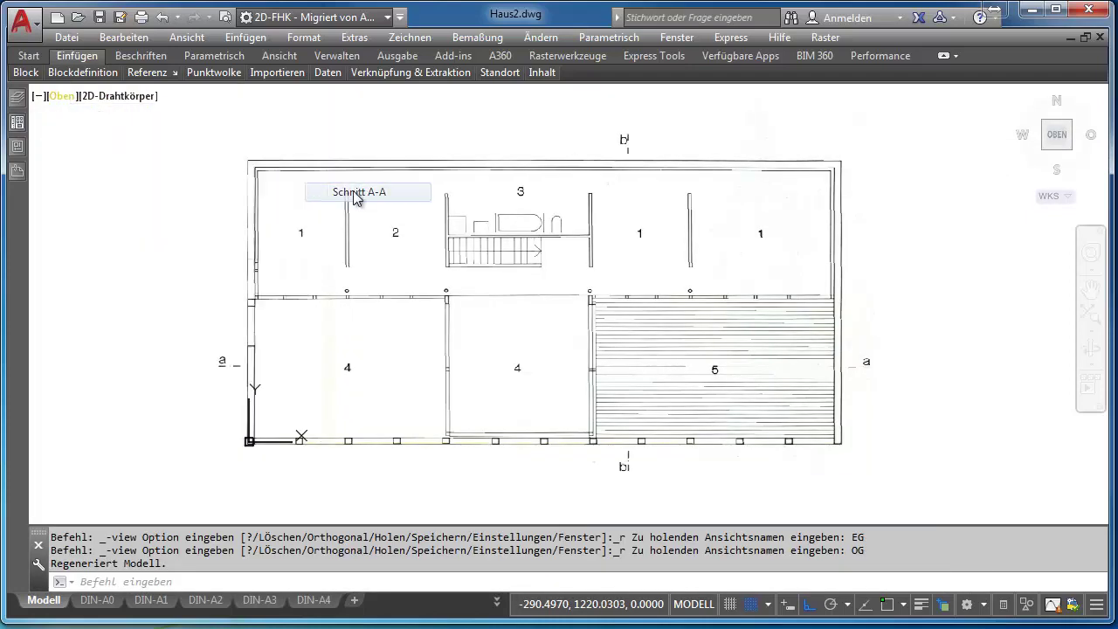
pyautogui.scroll(1, 445, 144)
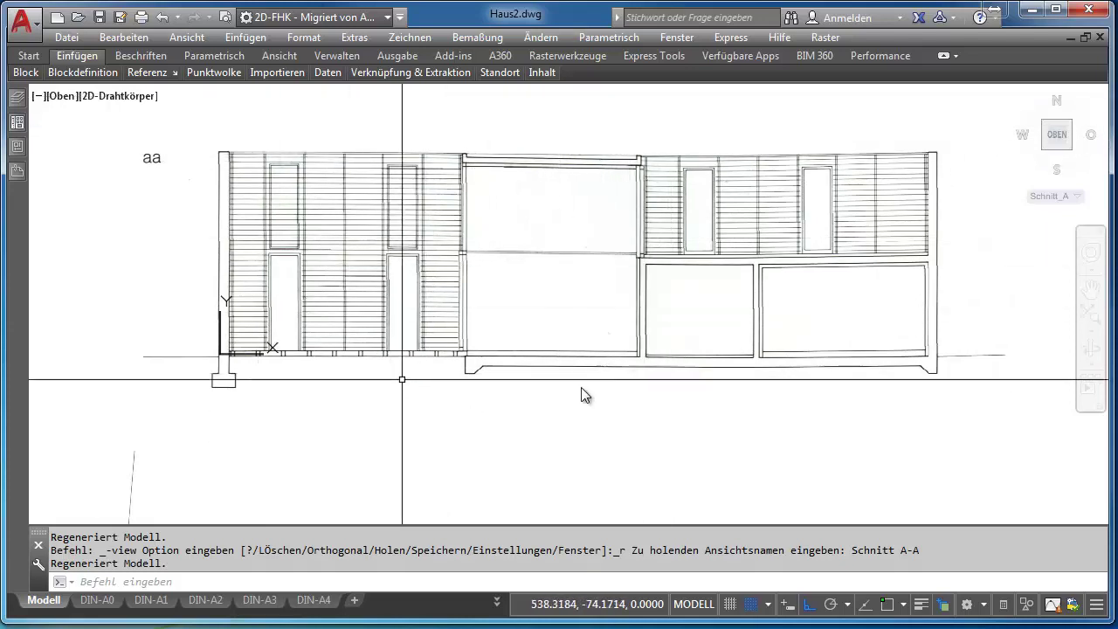
pyautogui.click(17, 98)
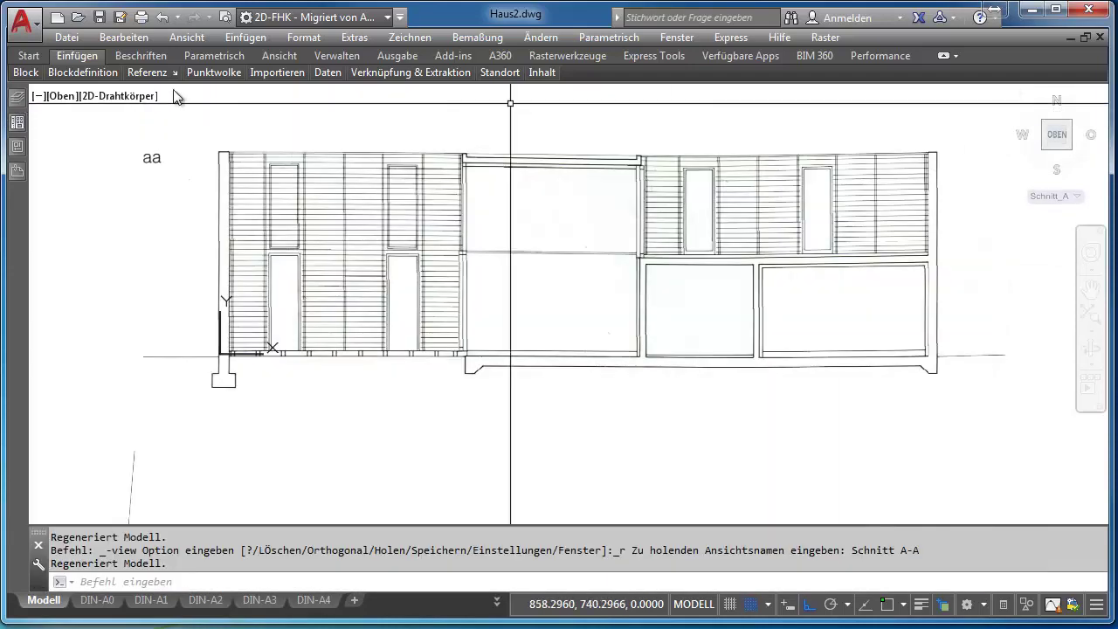
# Step: Show the saved Schnitt B-B section view, then return to the standard top view (Oben)
pyautogui.click(58, 95)
pyautogui.moveTo(171, 115)
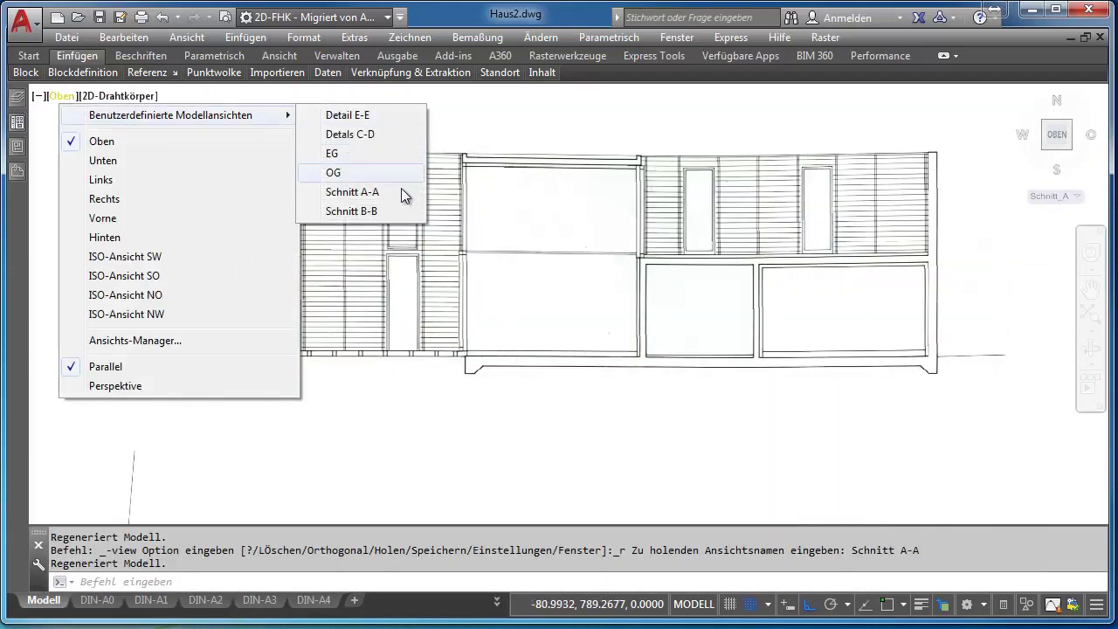
pyautogui.click(366, 213)
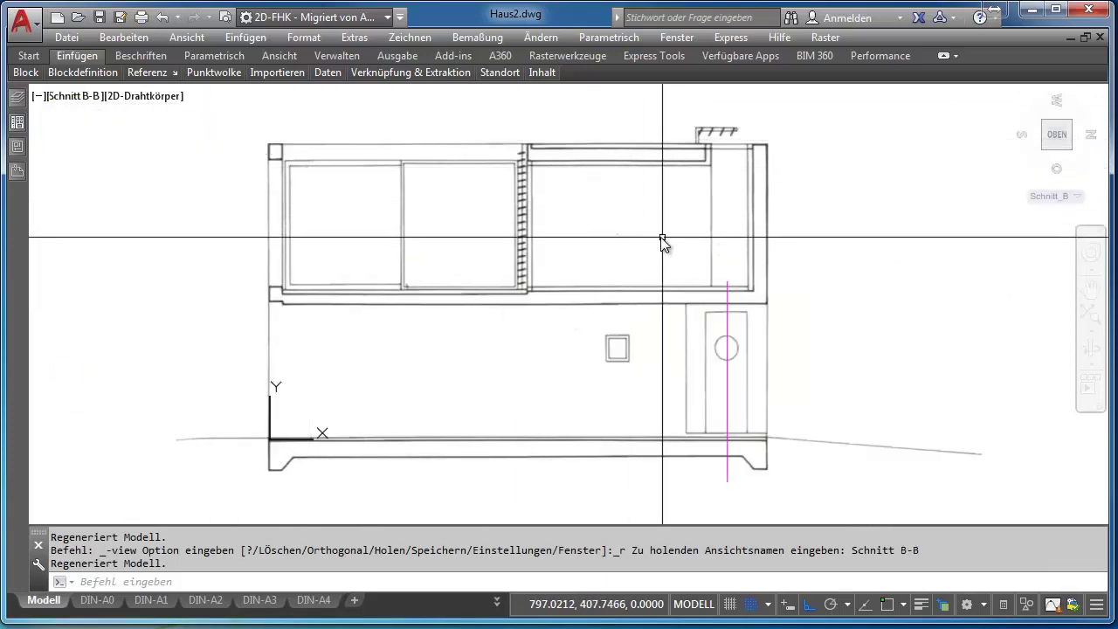
pyautogui.click(64, 96)
pyautogui.click(96, 140)
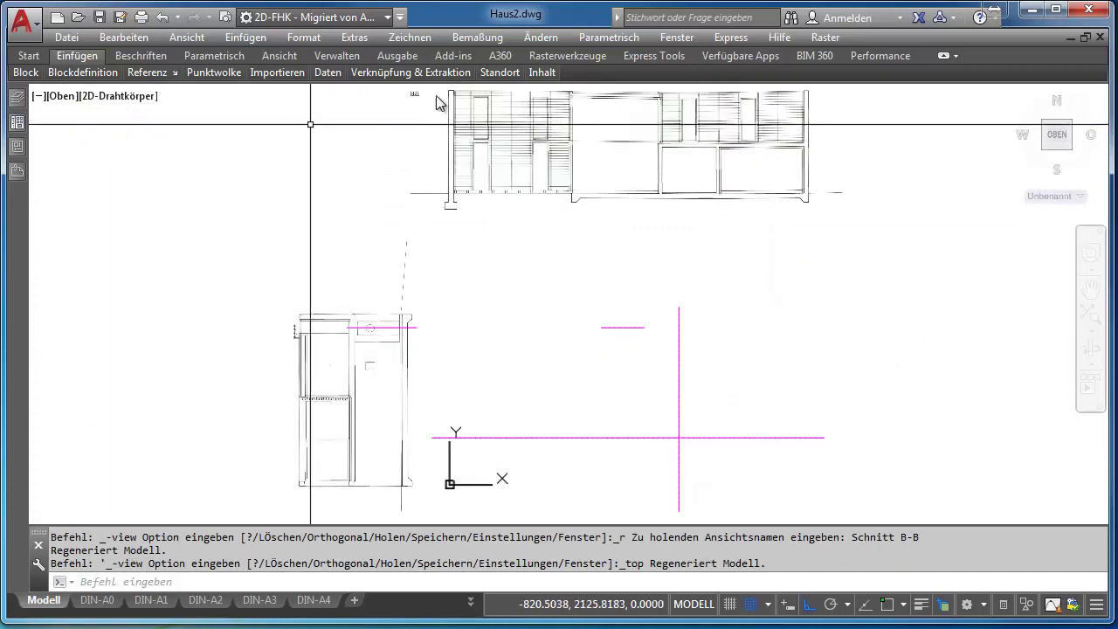
# Step: Set the UCS to Welt and apply the Alle ein layer state to turn all layers on
pyautogui.click(1094, 214)
pyautogui.moveTo(82, 72)
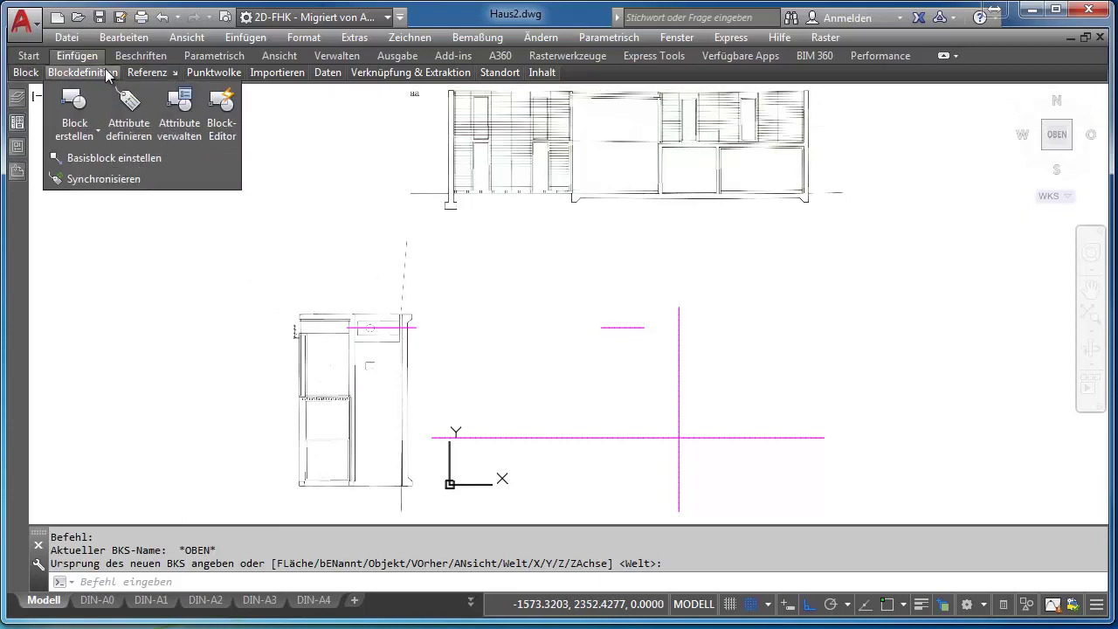
pyautogui.moveTo(147, 73)
pyautogui.click(30, 56)
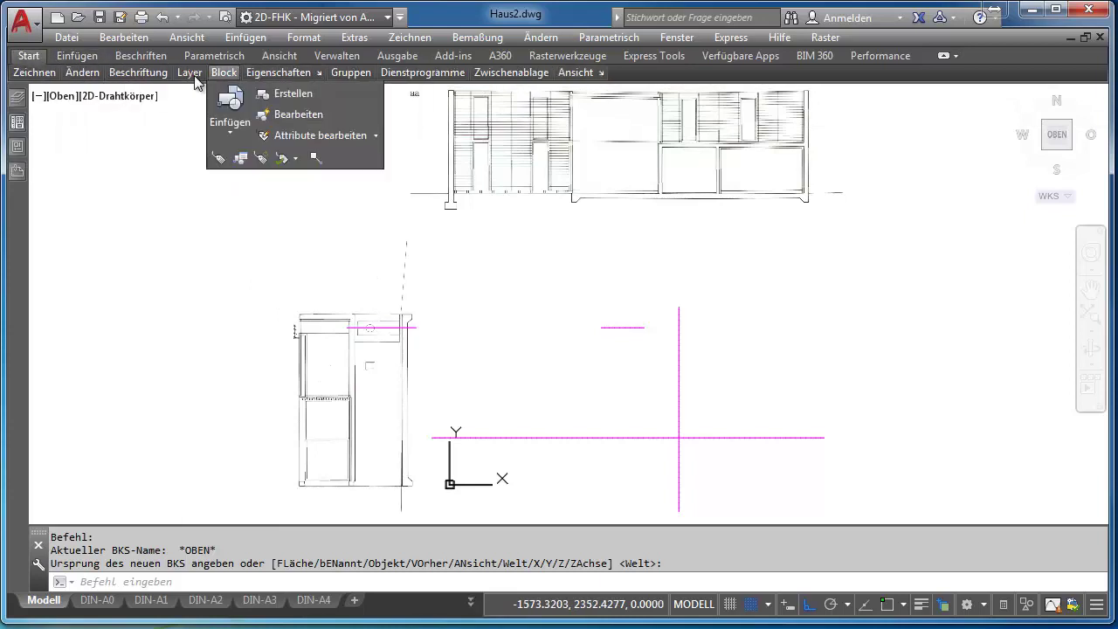
pyautogui.moveTo(189, 72)
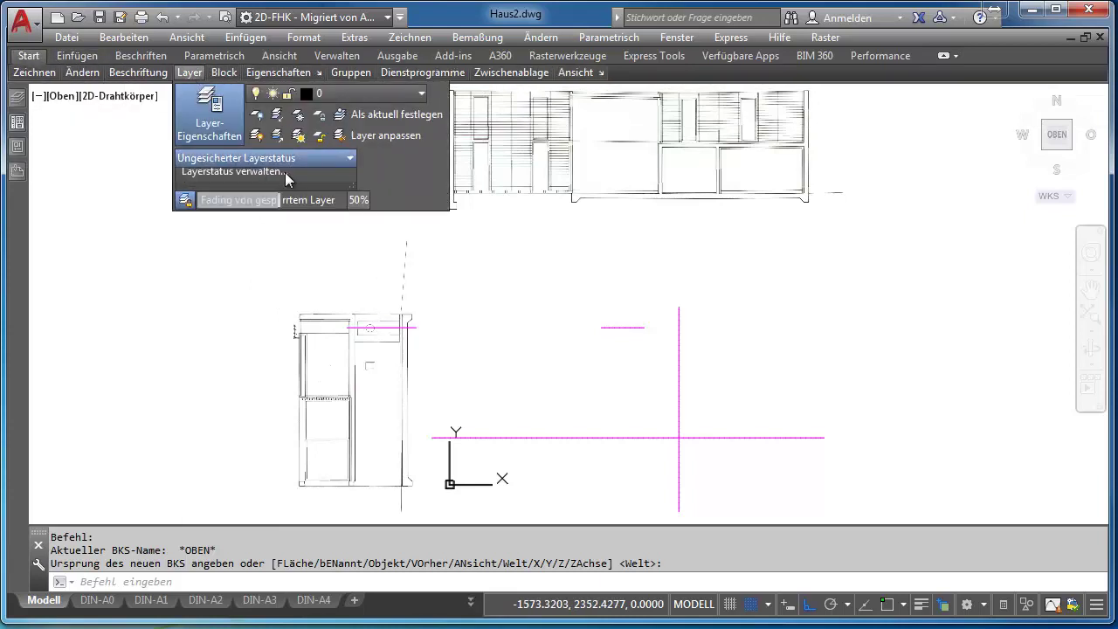
pyautogui.click(228, 174)
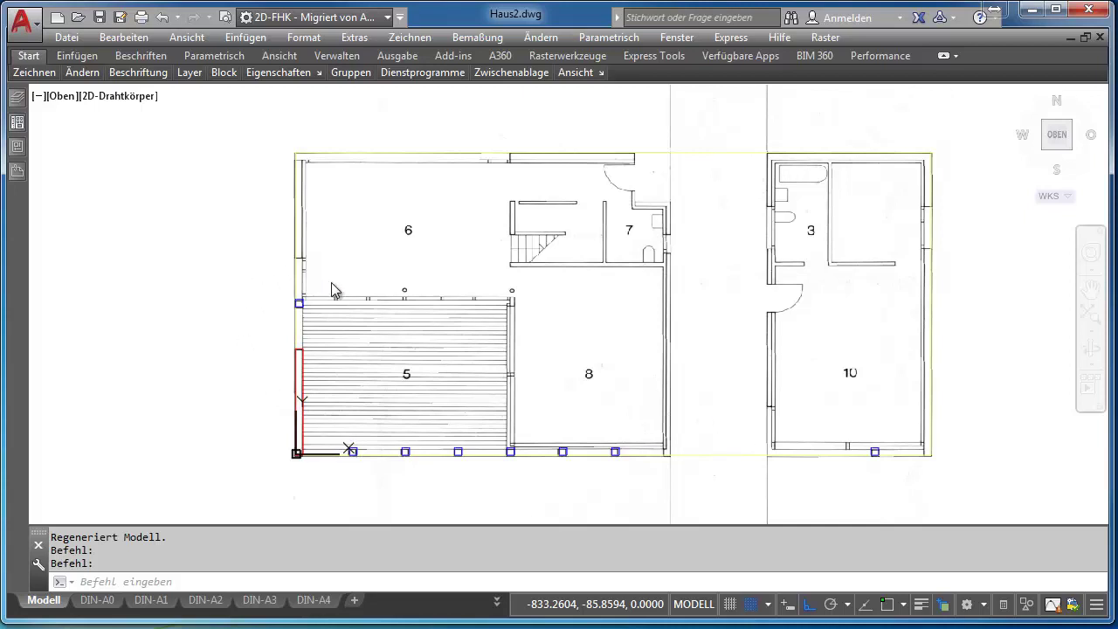
pyautogui.click(732, 608)
pyautogui.scroll(1, 314, 426)
pyautogui.scroll(1, 314, 425)
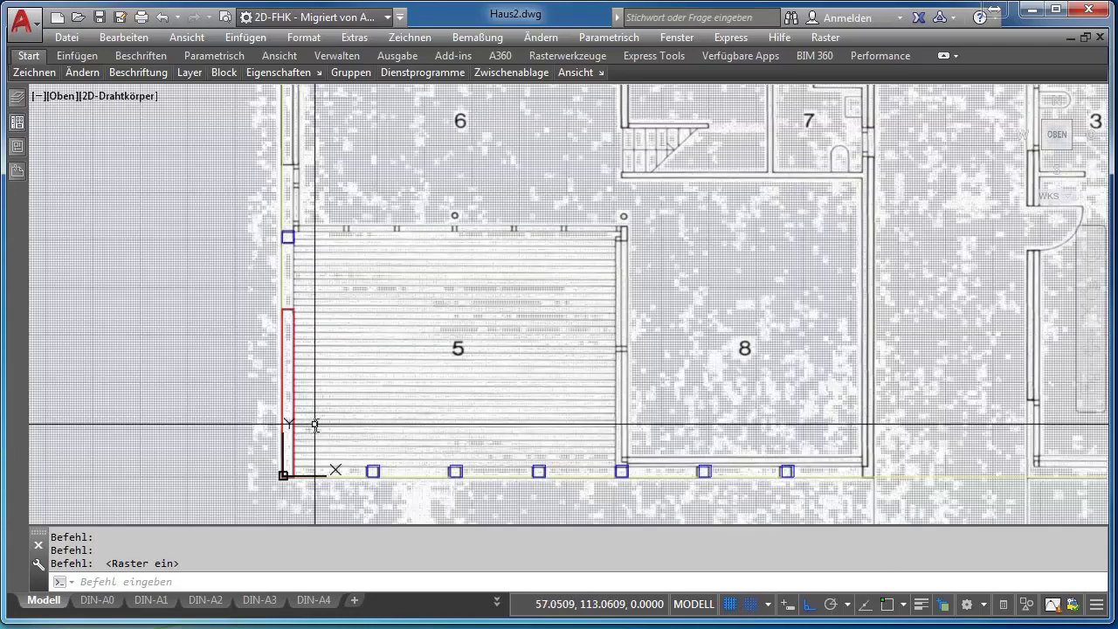
pyautogui.scroll(1, 323, 417)
pyautogui.scroll(1, 323, 419)
pyautogui.scroll(1, 332, 428)
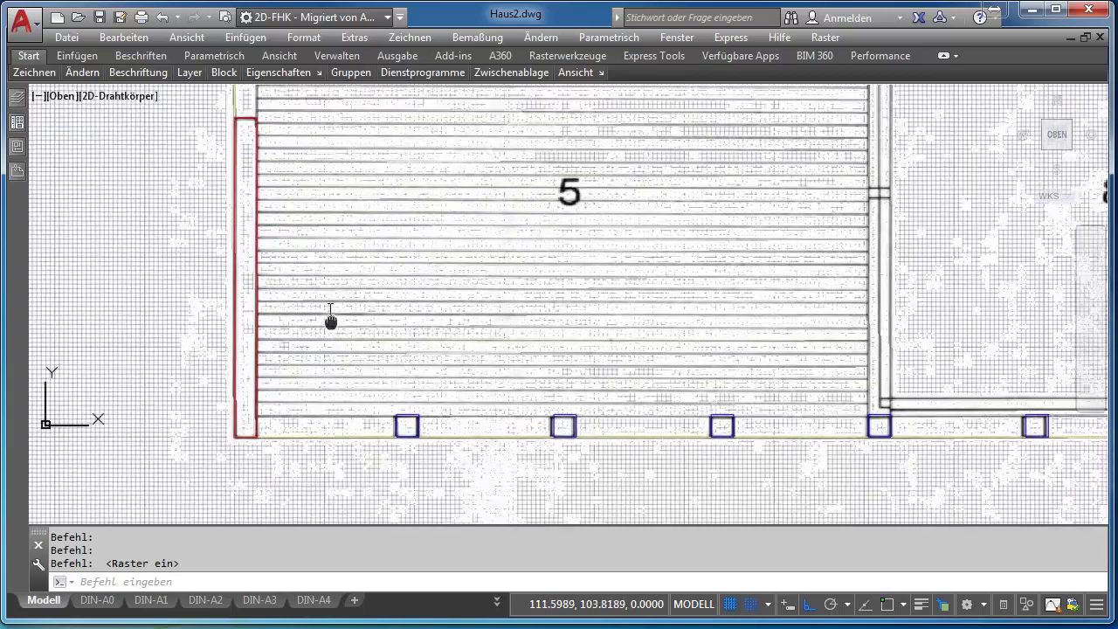
pyautogui.scroll(1, 324, 360)
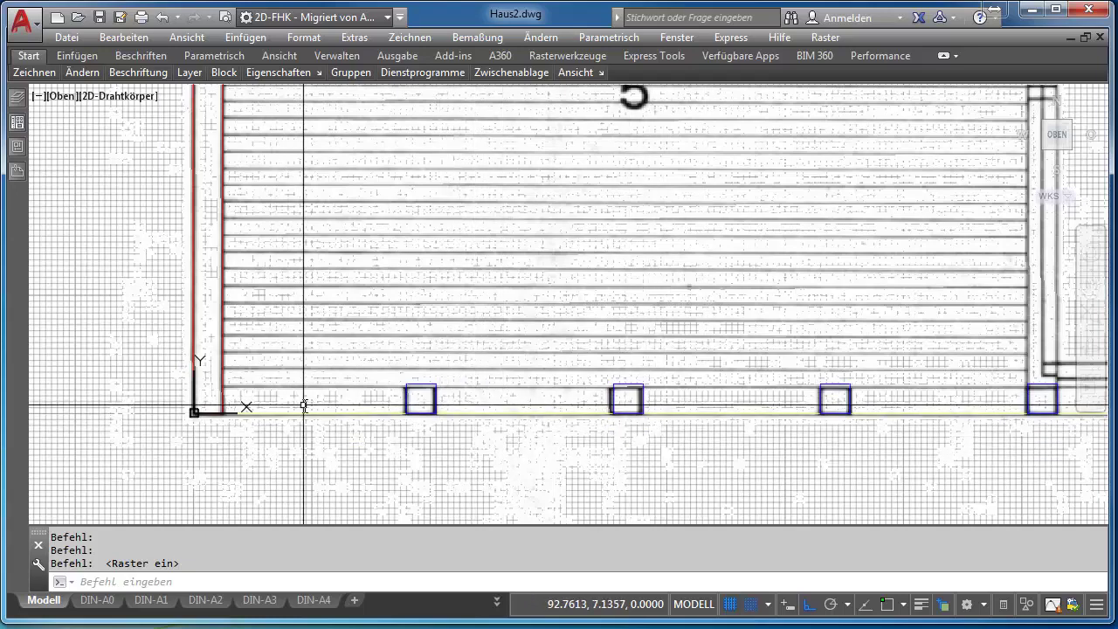
pyautogui.scroll(-1, 305, 404)
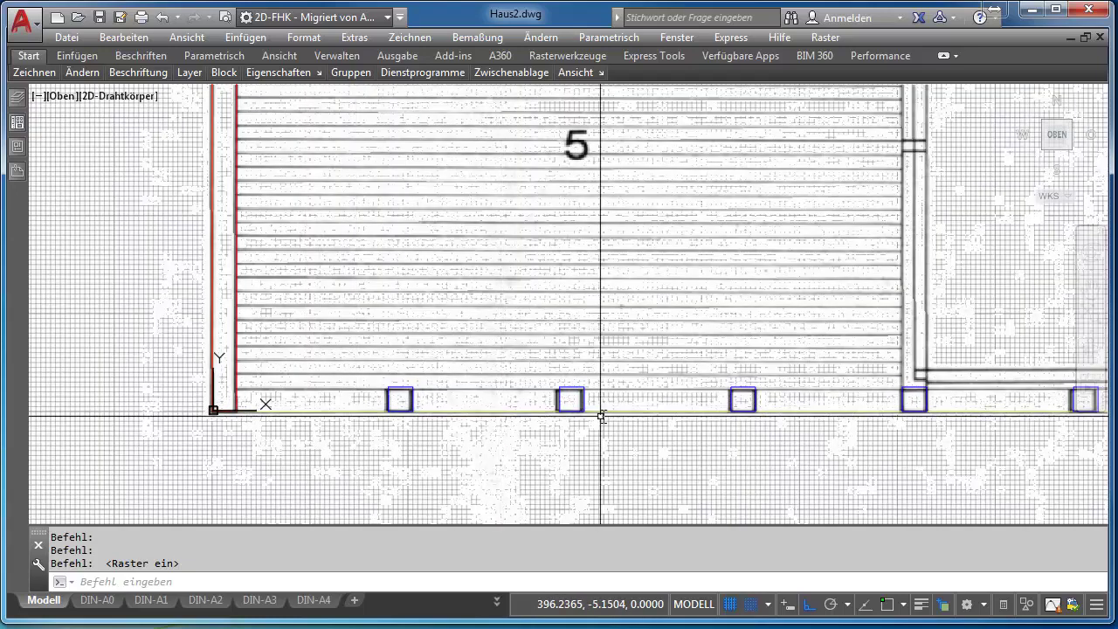
pyautogui.scroll(1, 601, 415)
pyautogui.scroll(1, 564, 415)
pyautogui.scroll(1, 559, 415)
pyautogui.scroll(1, 554, 415)
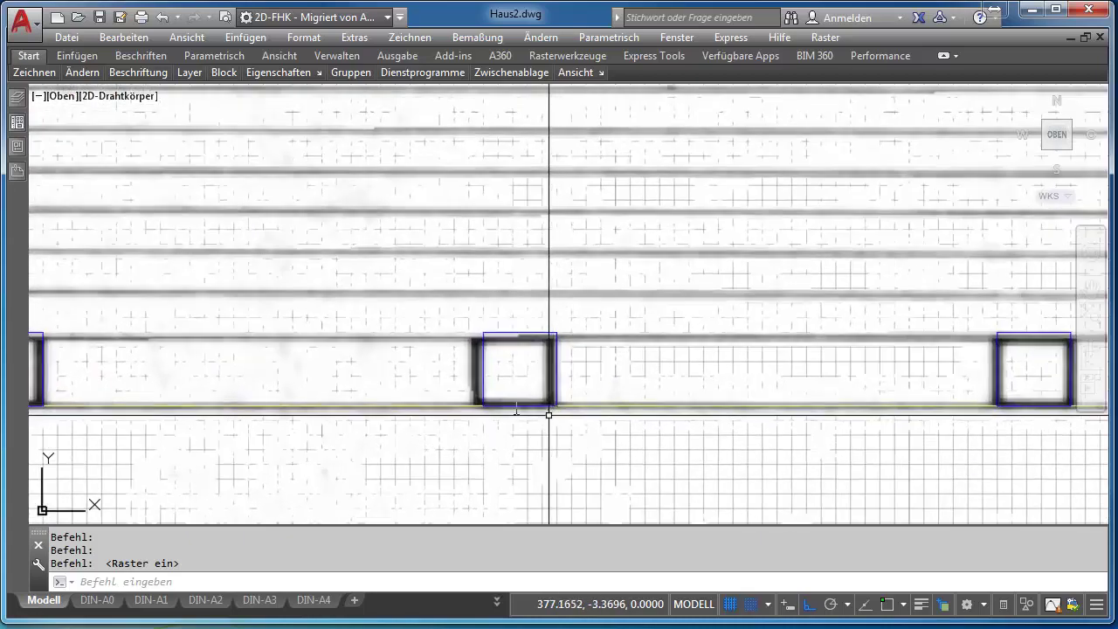
pyautogui.scroll(-1, 651, 397)
pyautogui.scroll(-1, 644, 409)
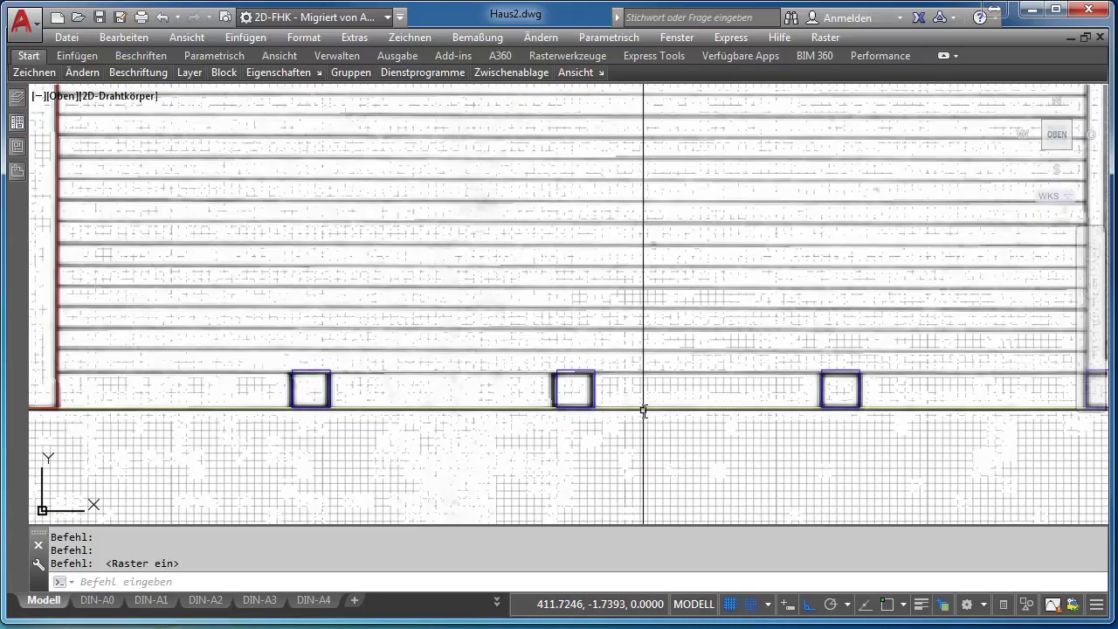
pyautogui.scroll(-1, 644, 410)
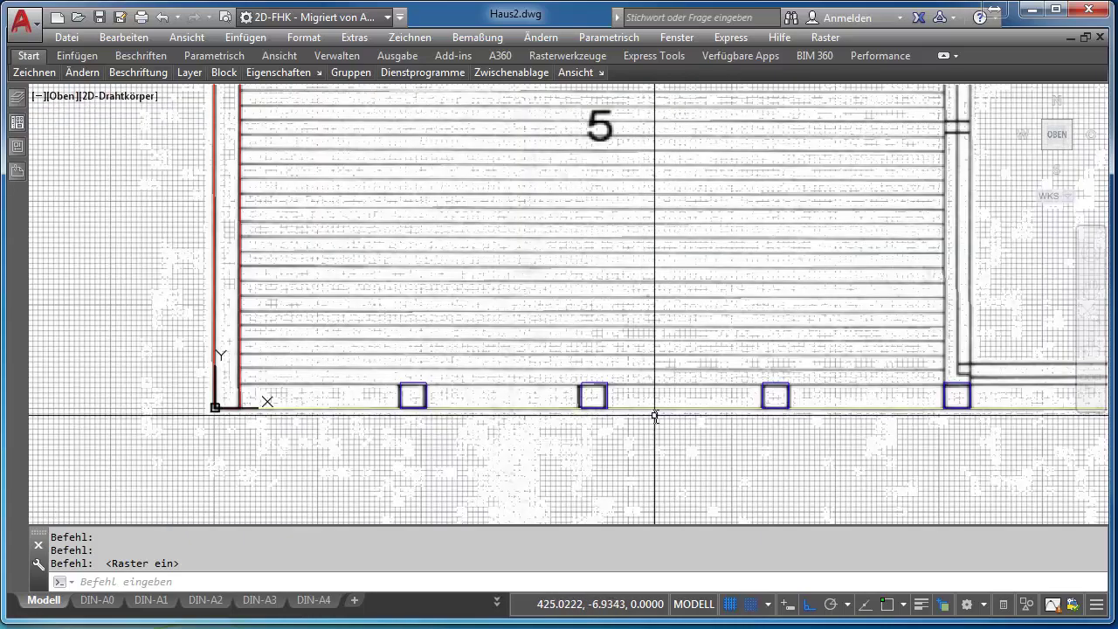
pyautogui.scroll(-1, 693, 417)
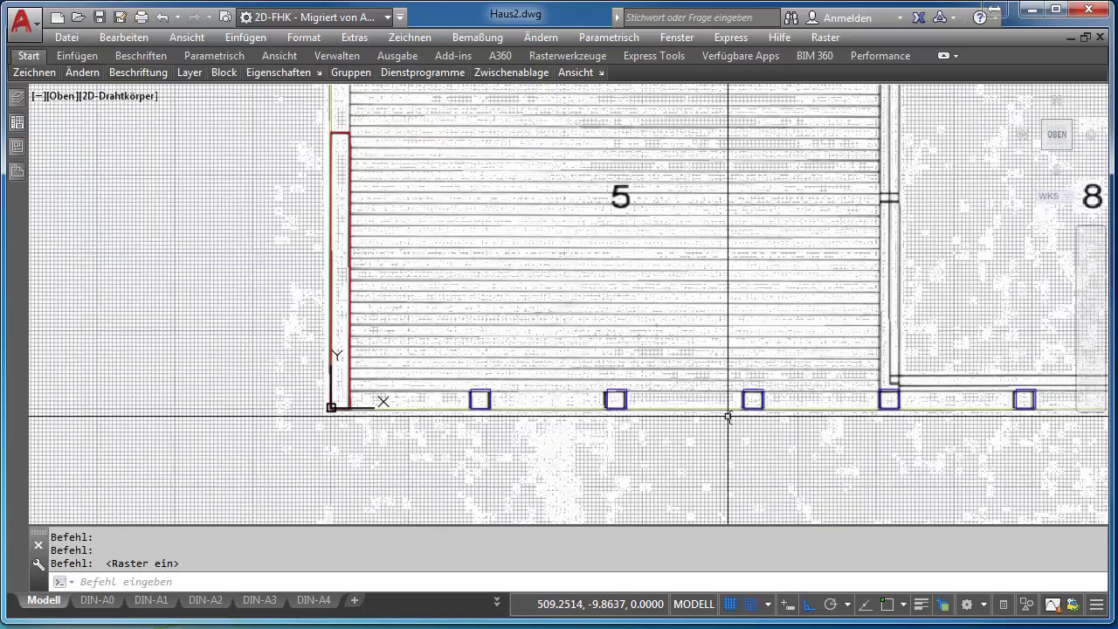
pyautogui.moveTo(728, 418); pyautogui.dragTo(532, 414, button='middle')
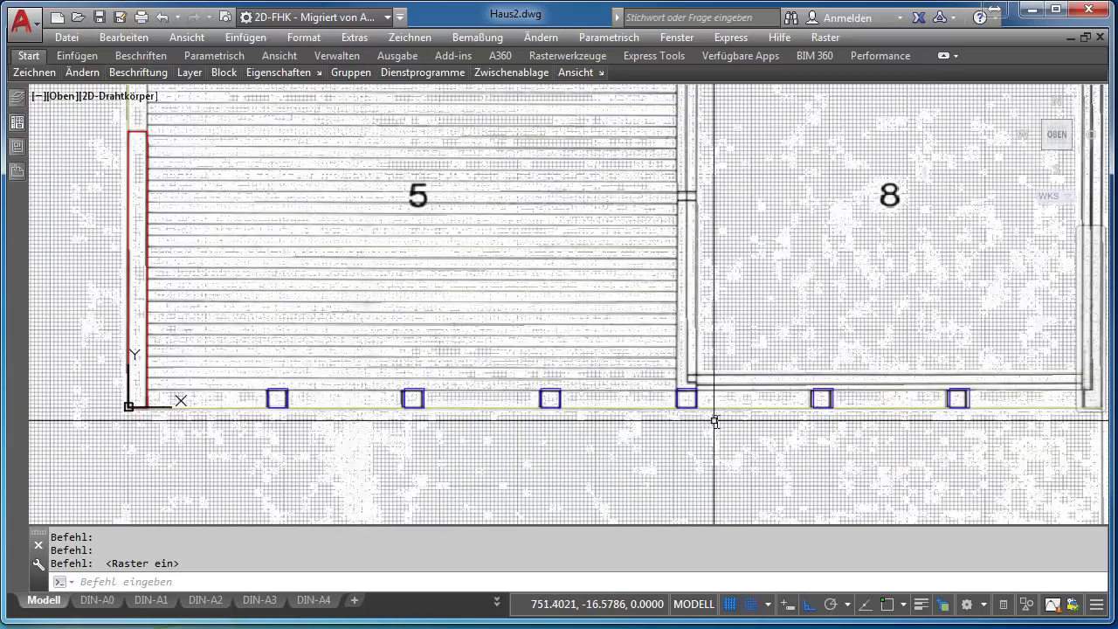
pyautogui.moveTo(714, 420); pyautogui.dragTo(637, 414, button='middle')
pyautogui.scroll(1, 637, 414)
pyautogui.scroll(3, 614, 400)
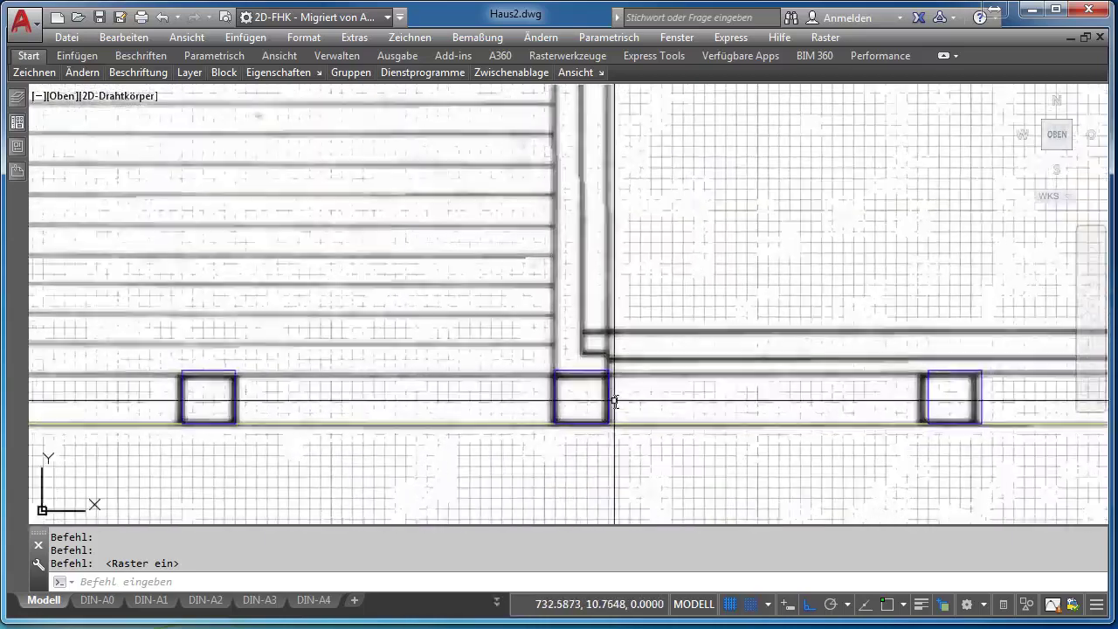
pyautogui.scroll(2, 614, 400)
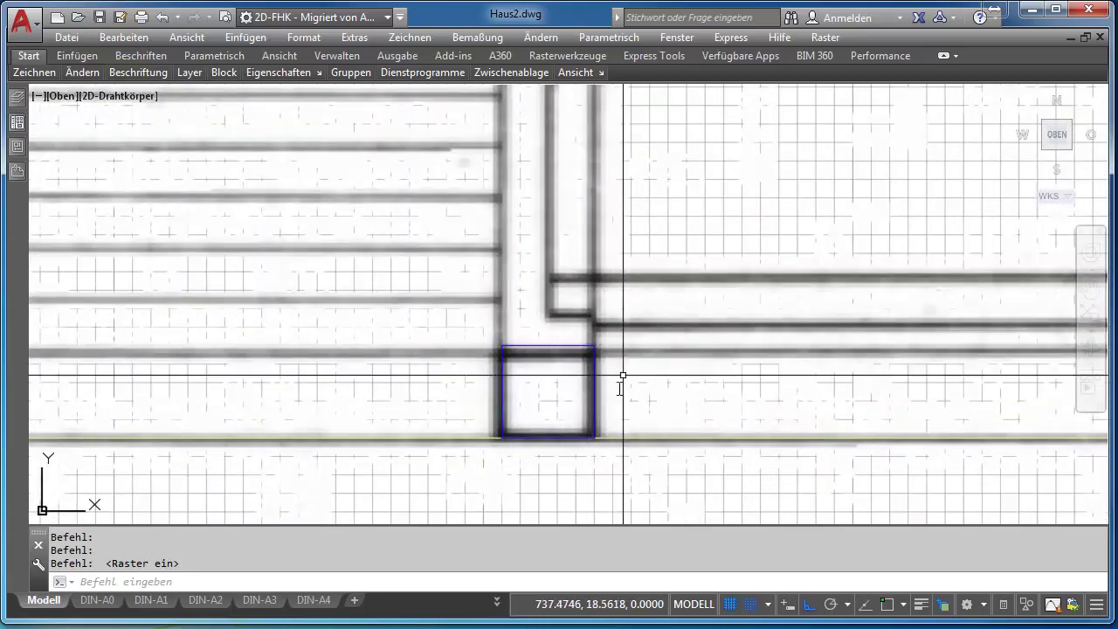
pyautogui.scroll(-2, 681, 402)
pyautogui.scroll(-1, 681, 403)
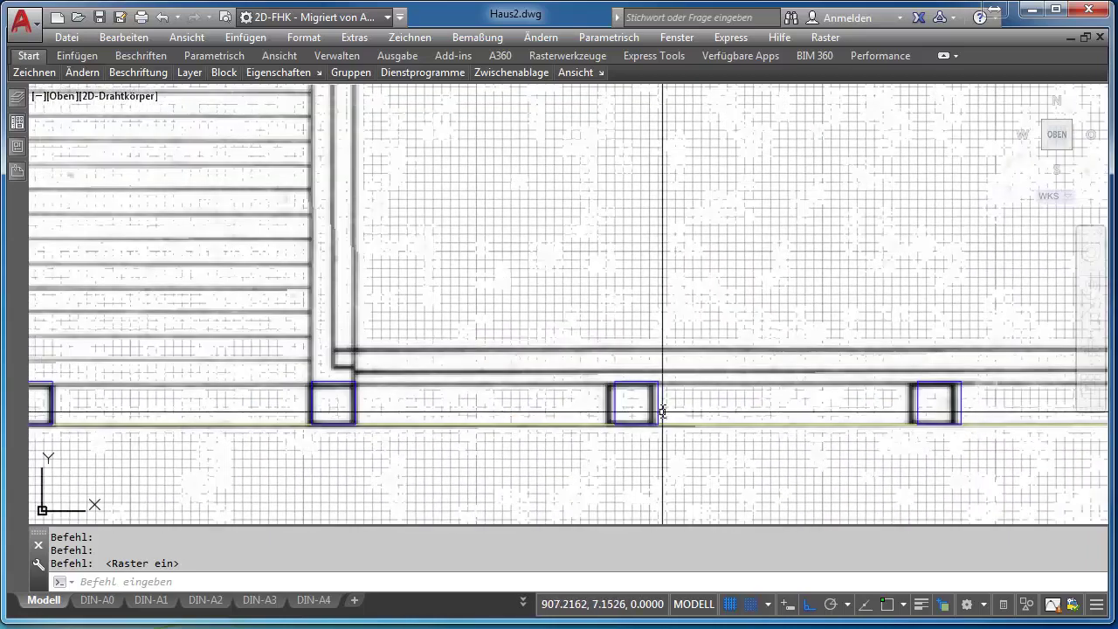
pyautogui.scroll(-1, 993, 415)
pyautogui.moveTo(990, 411); pyautogui.dragTo(673, 419, button='middle')
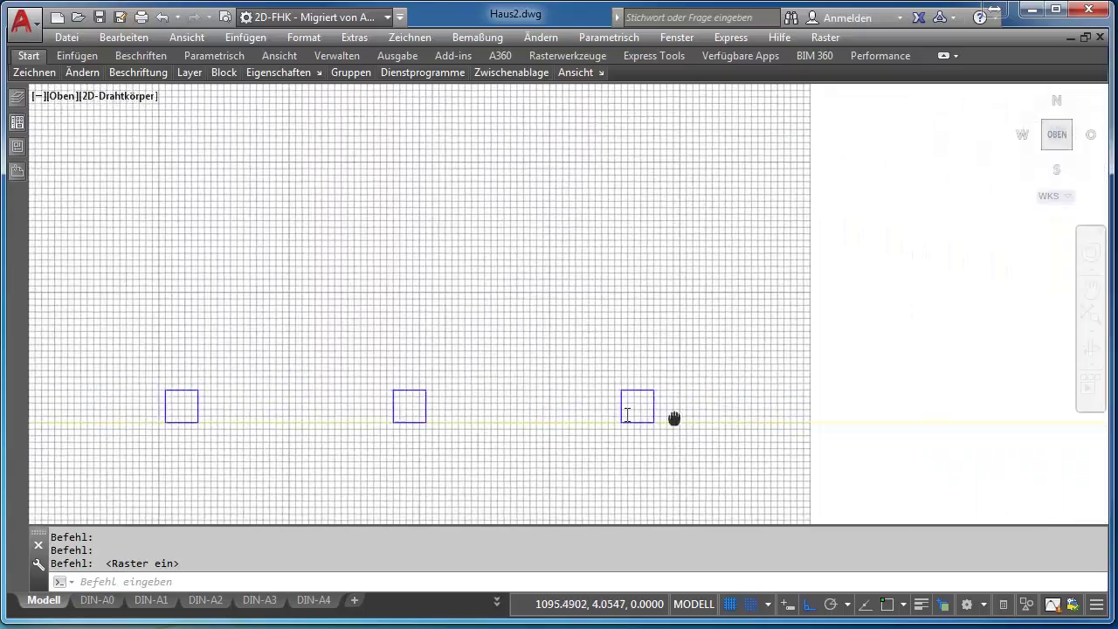
pyautogui.scroll(-2, 773, 406)
pyautogui.scroll(-1, 773, 406)
pyautogui.scroll(-1, 773, 406)
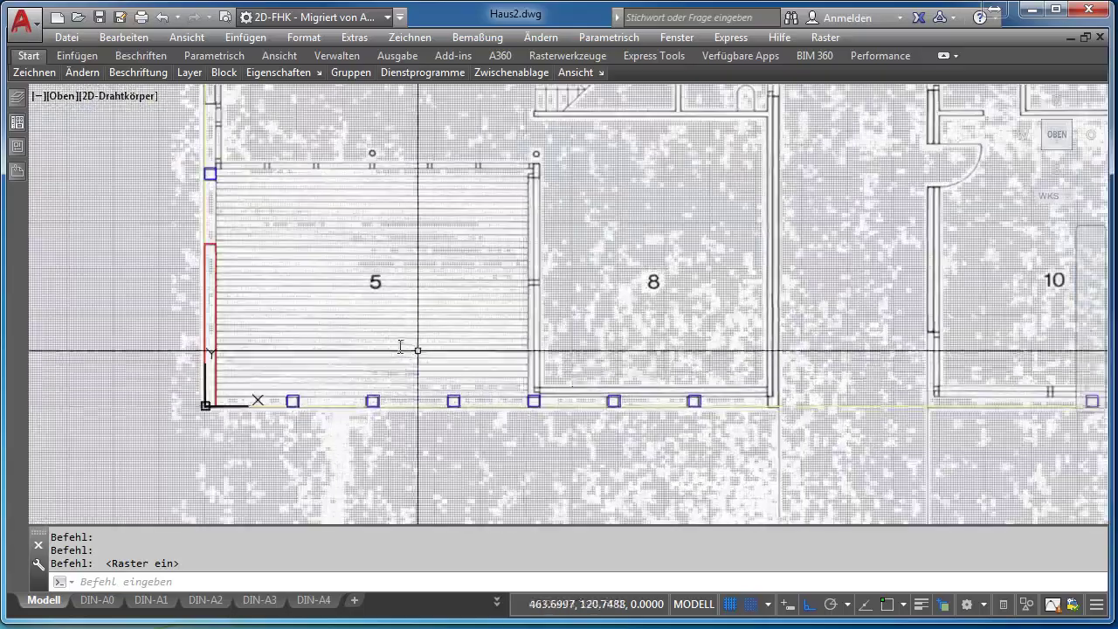
pyautogui.scroll(1, 165, 299)
pyautogui.scroll(2, 167, 295)
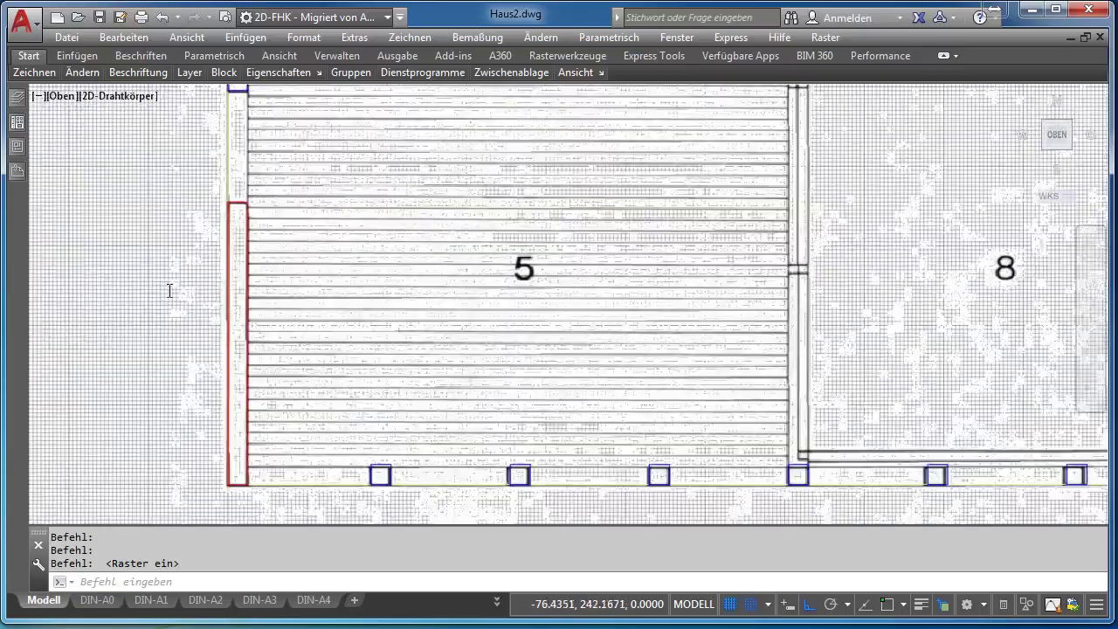
pyautogui.scroll(2, 170, 289)
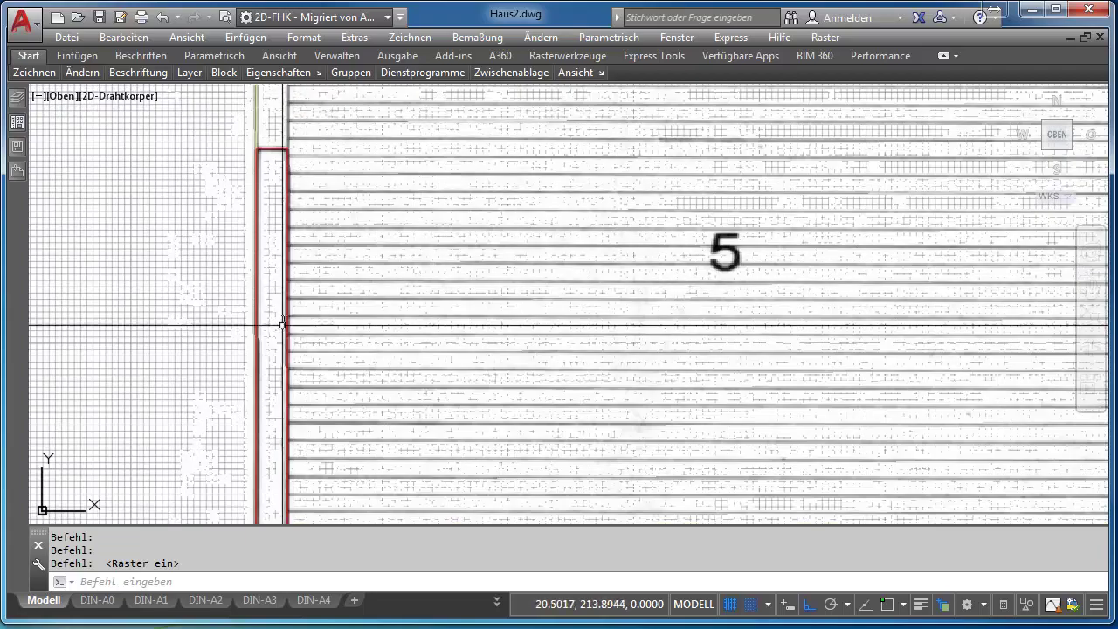
pyautogui.moveTo(402, 389); pyautogui.dragTo(288, 255, button='middle')
pyautogui.scroll(2, 288, 262)
pyautogui.scroll(1, 278, 331)
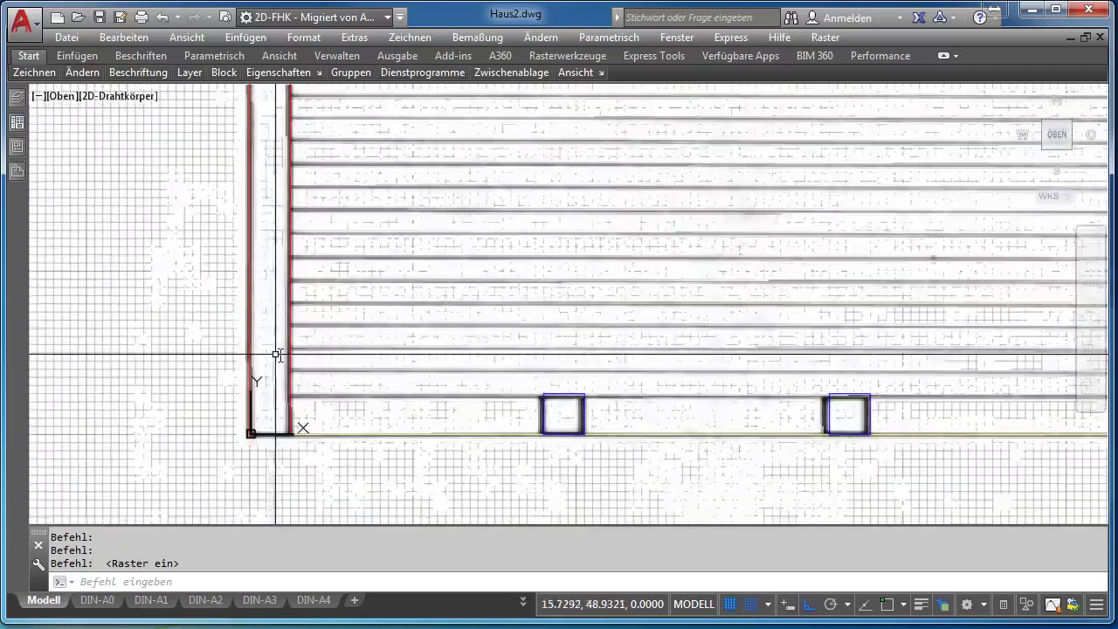
pyautogui.scroll(1, 287, 302)
pyautogui.moveTo(287, 302); pyautogui.dragTo(270, 405, button='middle')
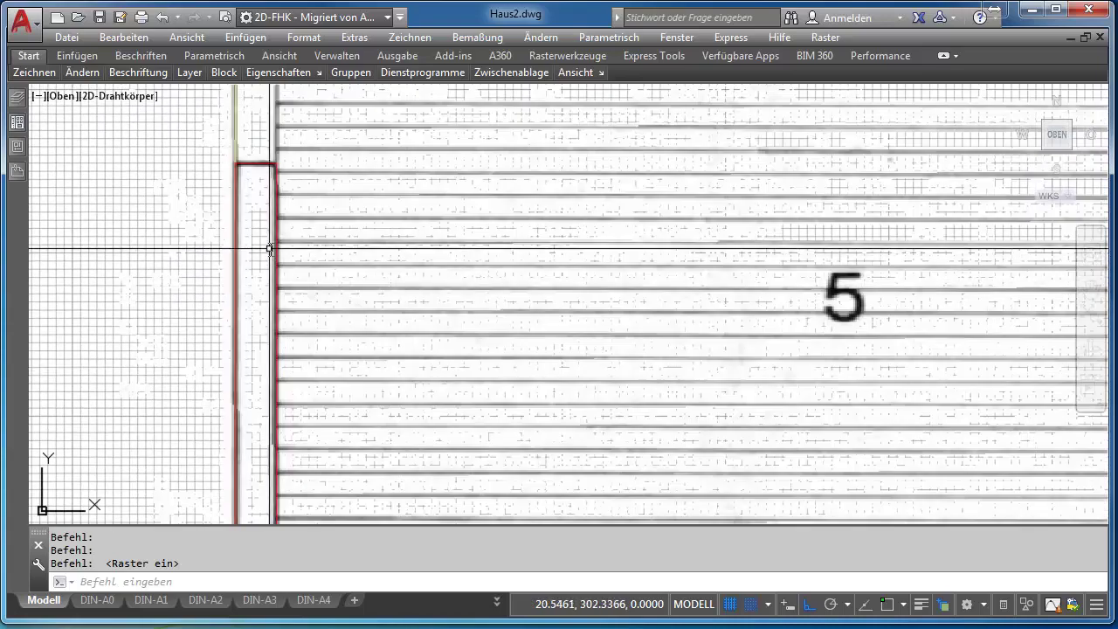
pyautogui.scroll(-1, 270, 250)
pyautogui.moveTo(260, 279); pyautogui.dragTo(262, 373, button='middle')
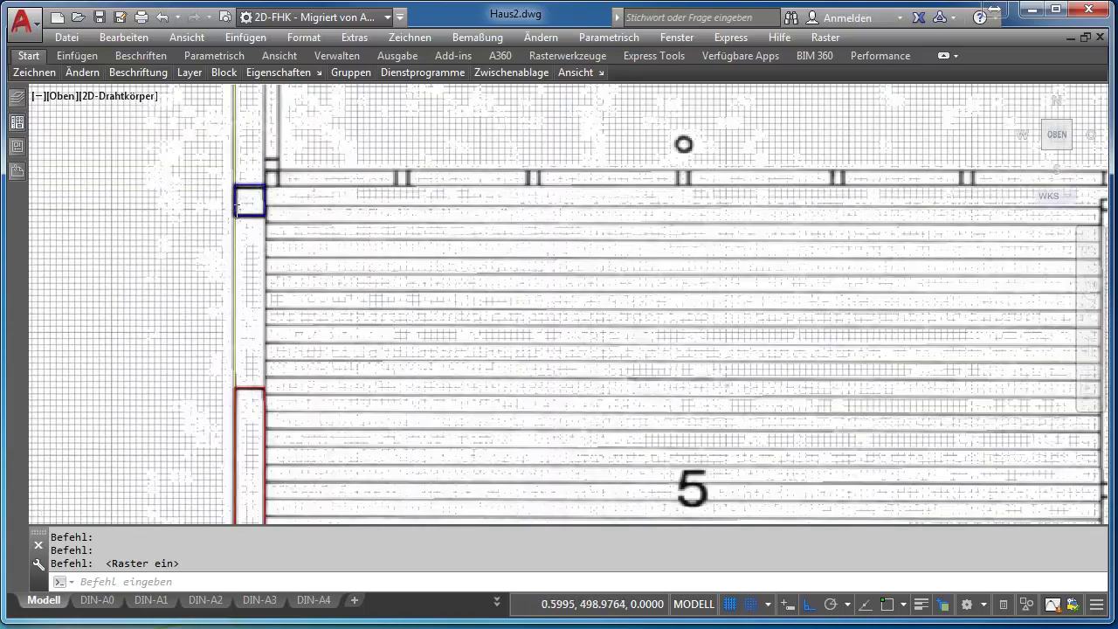
pyautogui.scroll(2, 236, 210)
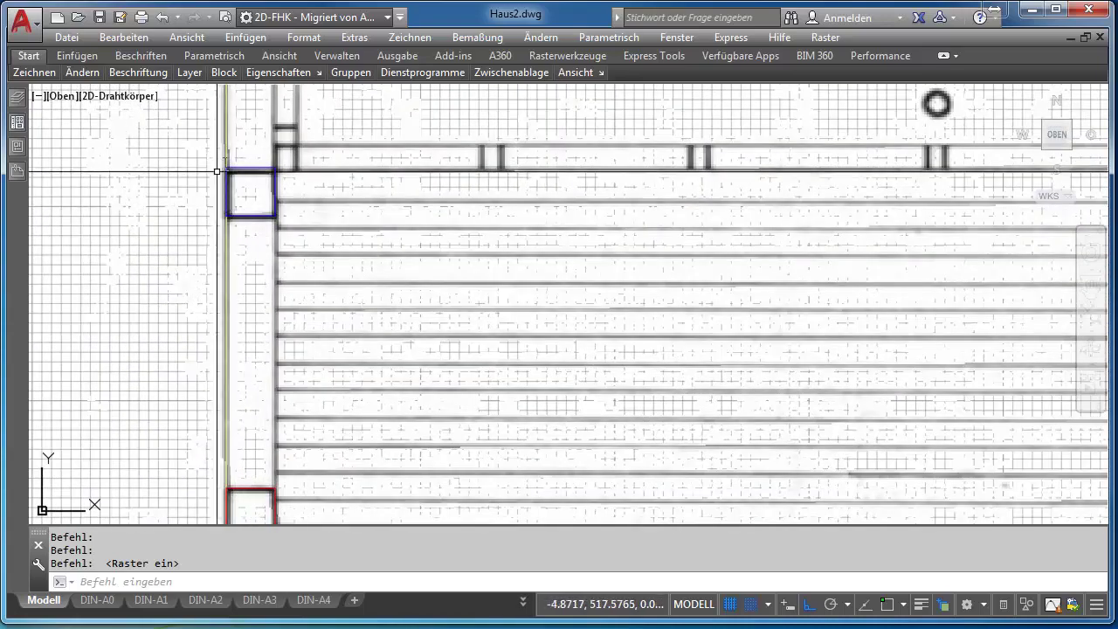
pyautogui.scroll(-1, 412, 406)
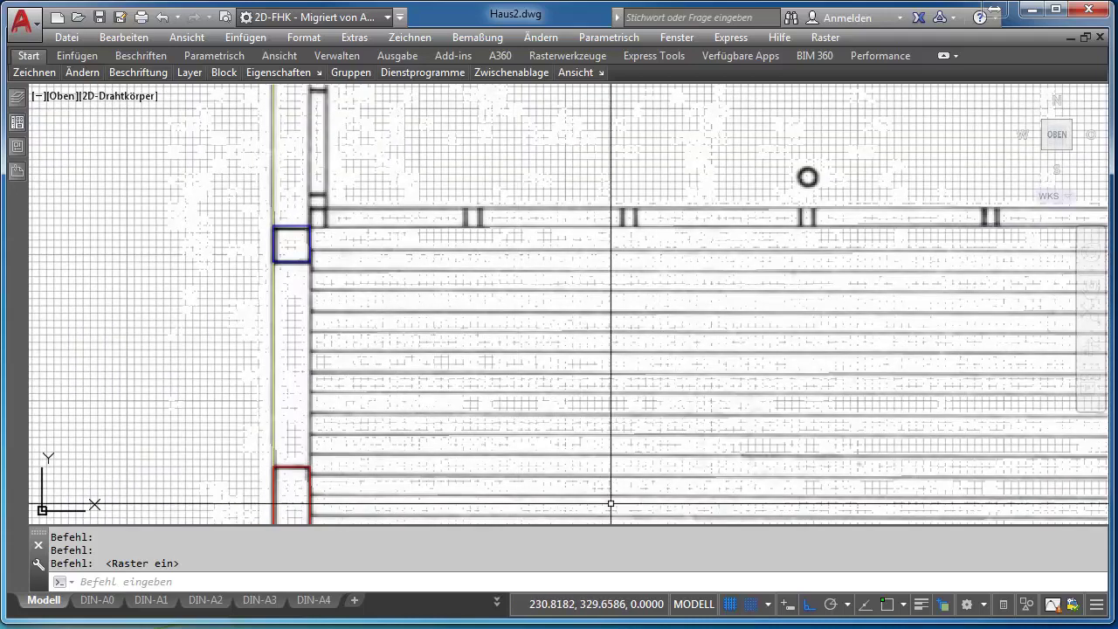
pyautogui.rightClick(755, 612)
pyautogui.click(766, 580)
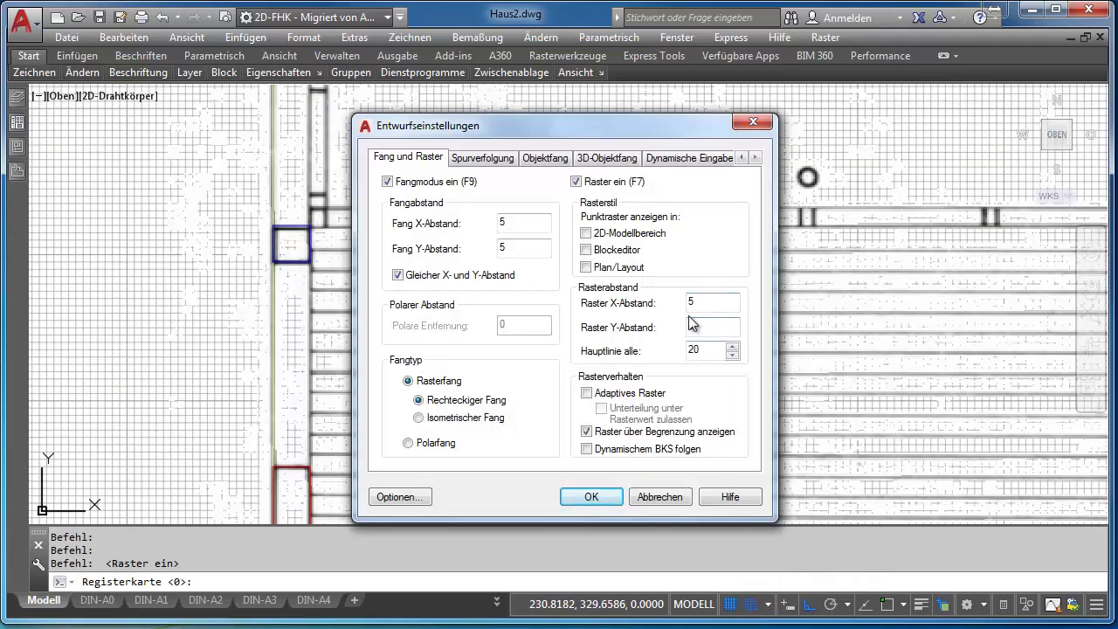
pyautogui.click(647, 497)
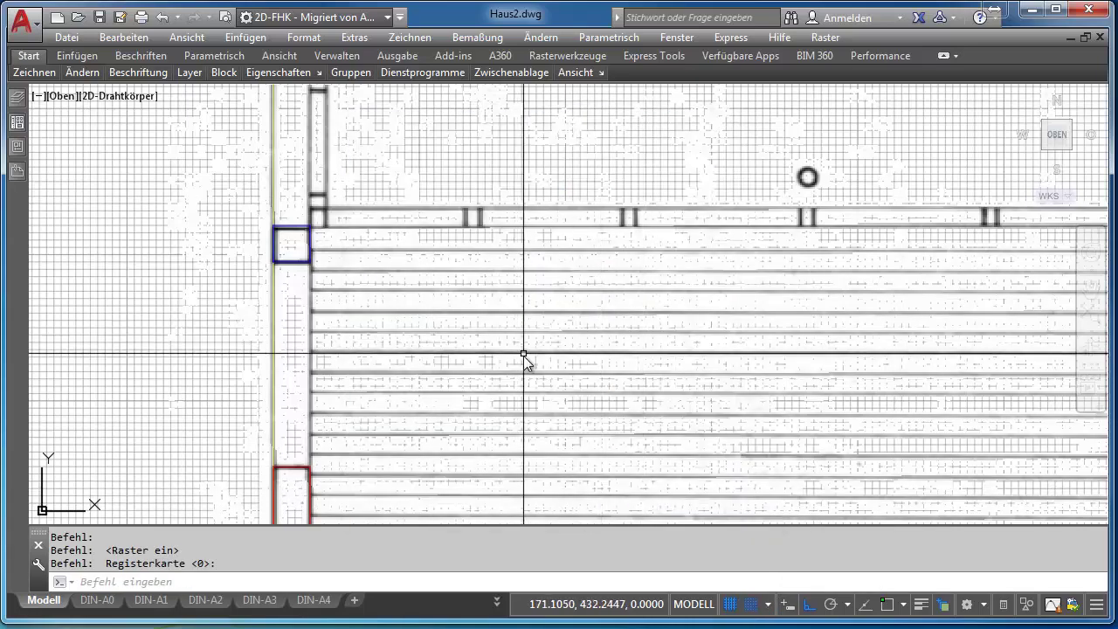
pyautogui.scroll(-2, 524, 358)
pyautogui.scroll(-2, 524, 357)
pyautogui.scroll(-2, 524, 358)
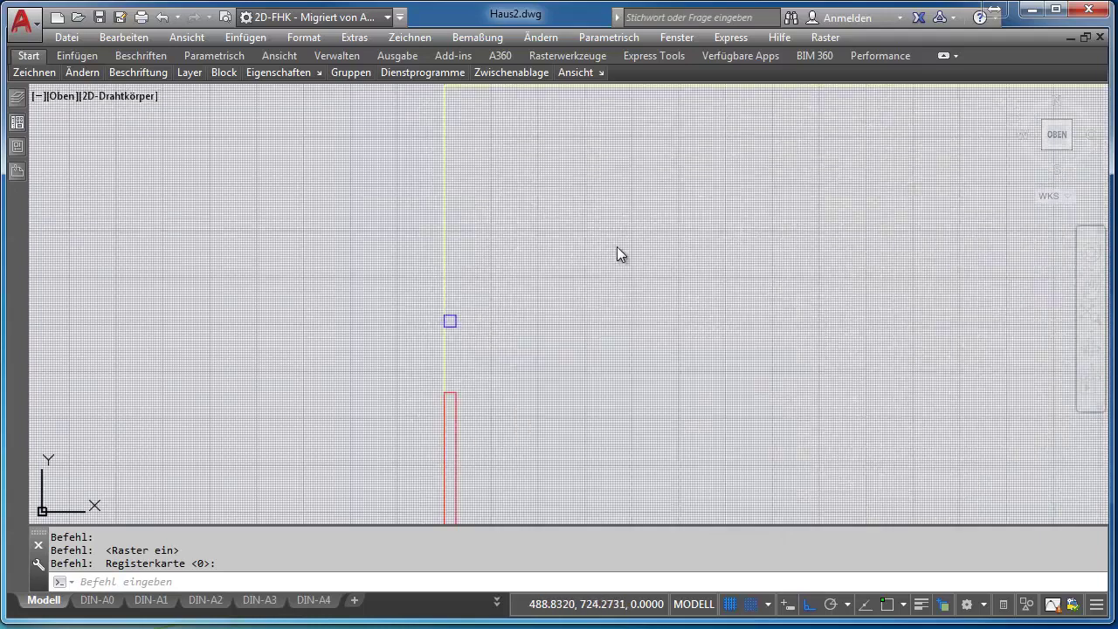
pyautogui.moveTo(616, 247); pyautogui.dragTo(389, 278, button='middle')
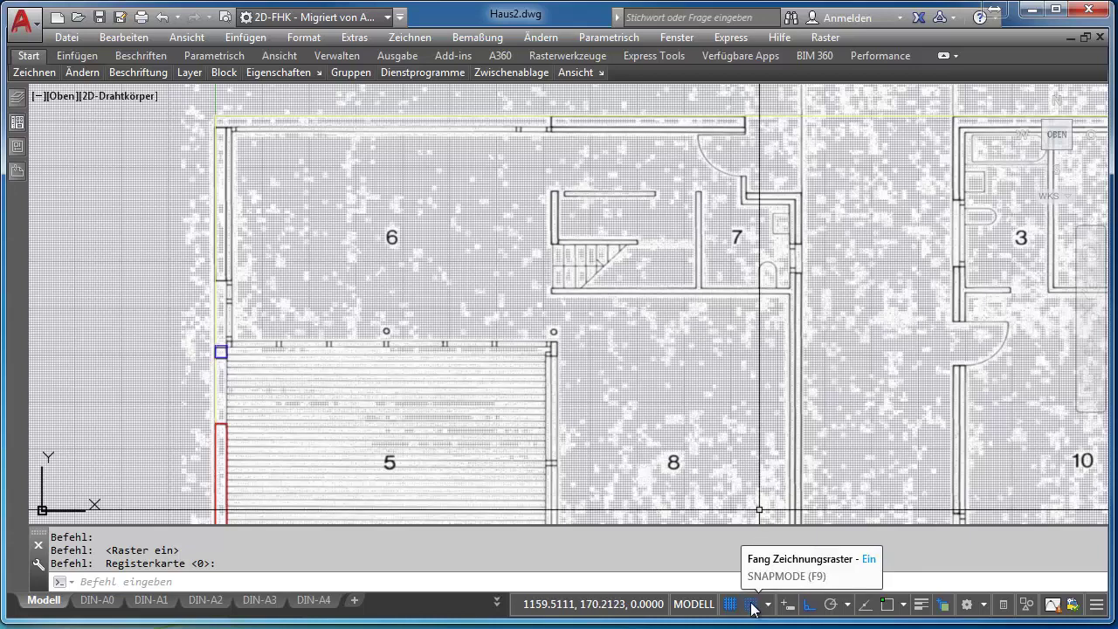
pyautogui.scroll(-1, 669, 331)
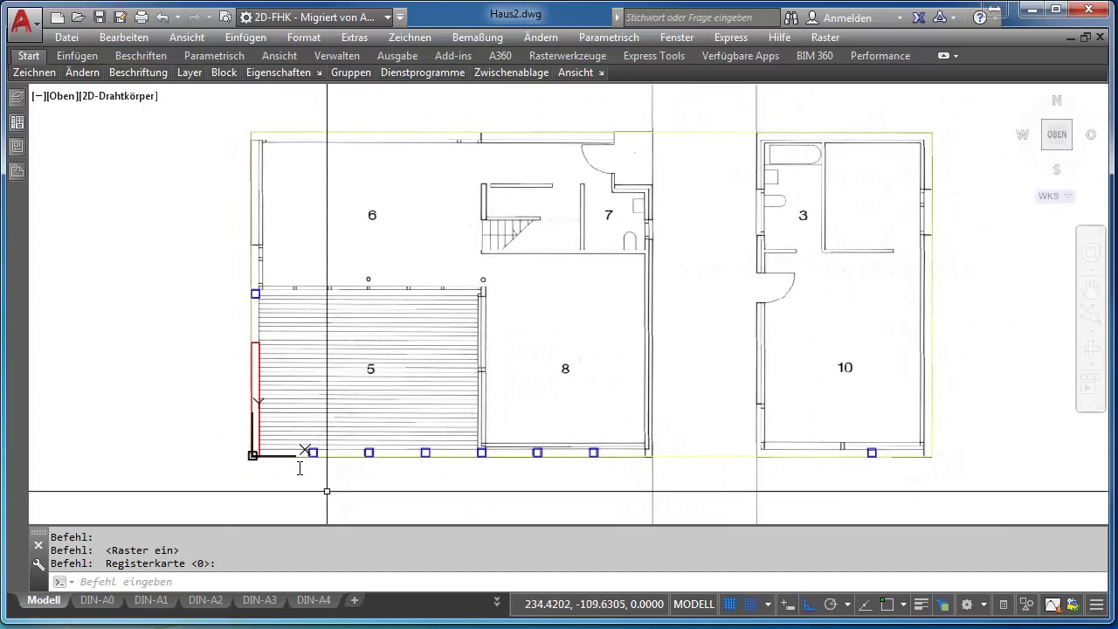
pyautogui.scroll(1, 305, 439)
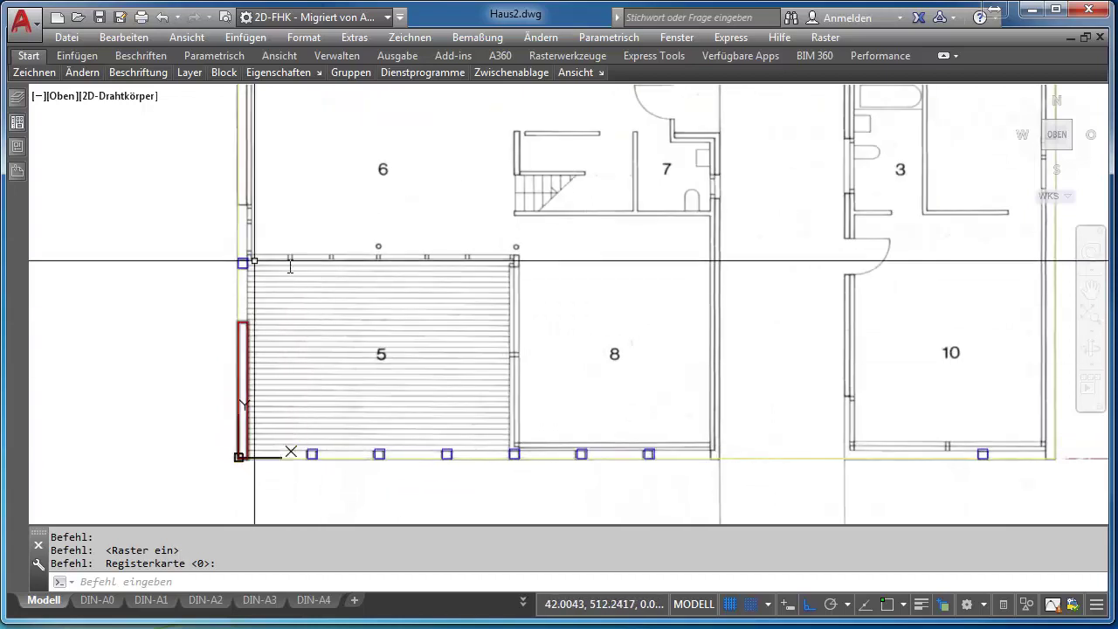